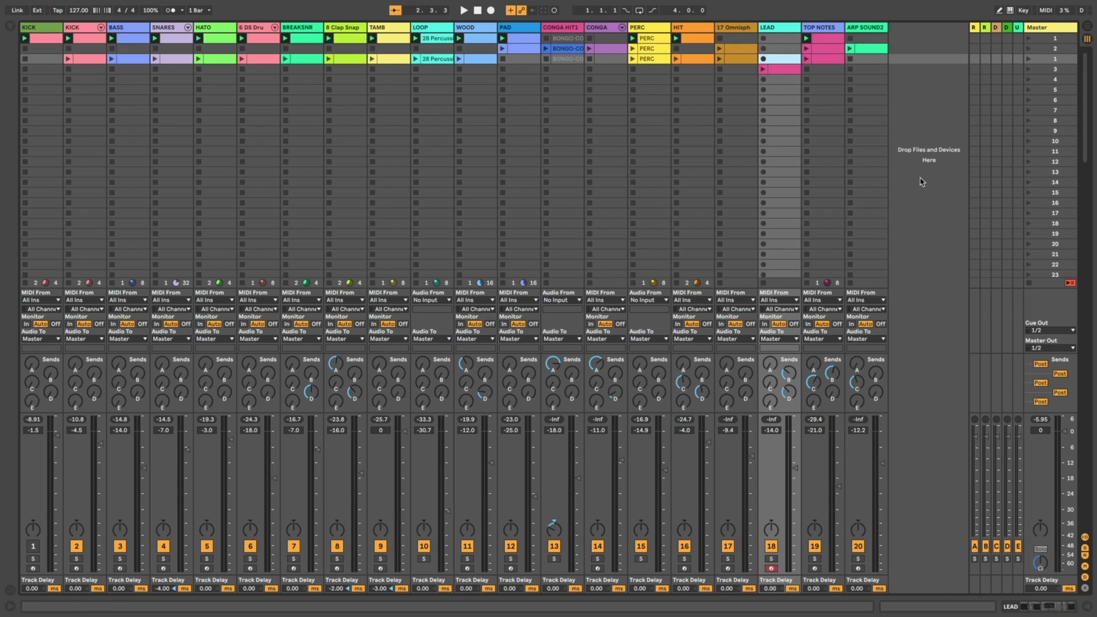
Play the first scene and stop playback
{"action": "left_click", "coordinate": [1029, 43]}
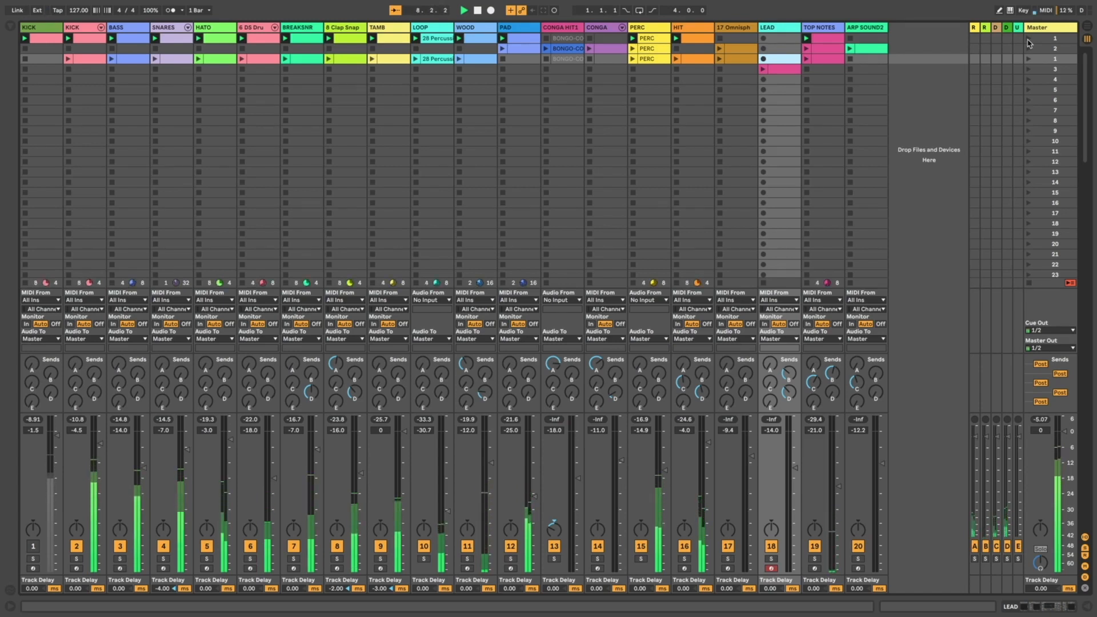
{"action": "key", "text": "space"}
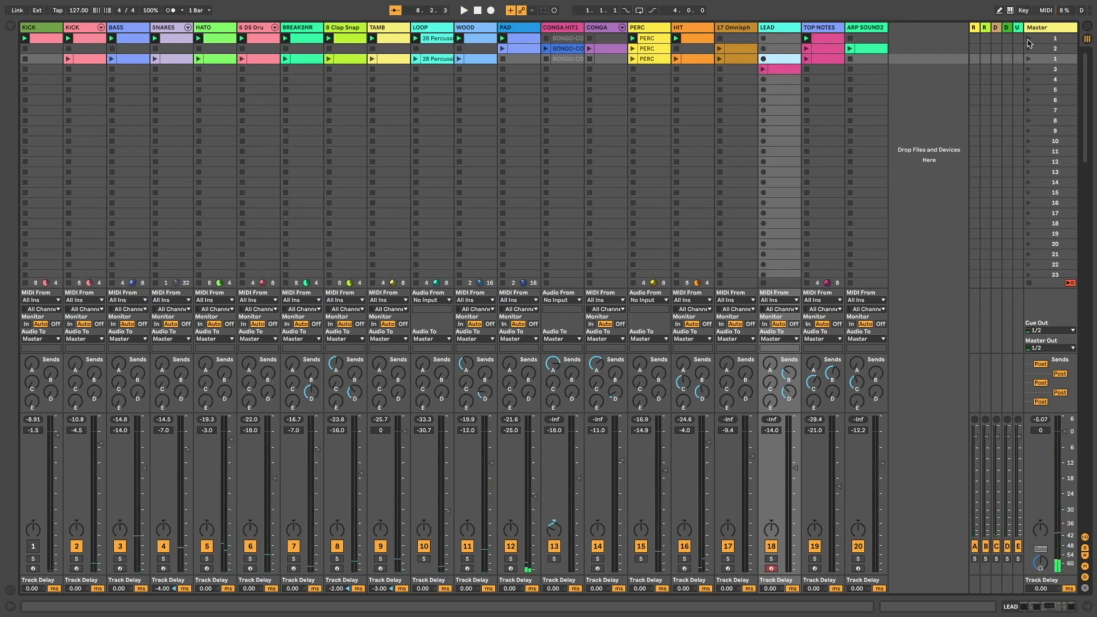
Delete the first of the two KICK tracks from the session
{"action": "double_click", "coordinate": [39, 28]}
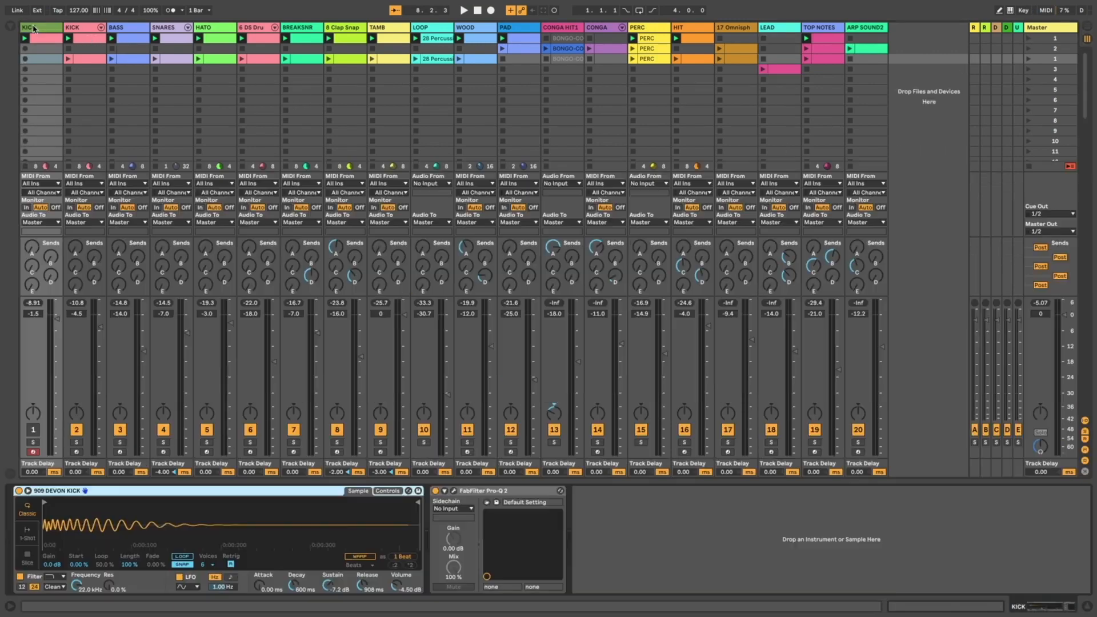
{"action": "key", "text": "Delete"}
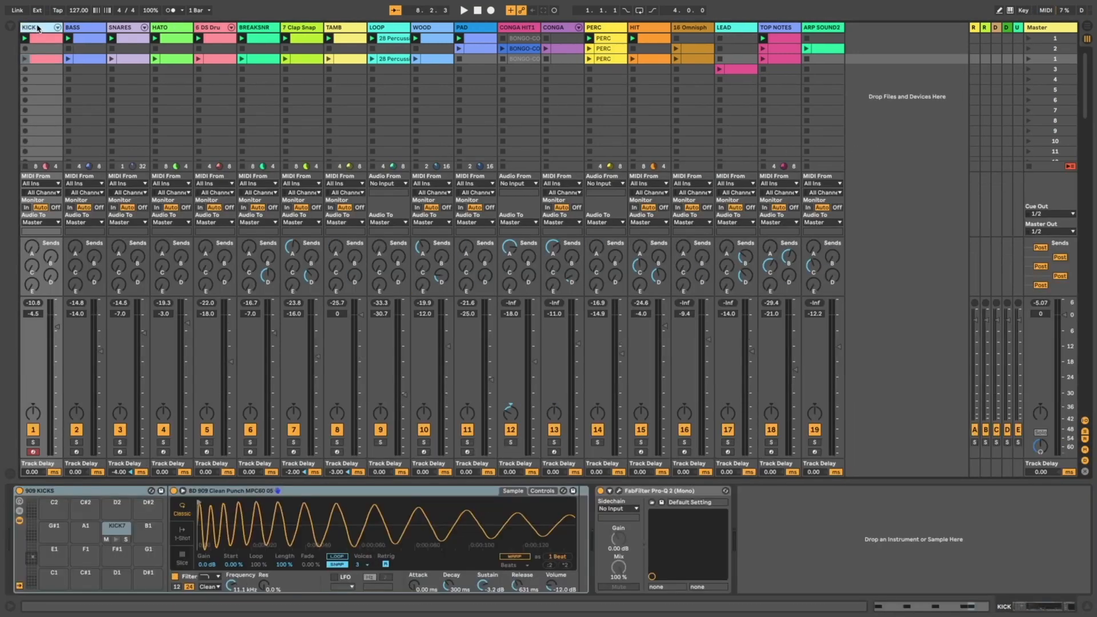
{"action": "left_click", "coordinate": [611, 32]}
{"action": "left_click", "coordinate": [693, 32]}
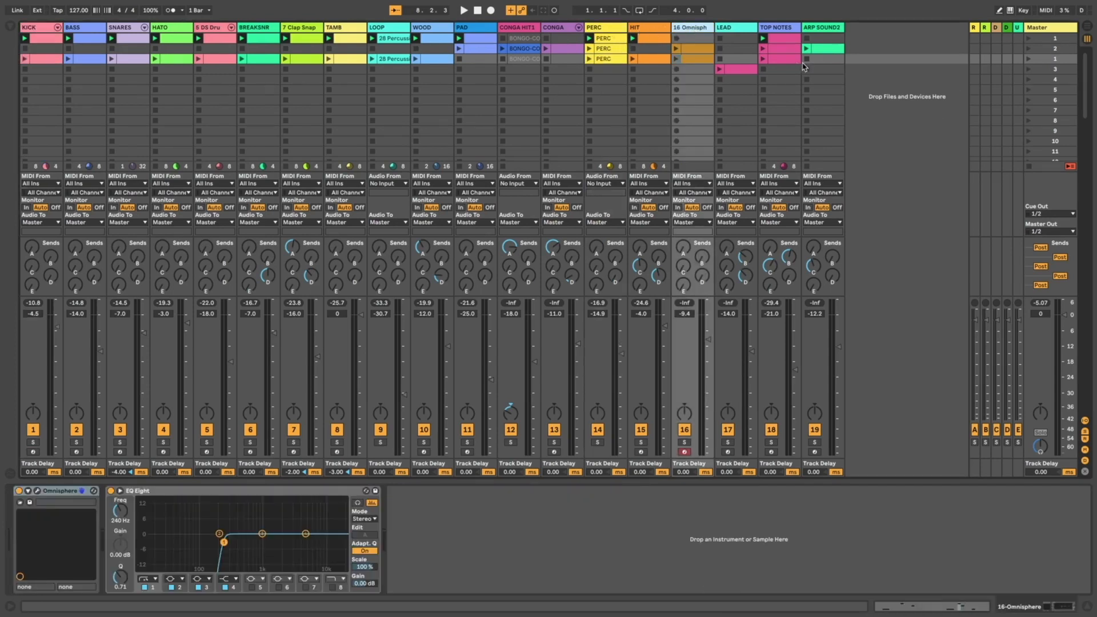
{"action": "left_click", "coordinate": [1066, 40]}
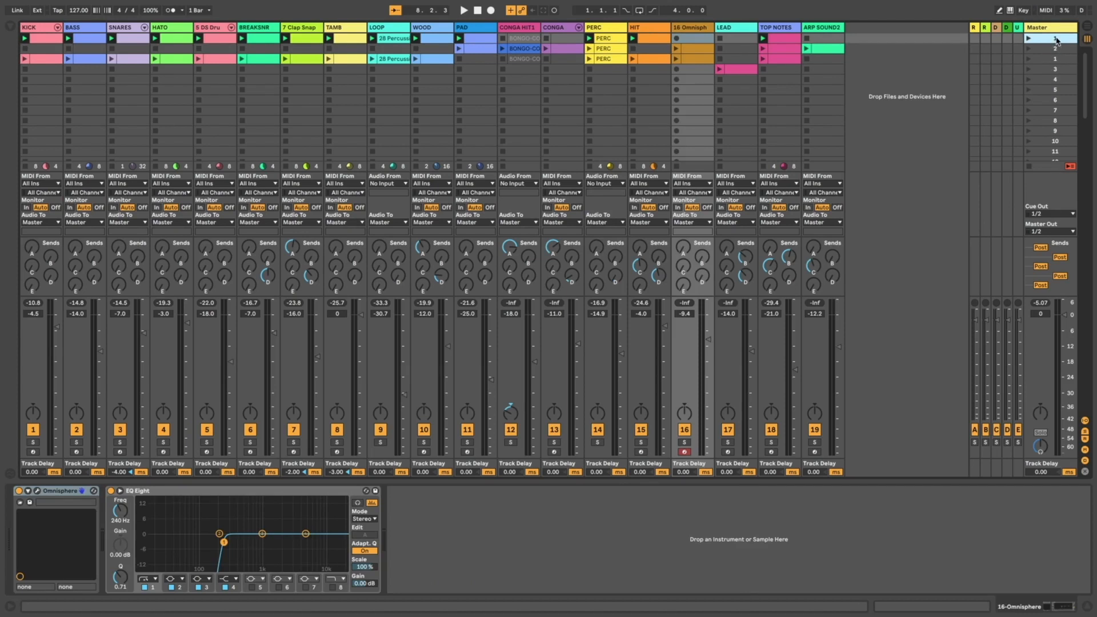
{"action": "left_click", "coordinate": [1059, 51]}
{"action": "left_click", "coordinate": [1059, 60]}
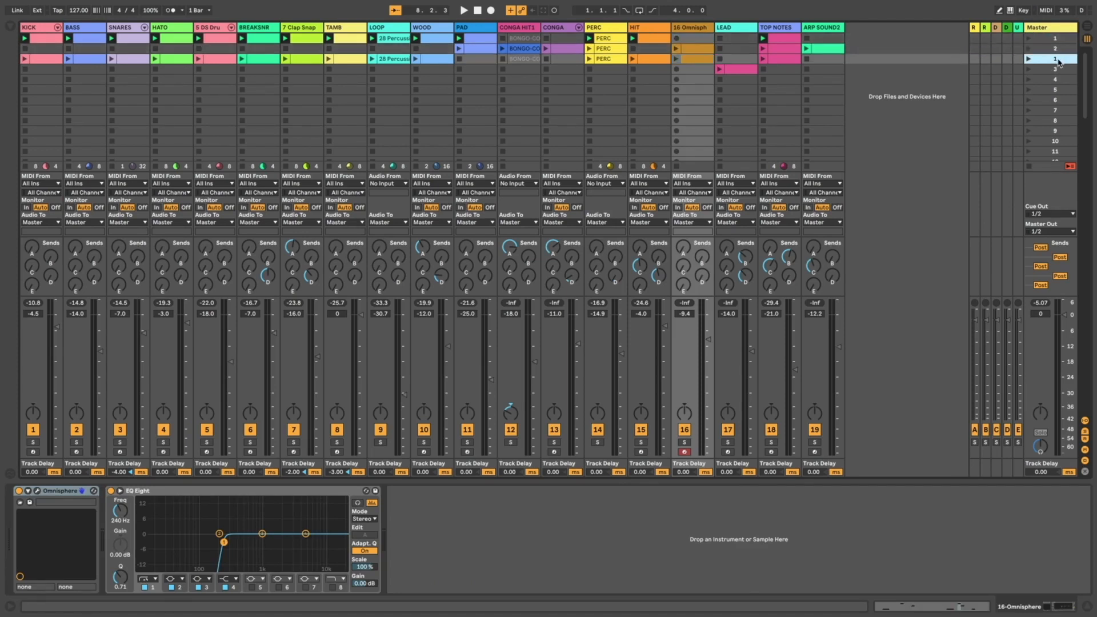
{"action": "left_click", "coordinate": [1056, 41]}
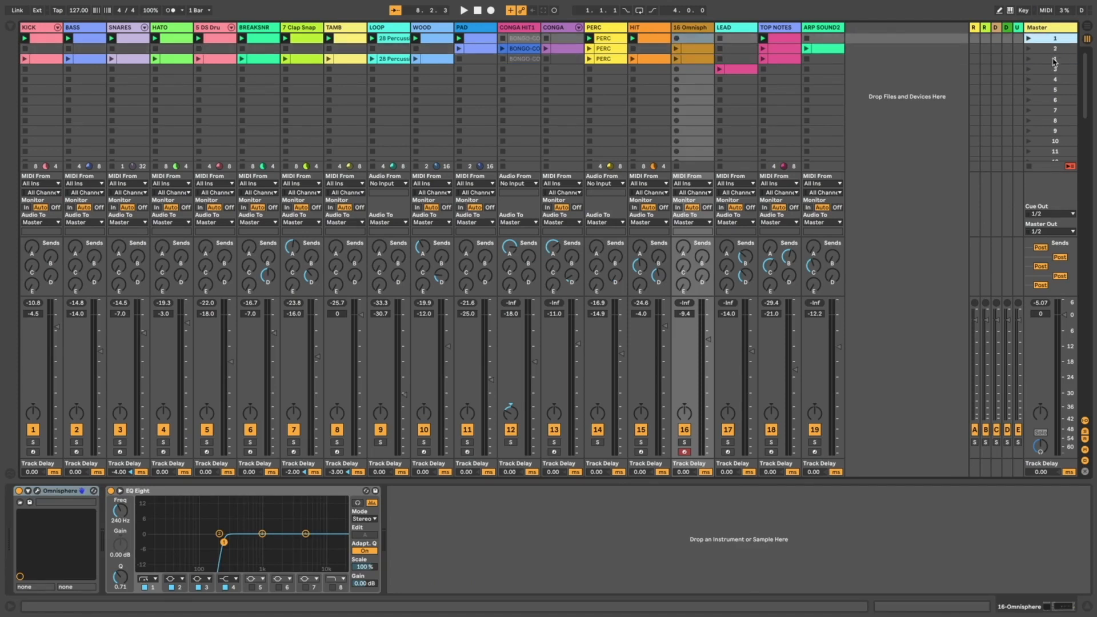
Try deleting the third and second scenes, launch the remaining first scene, and undo both deletions
{"action": "left_click", "coordinate": [1052, 59]}
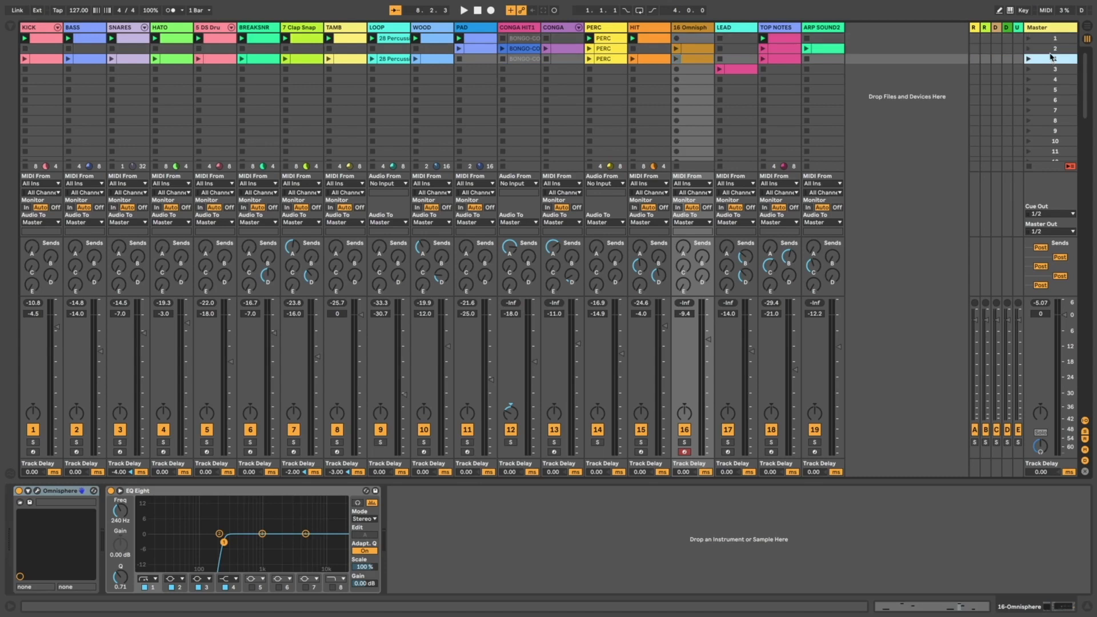
{"action": "key", "text": "Delete"}
{"action": "key", "text": "Delete"}
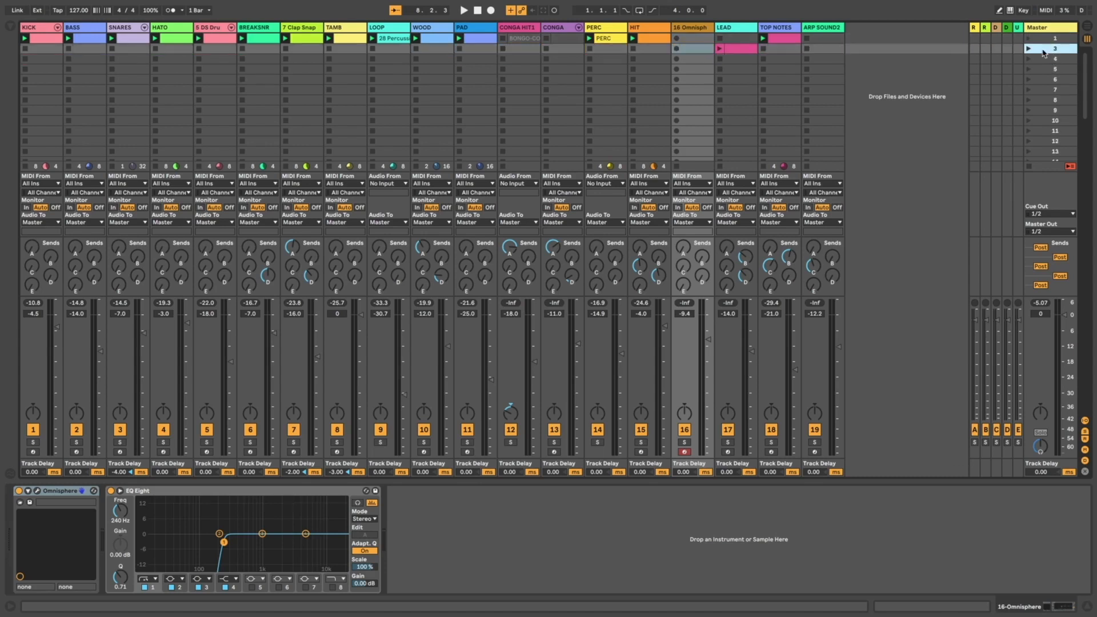
{"action": "left_click", "coordinate": [1029, 48]}
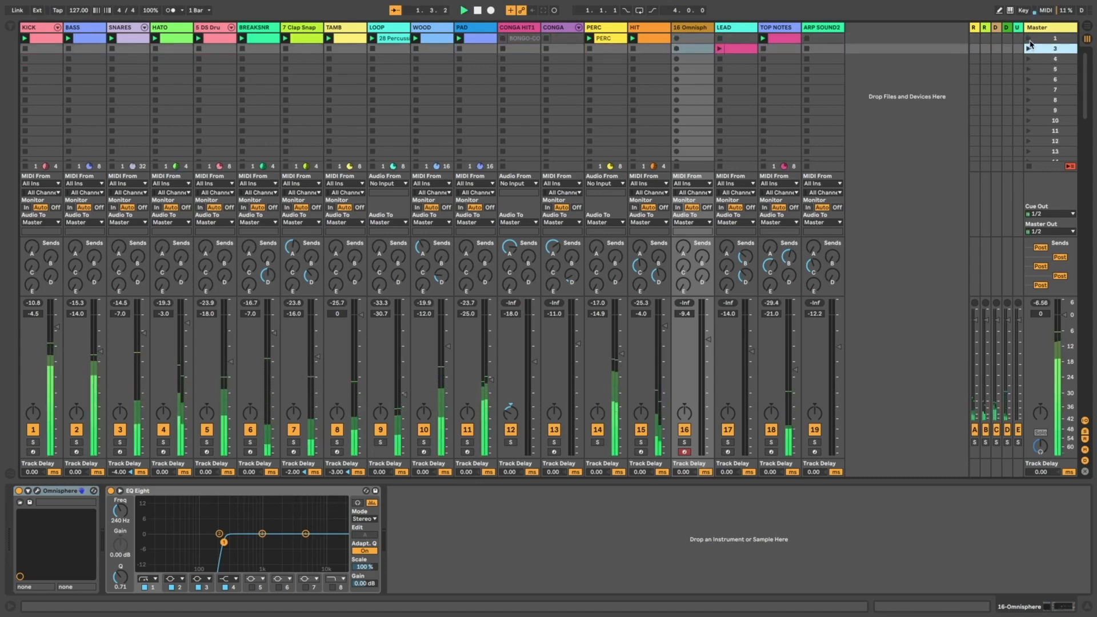
{"action": "key", "text": "ctrl+z"}
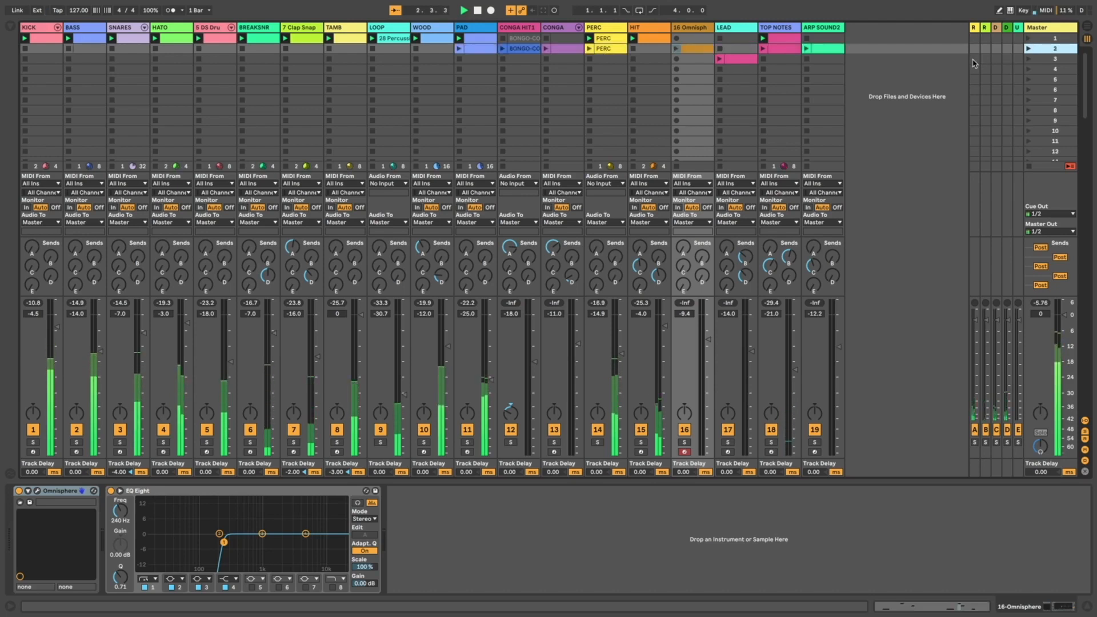
{"action": "key", "text": "ctrl+z"}
Stop playback and rename the third scene as 3
{"action": "left_click", "coordinate": [1053, 39]}
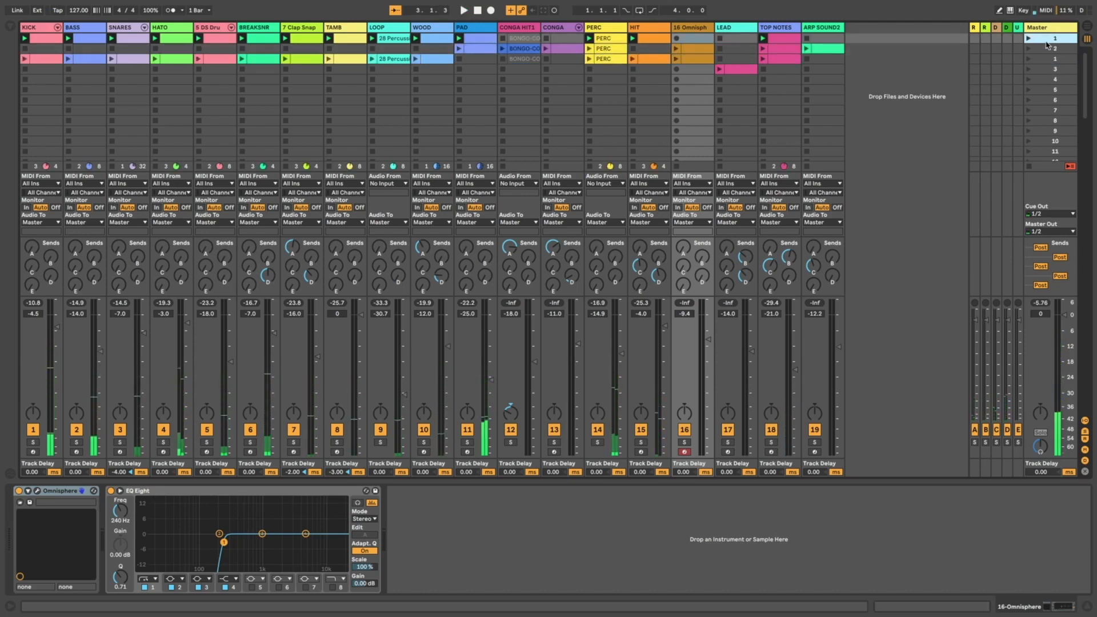
{"action": "left_click", "coordinate": [1053, 59]}
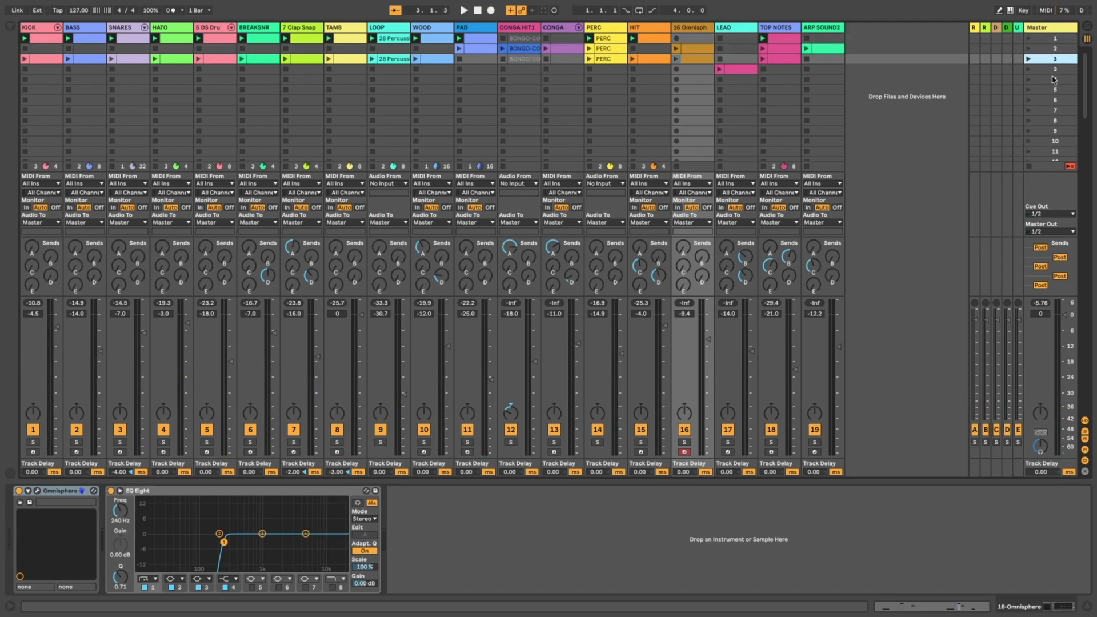
Try duplicating the third scene several times in a row, and undo the duplicates
{"action": "key", "text": "ctrl+d"}
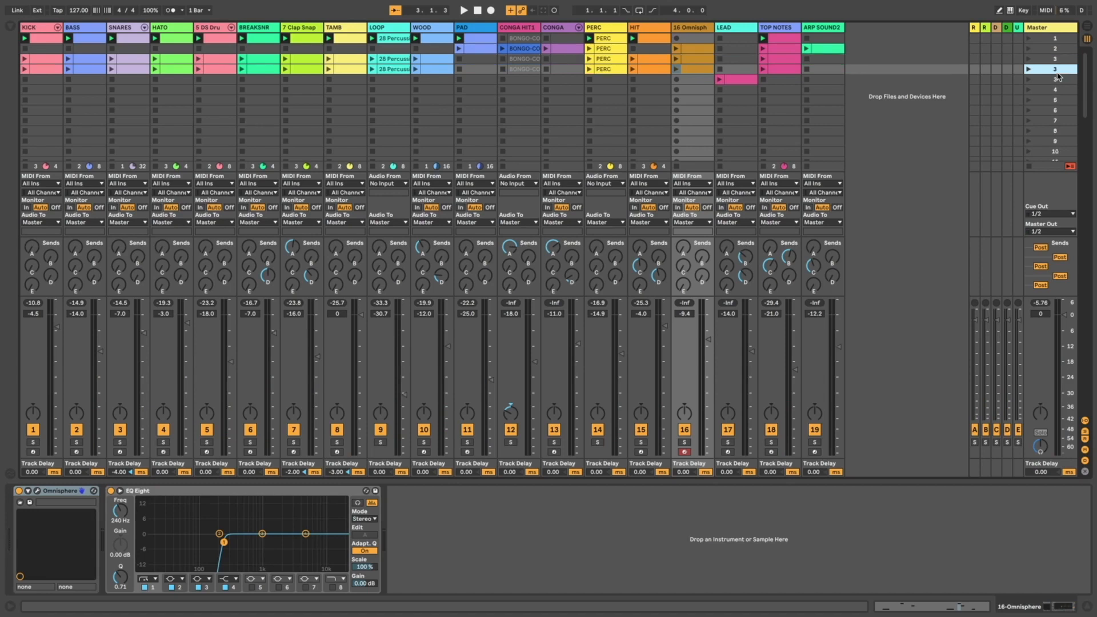
{"action": "key", "text": "ctrl+d"}
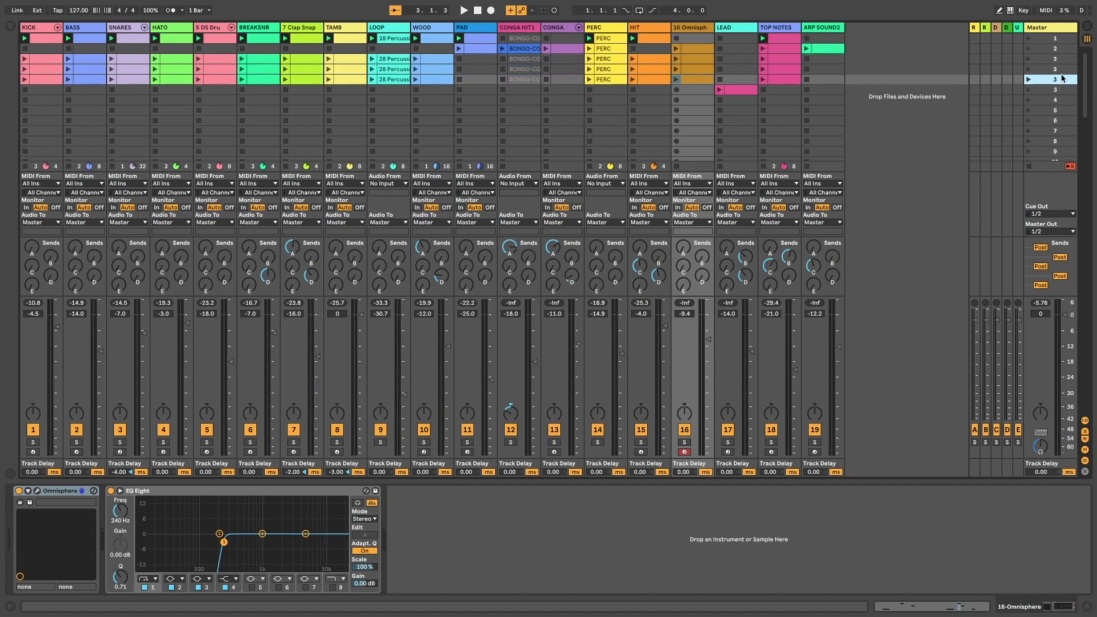
{"action": "key", "text": "ctrl+d"}
{"action": "key", "text": "ctrl+z"}
{"action": "key", "text": "ctrl+z"}
{"action": "key", "text": "ctrl+z"}
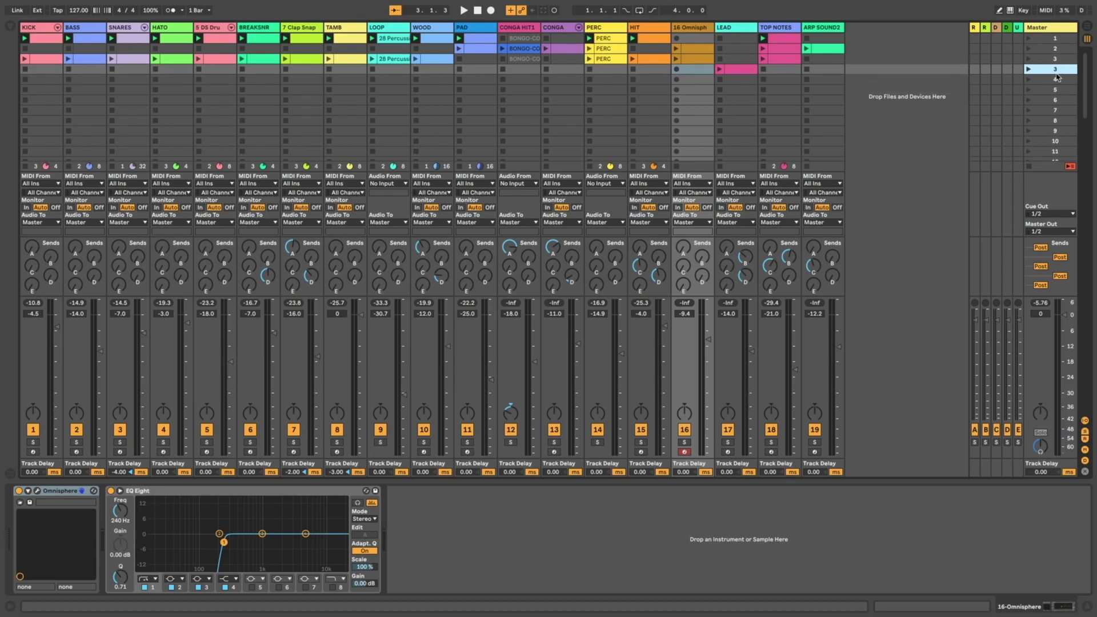
Play the first scene and switch playback to scene 2
{"action": "left_click", "coordinate": [1029, 40]}
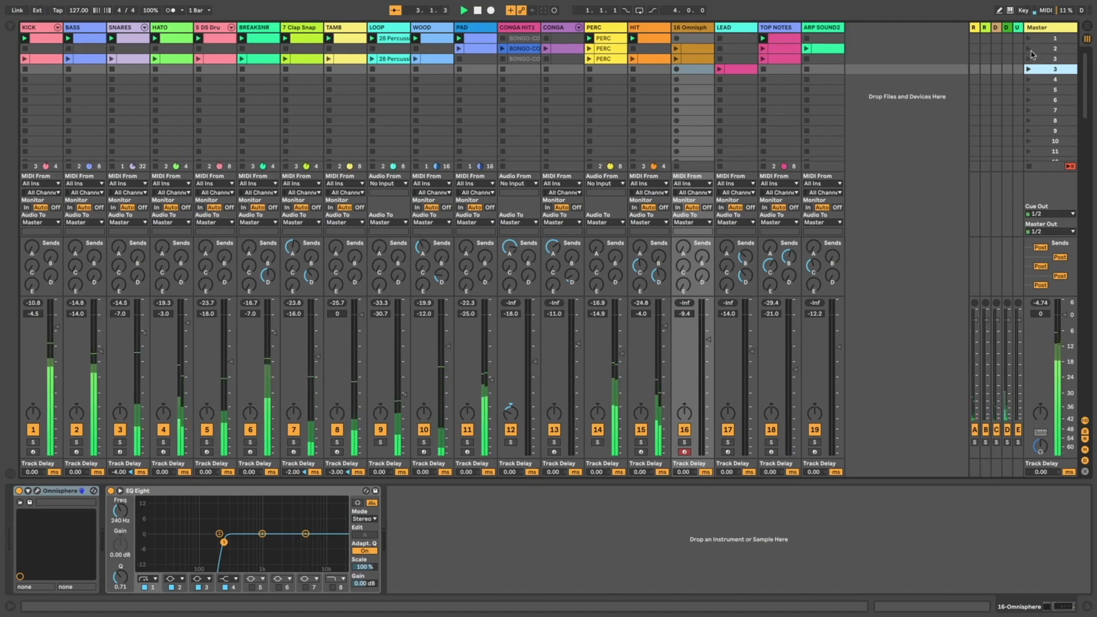
{"action": "left_click", "coordinate": [1051, 50]}
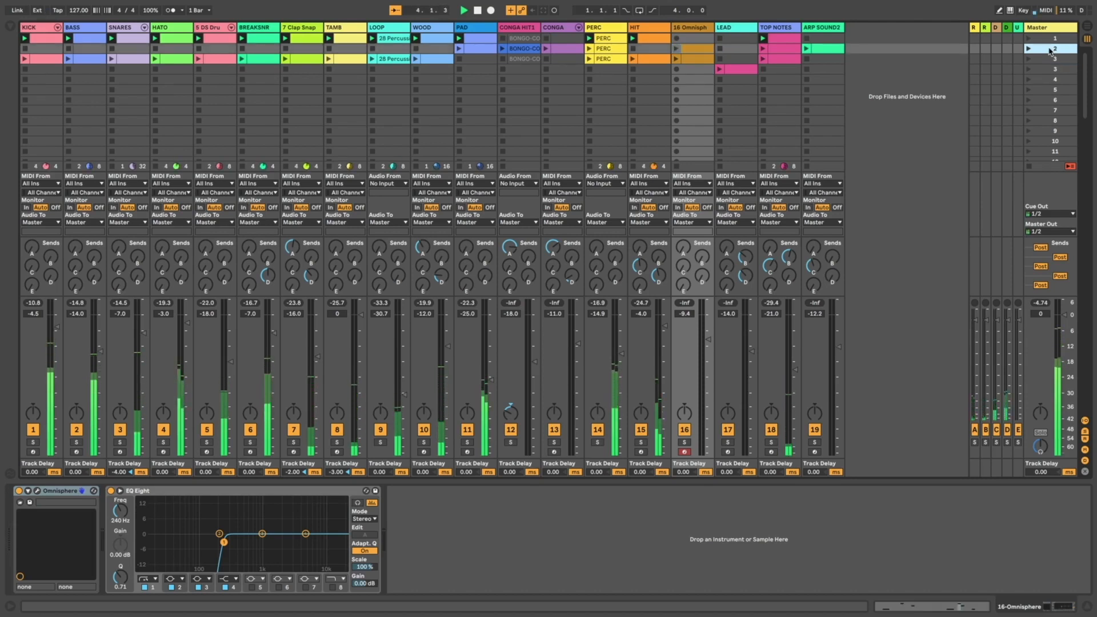
{"action": "left_click", "coordinate": [1030, 50]}
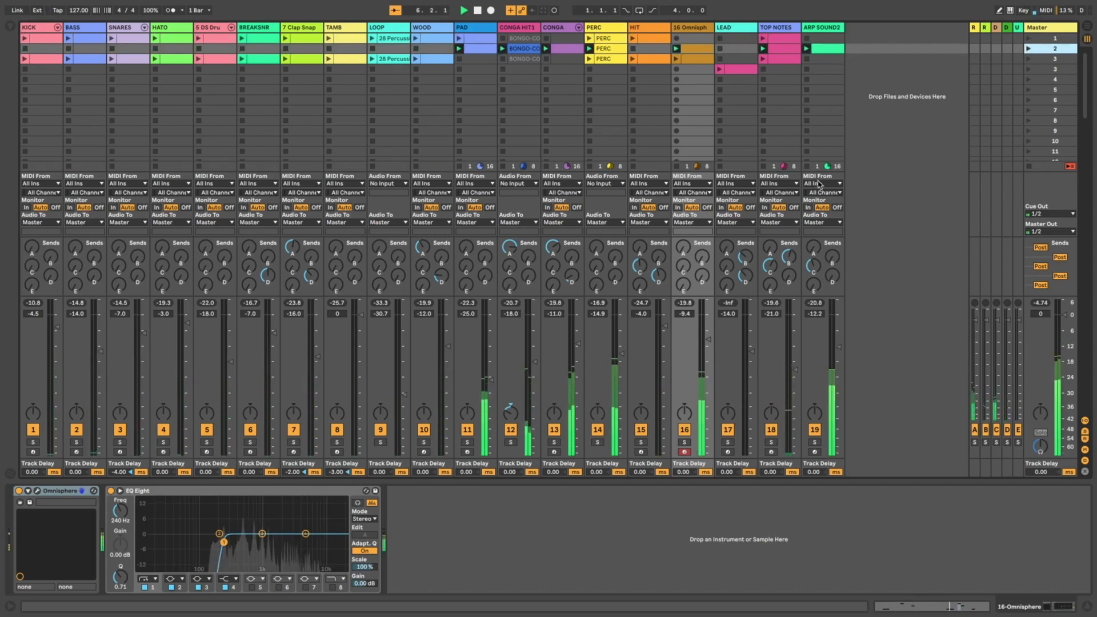
Mute the ARP SOUND2 and TOP NOTES tracks
{"action": "left_click", "coordinate": [815, 429]}
{"action": "left_click", "coordinate": [773, 430]}
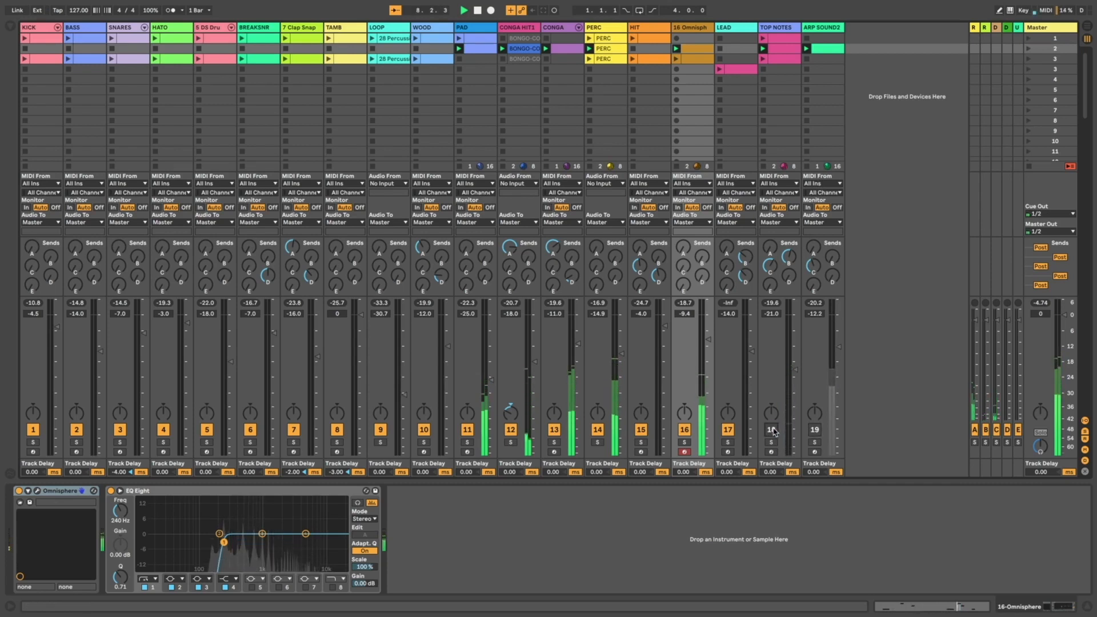
Rename the 16 Omnisphere track as MAIN HOOK
{"action": "left_click", "coordinate": [695, 28]}
{"action": "key", "text": "super+r"}
{"action": "type", "text": "NAU"}
{"action": "key", "text": "BackSpace"}
{"action": "key", "text": "BackSpace"}
{"action": "key", "text": "BackSpace"}
{"action": "type", "text": "MAIN HOOK"}
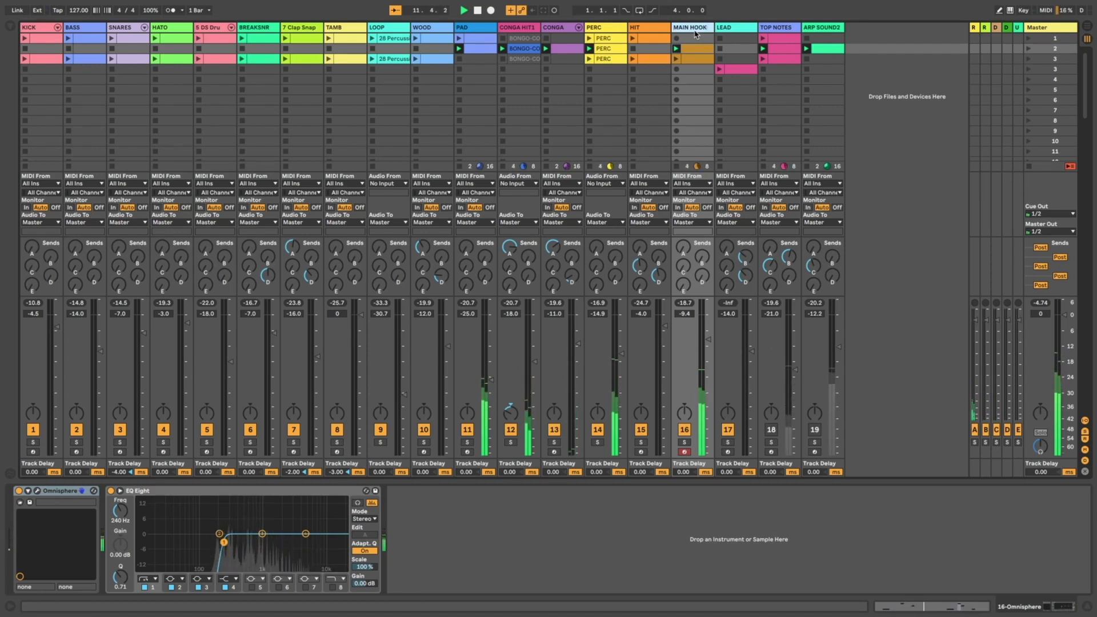
{"action": "key", "text": "Return"}
Launch scene 3 to hear the full beat with the main hook, and stop playback
{"action": "left_click", "coordinate": [1038, 59]}
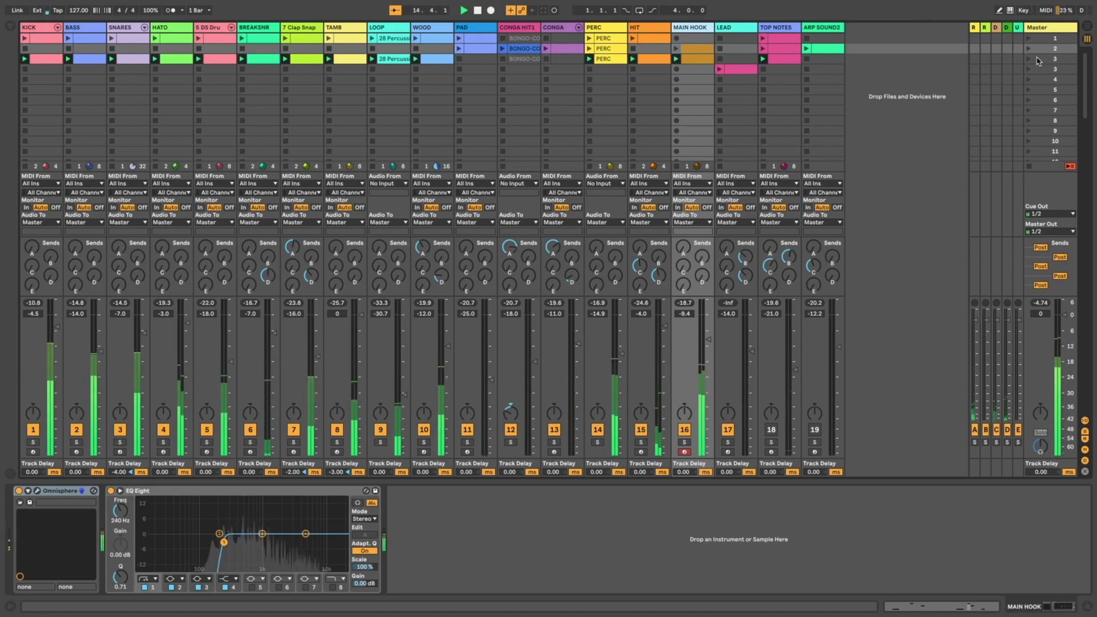
{"action": "key", "text": "space"}
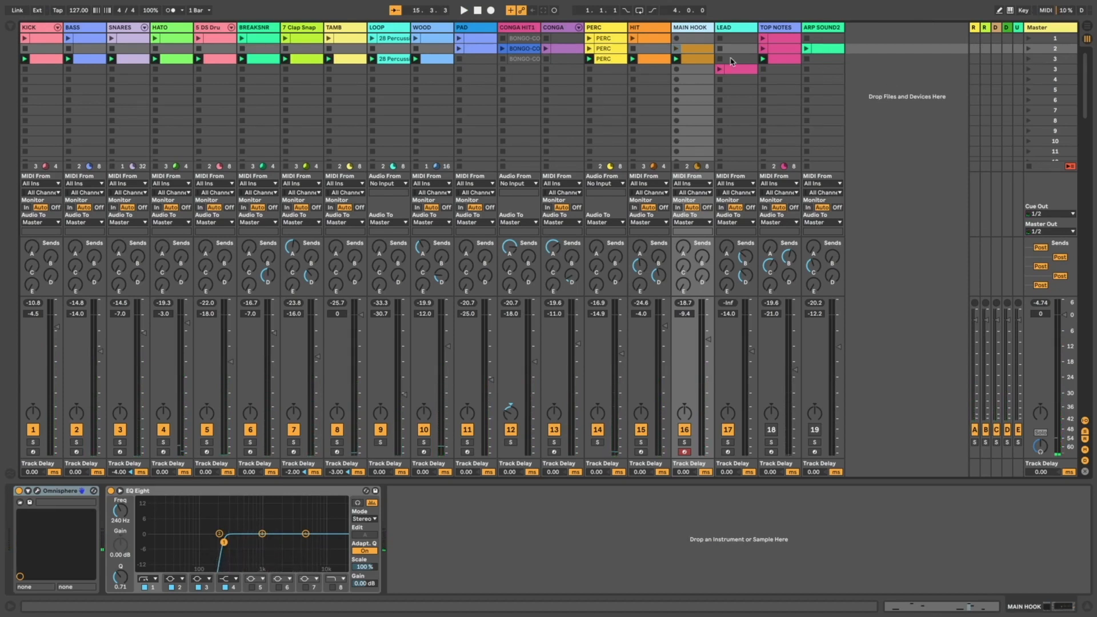
Play the first scene and try it with its PAD clip deleted
{"action": "left_click", "coordinate": [1031, 40]}
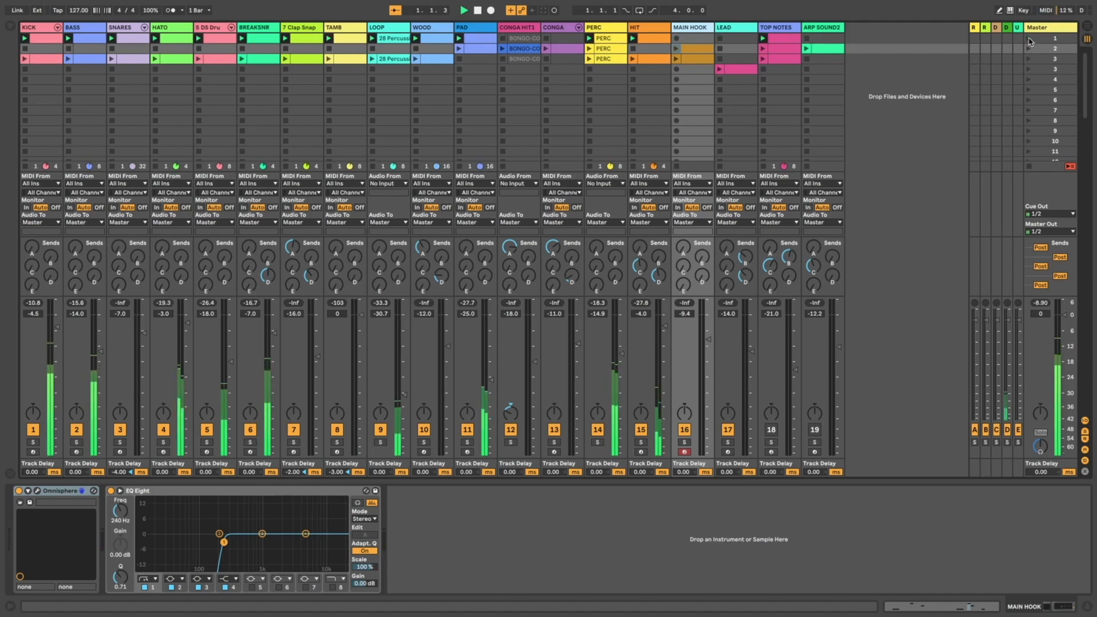
{"action": "left_click", "coordinate": [482, 41]}
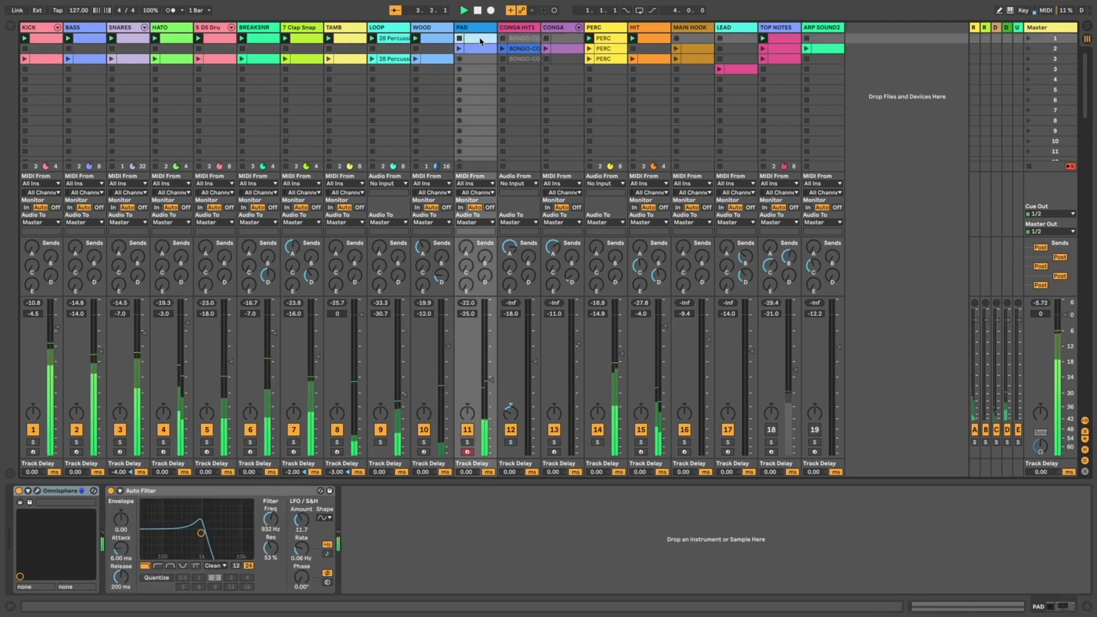
{"action": "left_click", "coordinate": [439, 49]}
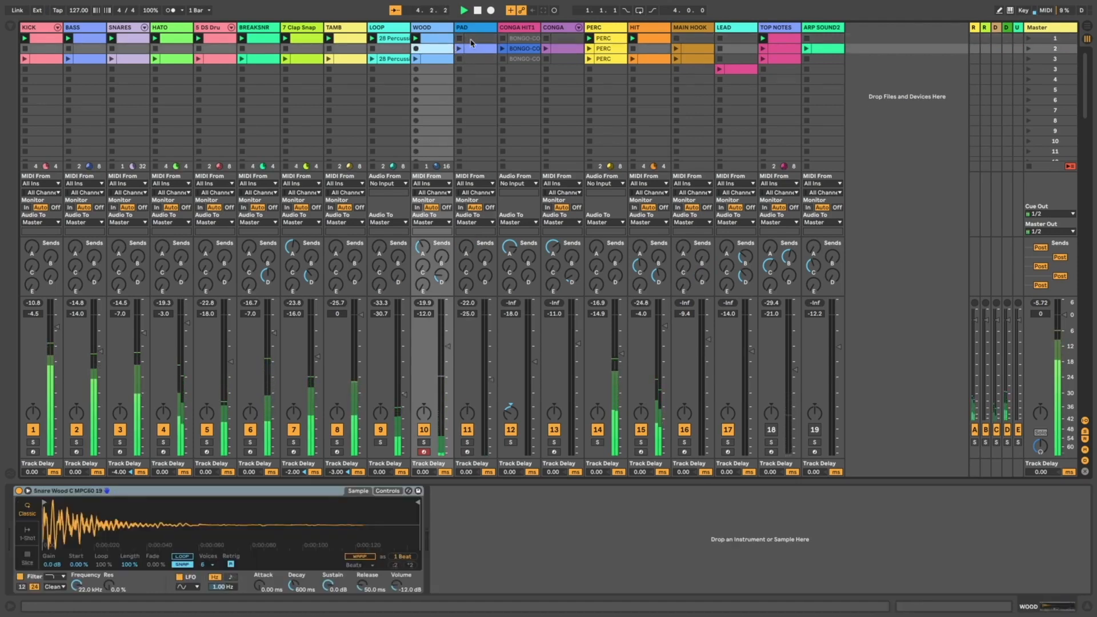
{"action": "left_click", "coordinate": [472, 40]}
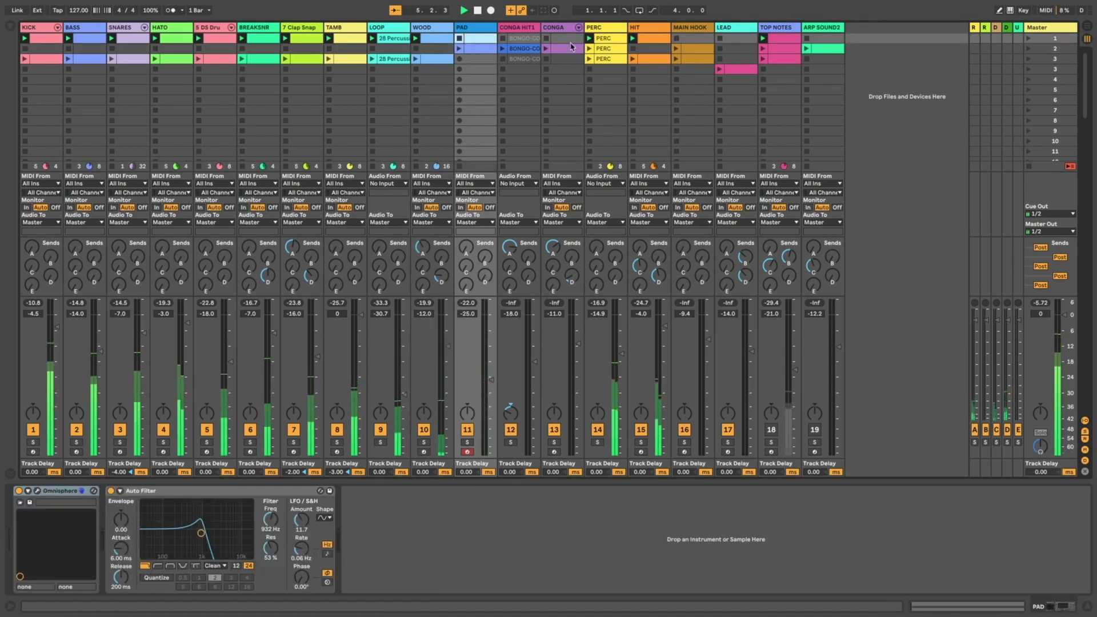
Play scene 2 followed by scene 3, and stop playback
{"action": "left_click", "coordinate": [1029, 49]}
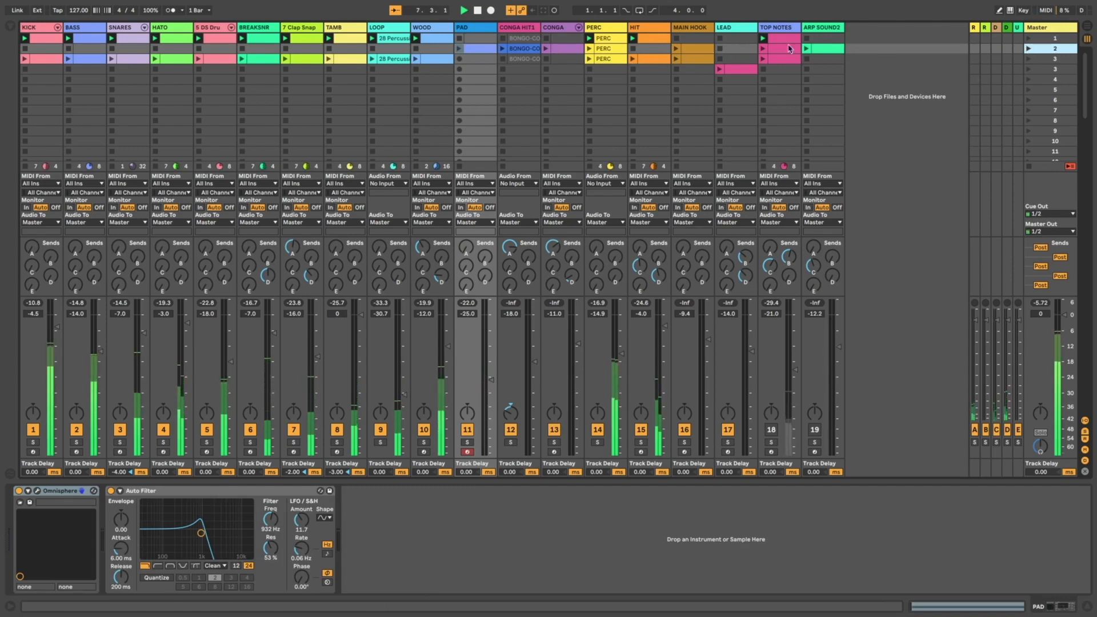
{"action": "left_click", "coordinate": [1029, 51]}
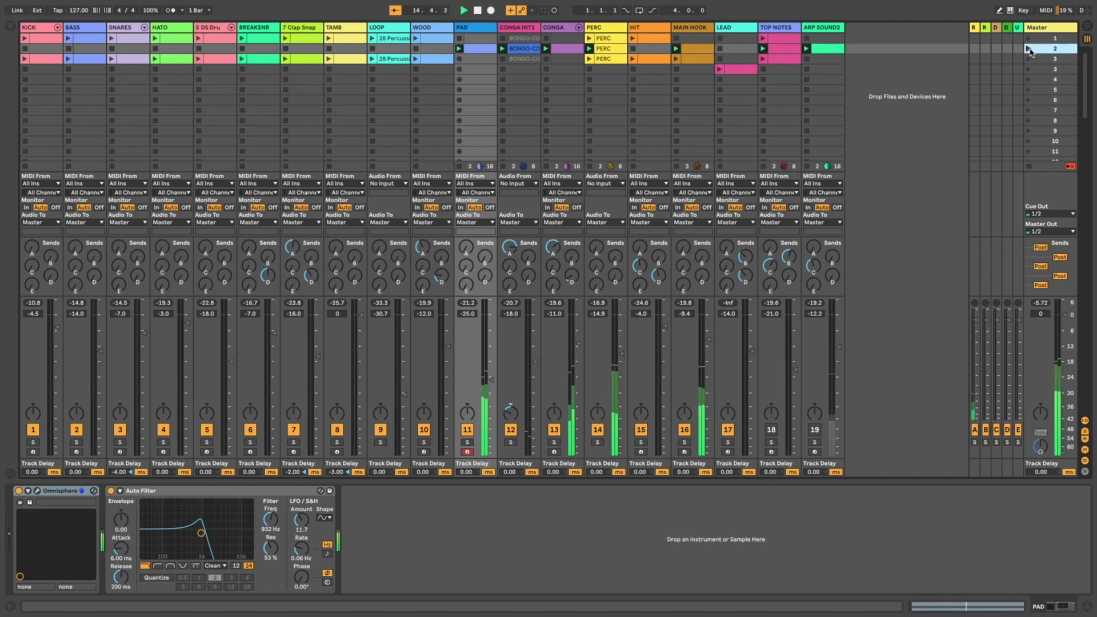
{"action": "left_click", "coordinate": [1050, 59]}
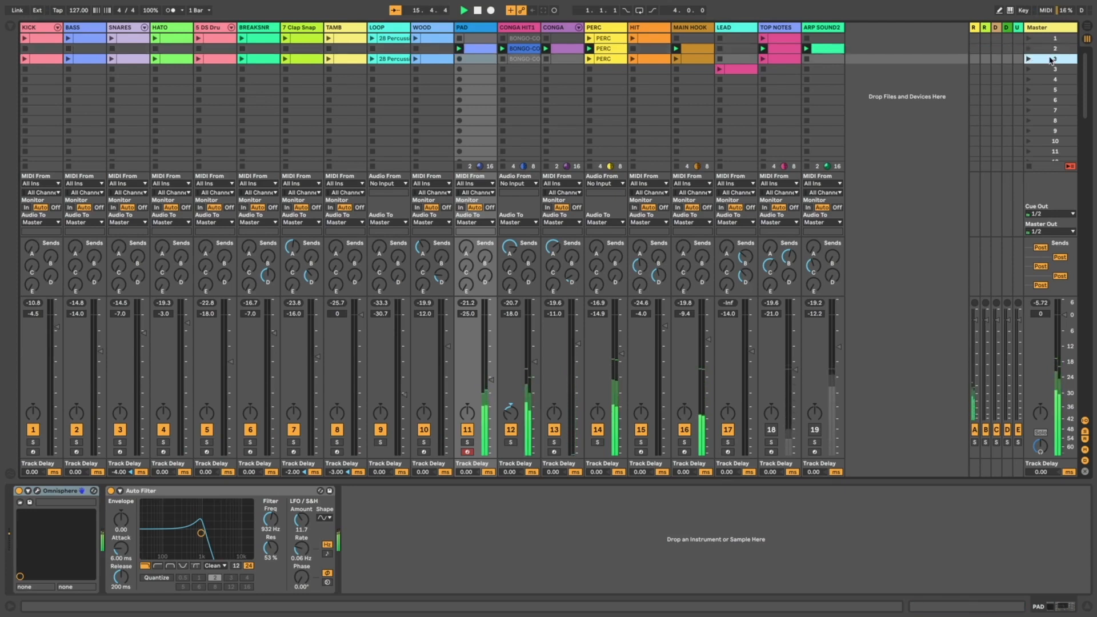
{"action": "left_click", "coordinate": [1029, 59]}
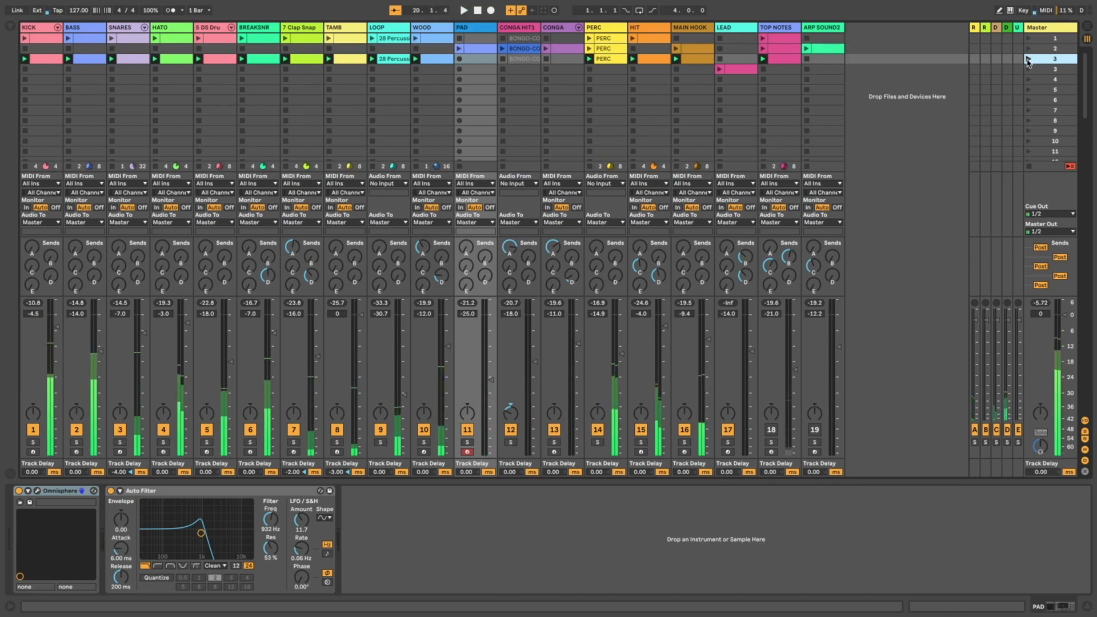
{"action": "key", "text": "space"}
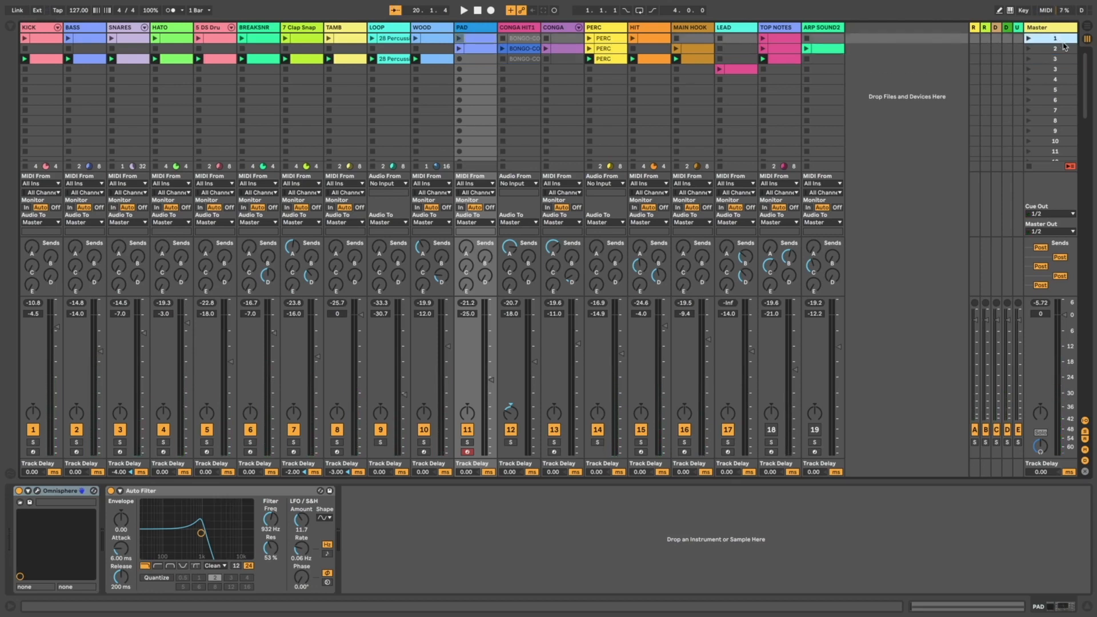
Duplicate the first scene and rename the copy as PAD NO LEAD
{"action": "key", "text": "ctrl+d"}
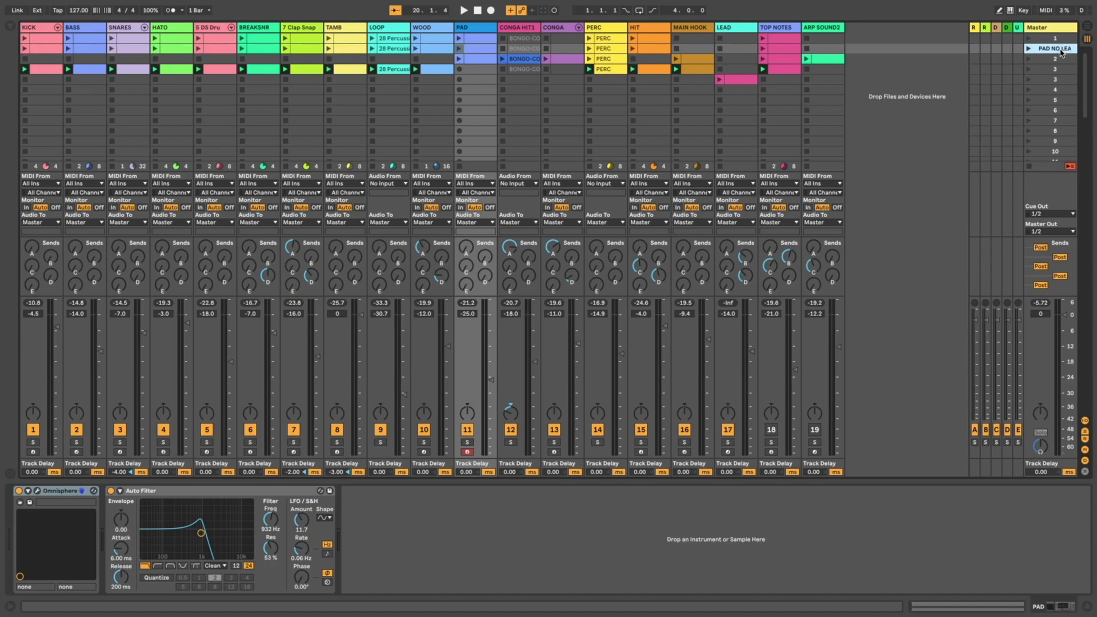
{"action": "left_click", "coordinate": [483, 51]}
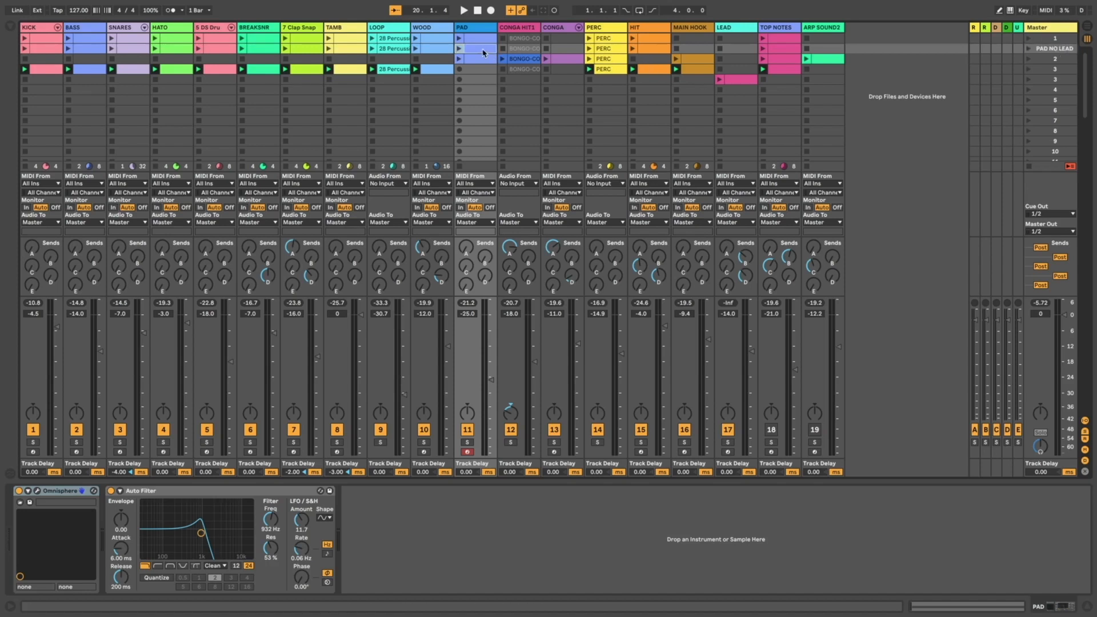
Rename the first scene as LOOP NO SYNTH and delete its TOP NOTES and PAD clips
{"action": "left_click", "coordinate": [1058, 39]}
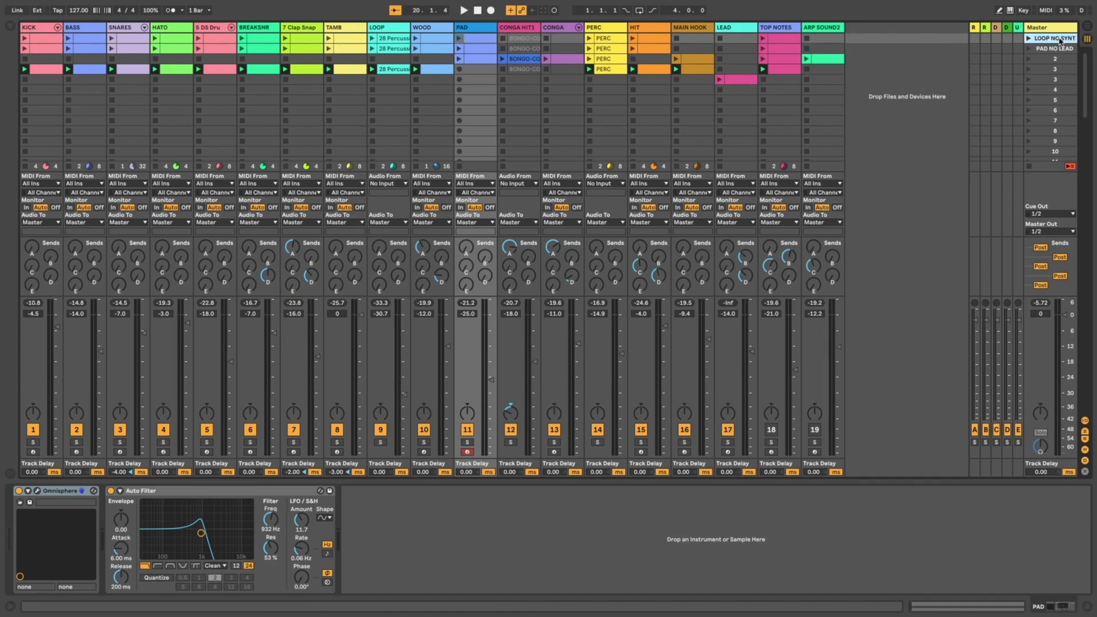
{"action": "mouse_move", "coordinate": [828, 43]}
{"action": "left_mouse_down"}
{"action": "mouse_move", "coordinate": [516, 50]}
{"action": "mouse_move", "coordinate": [813, 48]}
{"action": "left_mouse_up"}
{"action": "left_click", "coordinate": [779, 38]}
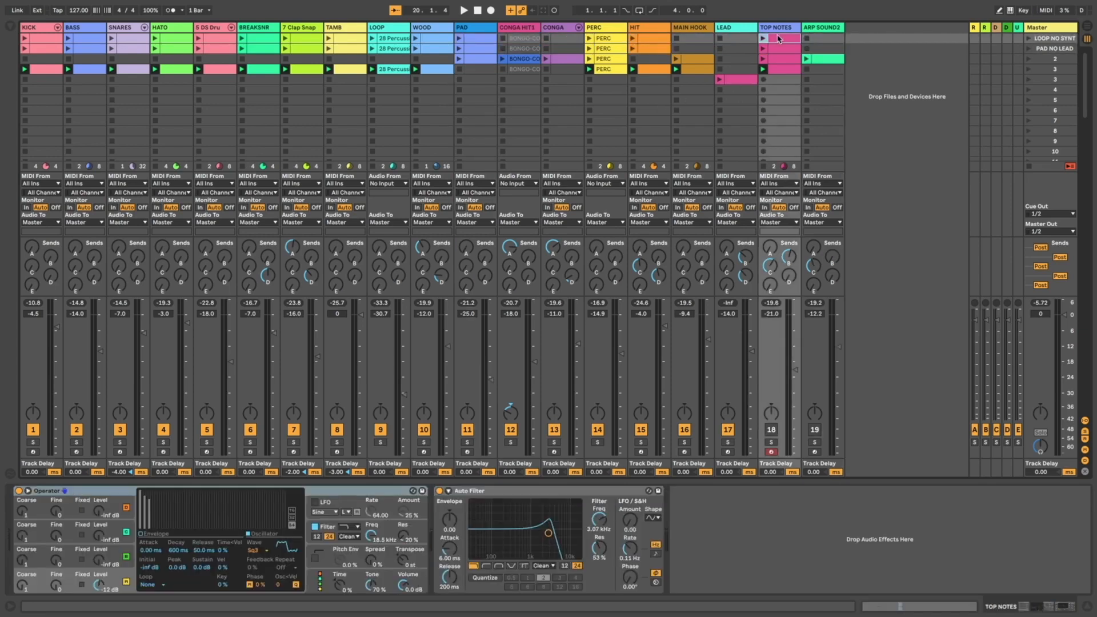
{"action": "key", "text": "Delete"}
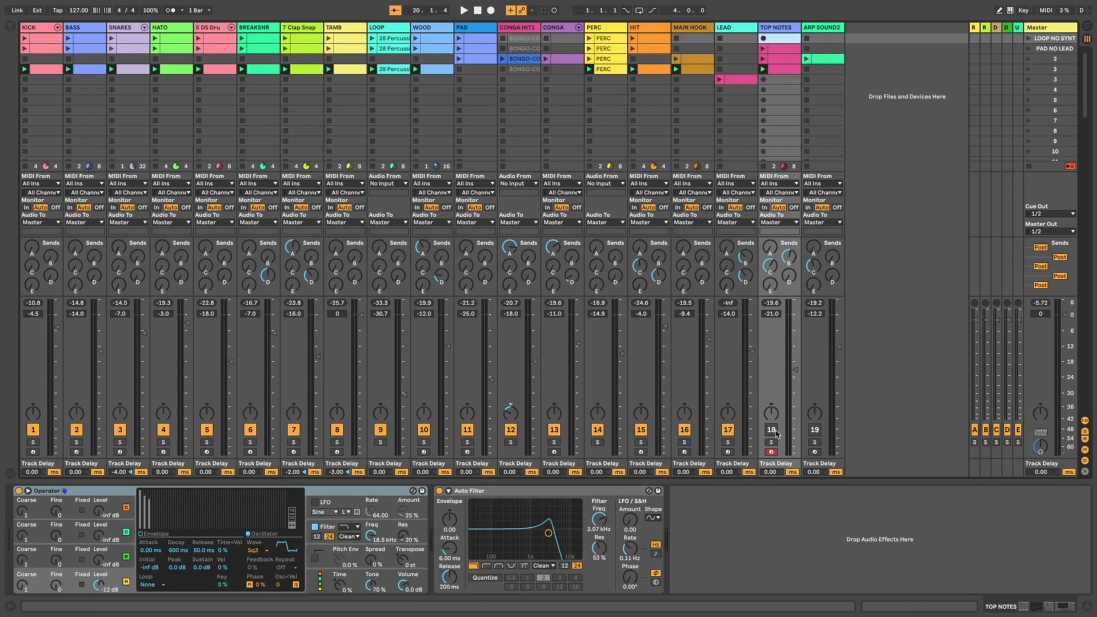
{"action": "left_click", "coordinate": [489, 39]}
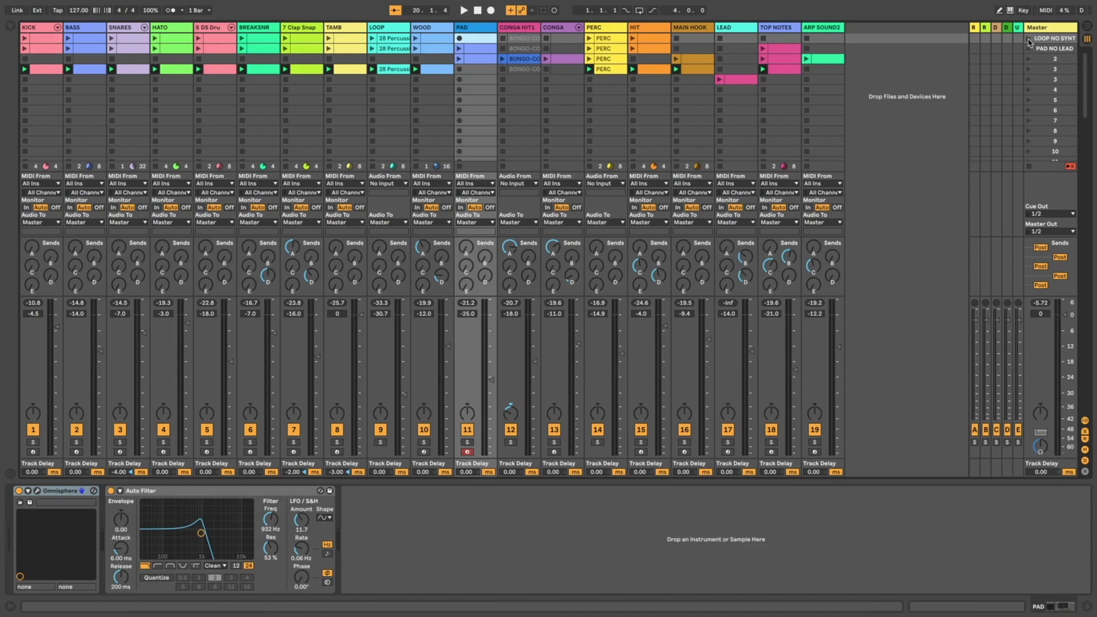
Play the LOOP NO SYNTH scene followed by PAD NO LEAD to hear the change between them
{"action": "left_click", "coordinate": [1029, 38]}
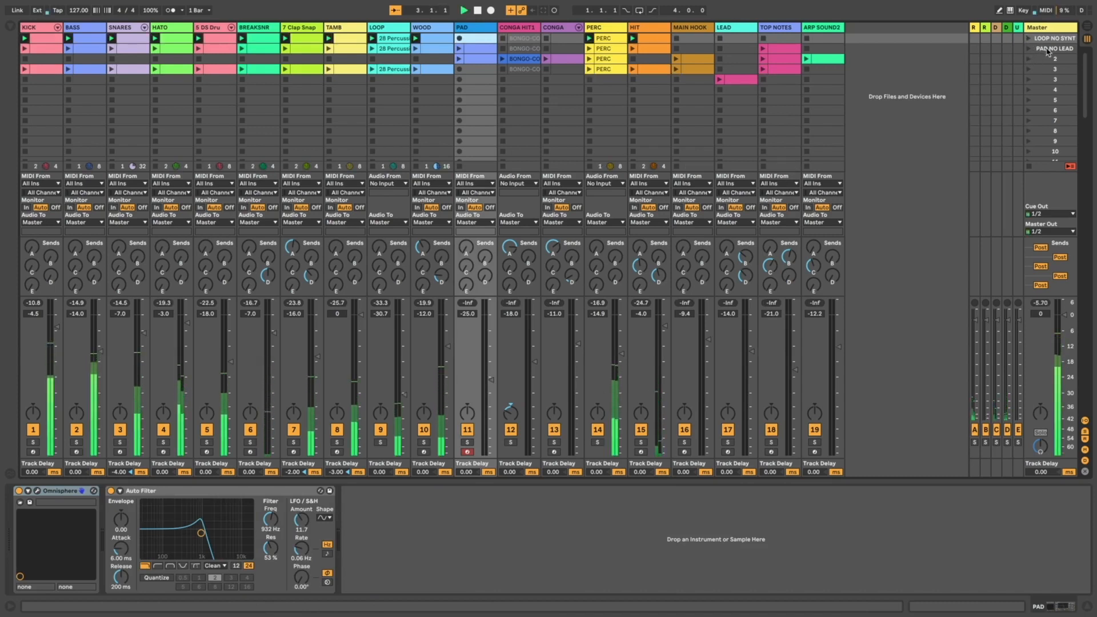
{"action": "left_click", "coordinate": [1042, 49]}
{"action": "left_click", "coordinate": [1029, 49]}
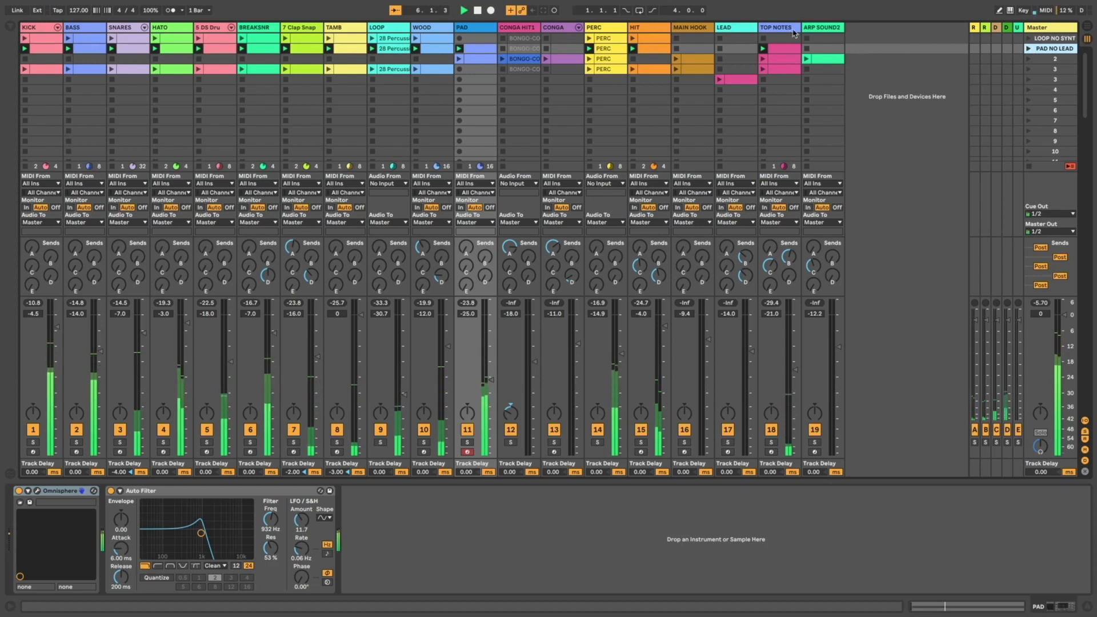
Delete the TOP NOTES clip from scene 2, and name scene 2 as a MINI BREAK and scene 3 DROP1
{"action": "left_click", "coordinate": [793, 59]}
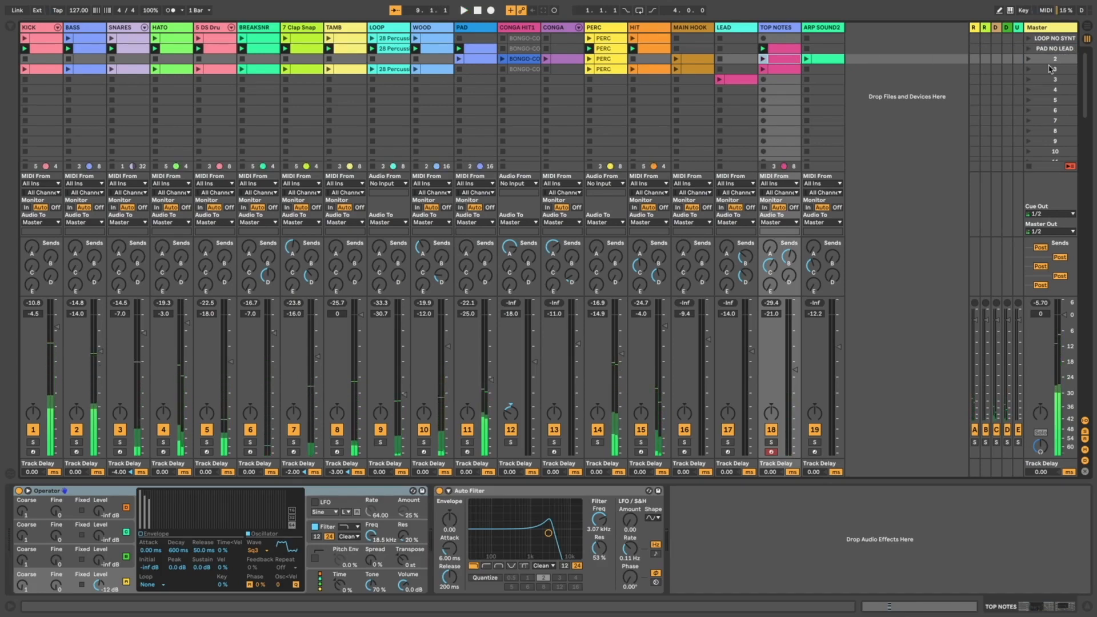
{"action": "key", "text": "Delete"}
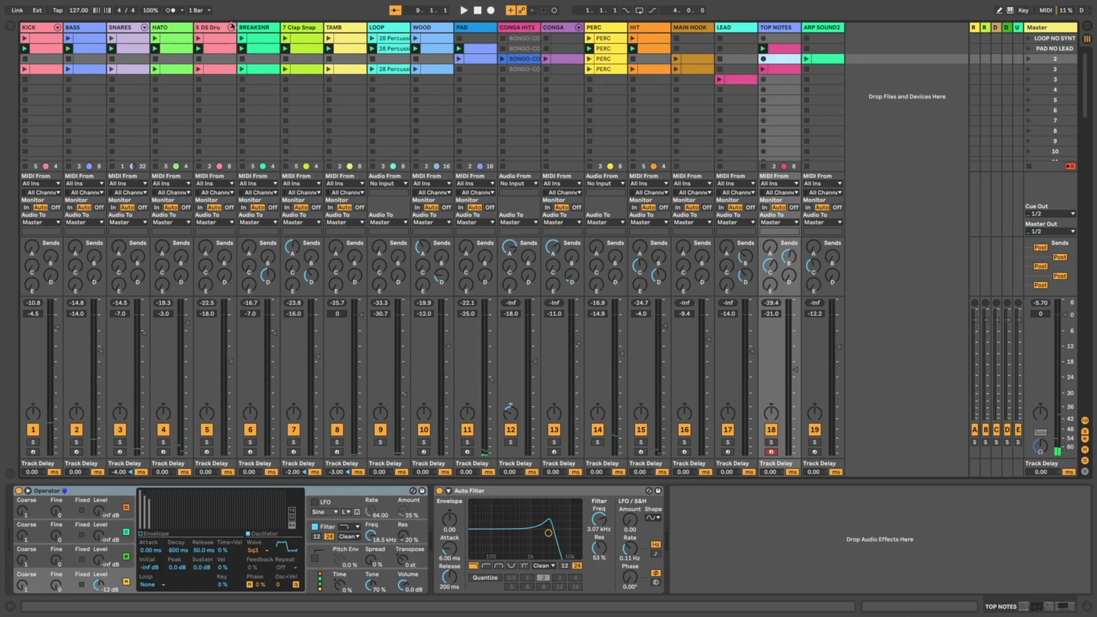
{"action": "left_click", "coordinate": [62, 59]}
{"action": "left_click", "coordinate": [1062, 61]}
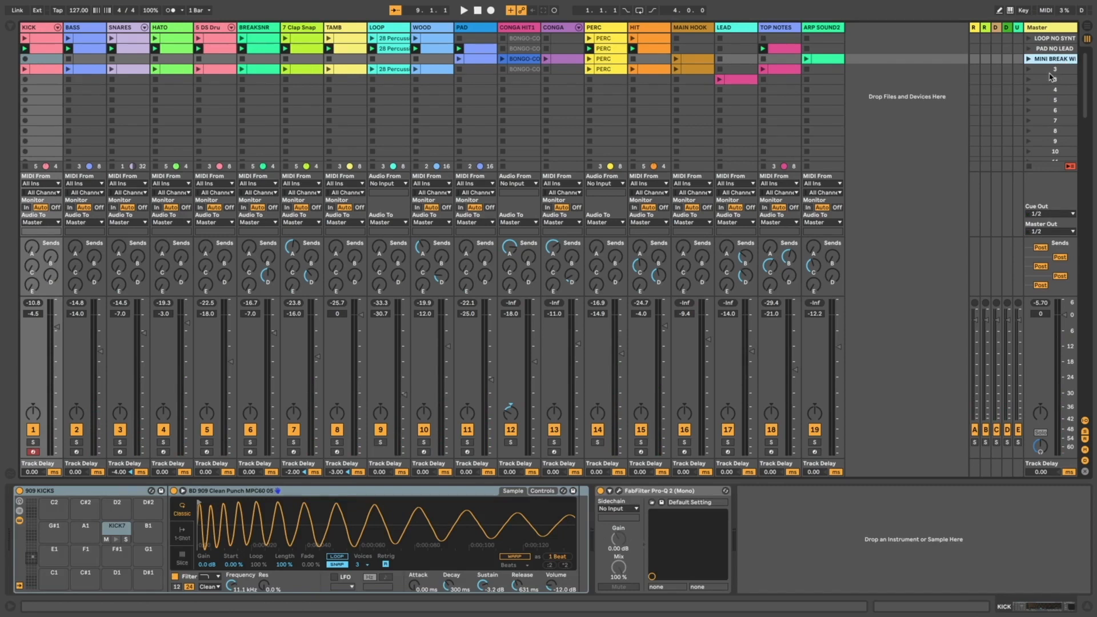
{"action": "left_click", "coordinate": [1054, 71]}
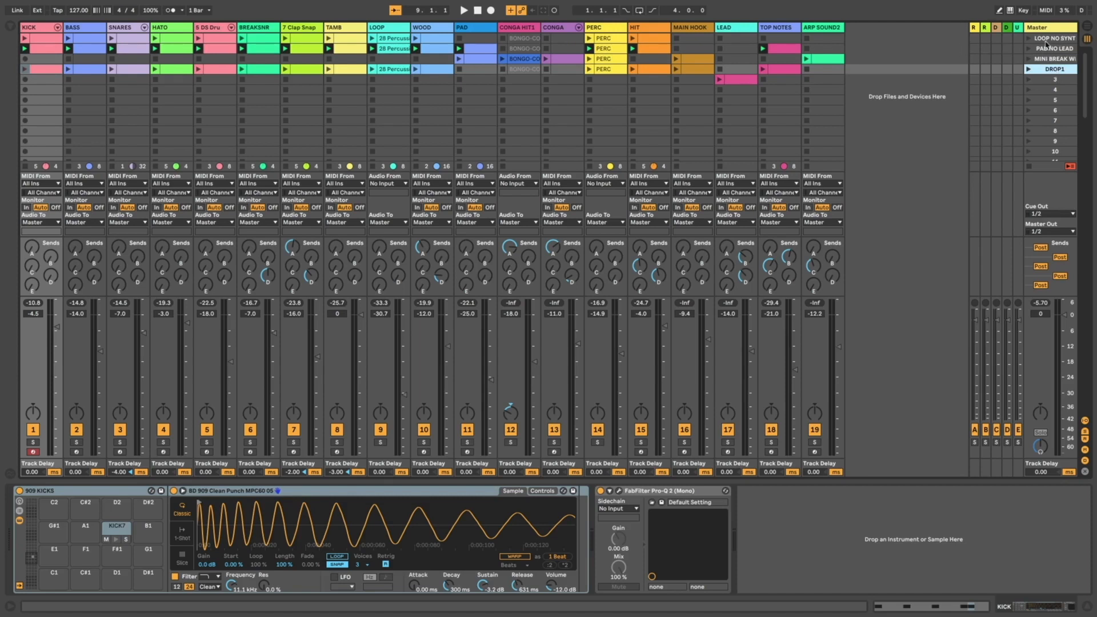
Play LOOP NO SYNTH followed by PAD NO LEAD, and delete the TOP NOTES clip from the PAD NO LEAD scene
{"action": "left_click", "coordinate": [1033, 42]}
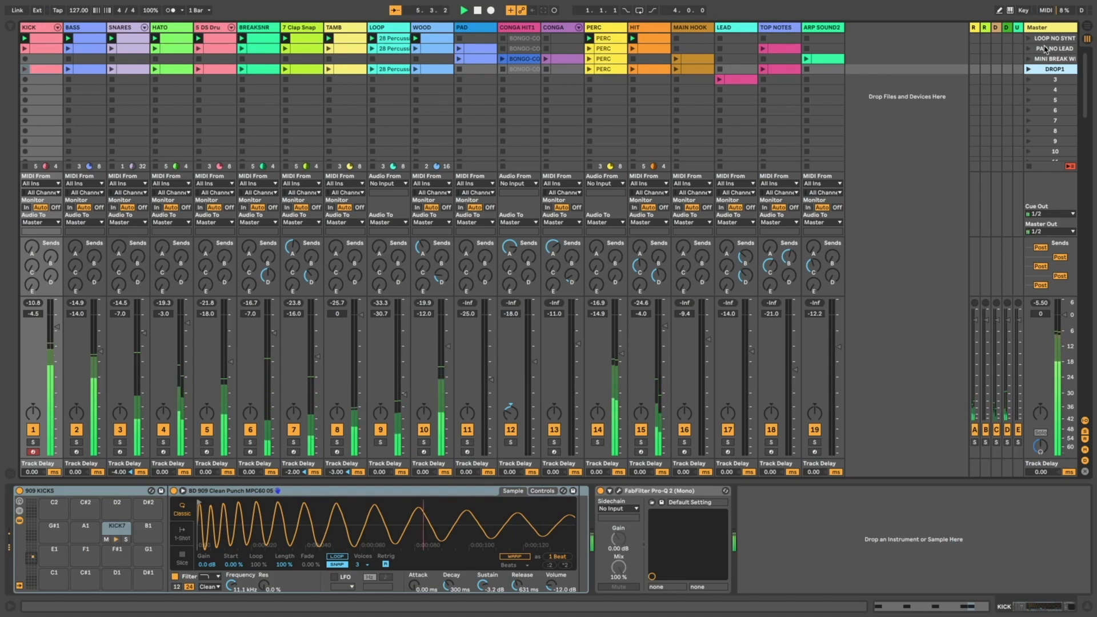
{"action": "left_click", "coordinate": [1044, 50]}
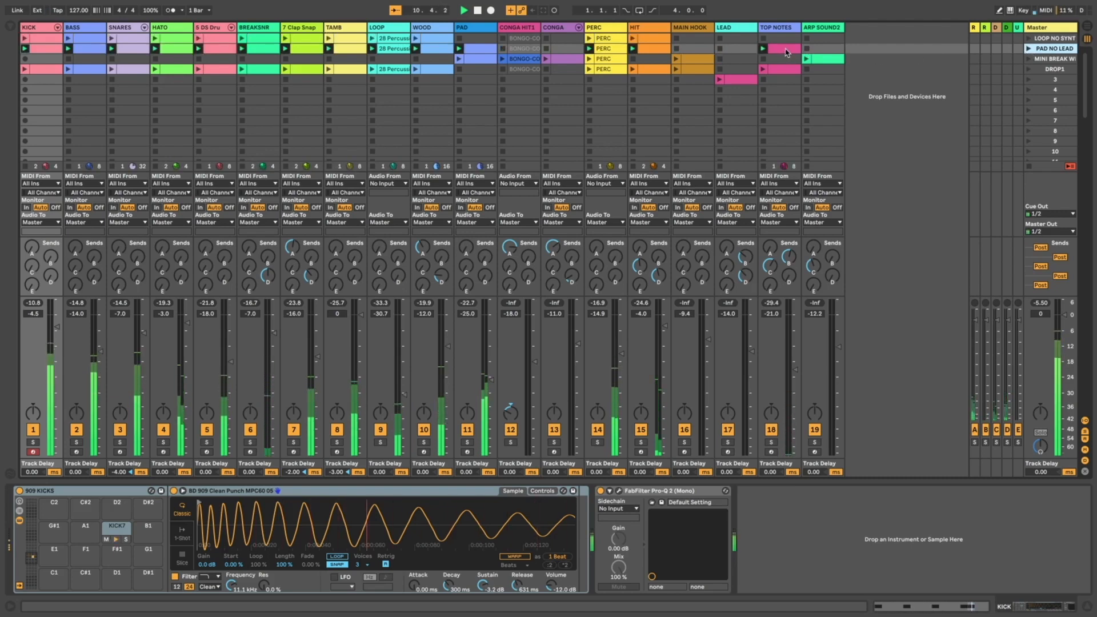
{"action": "left_click", "coordinate": [787, 50]}
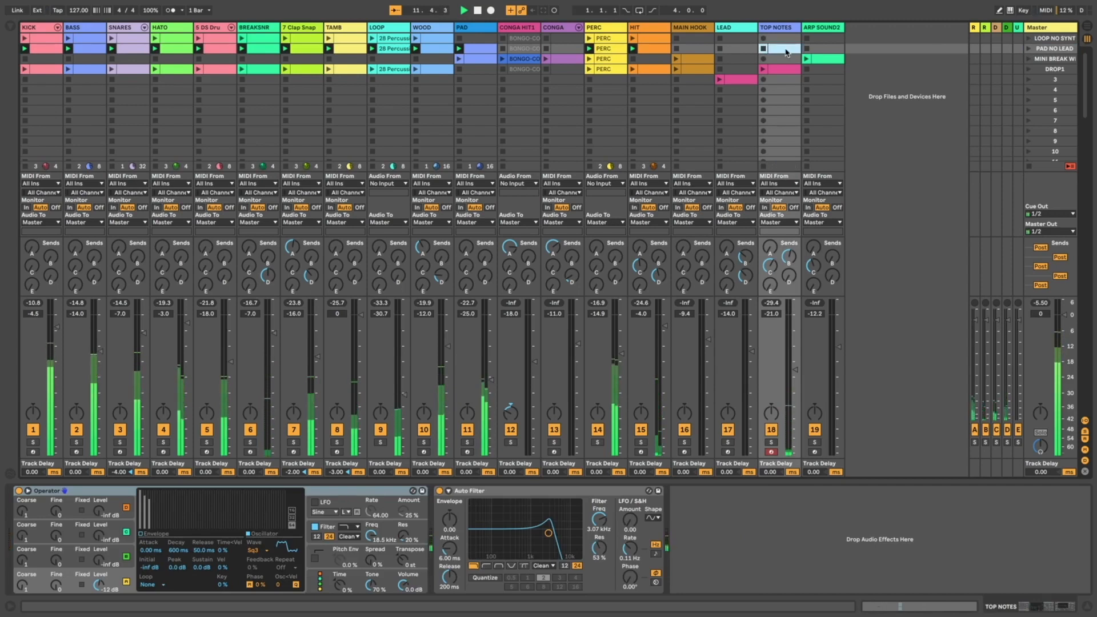
{"action": "left_click", "coordinate": [821, 92]}
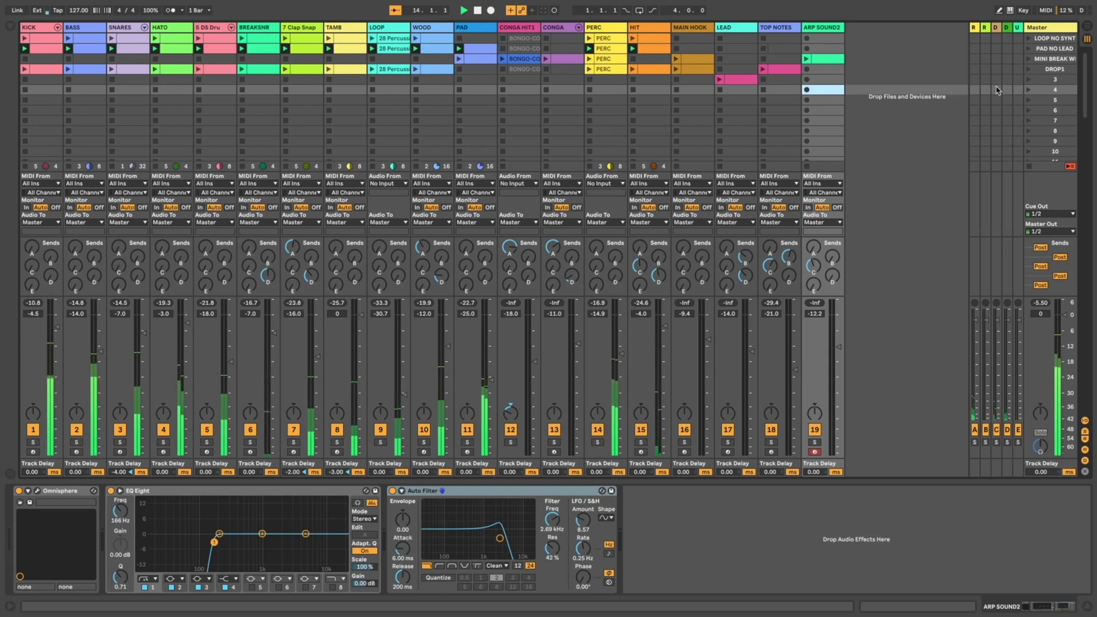
Play the MINI BREAK scene, stop playback, and restart from the PAD NO LEAD scene
{"action": "left_click", "coordinate": [1053, 59]}
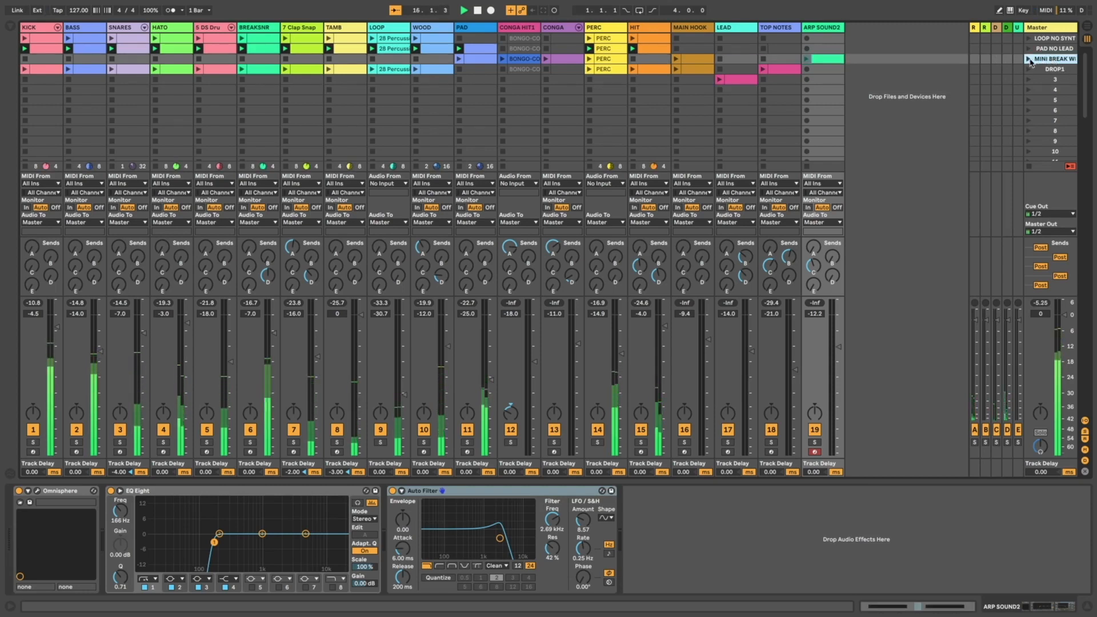
{"action": "left_click", "coordinate": [1029, 59]}
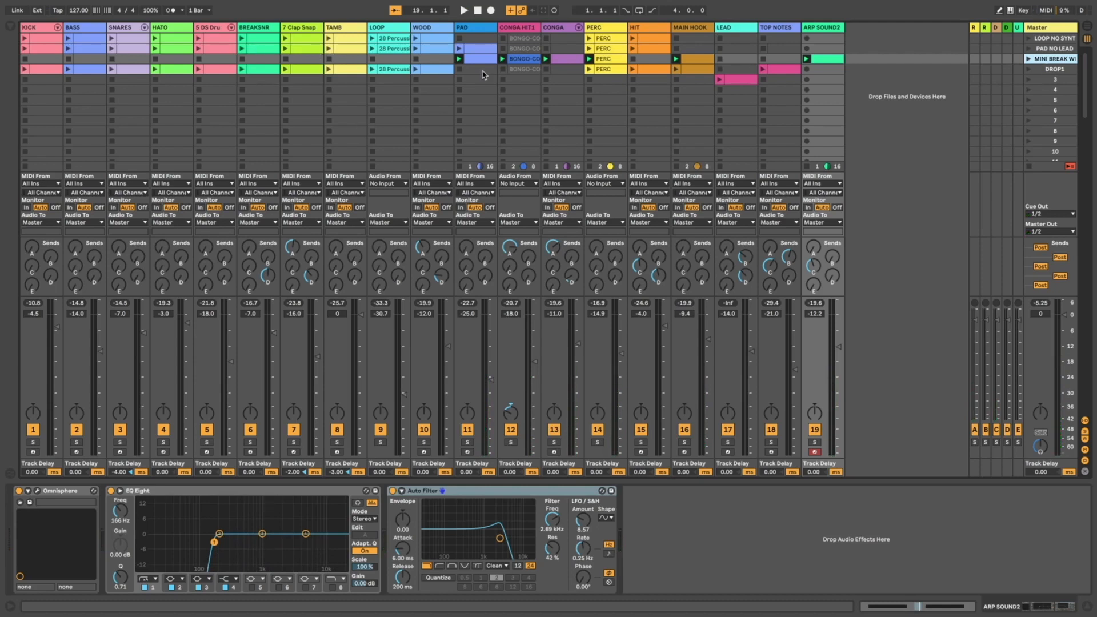
{"action": "left_click", "coordinate": [1058, 49]}
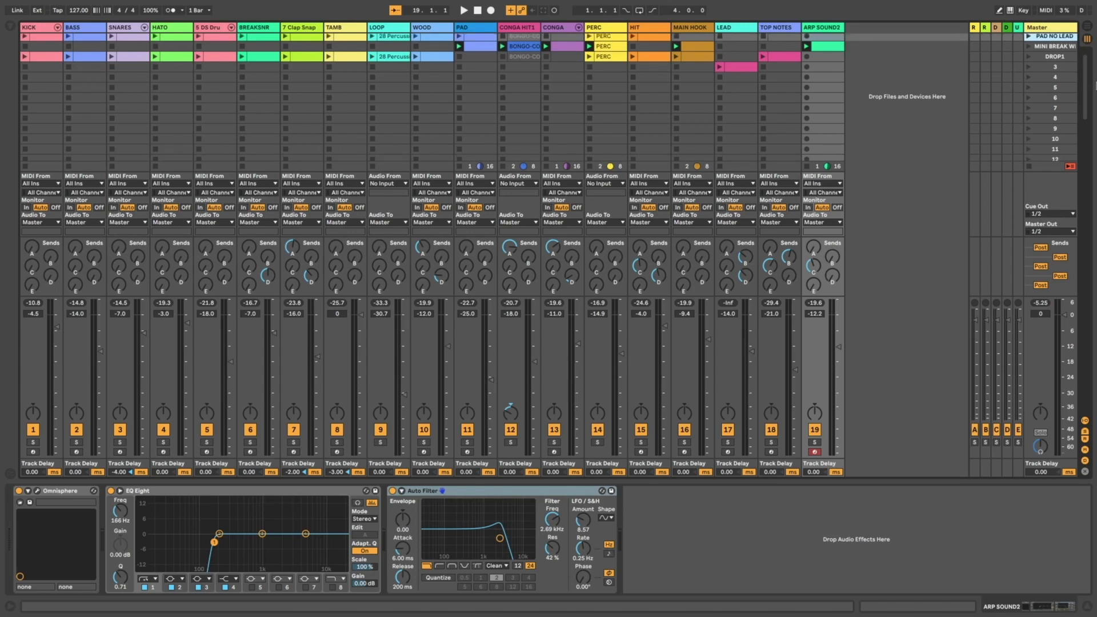
{"action": "left_click", "coordinate": [1029, 49]}
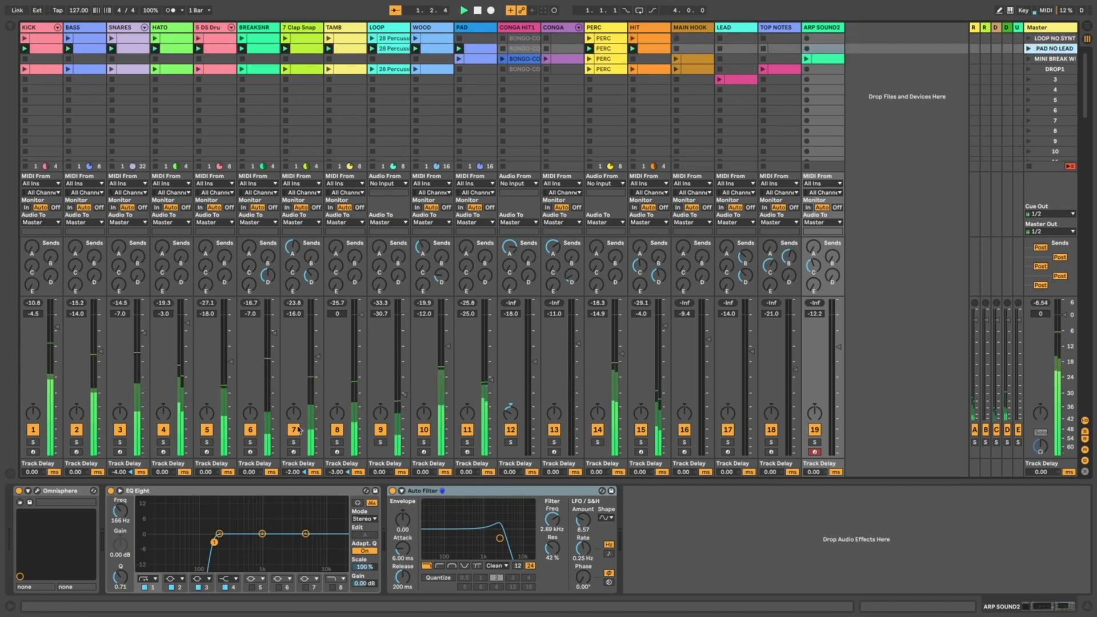
Solo the snare tracks one at a time to compare them, leaving BREAKSNR soloed
{"action": "left_click", "coordinate": [250, 442]}
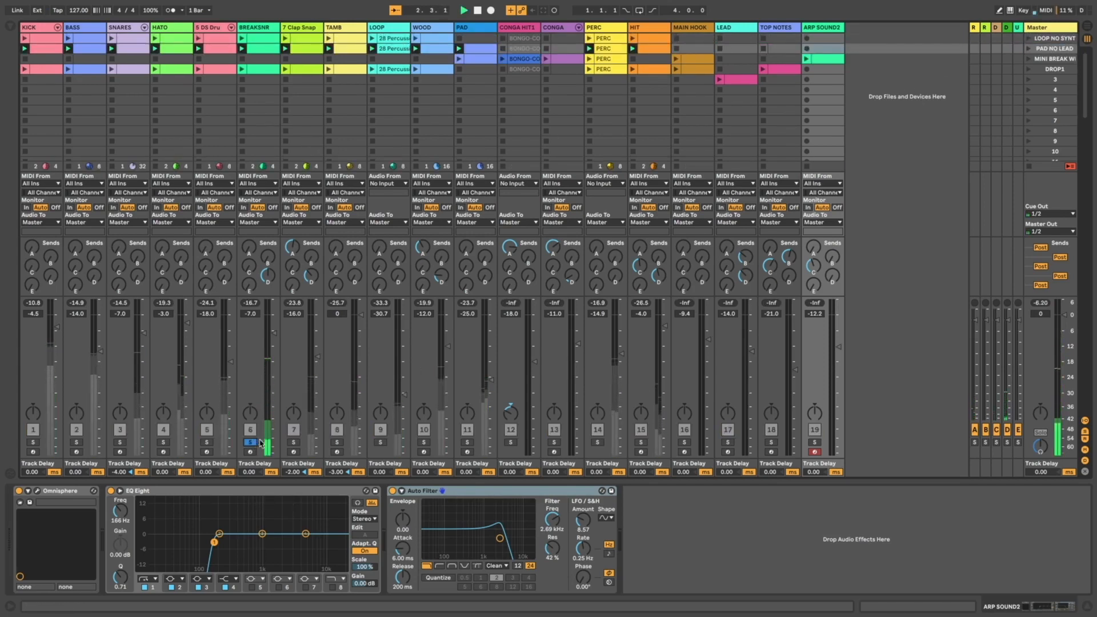
{"action": "left_click", "coordinate": [120, 442]}
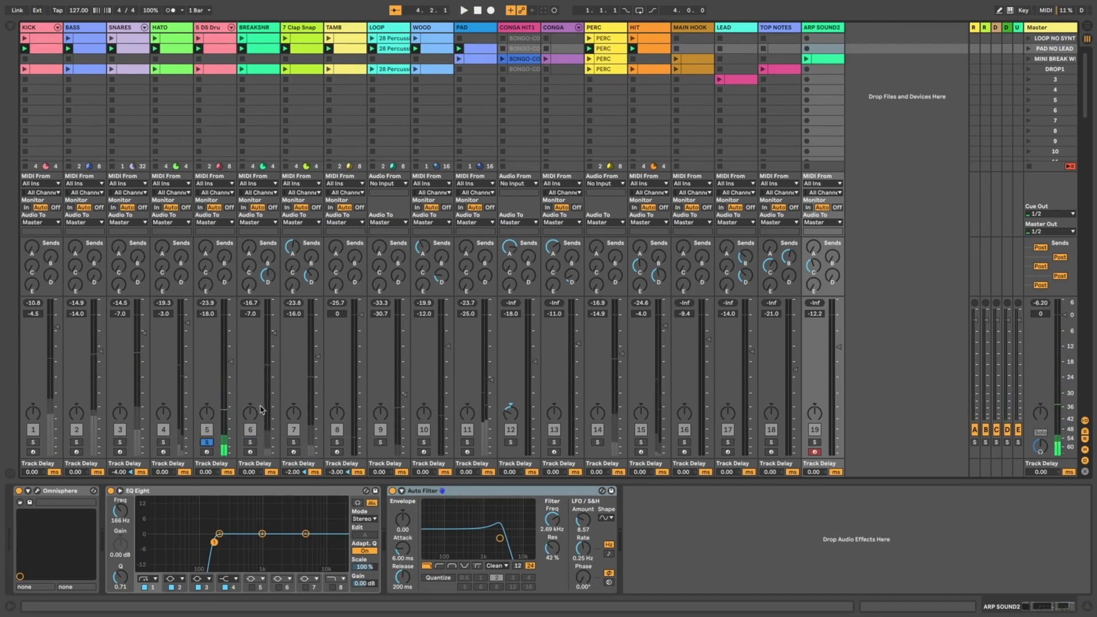
{"action": "left_click", "coordinate": [251, 443]}
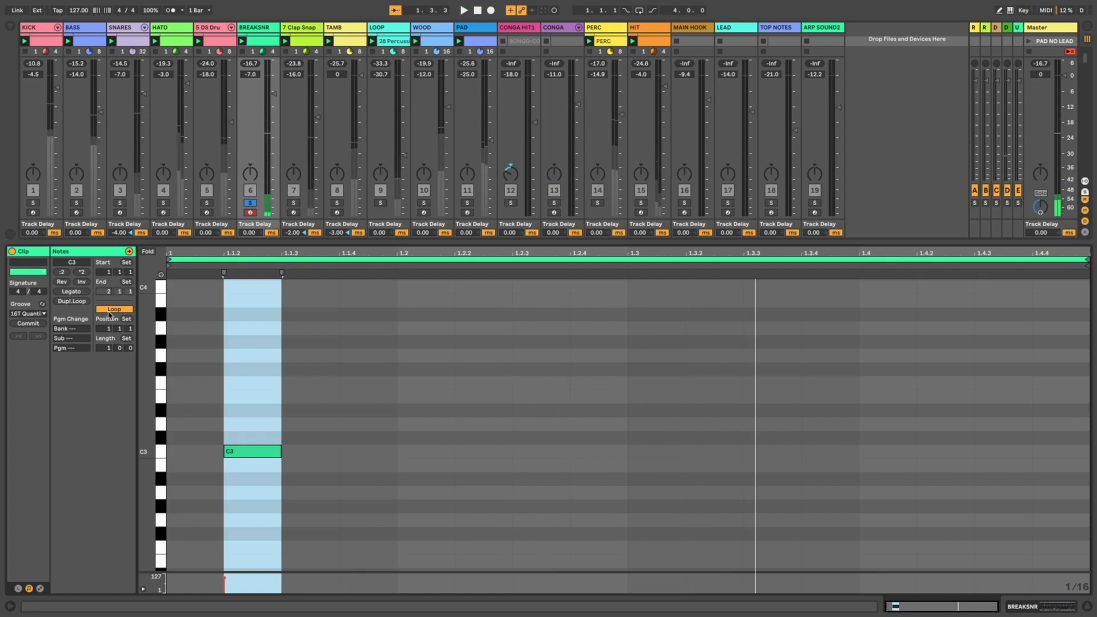
Extend the PAD NO LEAD scene's BREAKSNR clip to eight bars by duplicating its loop three times
{"action": "left_click", "coordinate": [84, 303]}
{"action": "left_click", "coordinate": [84, 303]}
{"action": "left_click", "coordinate": [83, 303]}
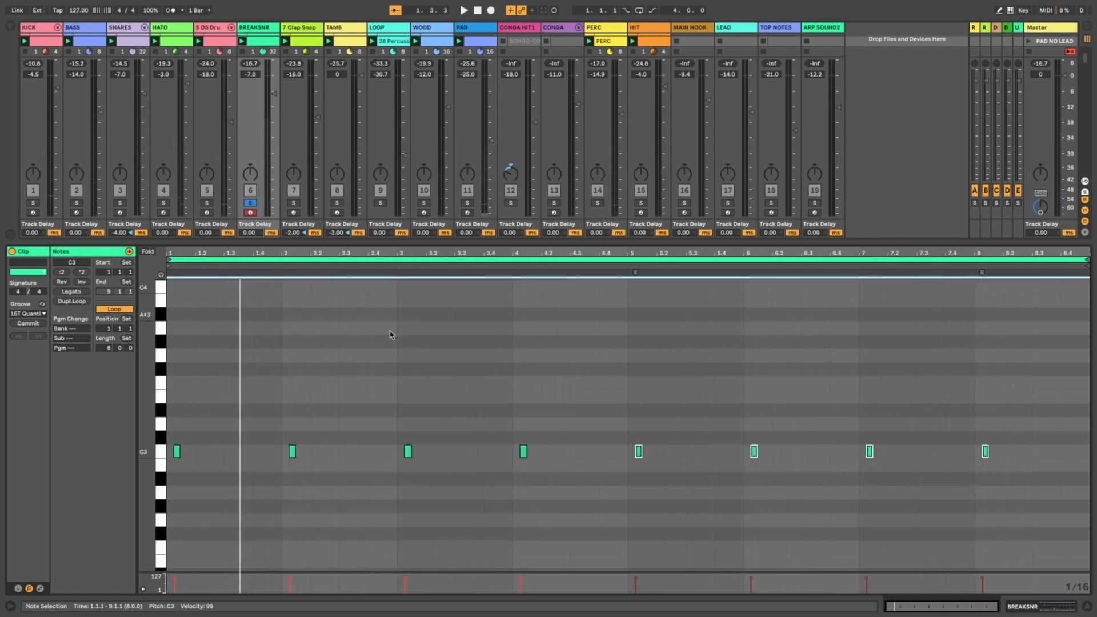
Build a fill in bar 8 by duplicating the last C3 note and adding one at 8.3.4, and unsolo BREAKSNR
{"action": "left_click_drag", "start_coordinate": [1012, 450], "coordinate": [974, 454]}
{"action": "key", "text": "ctrl+d"}
{"action": "key", "text": "ctrl+d"}
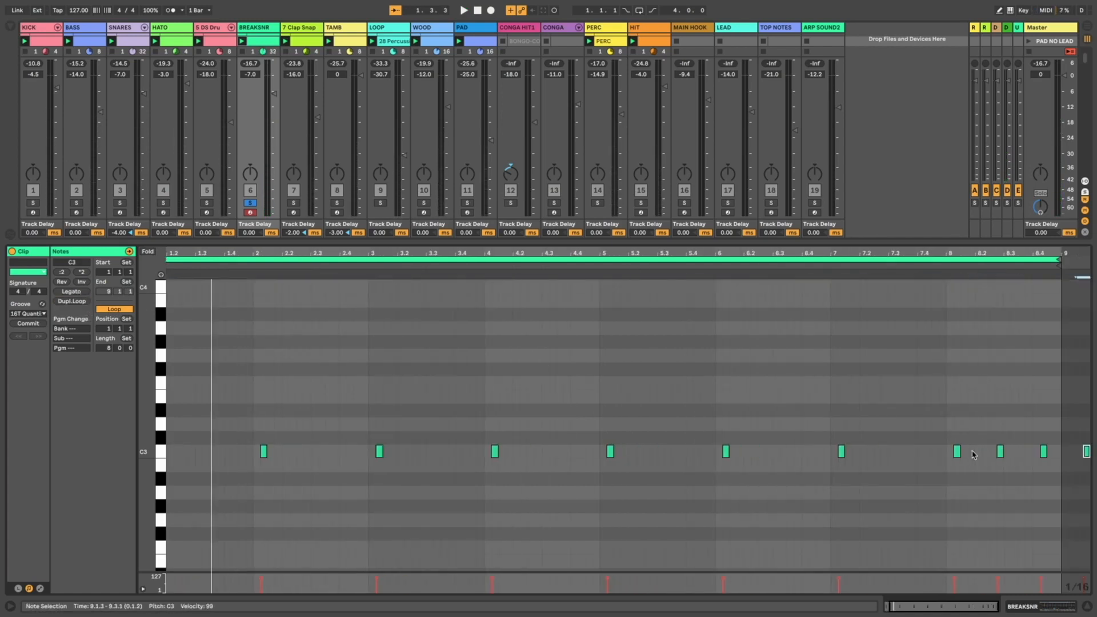
{"action": "double_click", "coordinate": [1031, 452]}
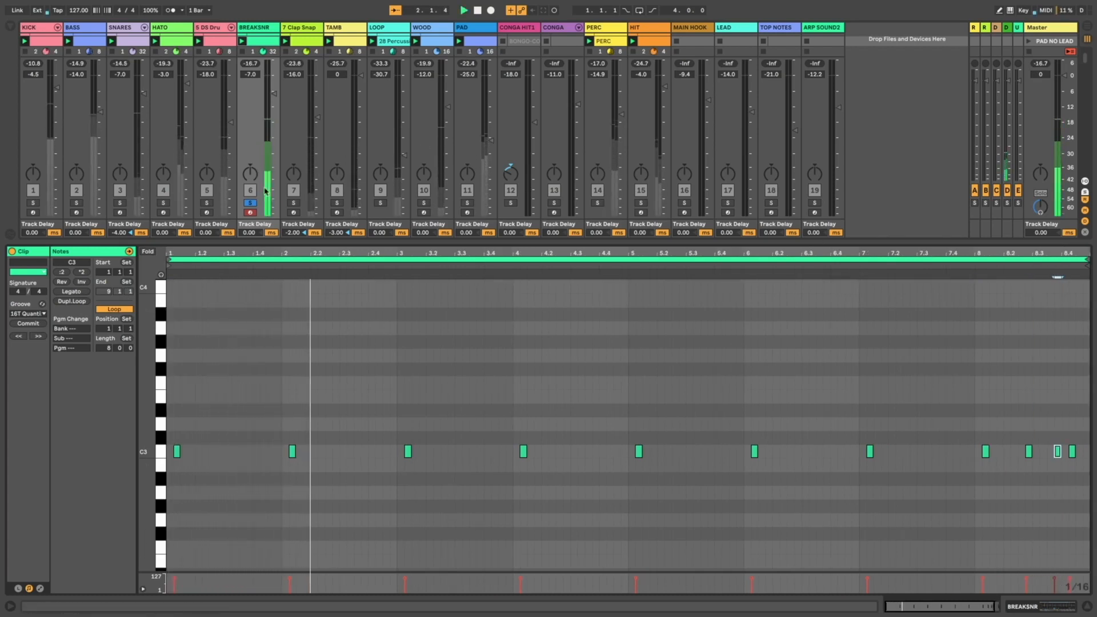
{"action": "left_click", "coordinate": [251, 203]}
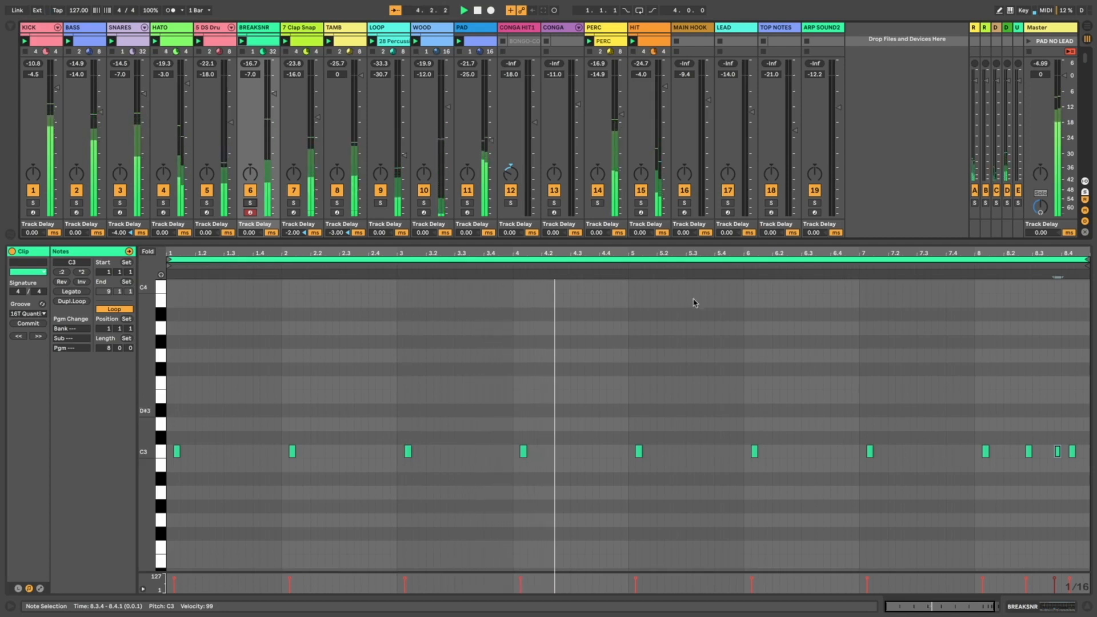
Add a C3 note at 7.4.4, and move two late notes of the bar 8 fill to 8.3.2 and 8.2.3
{"action": "scroll", "coordinate": [979, 483], "scroll_direction": "right", "scroll_amount": 3}
{"action": "left_click", "coordinate": [967, 465]}
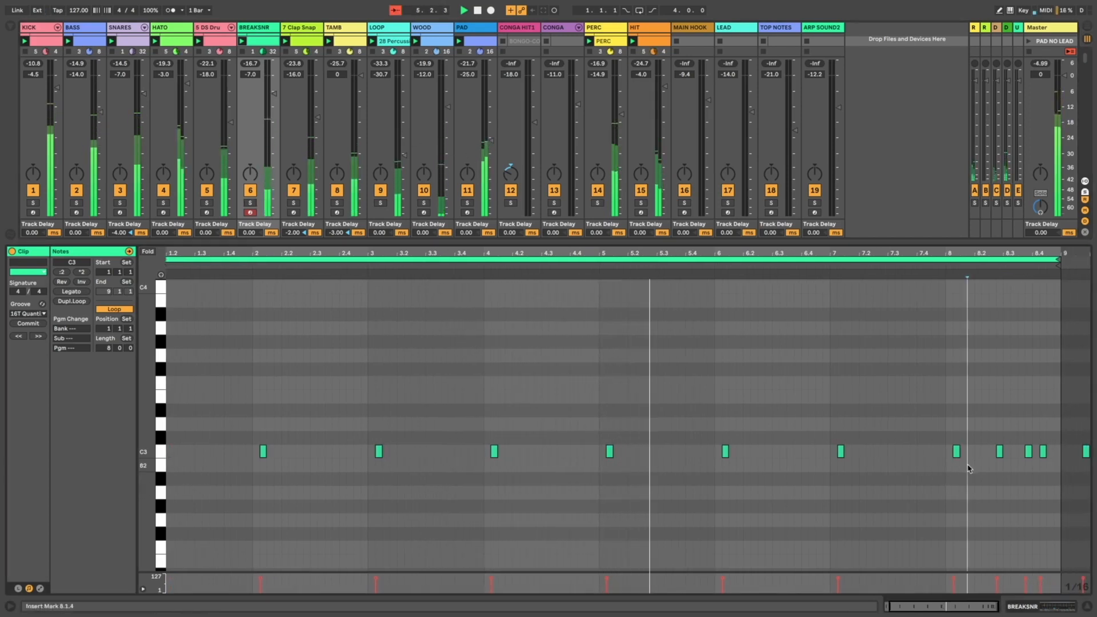
{"action": "double_click", "coordinate": [936, 453]}
{"action": "key", "text": "Right"}
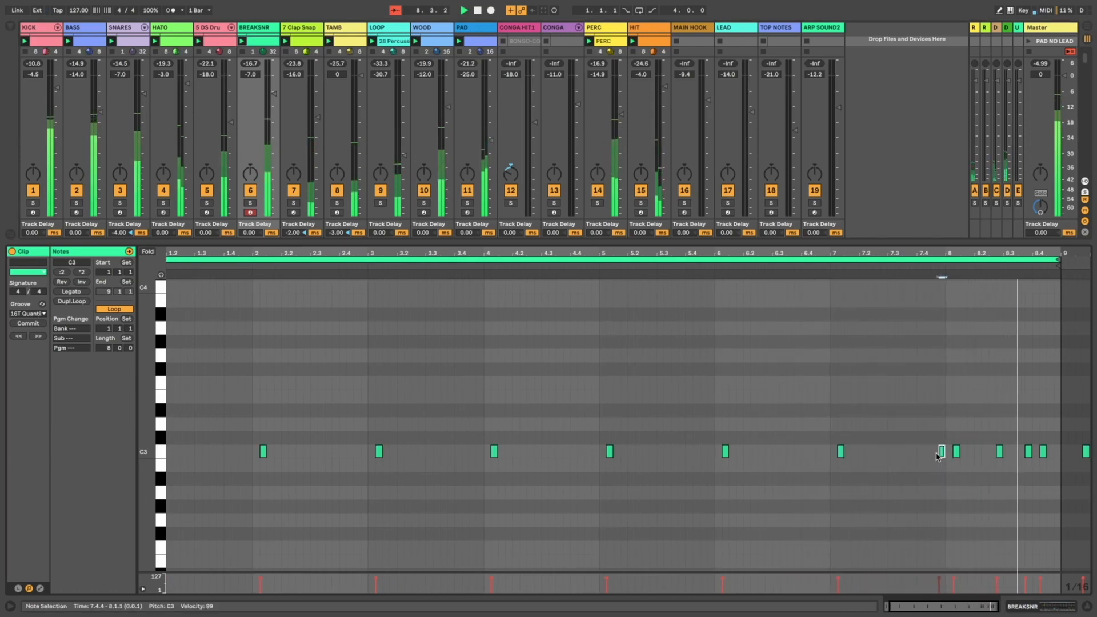
{"action": "left_click_drag", "start_coordinate": [1030, 459], "coordinate": [1020, 458]}
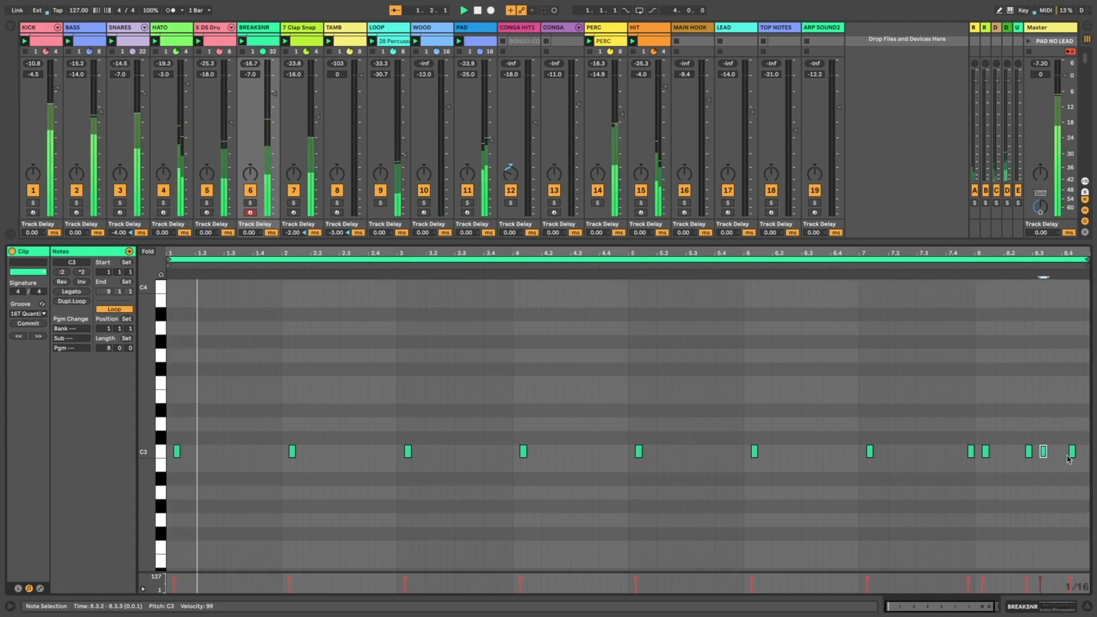
{"action": "left_click_drag", "start_coordinate": [1073, 457], "coordinate": [1021, 457]}
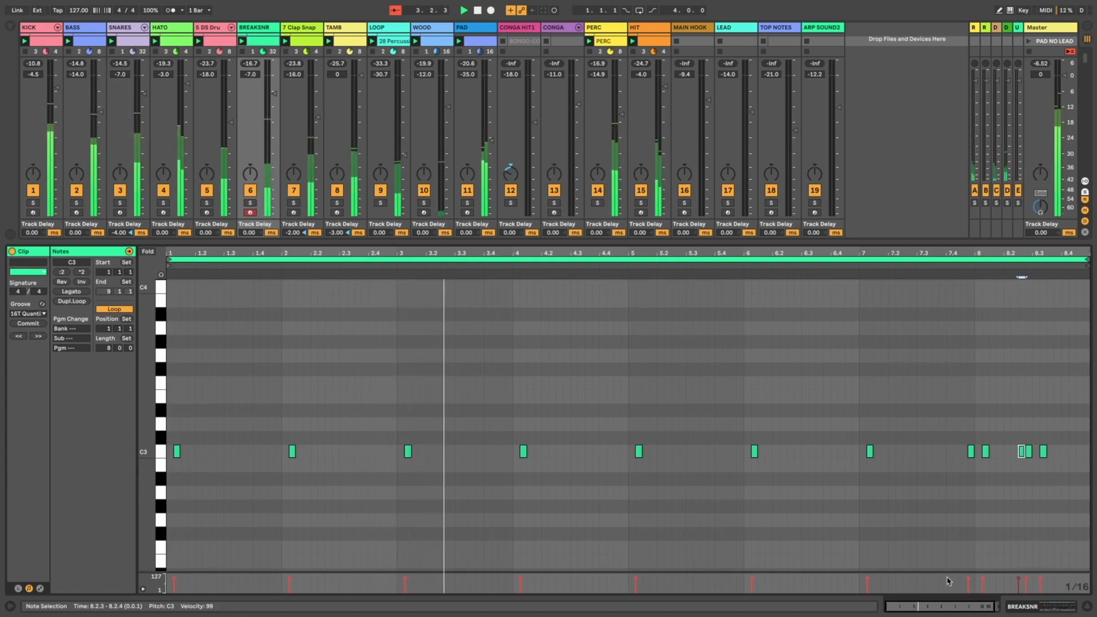
Lower the velocity of the fill notes at 7.4.4 and 8.2.3 to 73
{"action": "left_click_drag", "start_coordinate": [968, 578], "coordinate": [968, 583]}
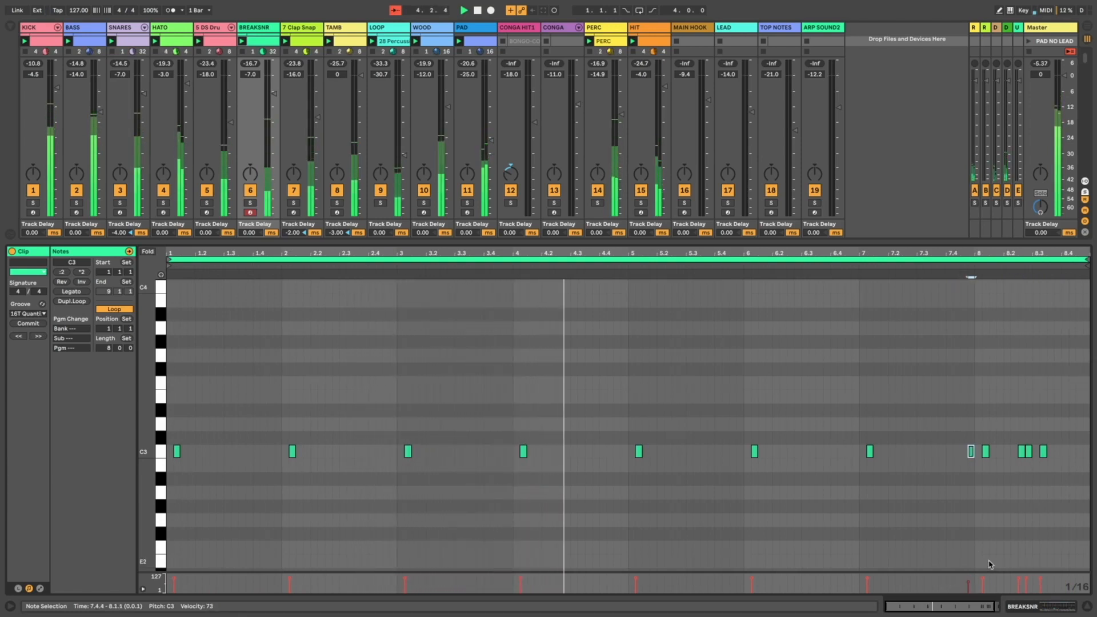
{"action": "left_click", "coordinate": [1022, 452]}
{"action": "left_click_drag", "start_coordinate": [1023, 452], "coordinate": [1022, 467]}
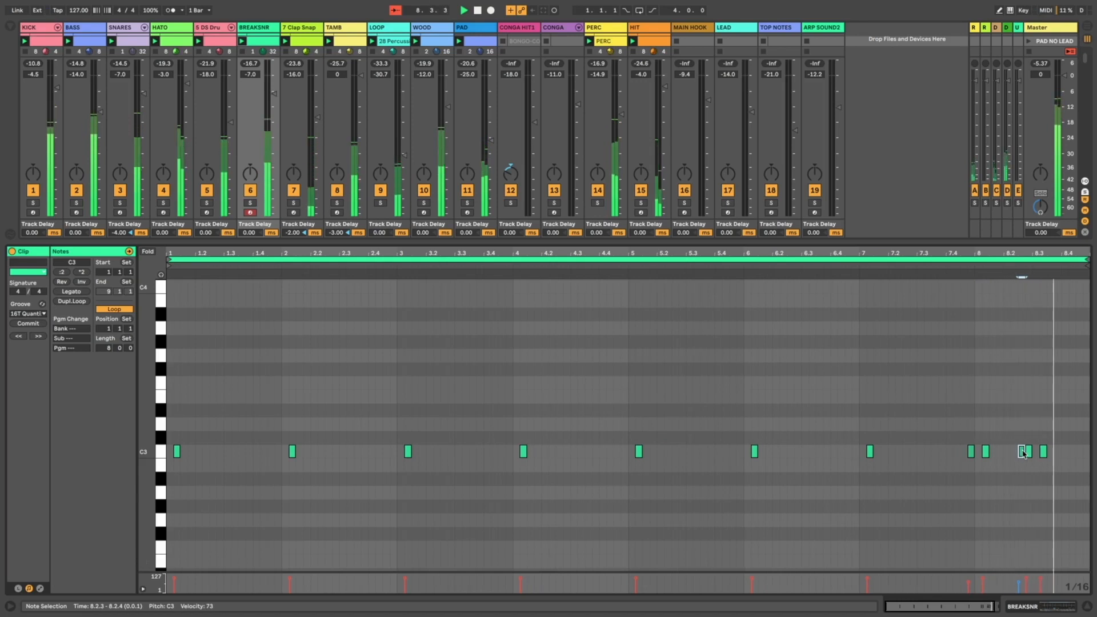
Close the clip's note editor and colour the PAD NO LEAD scene's BREAKSNR clip magenta
{"action": "left_click", "coordinate": [1089, 609]}
{"action": "scroll", "coordinate": [423, 197], "scroll_direction": "up", "scroll_amount": 1}
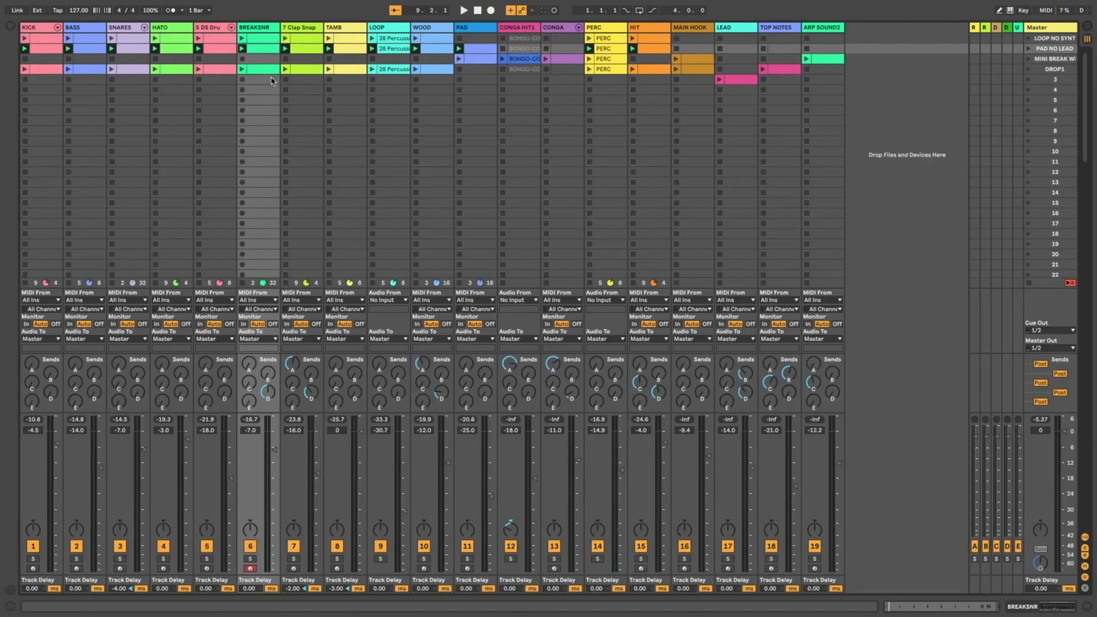
{"action": "right_click", "coordinate": [256, 52]}
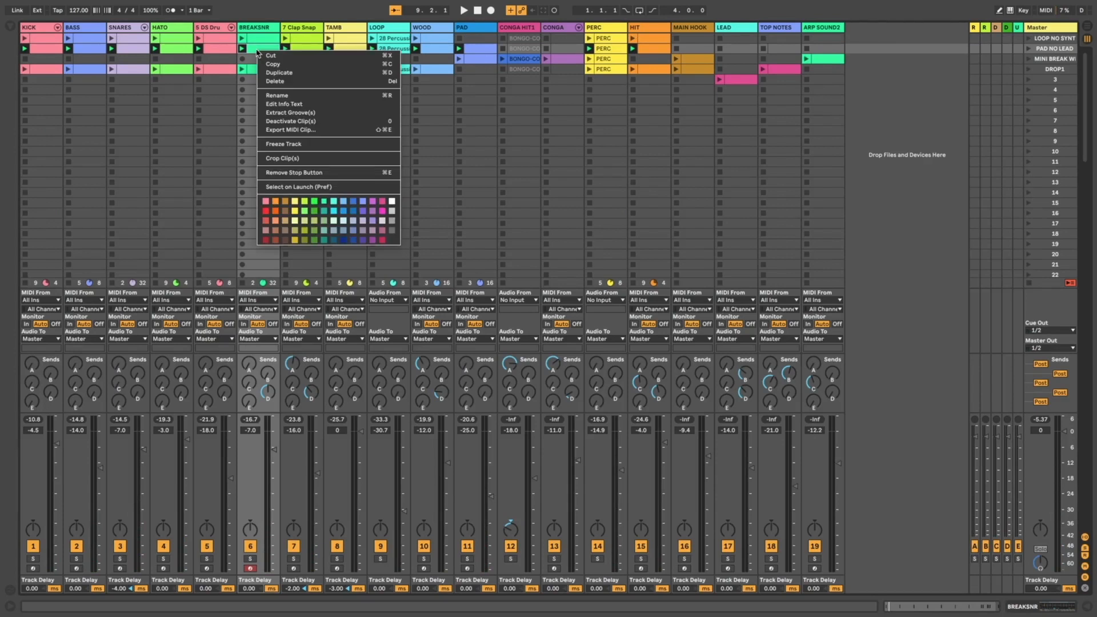
{"action": "left_click", "coordinate": [383, 212]}
{"action": "left_click", "coordinate": [899, 163]}
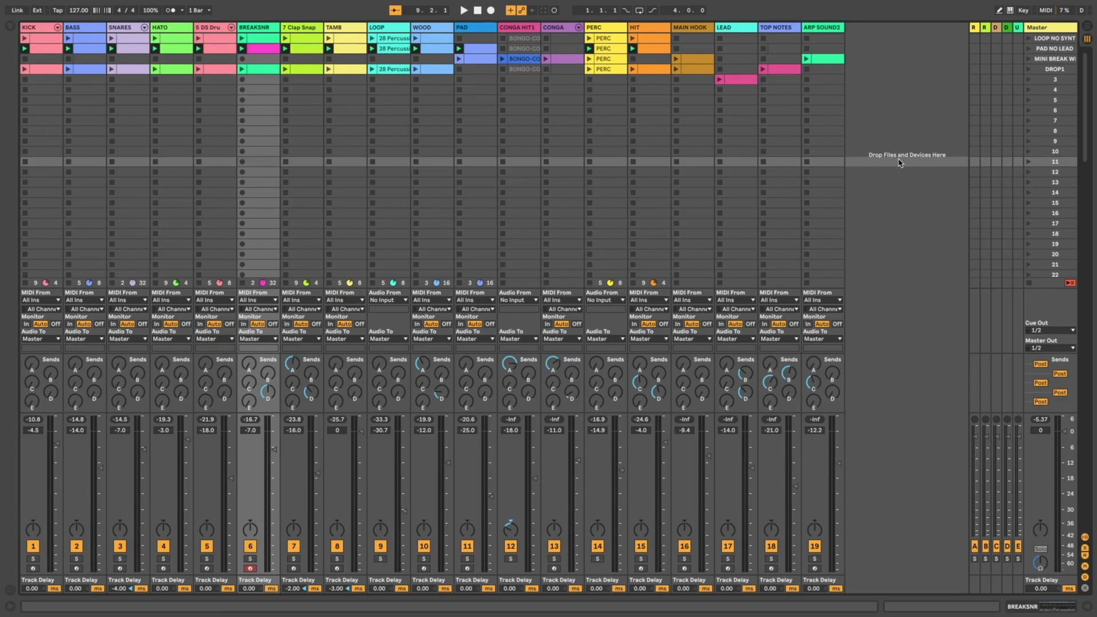
Launch the MINI BREAK scene, copy the magenta BREAKSNR fill clip into it and open the copy's notes
{"action": "left_click", "coordinate": [1061, 39]}
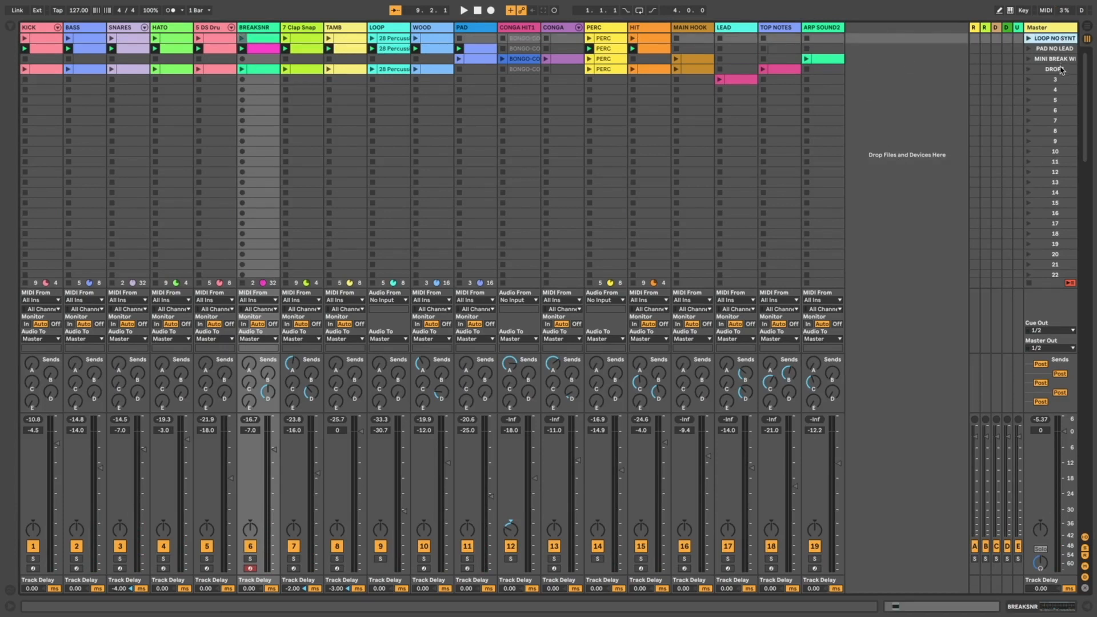
{"action": "left_click", "coordinate": [1058, 69]}
{"action": "left_click", "coordinate": [1029, 60]}
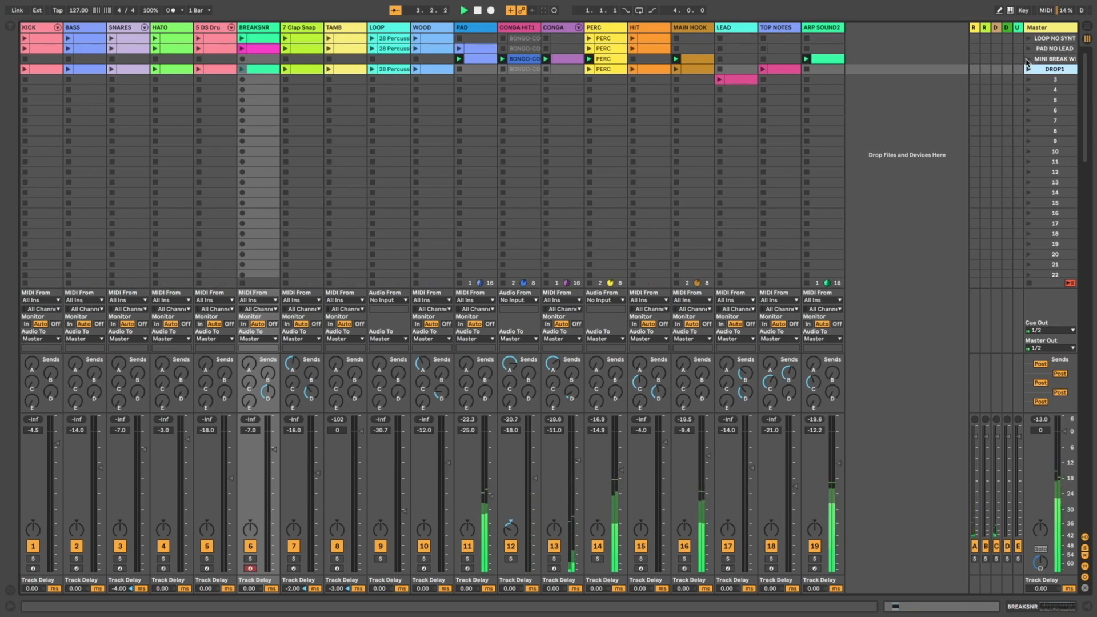
{"action": "left_click", "coordinate": [271, 50]}
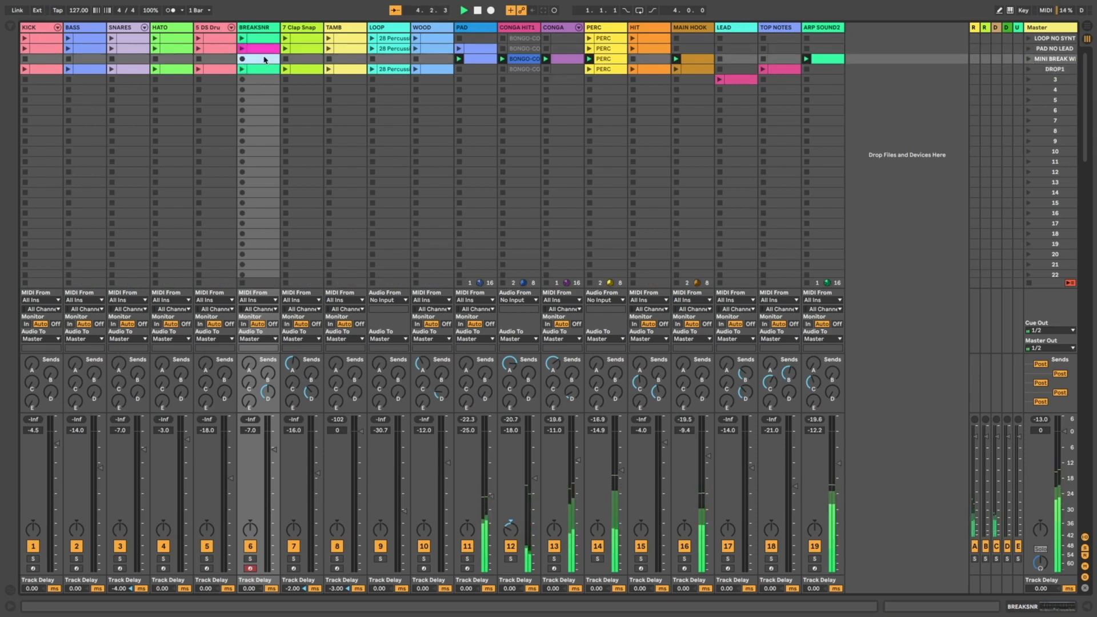
{"action": "double_click", "coordinate": [263, 51]}
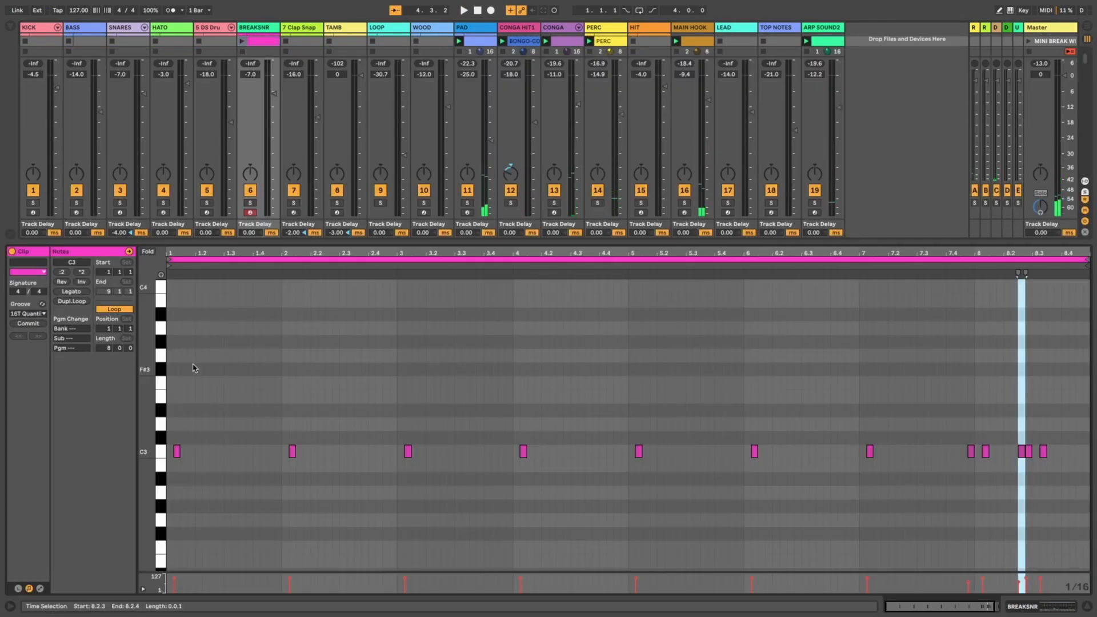
Delete every note before the 7.4.4 fill, add a C3 note at 8.4.3, and relaunch the scene with the note editor closed
{"action": "left_click_drag", "start_coordinate": [170, 402], "coordinate": [960, 512]}
{"action": "key", "text": "Delete"}
{"action": "double_click", "coordinate": [1080, 451]}
{"action": "left_click", "coordinate": [1033, 44]}
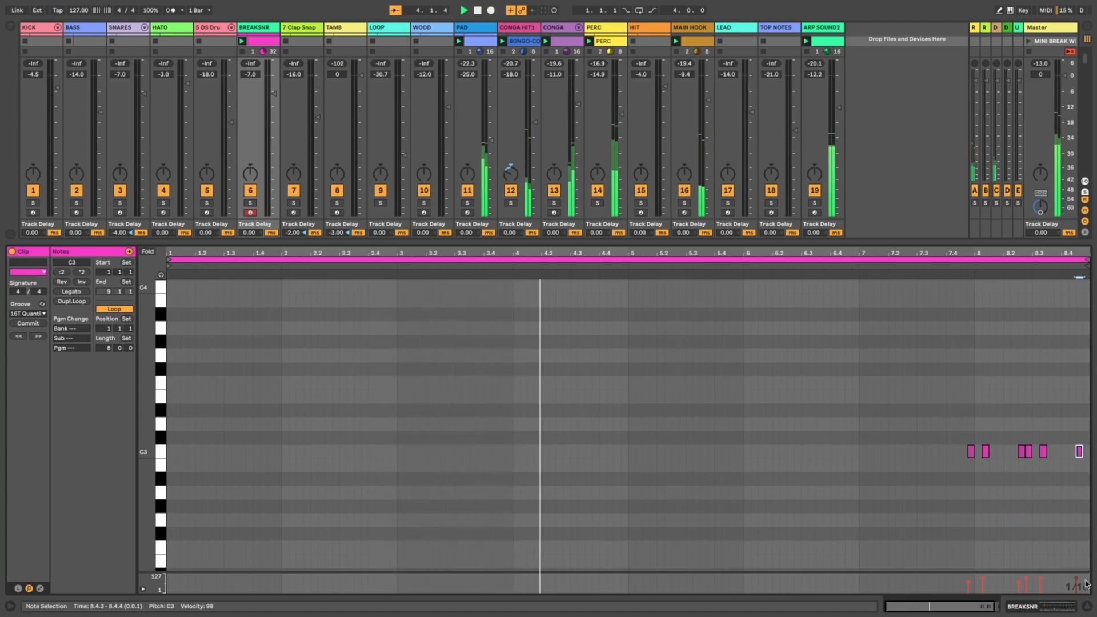
{"action": "scroll", "coordinate": [1086, 587], "scroll_direction": "right", "scroll_amount": 2}
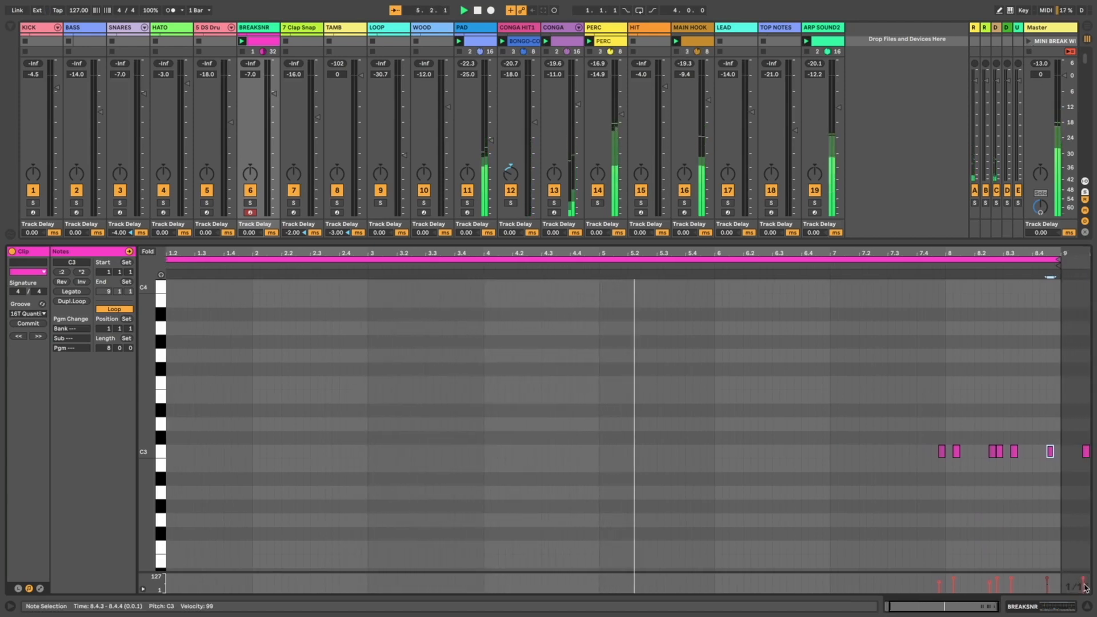
{"action": "left_click", "coordinate": [1089, 607]}
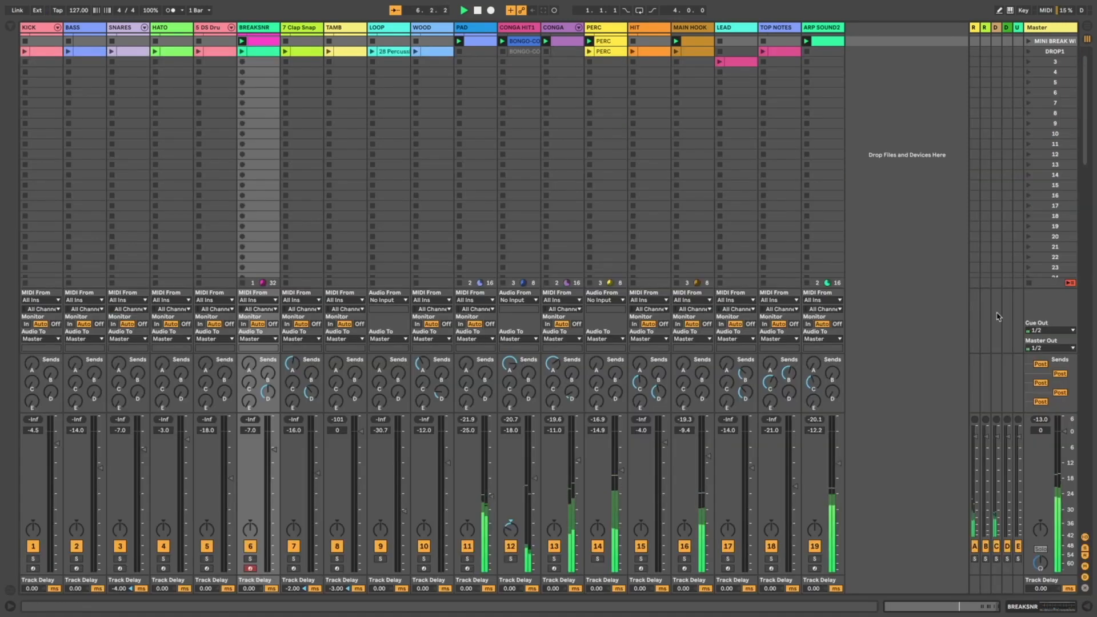
Play the DROP1 scene and remove its TOP NOTES clip
{"action": "left_click", "coordinate": [1030, 69]}
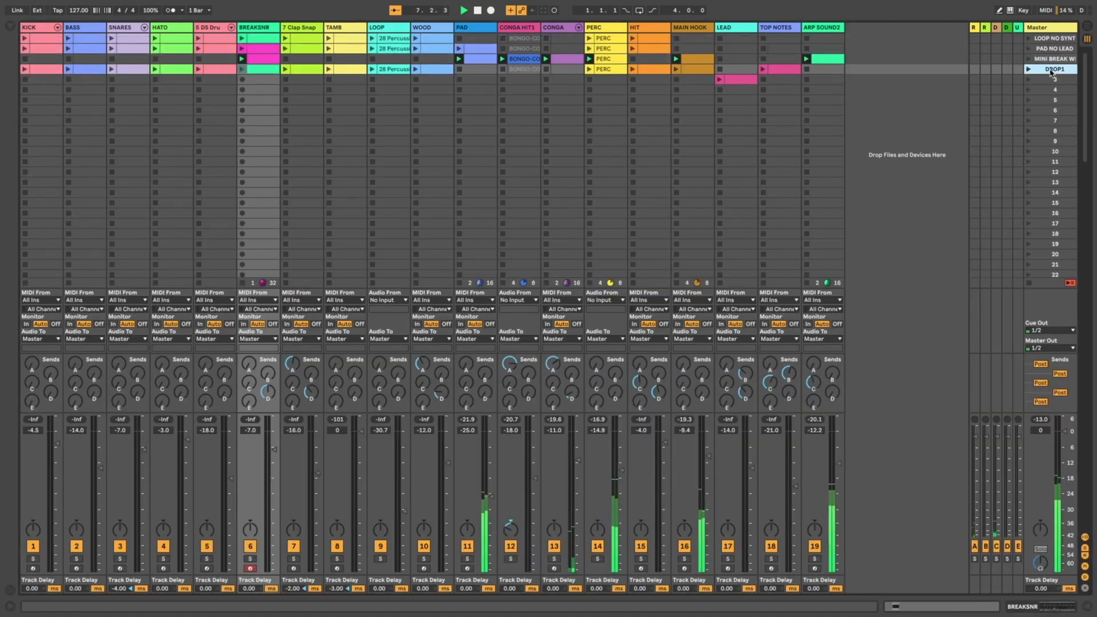
{"action": "left_click", "coordinate": [1028, 69]}
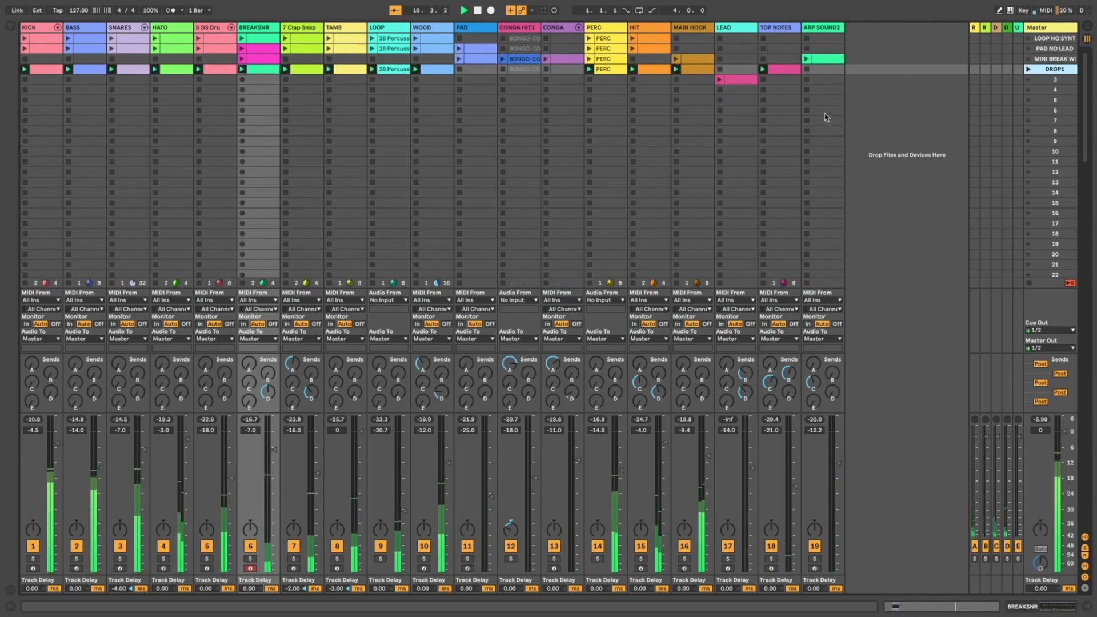
{"action": "left_click", "coordinate": [782, 70]}
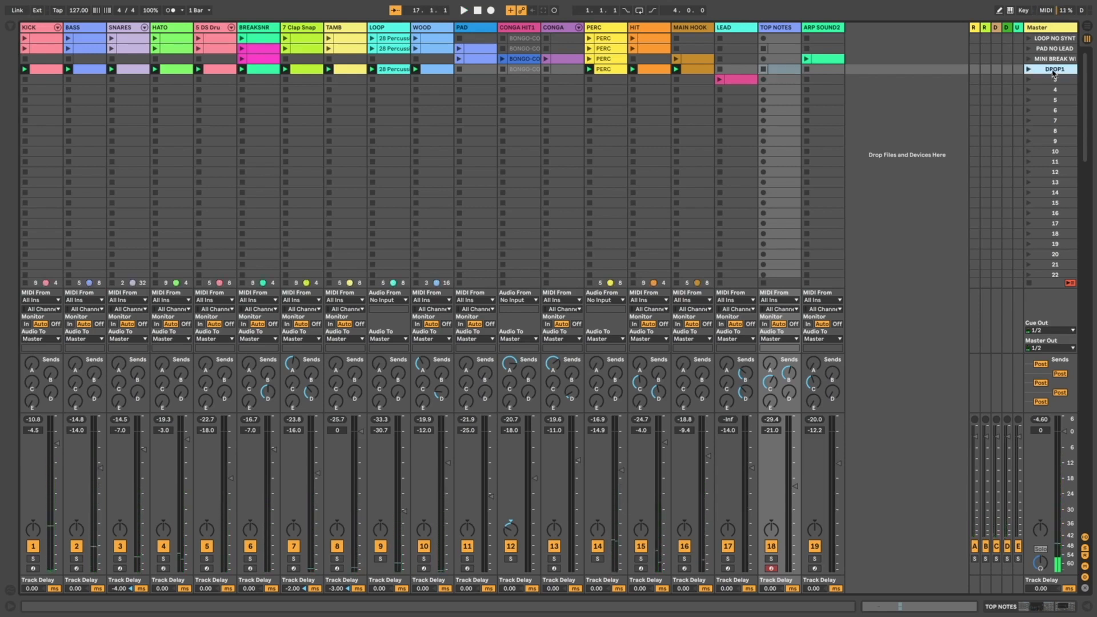
Duplicate the DROP1 scene, name the copy NEXT, and delete its MAIN HOOK clip
{"action": "key", "text": "ctrl+d"}
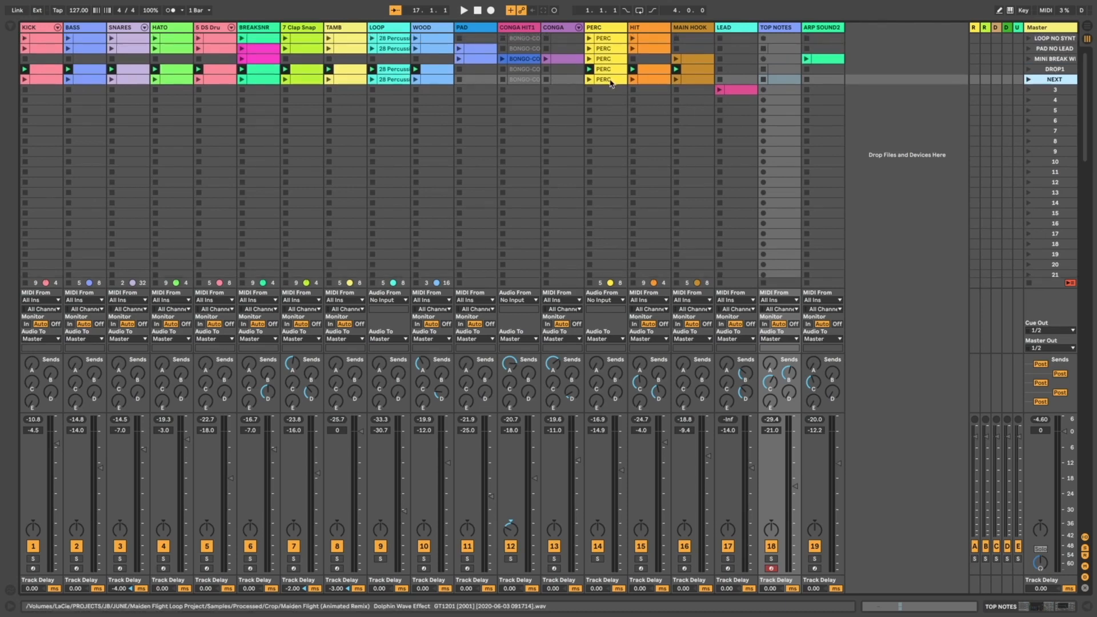
{"action": "left_click", "coordinate": [696, 82]}
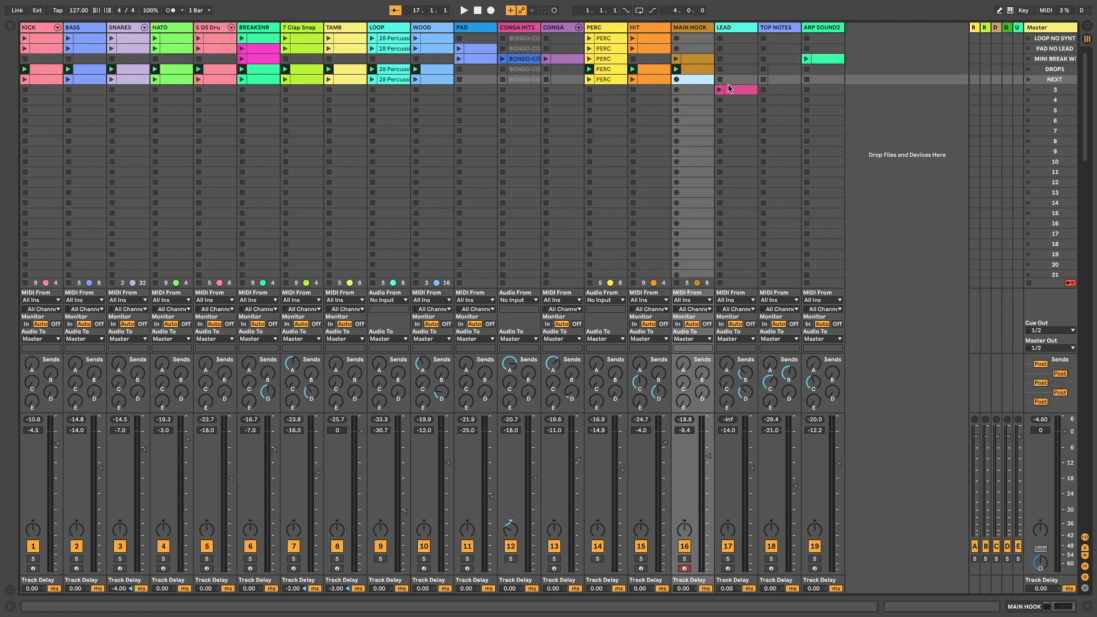
{"action": "left_click", "coordinate": [783, 80]}
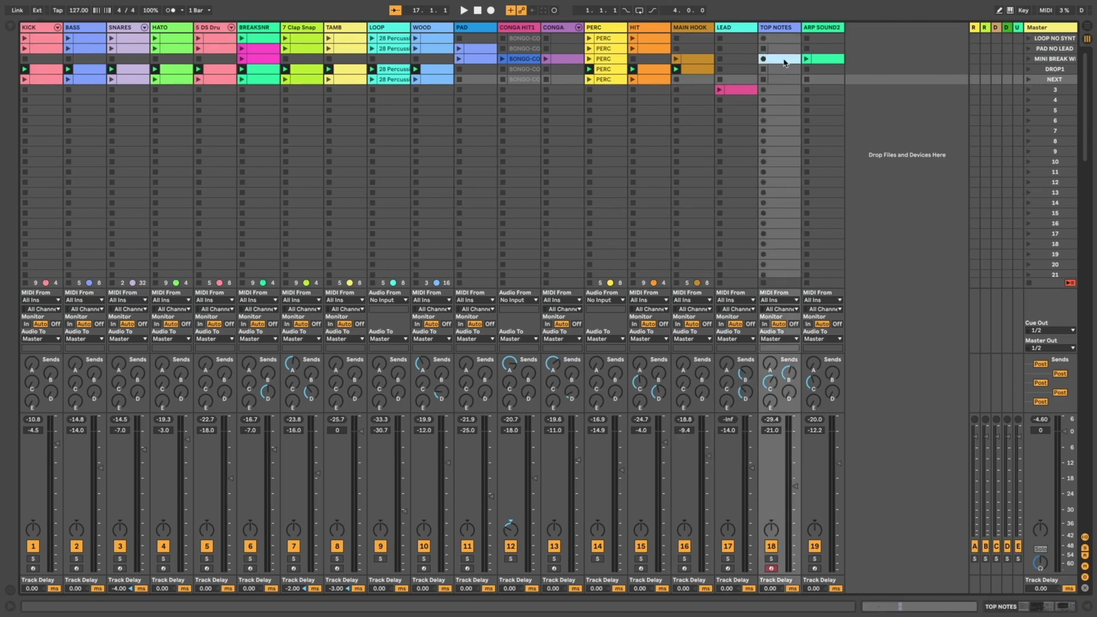
{"action": "left_click", "coordinate": [784, 61]}
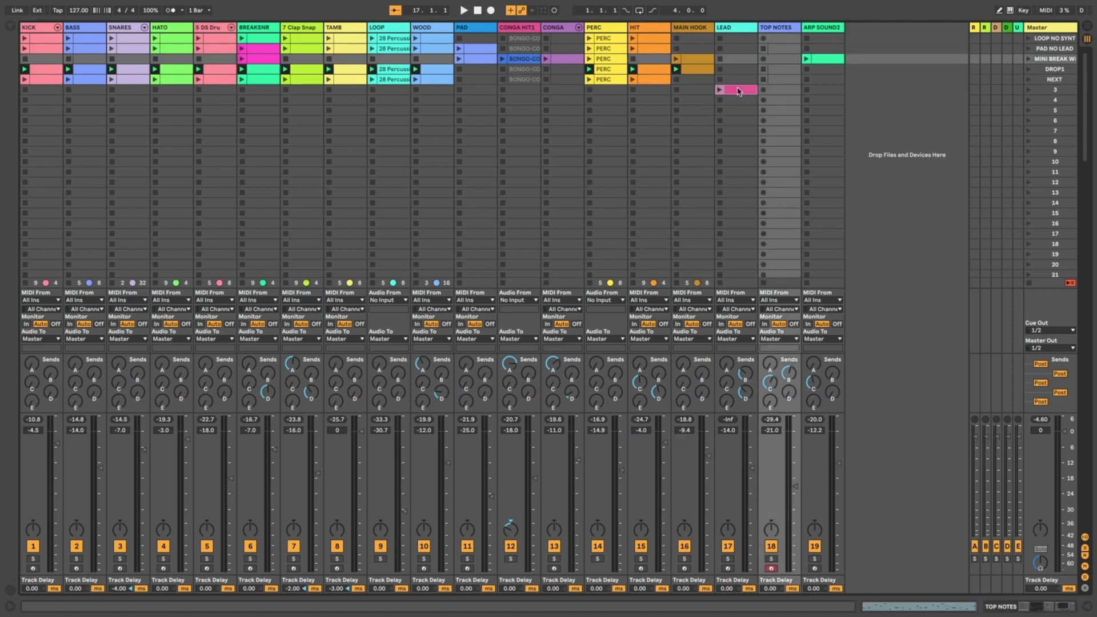
Launch the LEAD clip and solo its track to hear the part alone
{"action": "left_click", "coordinate": [738, 90]}
{"action": "left_click", "coordinate": [719, 89]}
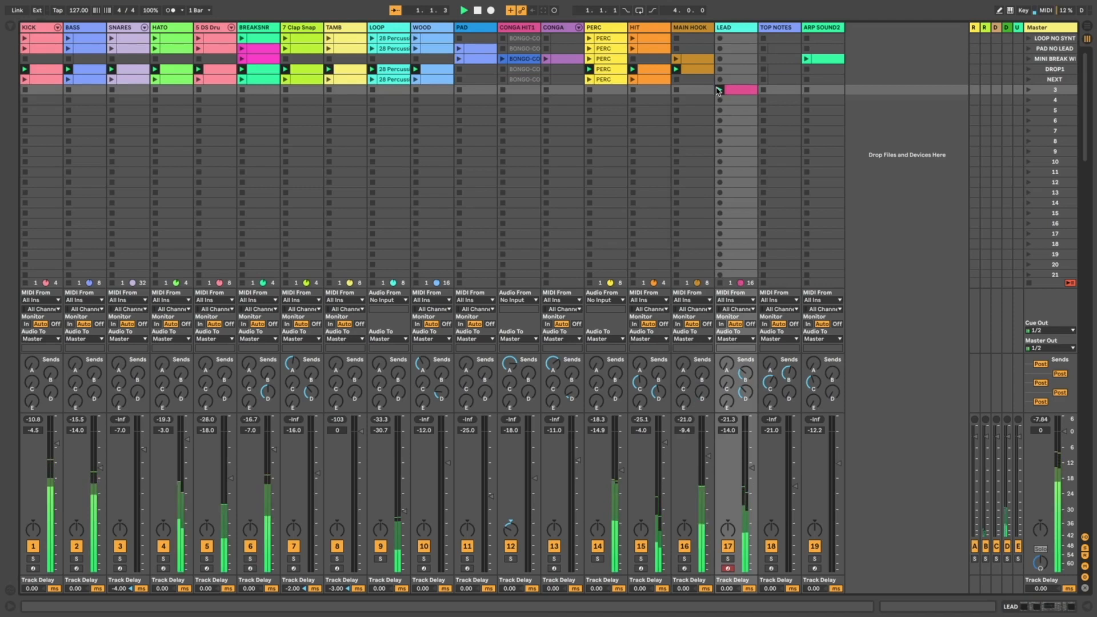
{"action": "left_click", "coordinate": [728, 559]}
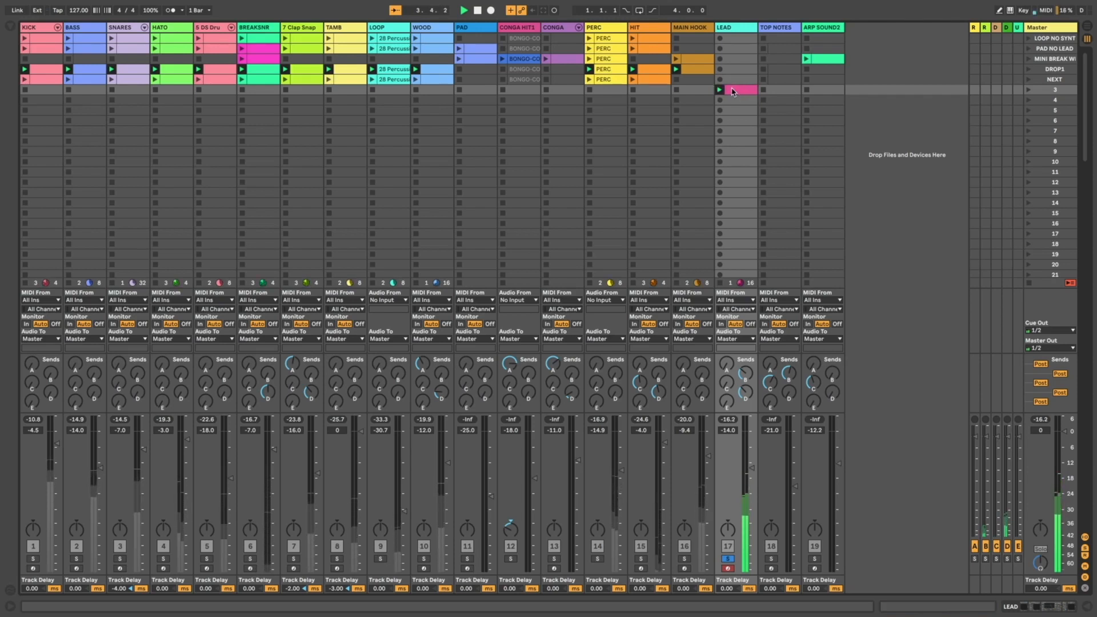
Duplicate the NEXT scene, name the copy NEW LEAD, and move the LEAD clip into it
{"action": "left_click", "coordinate": [1062, 80]}
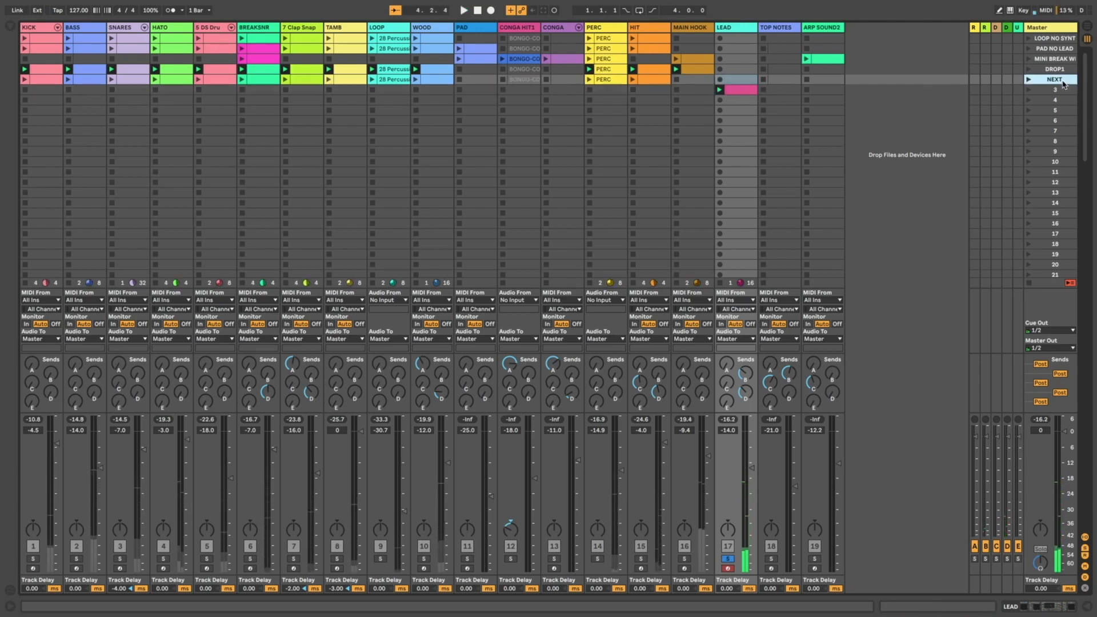
{"action": "key", "text": "ctrl+d"}
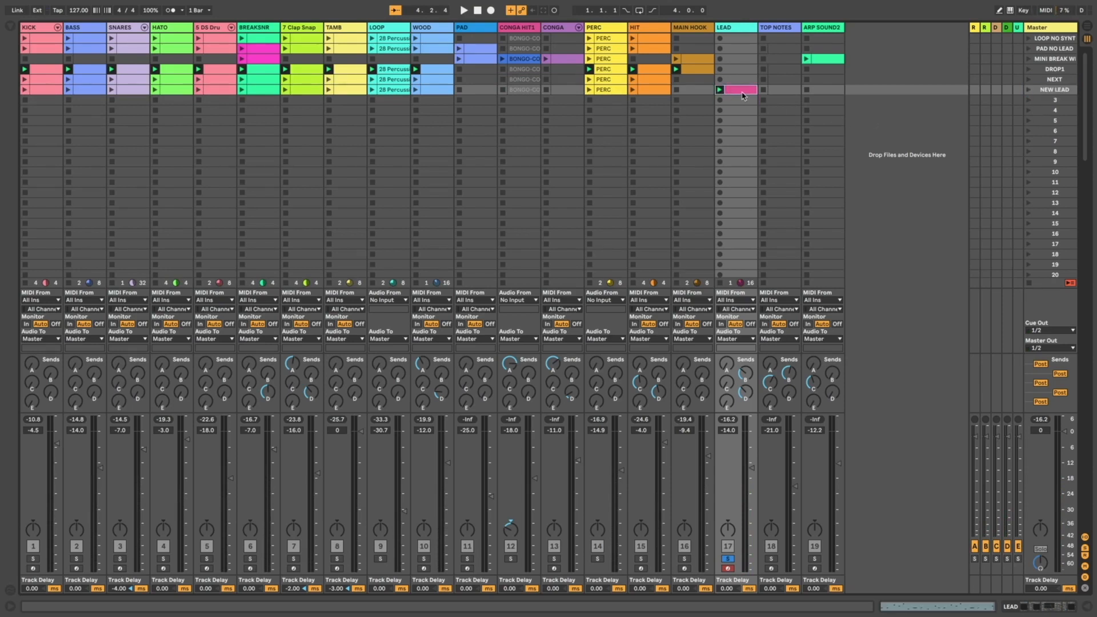
Paste the TOP NOTES clip into the NEXT scene and move the MINI BREAK scene's ARP SOUND2 clip there as well
{"action": "left_click", "coordinate": [778, 80]}
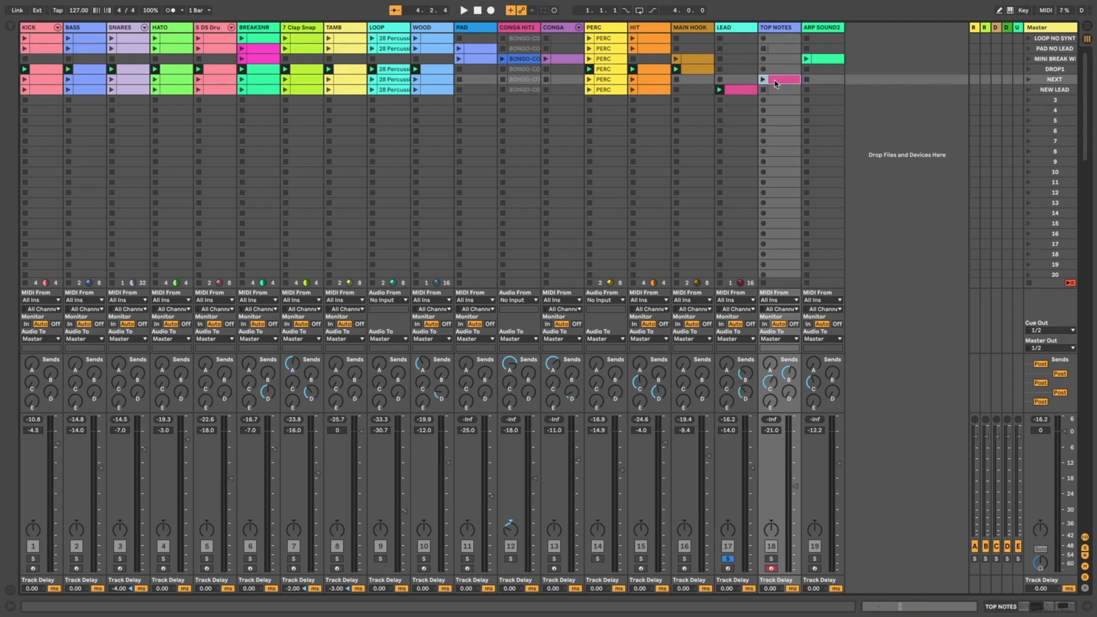
{"action": "left_click", "coordinate": [490, 60]}
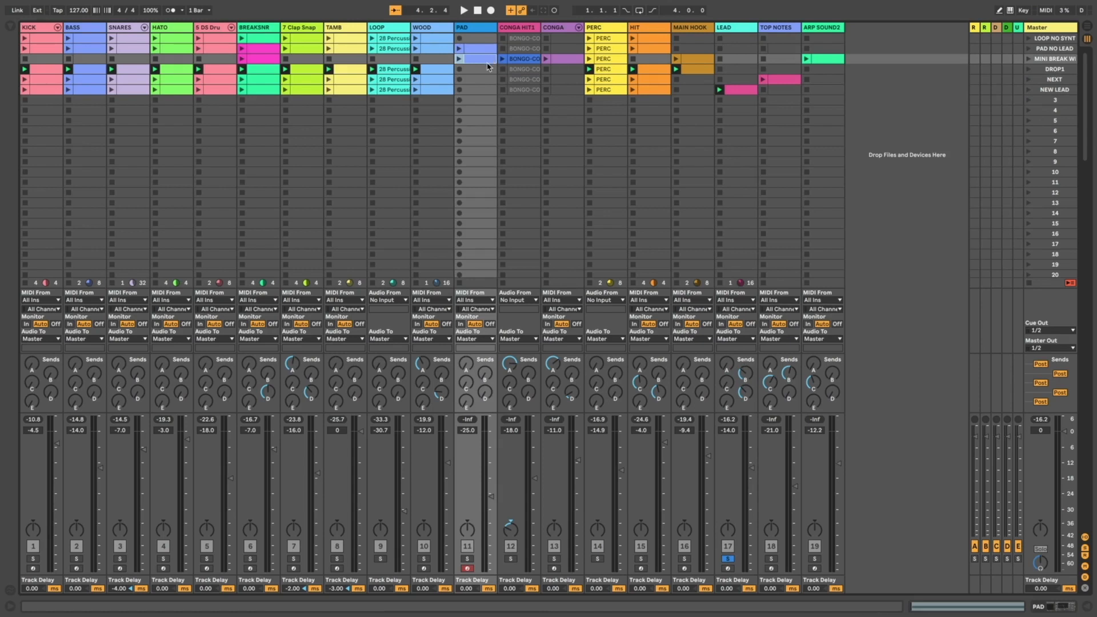
{"action": "left_click", "coordinate": [827, 64]}
{"action": "left_click", "coordinate": [826, 80]}
{"action": "left_click", "coordinate": [826, 62]}
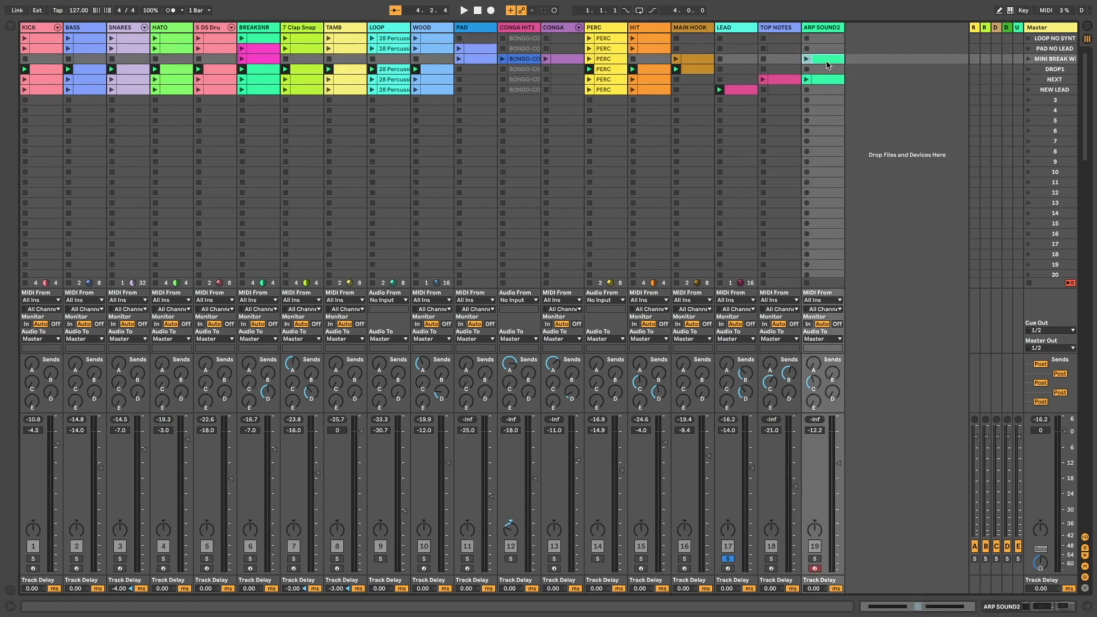
Play the NEXT scene with LEAD unsoloed, and set the TOP NOTES track volume to -18.2 dB
{"action": "left_click", "coordinate": [1029, 80]}
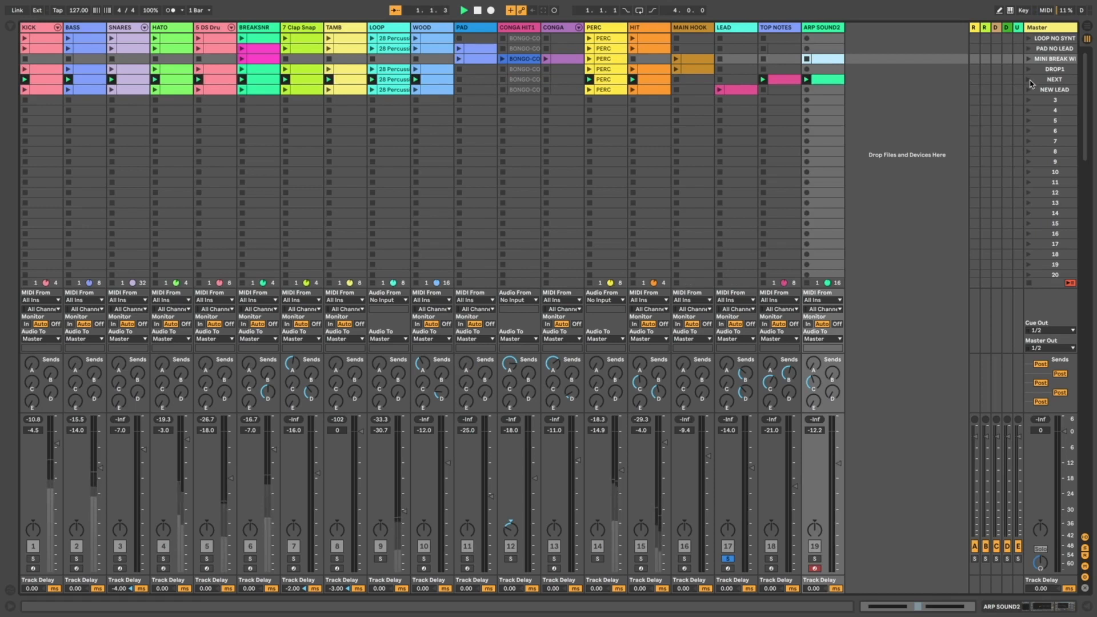
{"action": "key", "text": "space"}
{"action": "left_click", "coordinate": [727, 559]}
{"action": "key", "text": "space"}
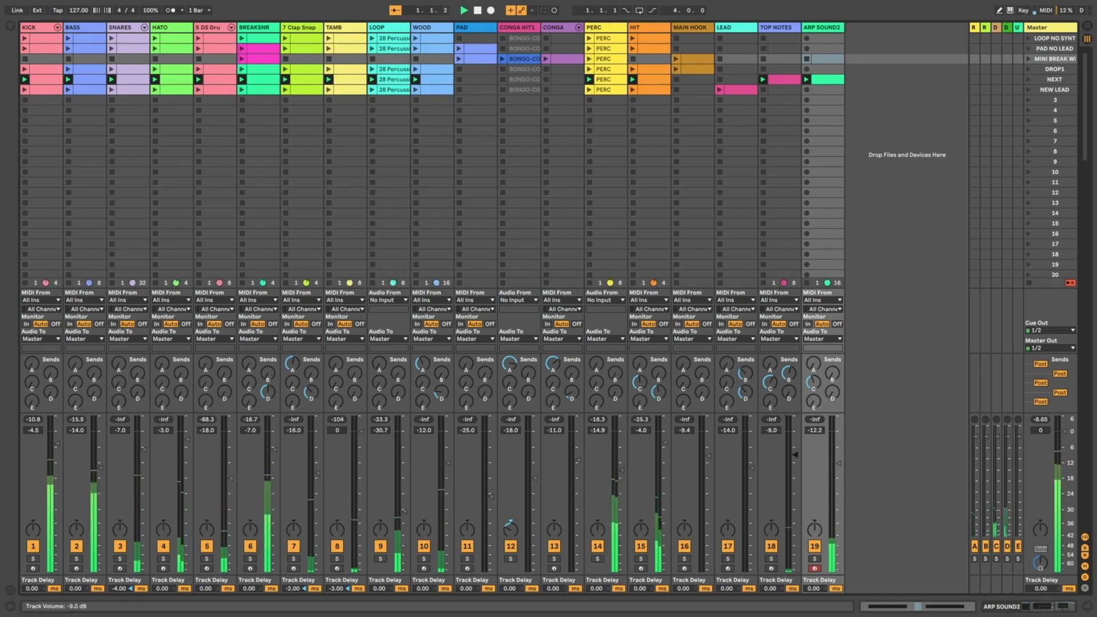
{"action": "left_click_drag", "start_coordinate": [795, 485], "coordinate": [796, 452]}
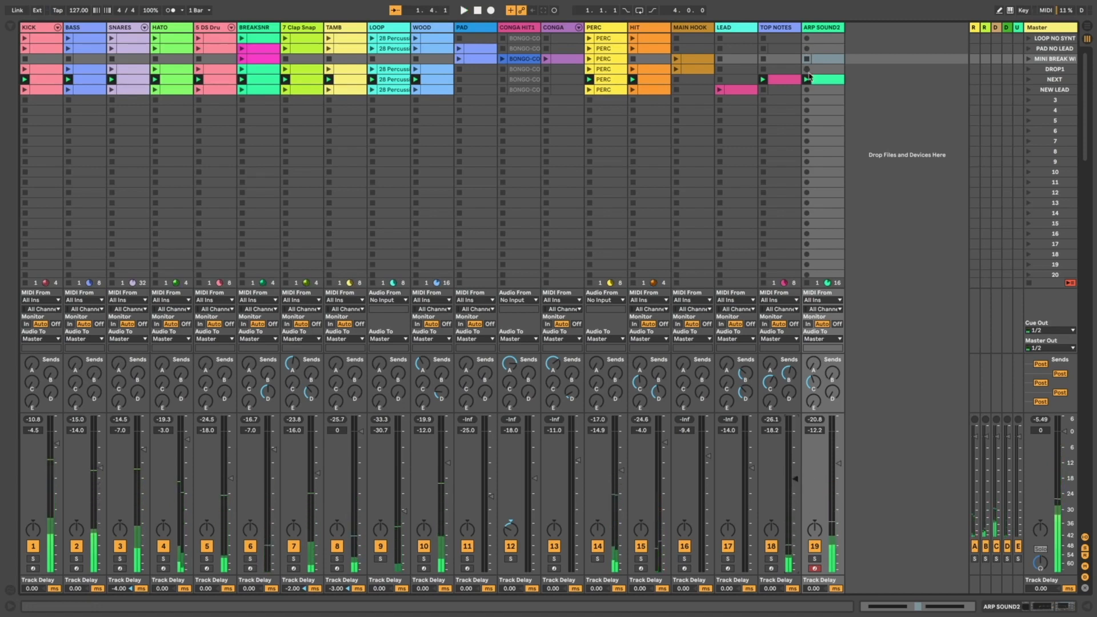
Remove the TOP NOTES clip from the NEXT scene and copy the MINI BREAK scene's PAD clip into it
{"action": "left_click", "coordinate": [790, 83]}
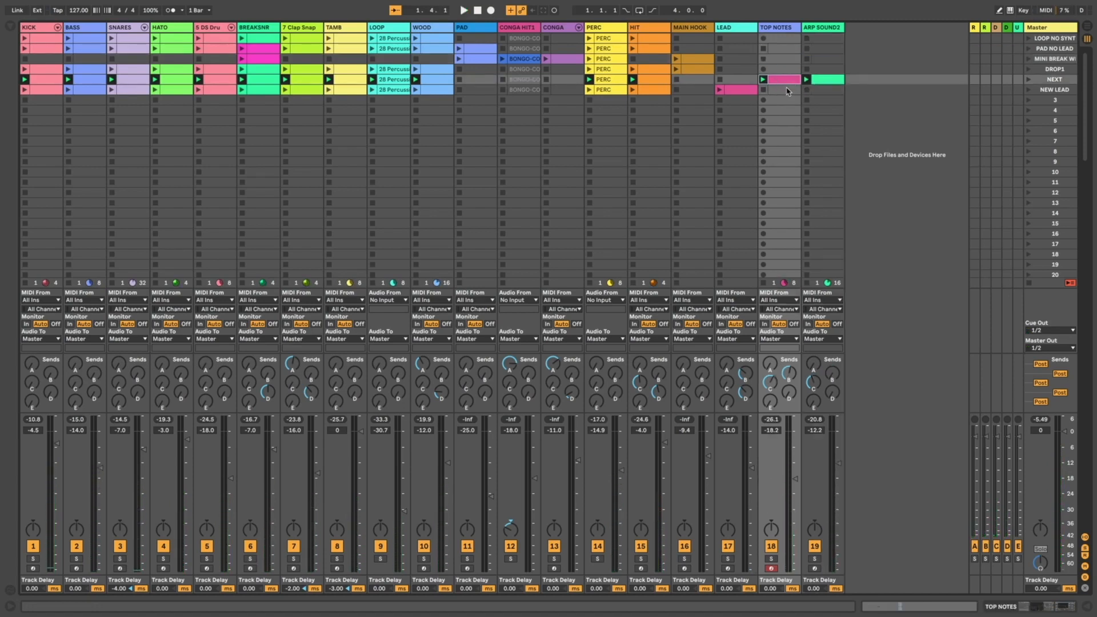
{"action": "left_click", "coordinate": [489, 63]}
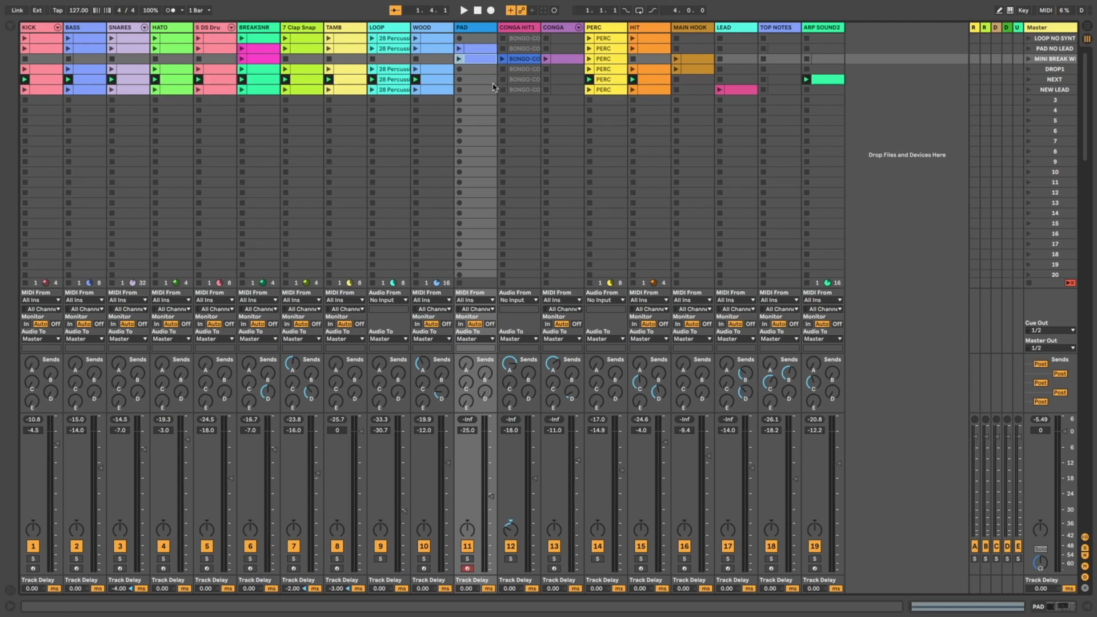
{"action": "left_click", "coordinate": [490, 83]}
Play the NEXT scene and raise ARP SOUND2's send C to about -5.7 dB
{"action": "left_click", "coordinate": [1030, 81]}
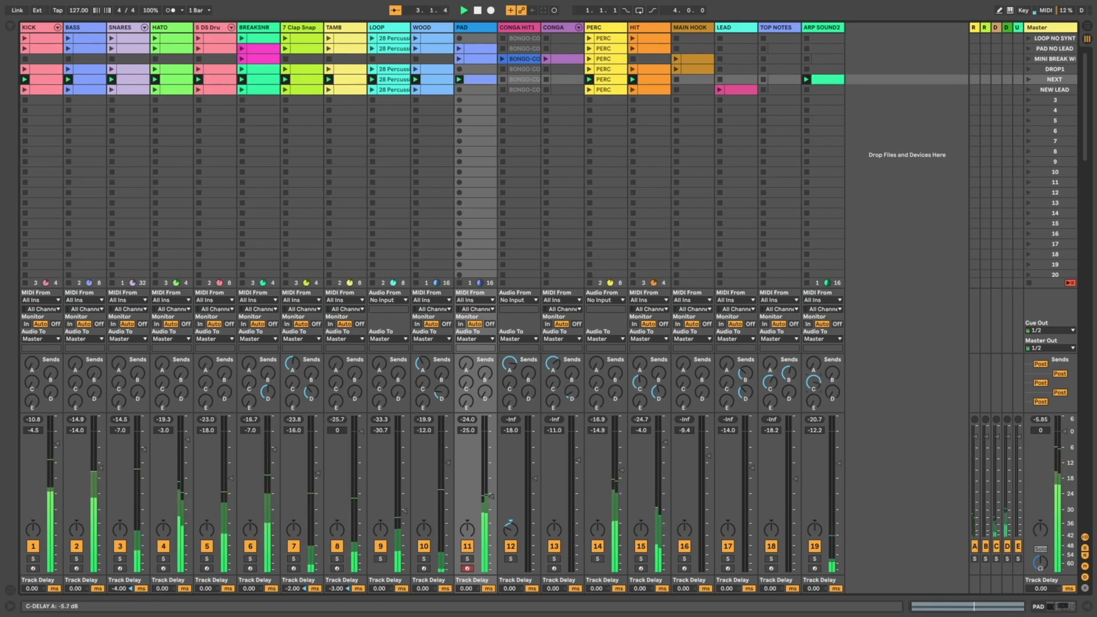
{"action": "left_click_drag", "start_coordinate": [819, 383], "coordinate": [820, 385]}
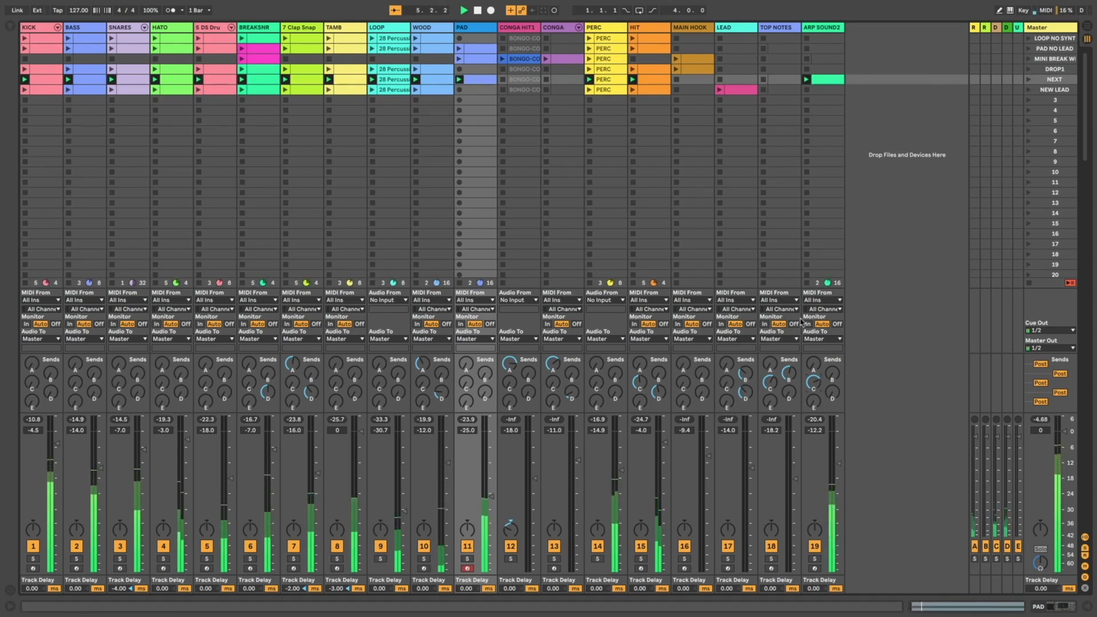
Put the TOP NOTES clip back in the NEXT scene, add an E3 note at 1.1.2 and move the E3 at 1.2.1 to 1.2.3
{"action": "left_click", "coordinate": [777, 80]}
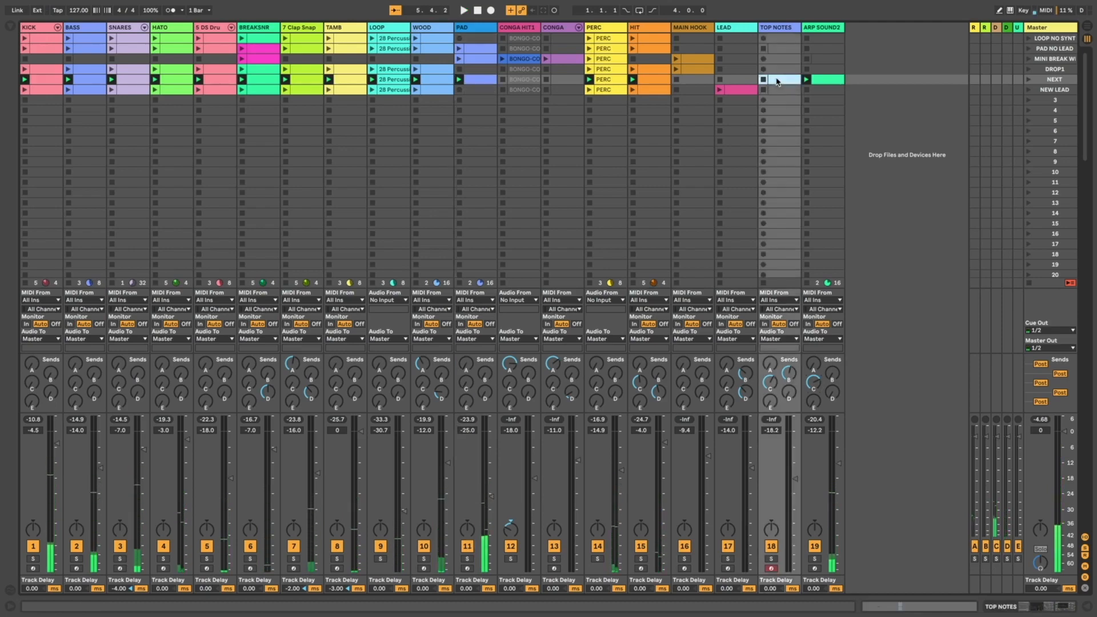
{"action": "double_click", "coordinate": [782, 81]}
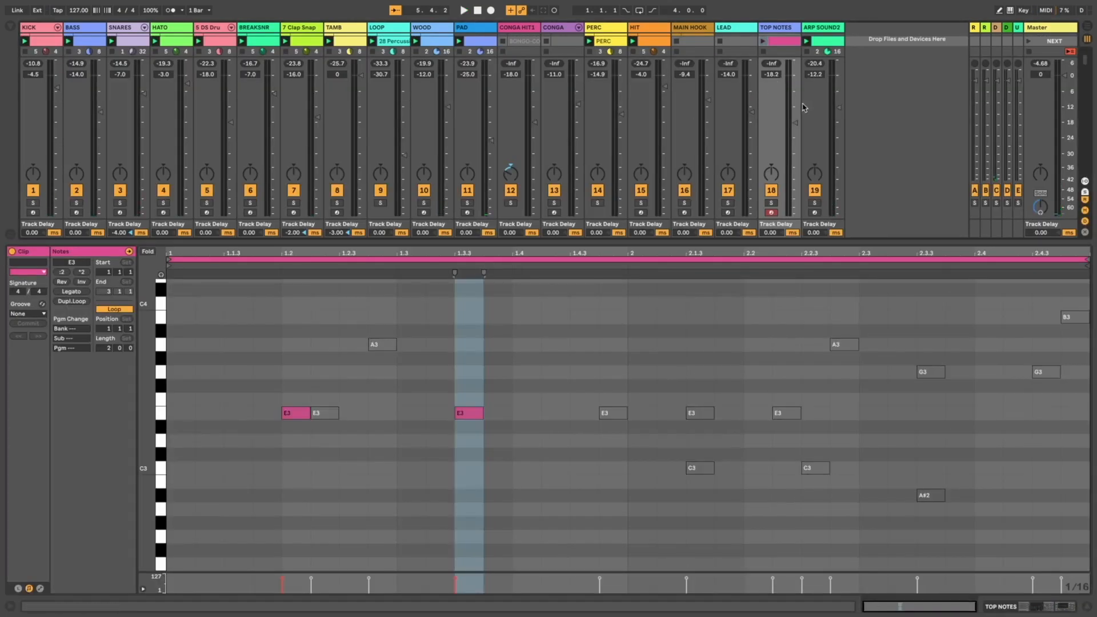
{"action": "double_click", "coordinate": [212, 414]}
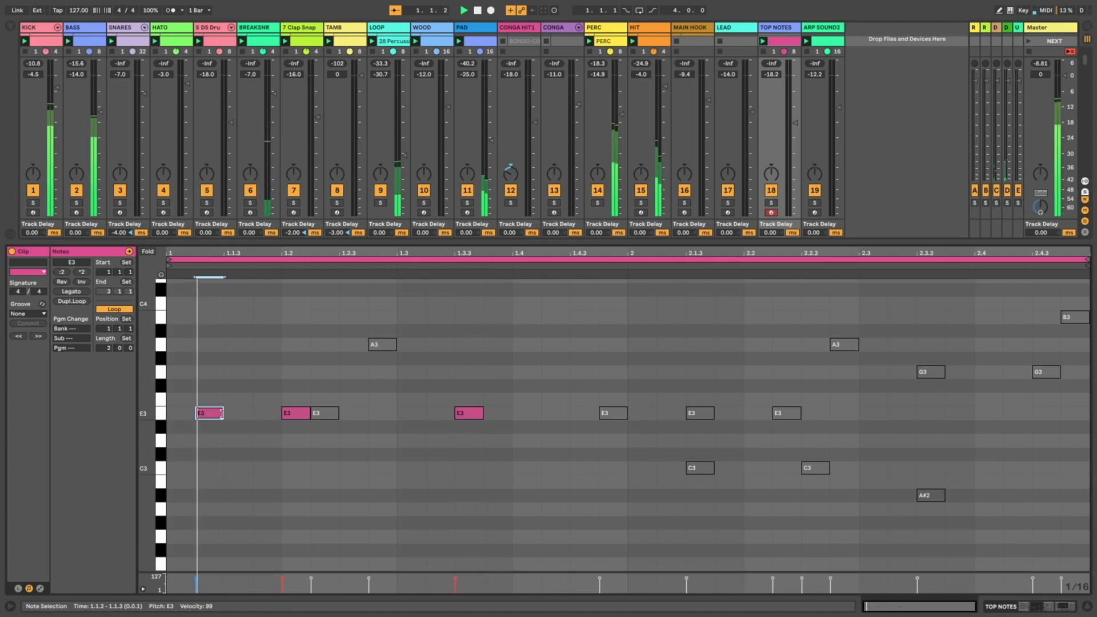
{"action": "left_click_drag", "start_coordinate": [289, 418], "coordinate": [348, 418]}
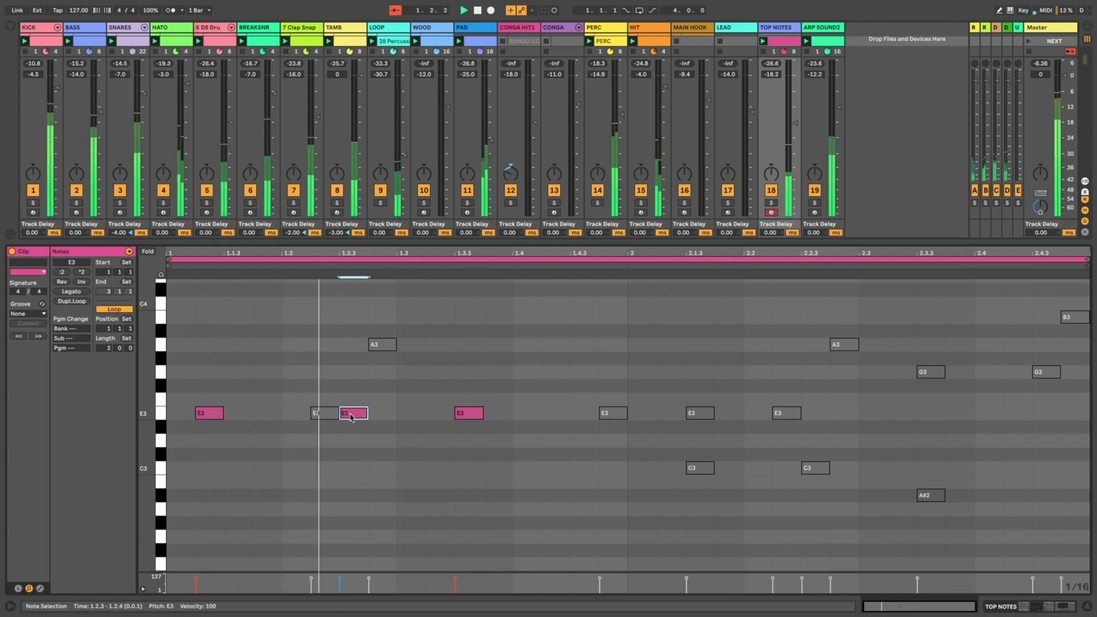
Add an A3 note at 1.3.3, move the E3 from there to G3 at 1.4.3, and delete the E3 at 1.2.3
{"action": "double_click", "coordinate": [441, 344]}
{"action": "left_click_drag", "start_coordinate": [477, 408], "coordinate": [576, 377]}
{"action": "left_click_drag", "start_coordinate": [441, 347], "coordinate": [470, 346]}
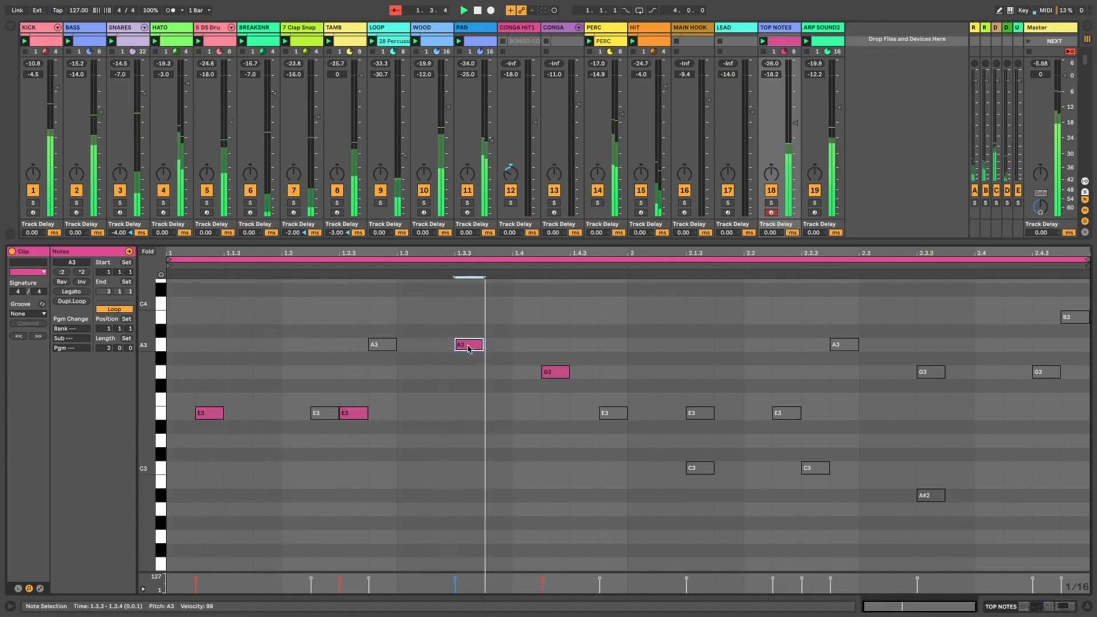
{"action": "left_click_drag", "start_coordinate": [551, 374], "coordinate": [580, 375]}
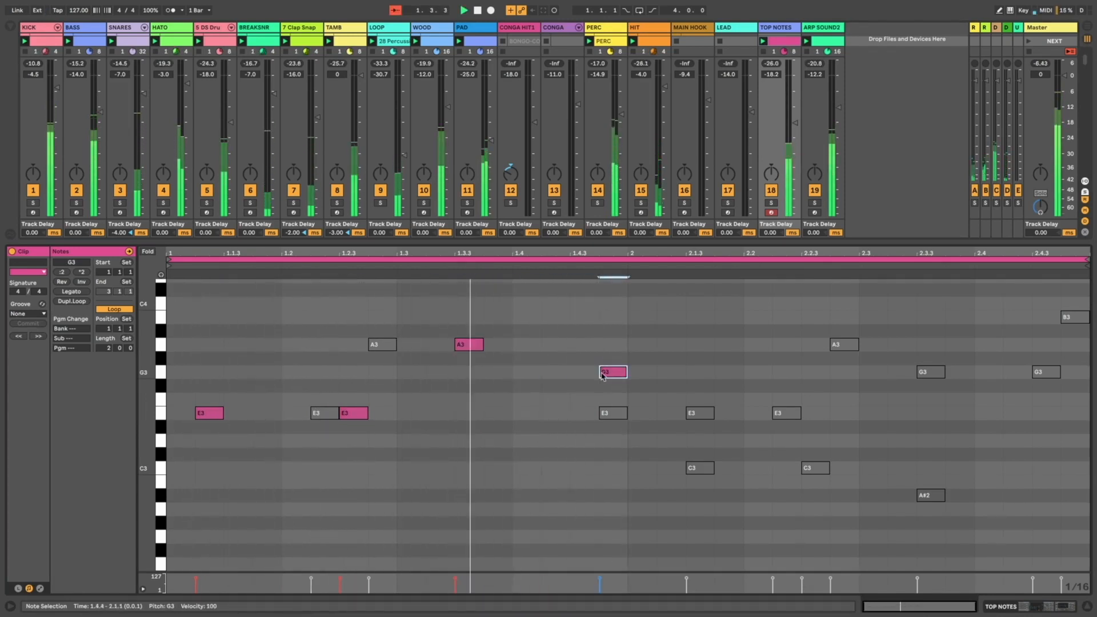
{"action": "key", "text": "space"}
{"action": "double_click", "coordinate": [350, 413]}
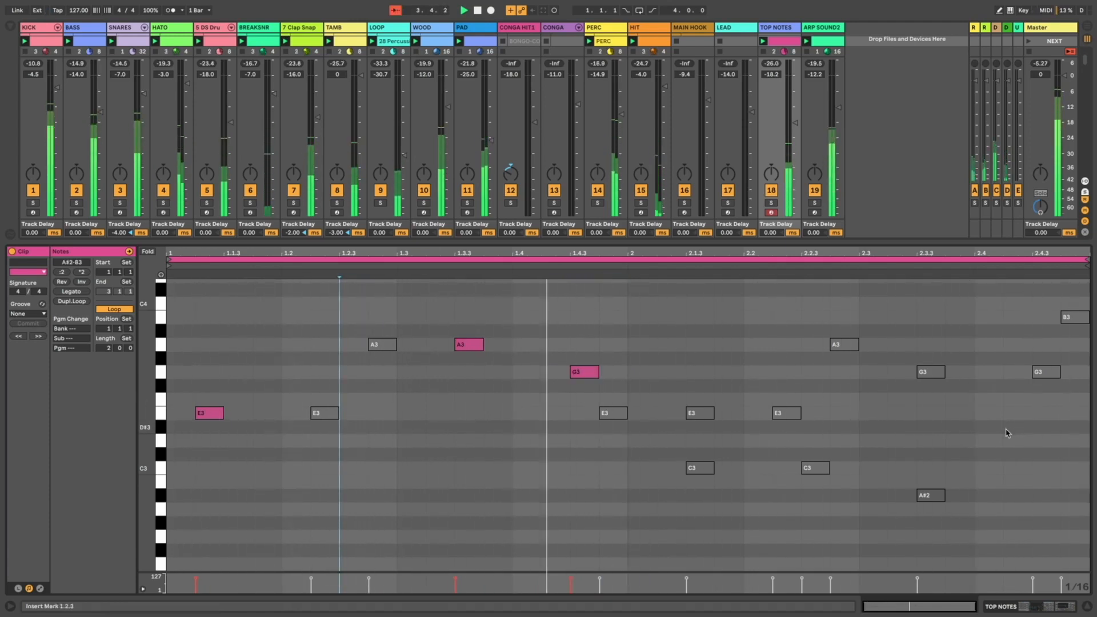
Delete the muted notes from 1.2.2 through the G3 at 2.3.3, keeping the E3 at 2.1.3 and activating it
{"action": "left_click_drag", "start_coordinate": [294, 441], "coordinate": [426, 282]}
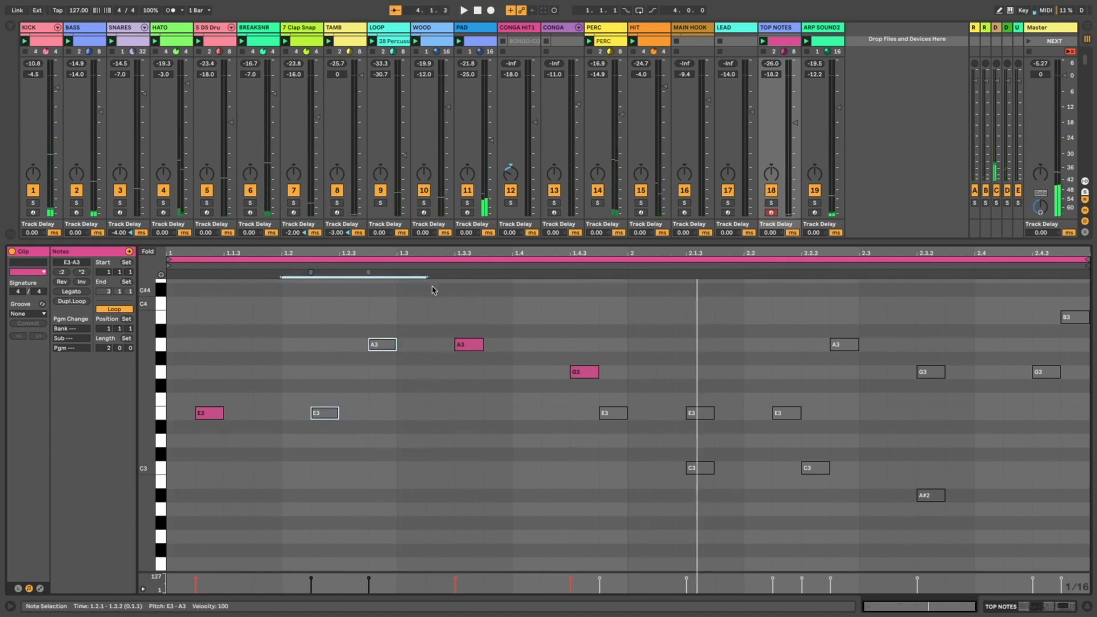
{"action": "key", "text": "Delete"}
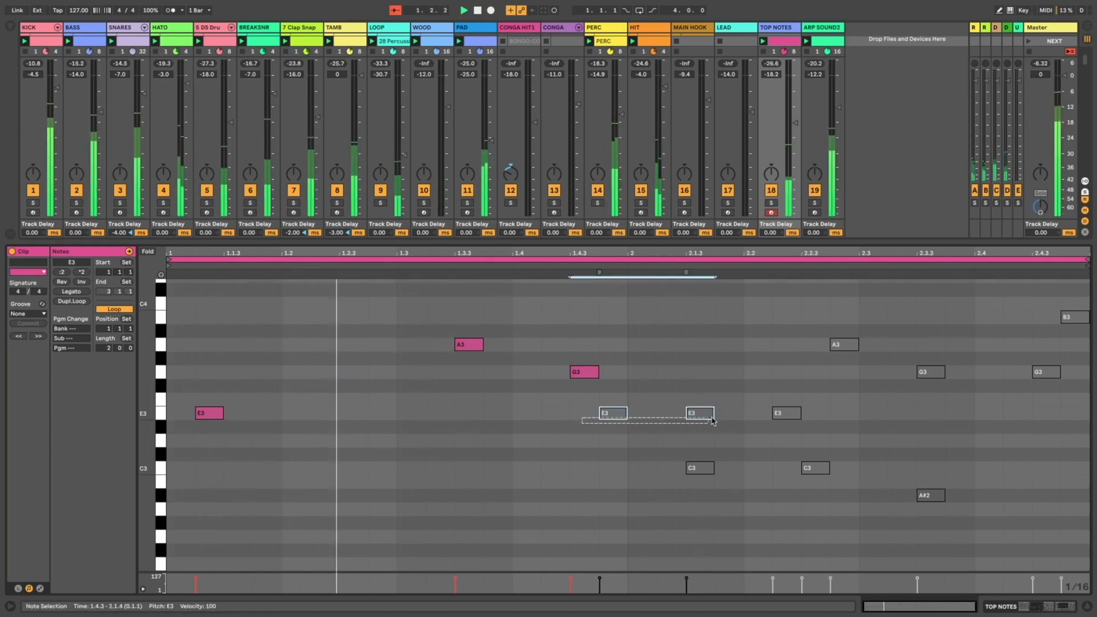
{"action": "left_click", "coordinate": [692, 414]}
{"action": "left_click_drag", "start_coordinate": [657, 462], "coordinate": [870, 472]}
{"action": "key", "text": "Delete"}
{"action": "key", "text": "Delete"}
{"action": "left_click_drag", "start_coordinate": [805, 441], "coordinate": [1024, 356]}
{"action": "key", "text": "Delete"}
{"action": "left_click_drag", "start_coordinate": [992, 450], "coordinate": [840, 366]}
{"action": "key", "text": "Delete"}
Replace the muted A#2 at 2.3.3 with a D3 note and close the clip editor
{"action": "left_click_drag", "start_coordinate": [889, 473], "coordinate": [982, 545]}
{"action": "double_click", "coordinate": [938, 443]}
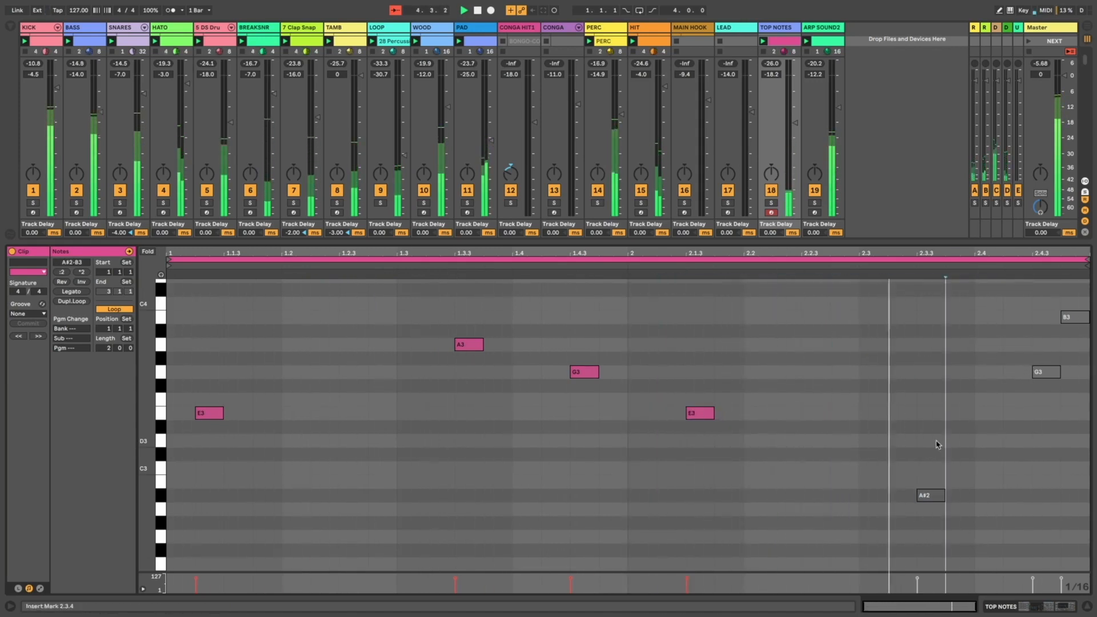
{"action": "double_click", "coordinate": [931, 496]}
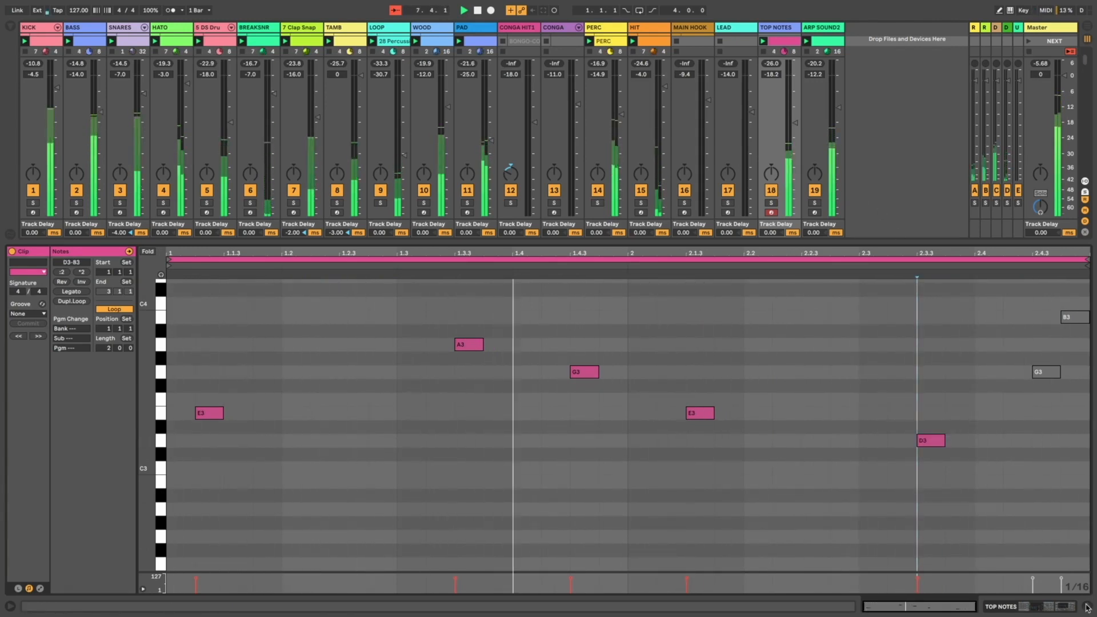
{"action": "key", "text": "ctrl+alt+l"}
Play the NEW LEAD and NEXT scenes in turn to compare them
{"action": "left_click", "coordinate": [1030, 91]}
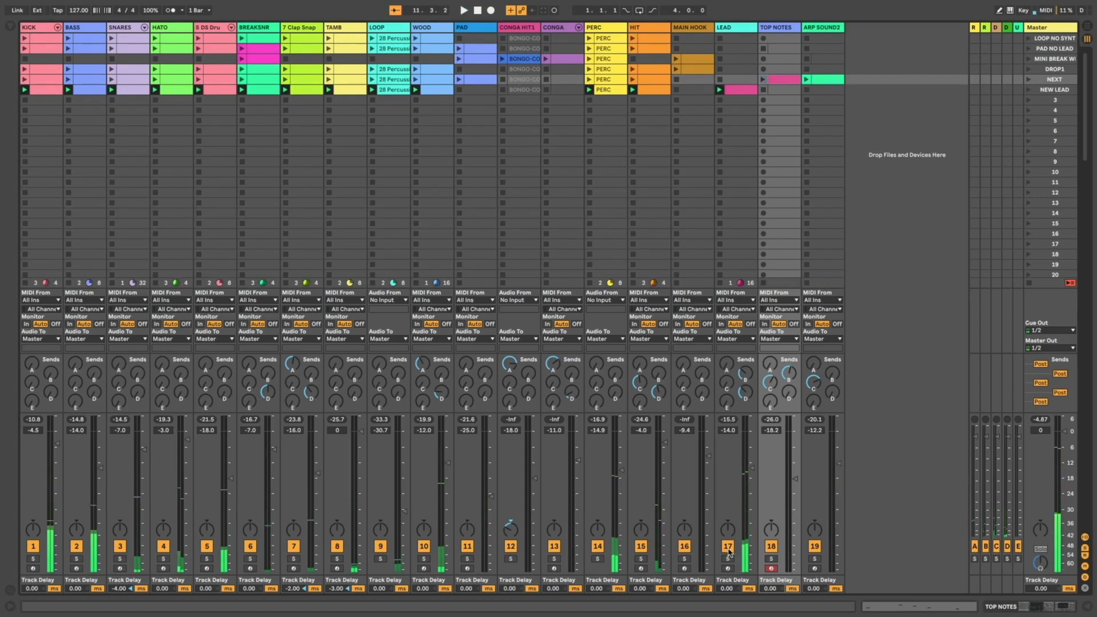
{"action": "right_click", "coordinate": [88, 93]}
{"action": "key", "text": "Escape"}
{"action": "left_click", "coordinate": [1029, 80]}
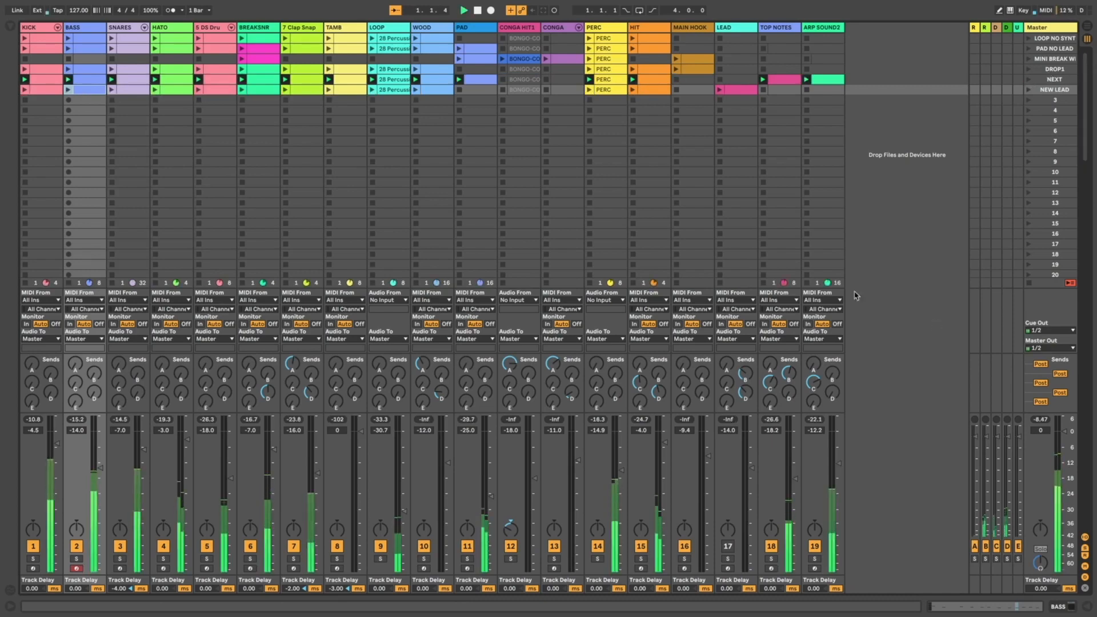
{"action": "key", "text": "space"}
{"action": "left_click", "coordinate": [1029, 89]}
{"action": "key", "text": "space"}
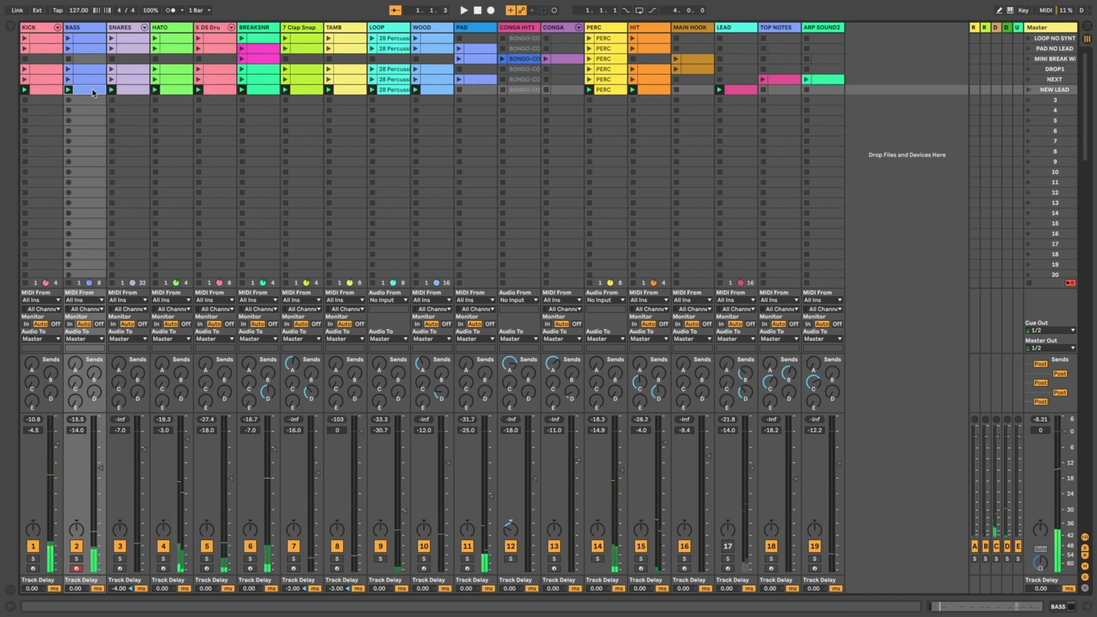
In the NEW LEAD scene's BASS clip, move notes so that E3 sits at 1.1.4 and B2 at 1.2.3
{"action": "double_click", "coordinate": [91, 91]}
{"action": "double_click", "coordinate": [264, 466]}
{"action": "left_click_drag", "start_coordinate": [294, 540], "coordinate": [377, 537]}
{"action": "key", "text": "space"}
{"action": "key", "text": "space"}
{"action": "left_click_drag", "start_coordinate": [263, 466], "coordinate": [290, 466]}
{"action": "key", "text": "space"}
Add a D3 note at 1.3.3 to the bass clip and move the A2 at 1.3.4 to 1.4.1
{"action": "double_click", "coordinate": [495, 494]}
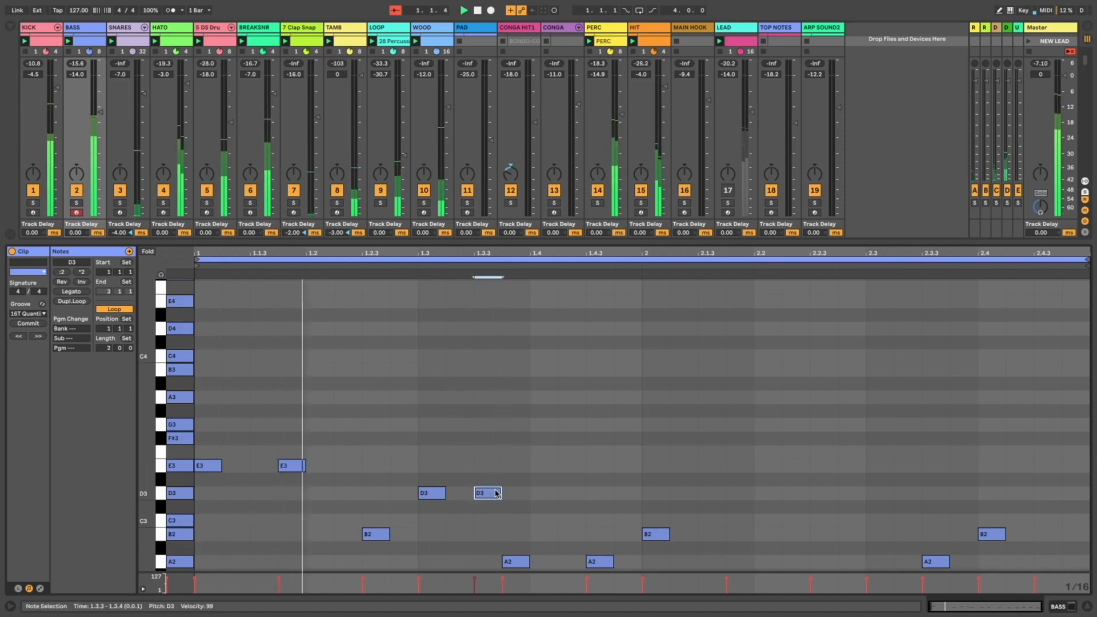
{"action": "double_click", "coordinate": [516, 411]}
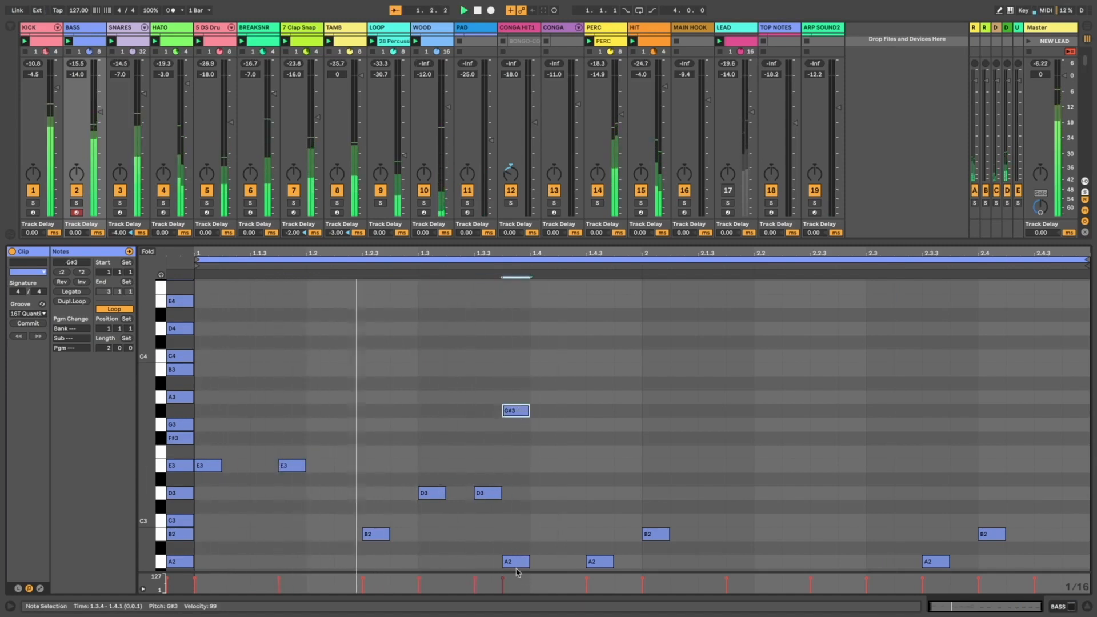
{"action": "left_click_drag", "start_coordinate": [516, 564], "coordinate": [544, 564]}
{"action": "double_click", "coordinate": [525, 412]}
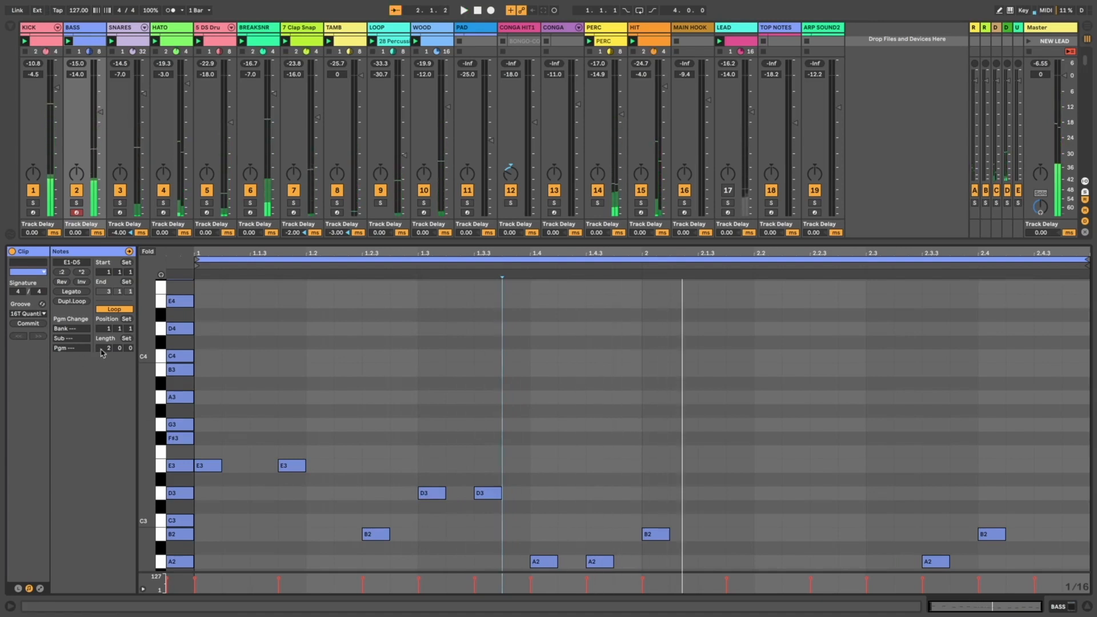
Shorten the bass clip's loop to 1 bar and duplicate the loop twice to reach 4 bars
{"action": "key", "text": "Return"}
{"action": "key", "text": "space"}
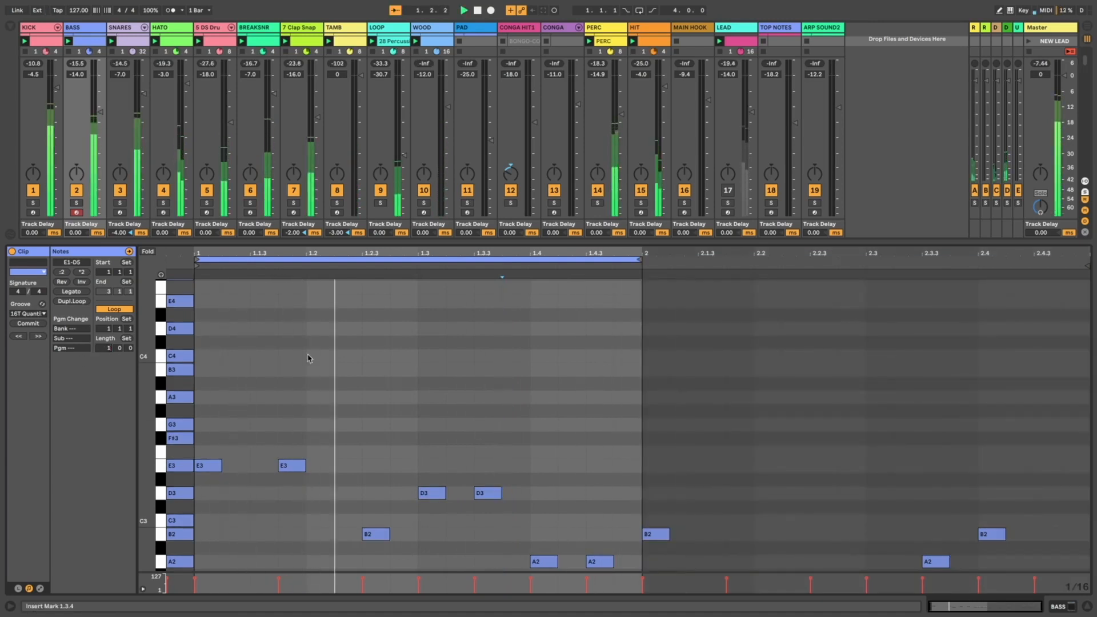
{"action": "scroll", "coordinate": [360, 380], "scroll_direction": "down", "scroll_amount": 5}
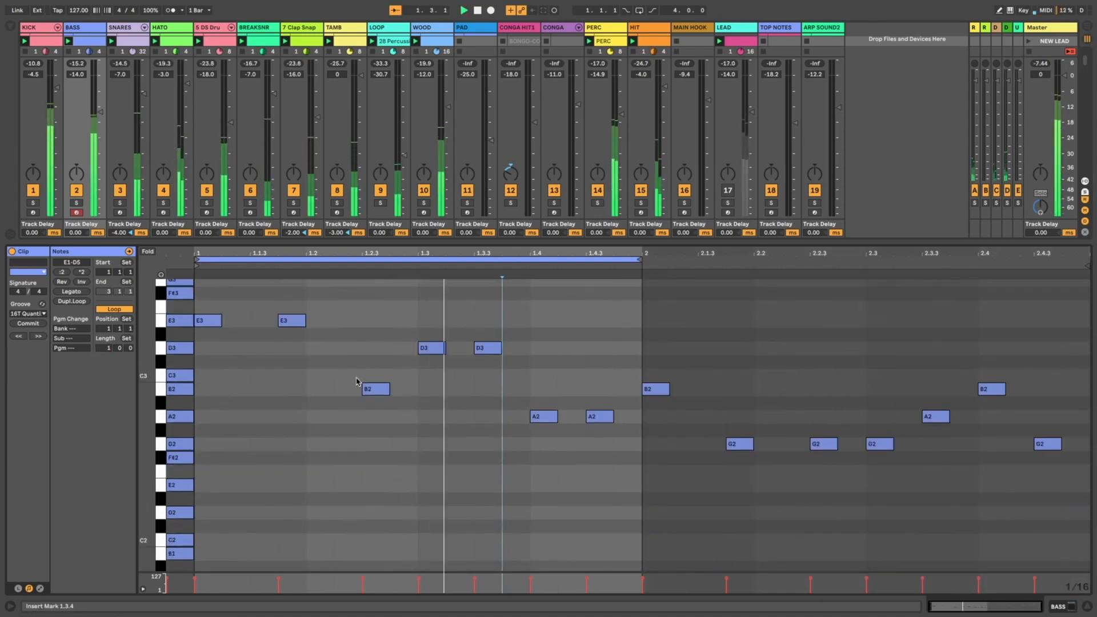
{"action": "left_click", "coordinate": [72, 301]}
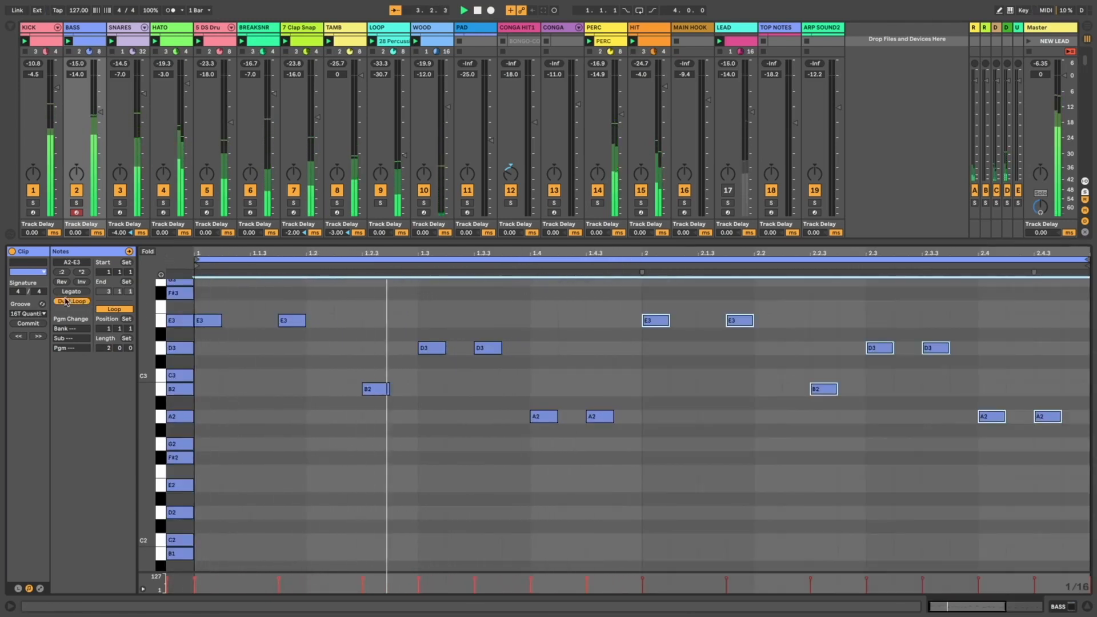
{"action": "left_click", "coordinate": [71, 301]}
Add a G3 note at 4.3.4, move the A2 at 4.4.1 to D3 at 4.4.4, and close the clip editor
{"action": "left_click", "coordinate": [831, 323]}
{"action": "double_click", "coordinate": [824, 309]}
{"action": "left_click_drag", "start_coordinate": [840, 418], "coordinate": [879, 346]}
{"action": "left_click_drag", "start_coordinate": [827, 307], "coordinate": [829, 288]}
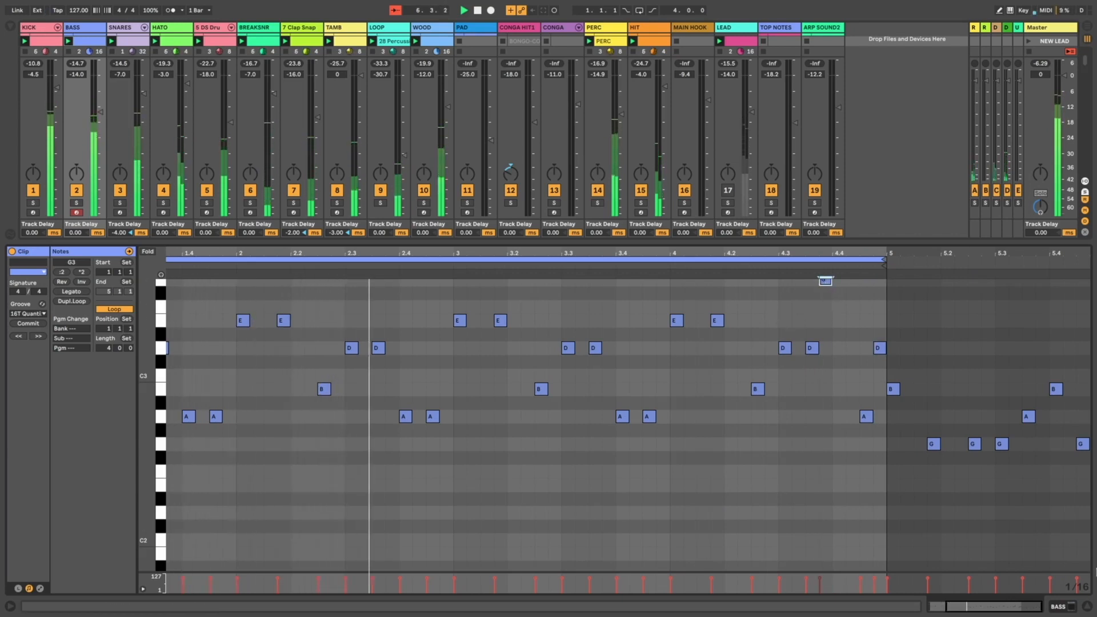
{"action": "scroll", "coordinate": [910, 311], "scroll_direction": "up", "scroll_amount": 3}
{"action": "scroll", "coordinate": [910, 311], "scroll_direction": "up", "scroll_amount": 5}
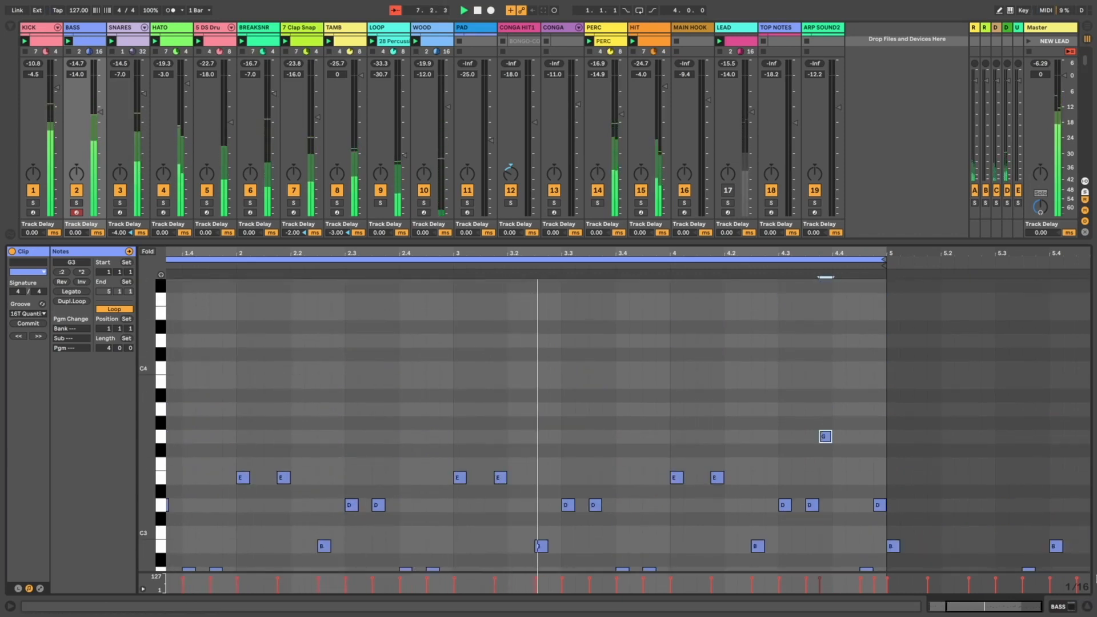
{"action": "left_click", "coordinate": [1075, 606]}
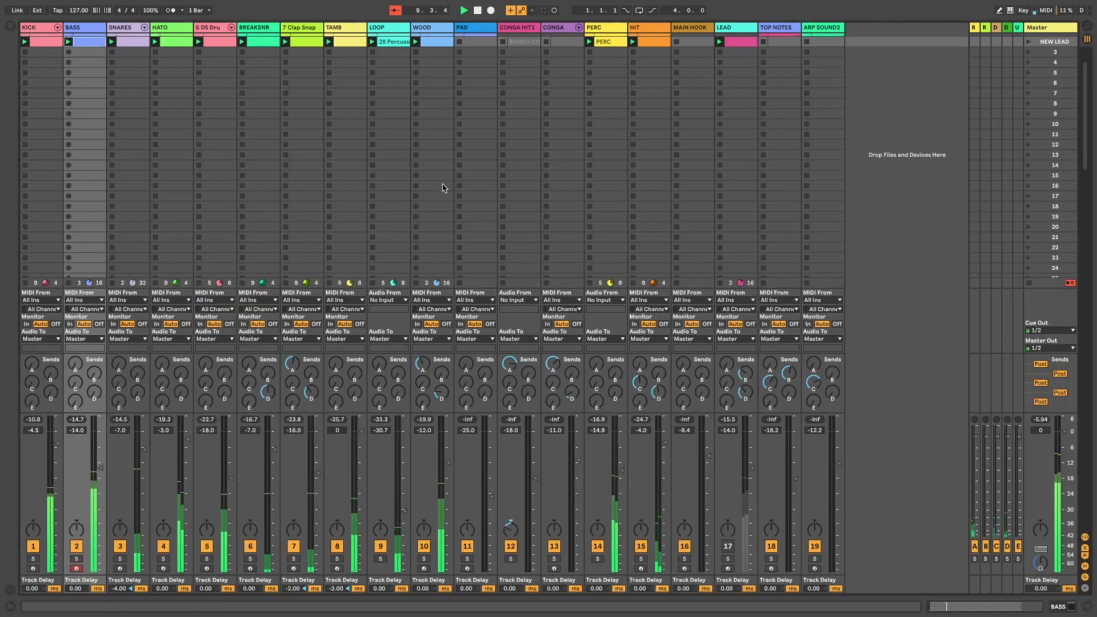
Colour the NEW LEAD scene's BASS clip magenta
{"action": "scroll", "coordinate": [265, 140], "scroll_direction": "up", "scroll_amount": 5}
{"action": "right_click", "coordinate": [86, 93]}
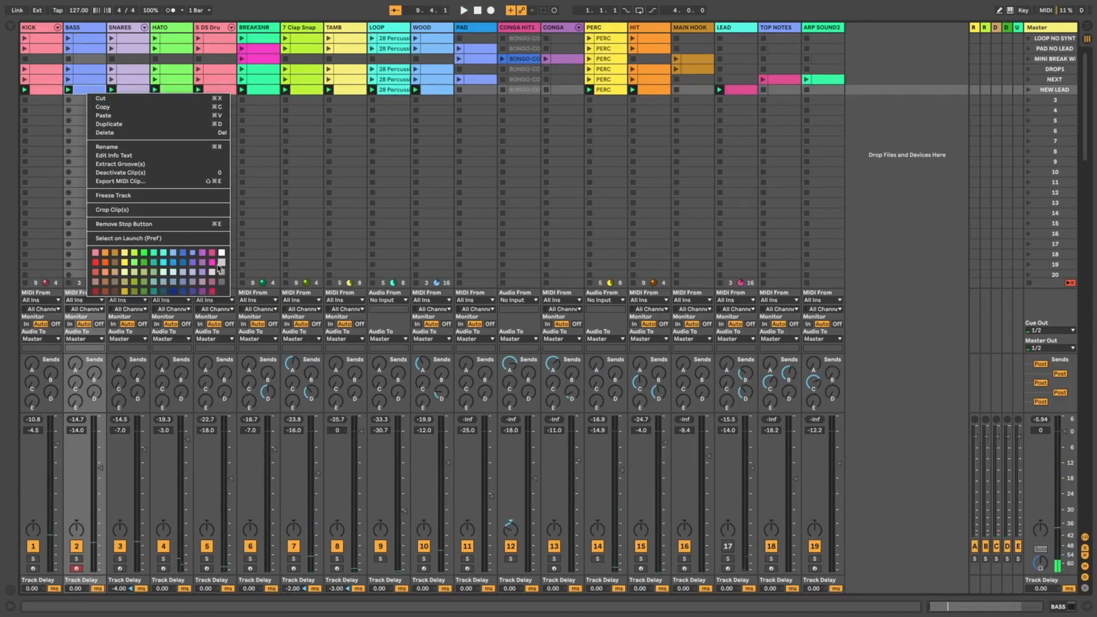
{"action": "left_click", "coordinate": [211, 263]}
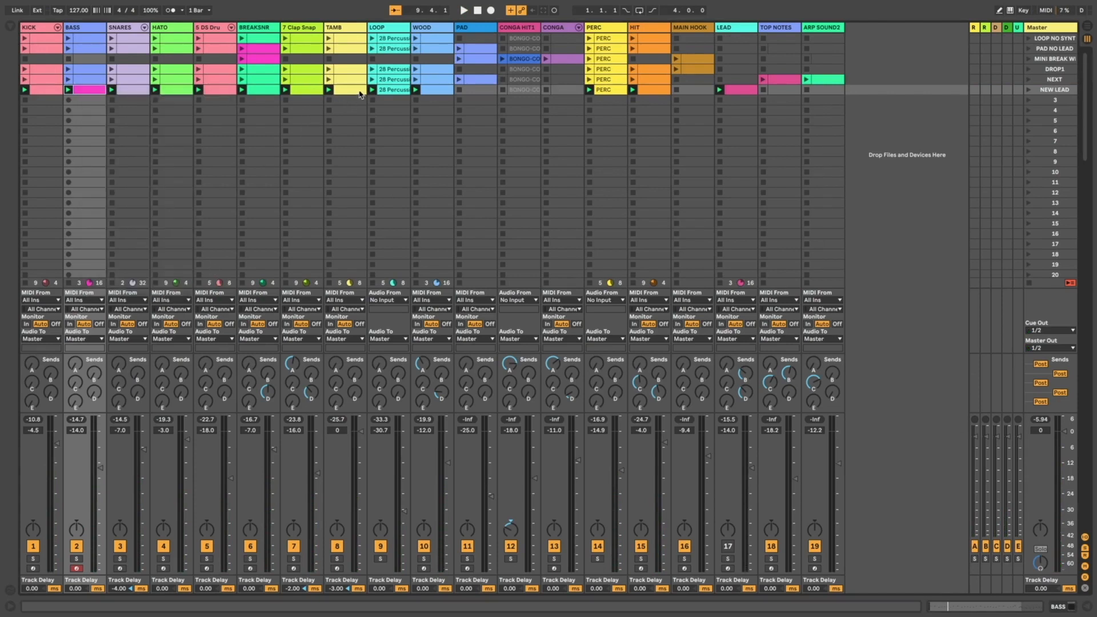
Delete the WOOD and PERC clips from the NEW LEAD scene and play it
{"action": "left_click", "coordinate": [444, 94]}
{"action": "key", "text": "space"}
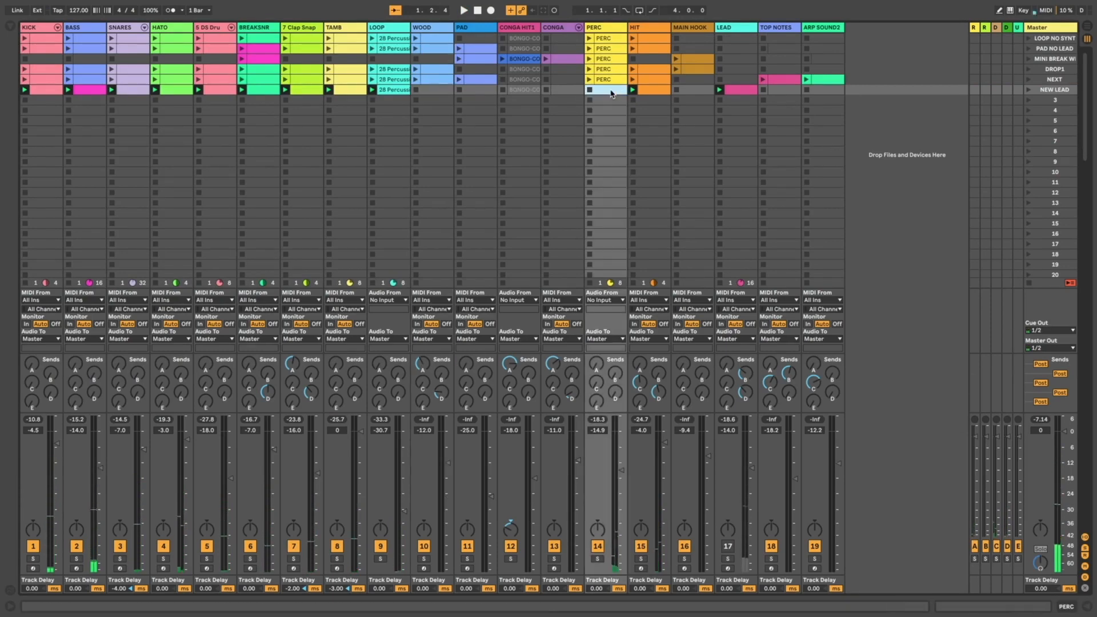
{"action": "left_click", "coordinate": [612, 94]}
{"action": "key", "text": "Delete"}
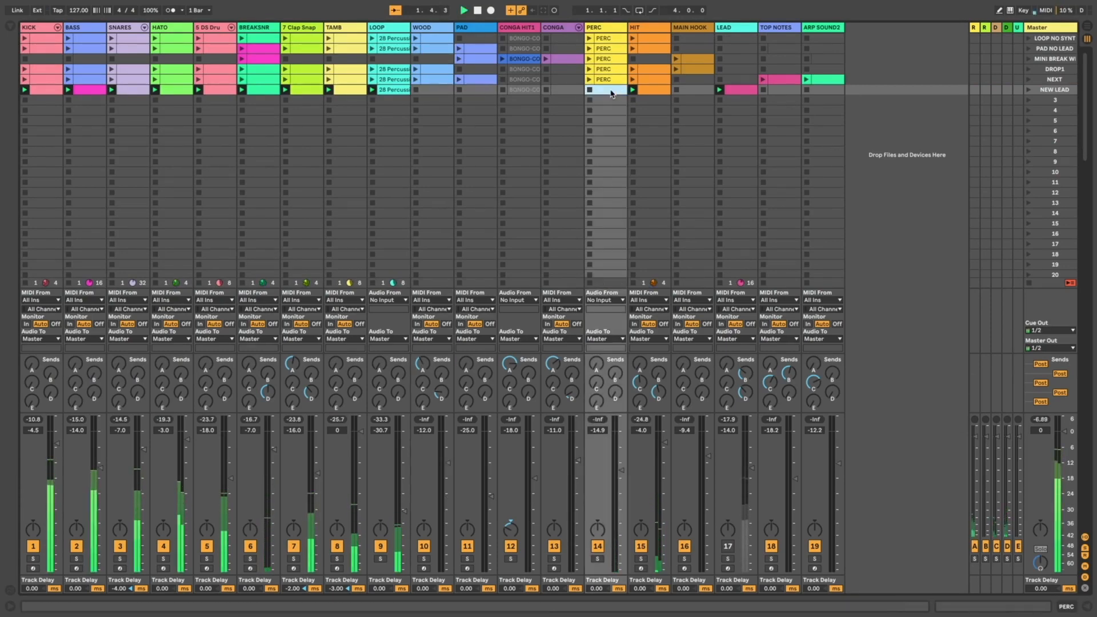
Lower the G3 at 4.3.4 in the NEW LEAD bass clip to D3 and close the clip editor
{"action": "double_click", "coordinate": [95, 89]}
{"action": "left_click_drag", "start_coordinate": [893, 439], "coordinate": [898, 504]}
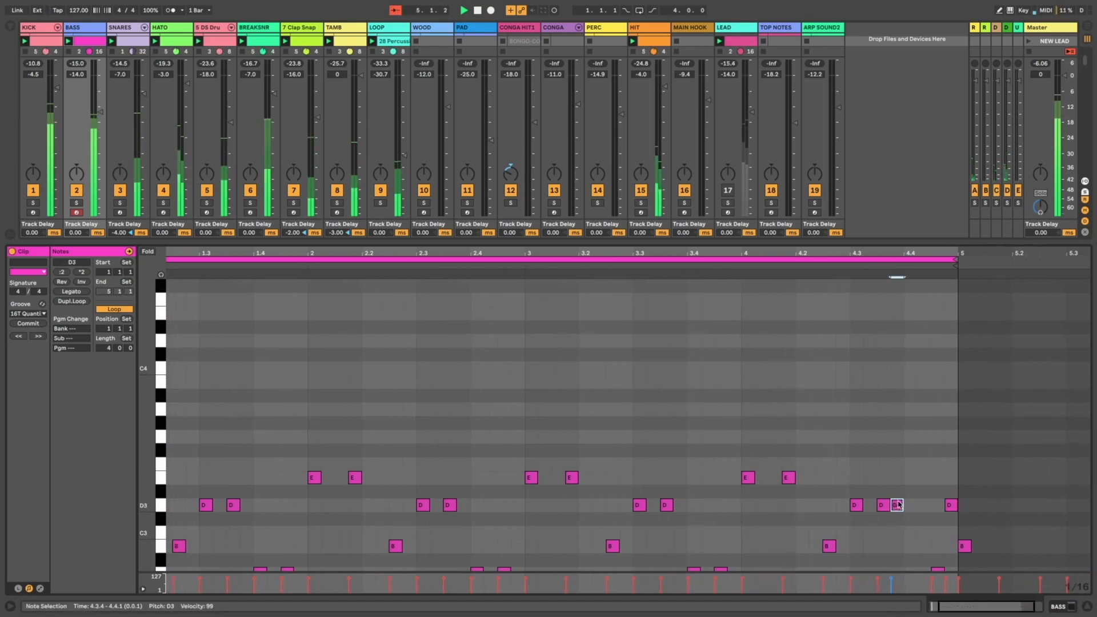
{"action": "left_click", "coordinate": [1089, 608]}
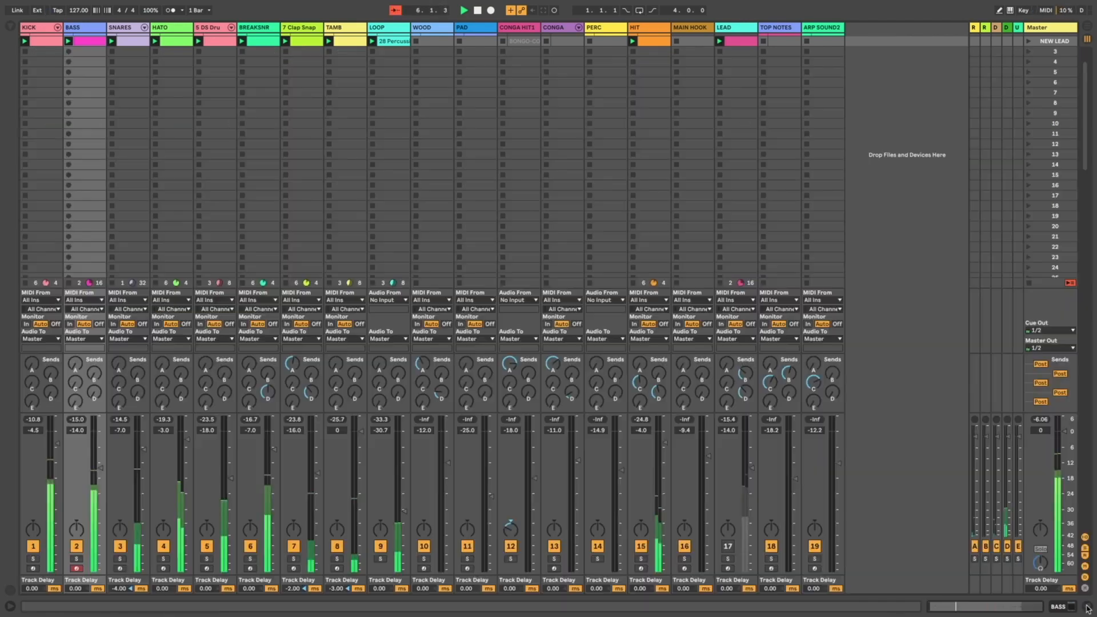
Play the LOOP NO SYNT scene and rename the NEW LEAD scene as NEW BASS
{"action": "scroll", "coordinate": [961, 277], "scroll_direction": "up", "scroll_amount": 5}
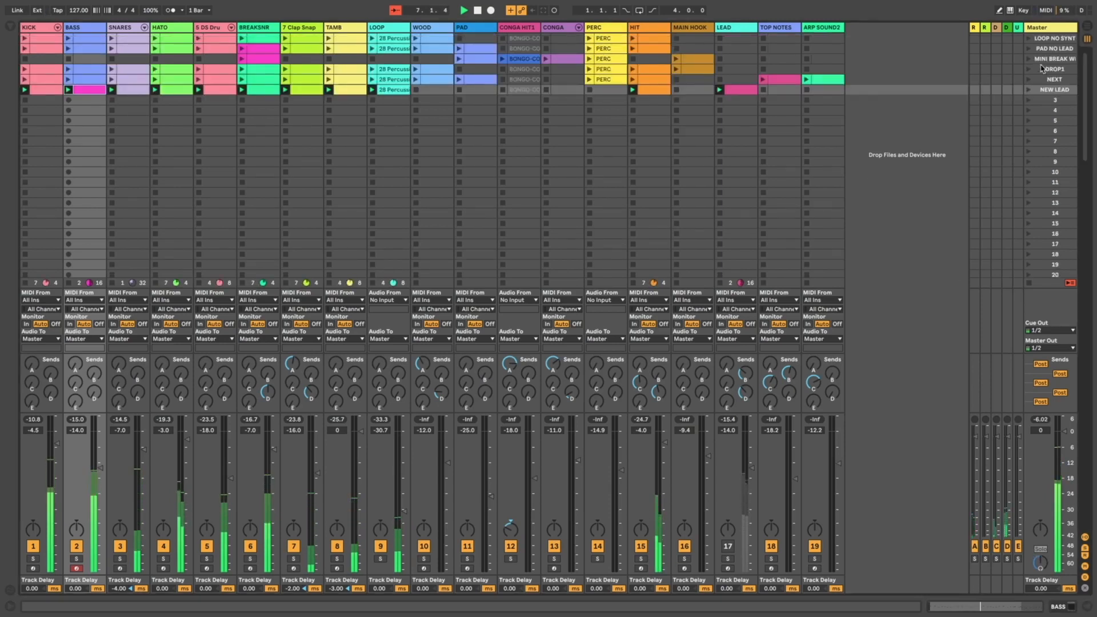
{"action": "left_click", "coordinate": [1044, 58]}
{"action": "left_click", "coordinate": [1043, 48]}
{"action": "left_click", "coordinate": [1043, 39]}
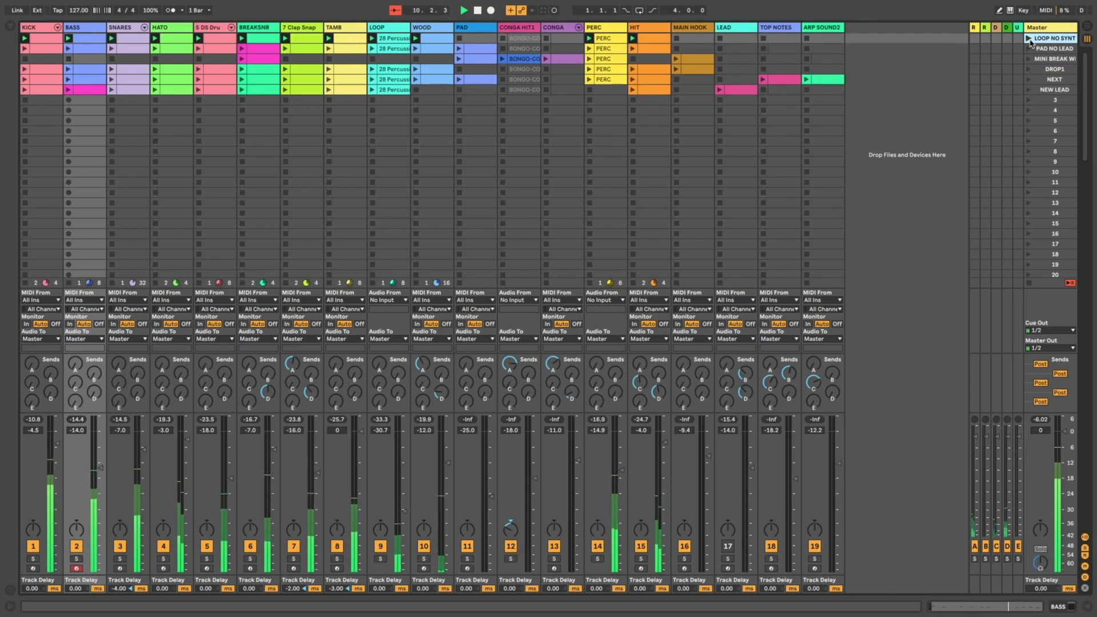
{"action": "left_click", "coordinate": [1056, 90]}
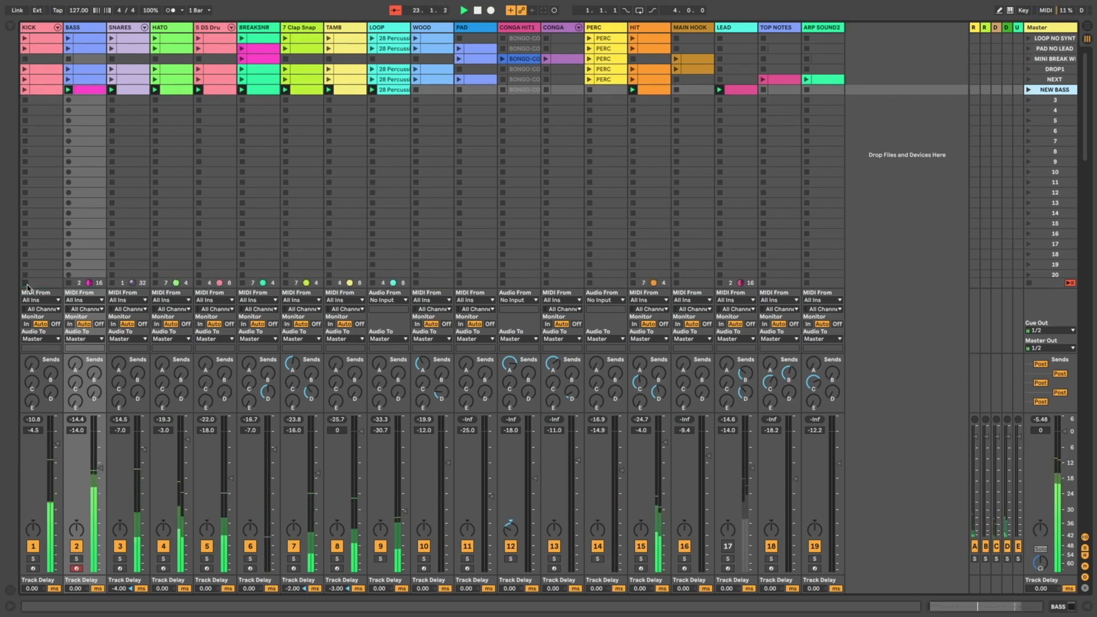
Audition a transition from stopped KICK and BASS clips through the MINI BREAK scene back to the NEW BASS scene
{"action": "left_click", "coordinate": [67, 284]}
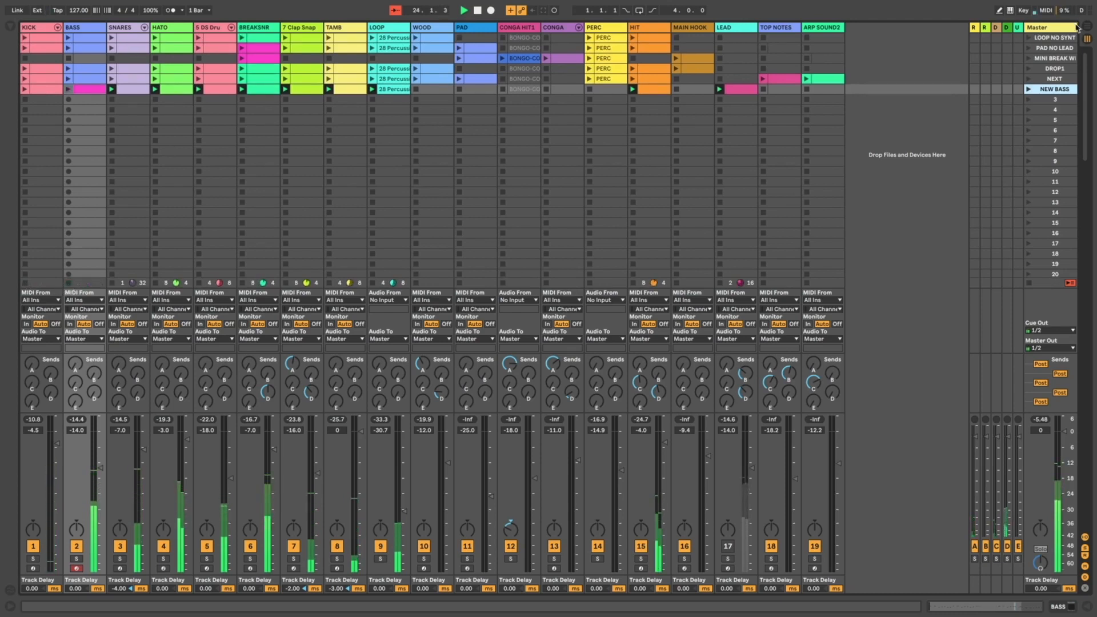
{"action": "left_click", "coordinate": [1030, 58]}
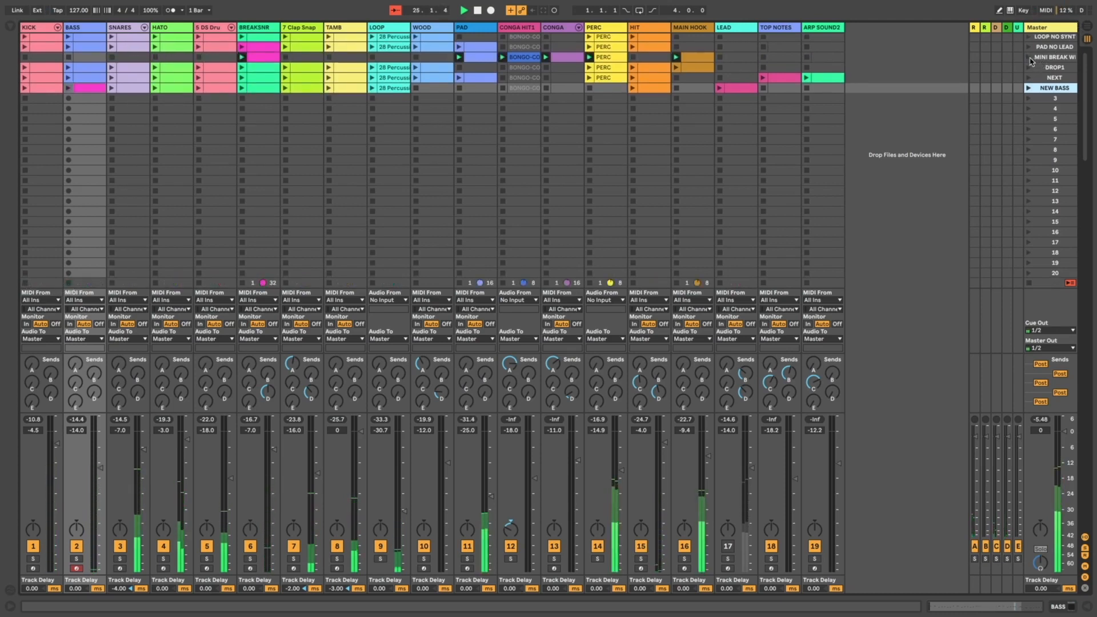
{"action": "scroll", "coordinate": [1038, 90], "scroll_direction": "up", "scroll_amount": 1}
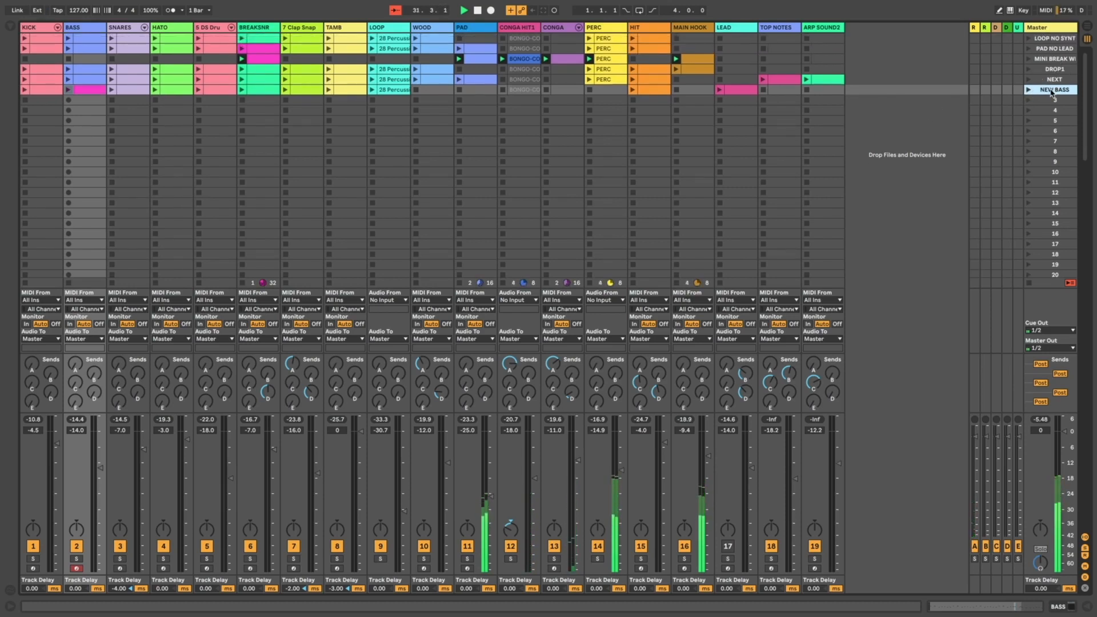
{"action": "scroll", "coordinate": [1034, 93], "scroll_direction": "down", "scroll_amount": 1}
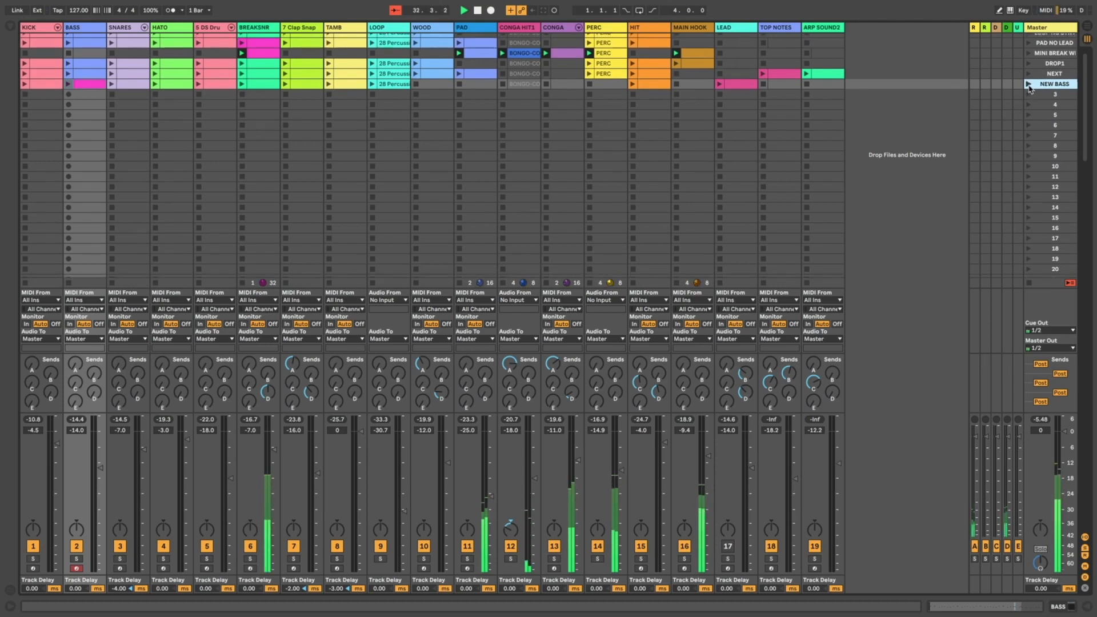
{"action": "left_click", "coordinate": [1029, 84]}
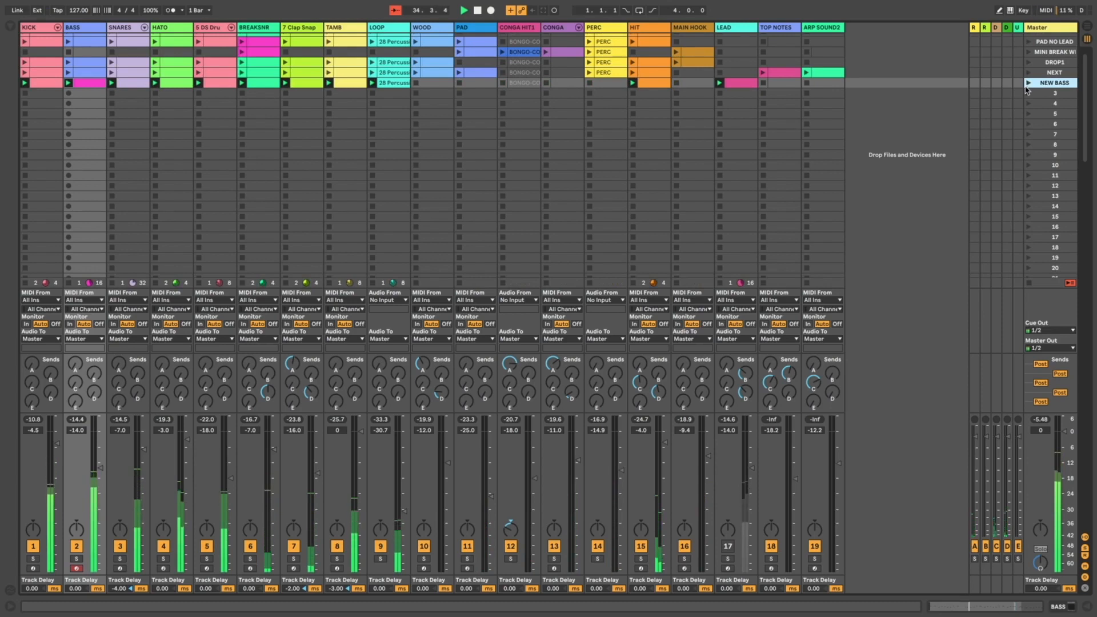
Duplicate the NEW BASS scene and copy the DROP1 scene's MAIN HOOK clip into the duplicate
{"action": "scroll", "coordinate": [1029, 86], "scroll_direction": "up", "scroll_amount": 1}
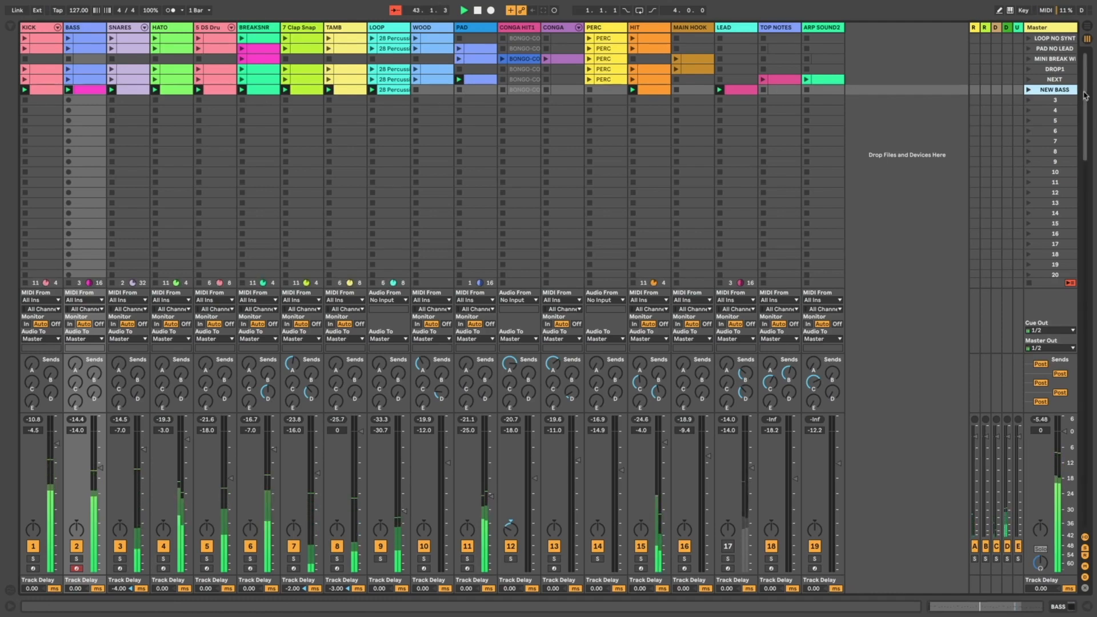
{"action": "key", "text": "ctrl+d"}
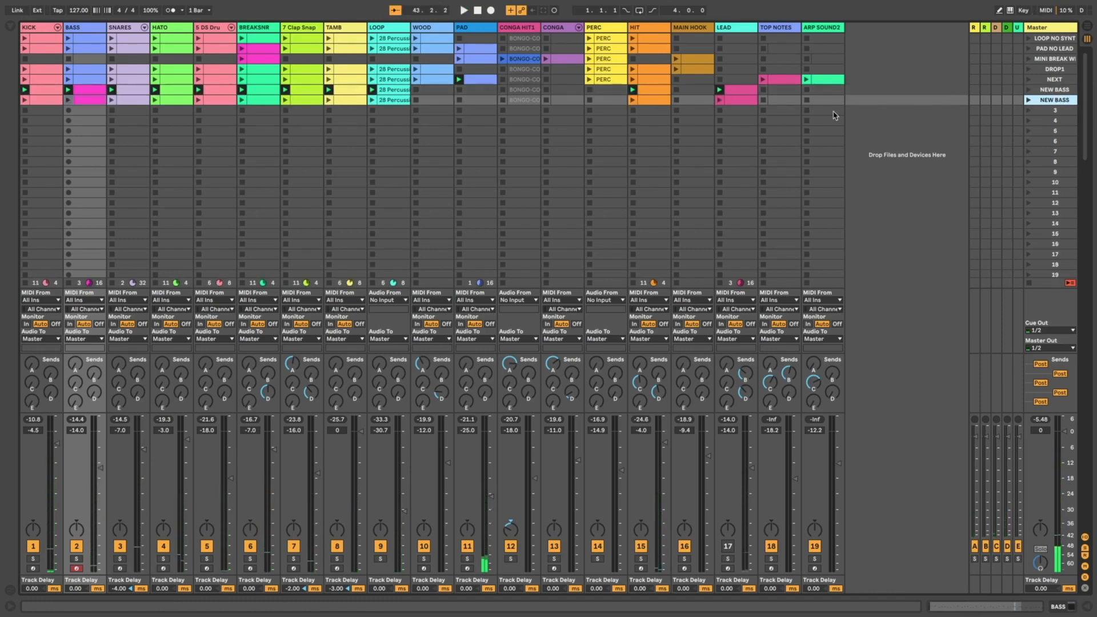
{"action": "left_click", "coordinate": [686, 68]}
{"action": "double_click", "coordinate": [688, 101]}
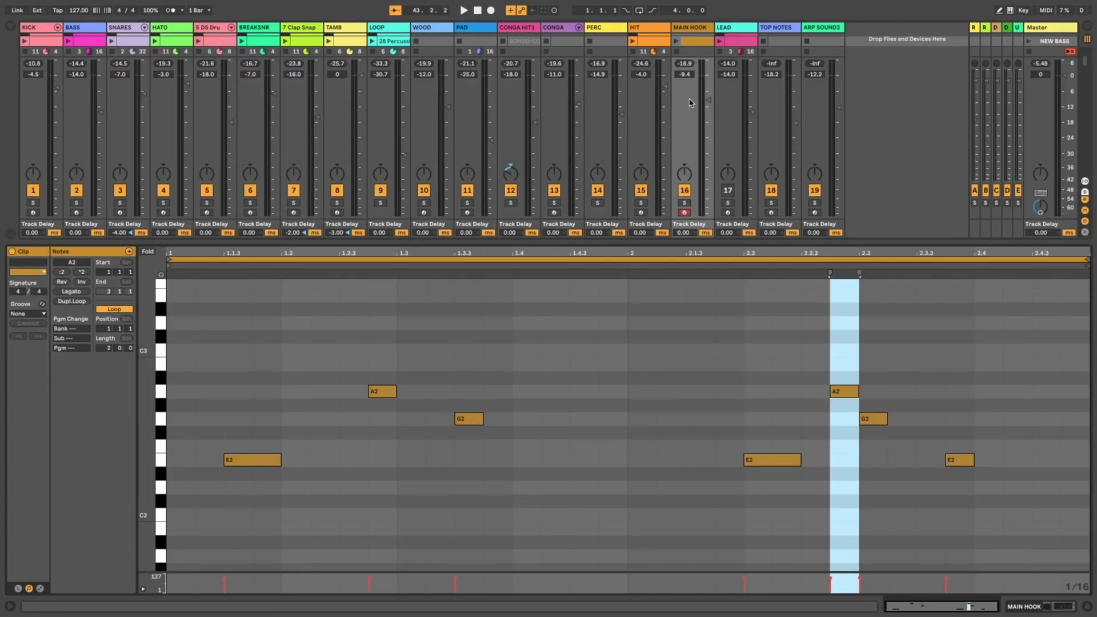
Colour the copied MAIN HOOK clip blue and start playback
{"action": "right_click", "coordinate": [697, 45]}
{"action": "left_click", "coordinate": [796, 209]}
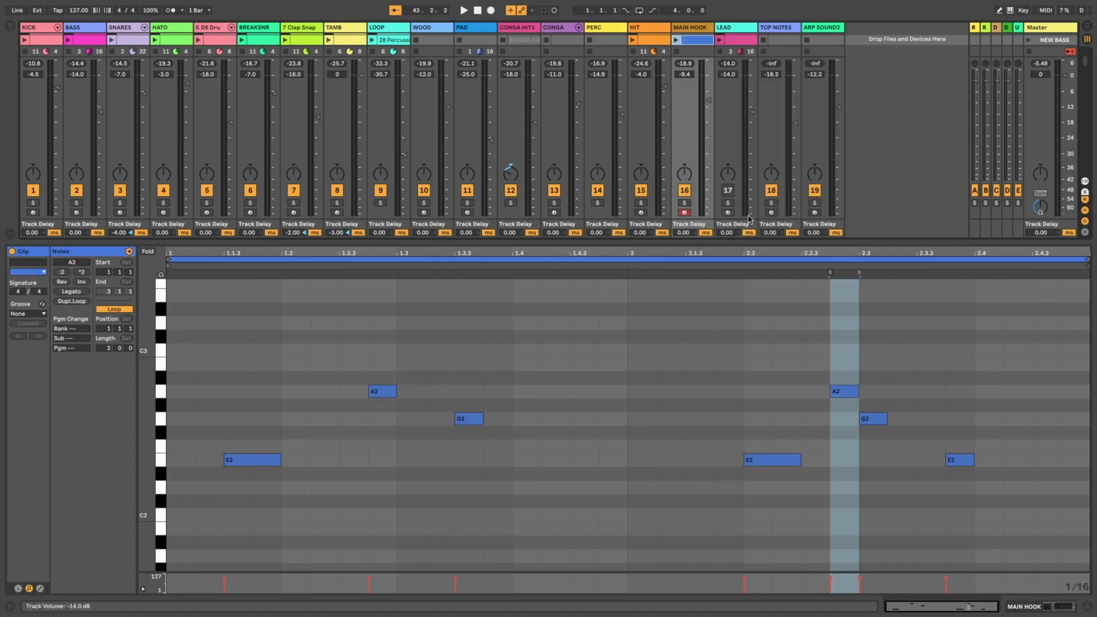
{"action": "key", "text": "space"}
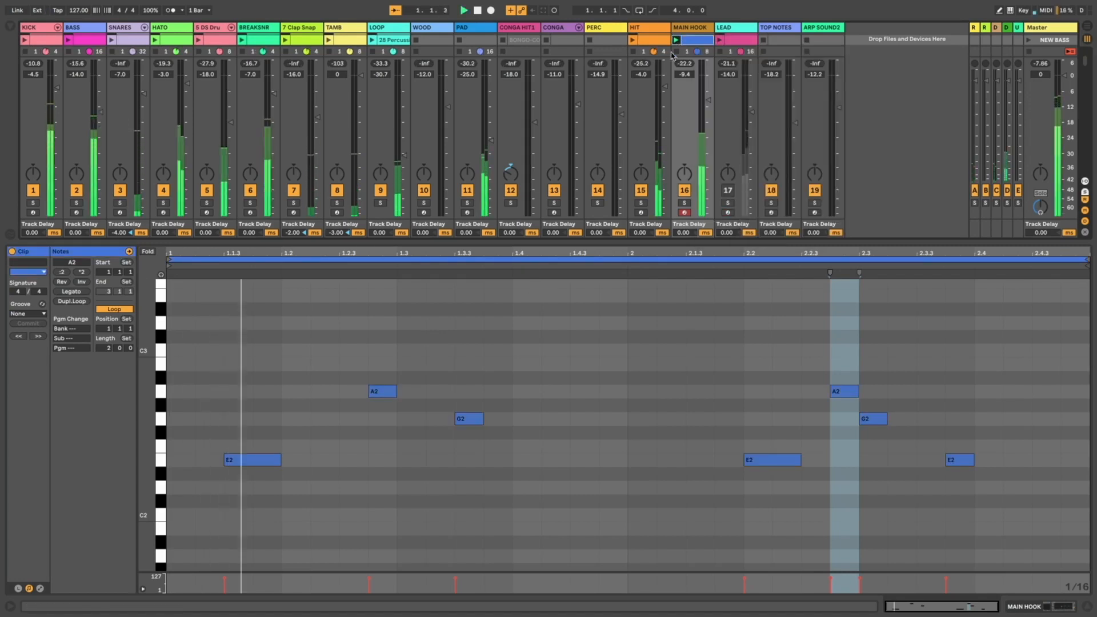
In the blue MAIN HOOK clip, lower the first A2 to E2 and shift all bar-two notes two sixteenths earlier
{"action": "left_click_drag", "start_coordinate": [376, 392], "coordinate": [391, 465]}
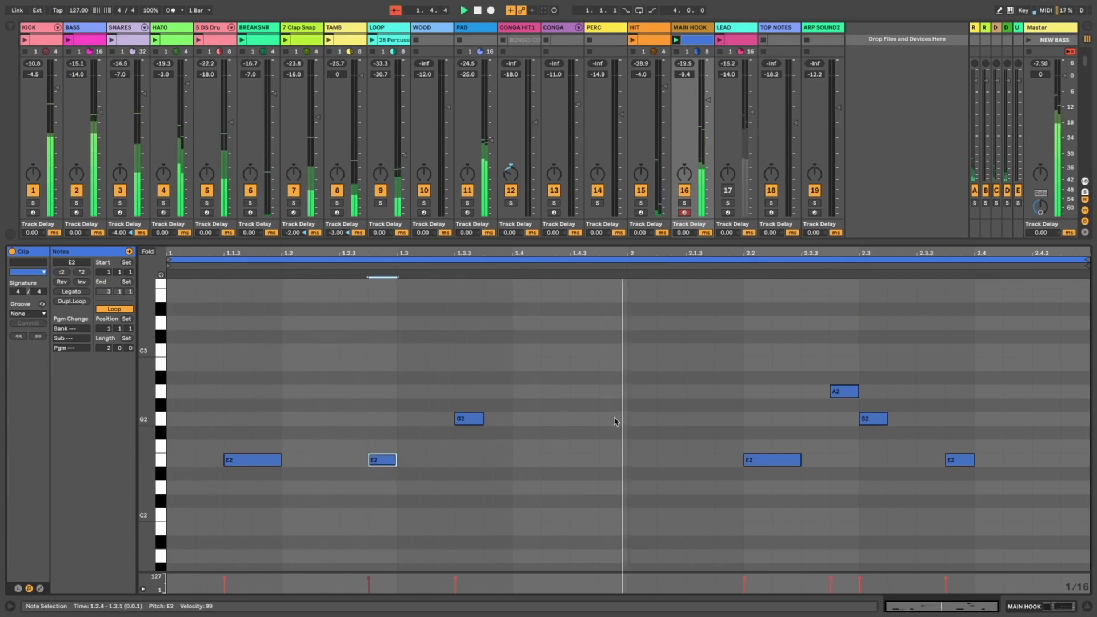
{"action": "left_click_drag", "start_coordinate": [746, 500], "coordinate": [982, 364]}
{"action": "key", "text": "Left"}
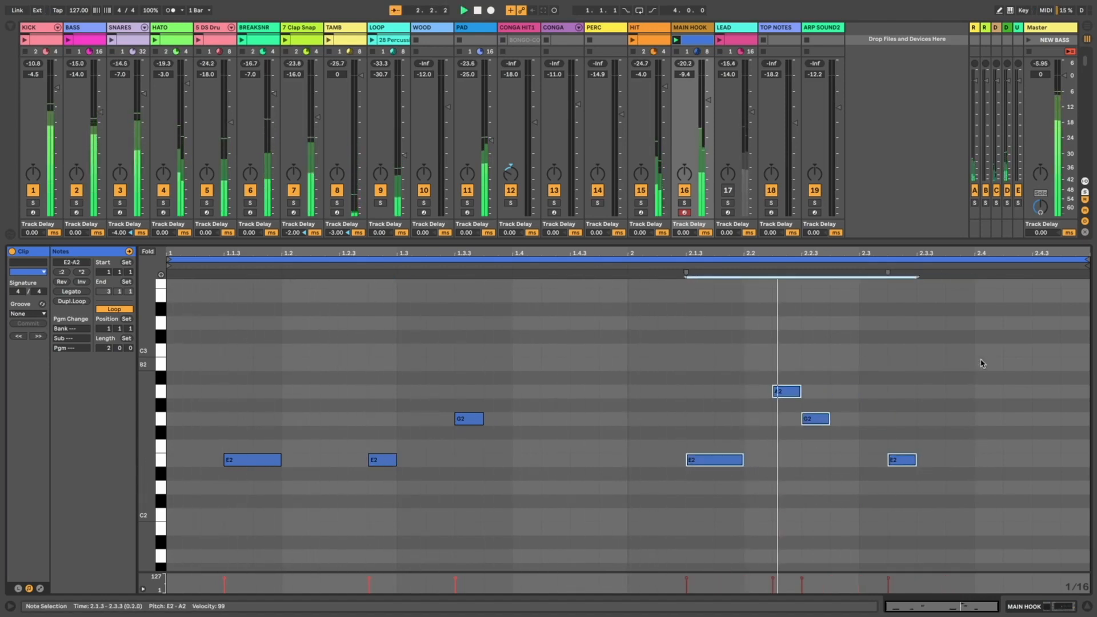
Move bar two's A2 and last E2 one sixteenth later and its G2 two sixteenths later, and add an E2 at 2.4.3
{"action": "left_click_drag", "start_coordinate": [978, 363], "coordinate": [786, 417]}
{"action": "key", "text": "Right"}
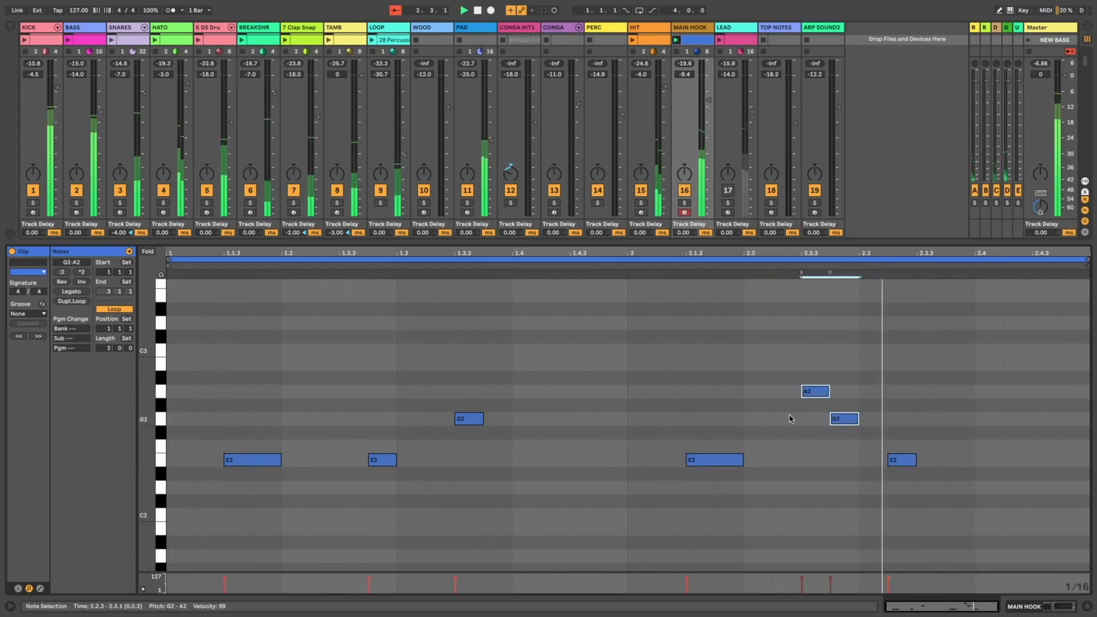
{"action": "left_click_drag", "start_coordinate": [902, 460], "coordinate": [931, 461]}
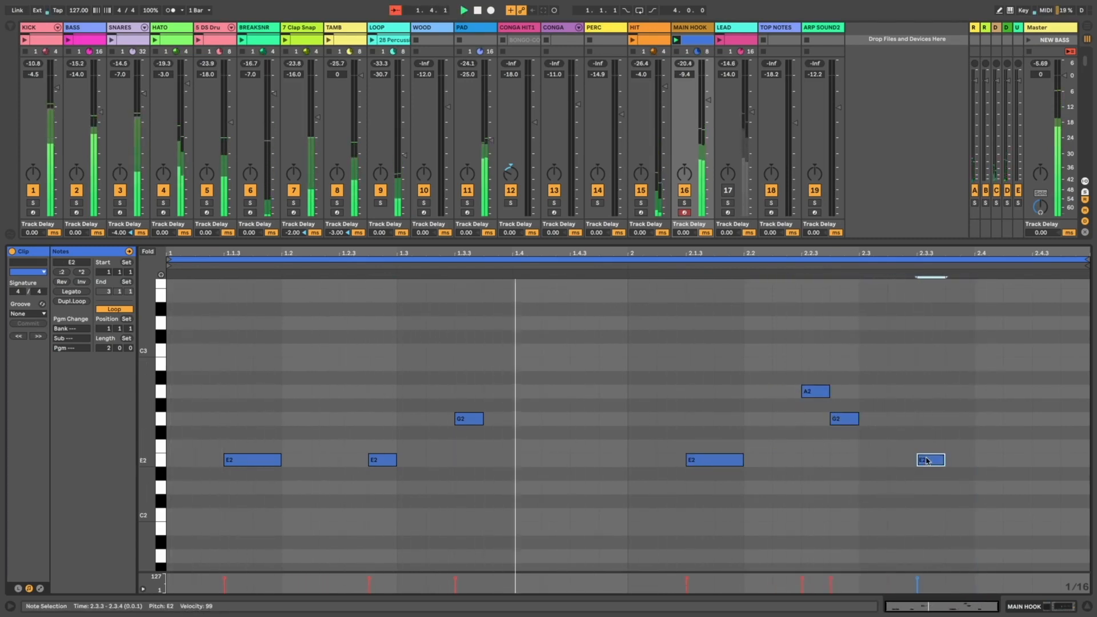
{"action": "left_click_drag", "start_coordinate": [853, 420], "coordinate": [891, 431]}
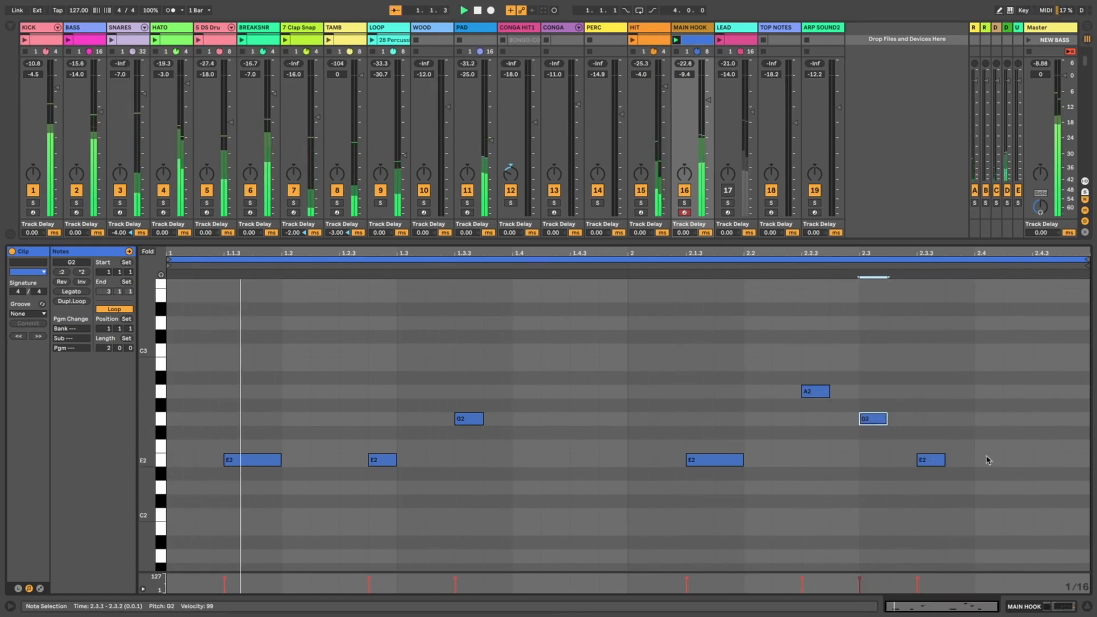
{"action": "double_click", "coordinate": [1040, 462]}
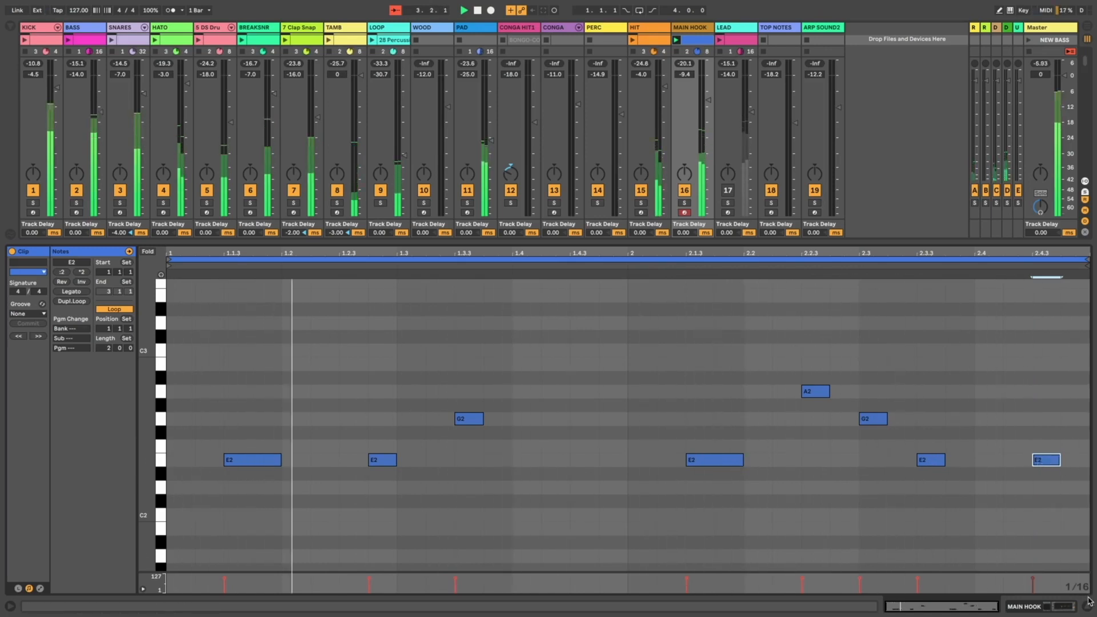
{"action": "key", "text": "ctrl+alt+l"}
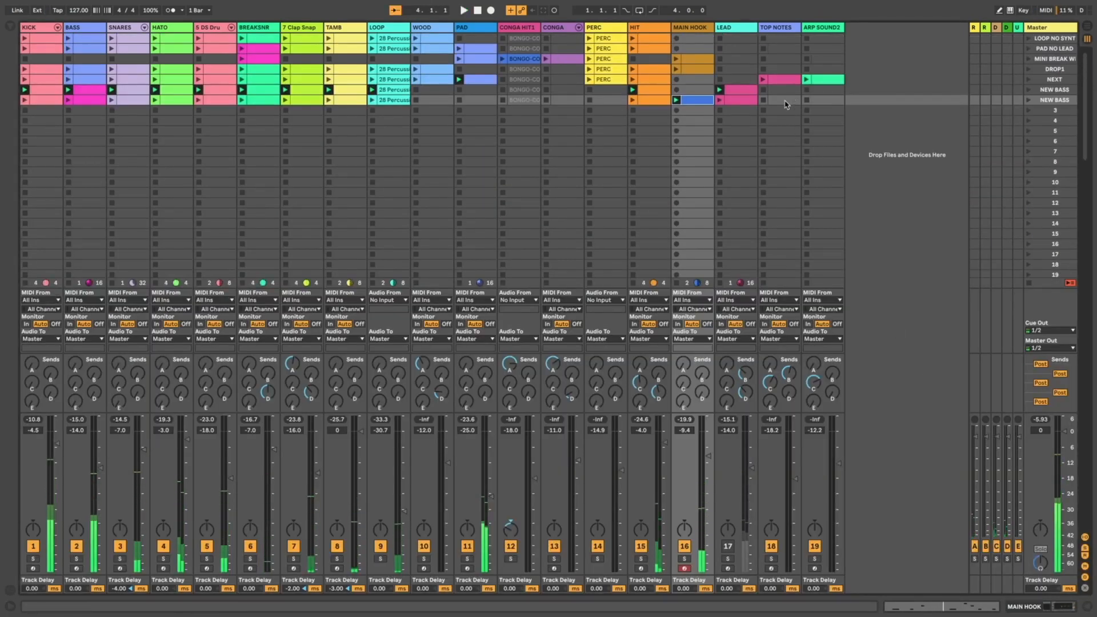
Copy the NEXT scene's TOP NOTES clip into the second NEW BASS scene, launch it and open its notes
{"action": "left_click", "coordinate": [784, 100]}
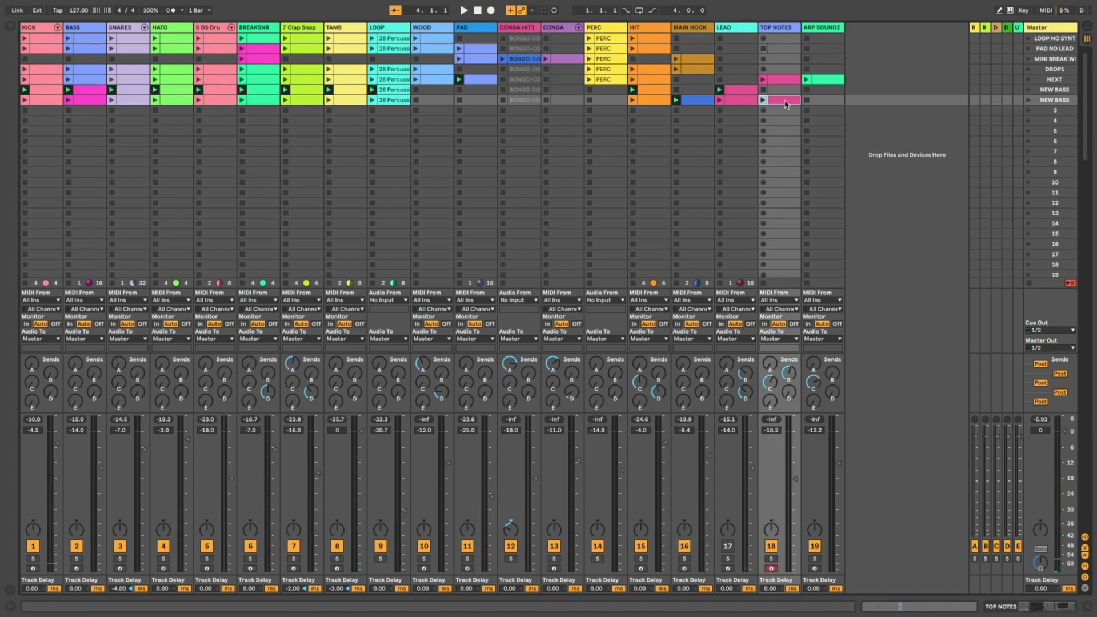
{"action": "left_click", "coordinate": [763, 100]}
{"action": "key", "text": "ctrl+alt+l"}
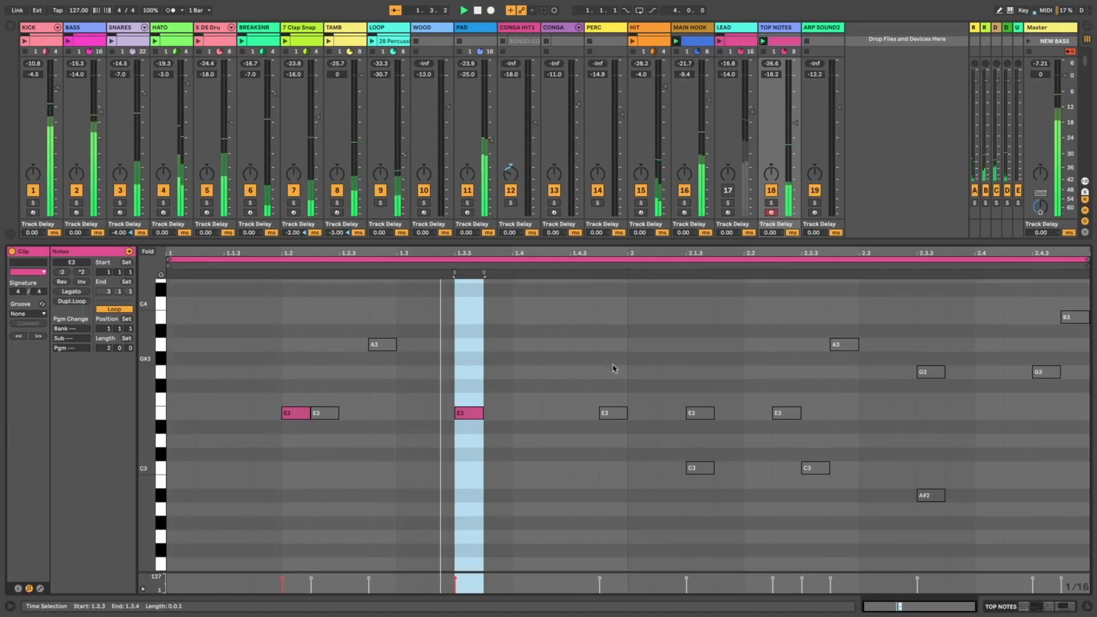
Add two sixteenth notes to the TOP NOTES clip, an A3 at 1.3.4 and a G3 at 1.4.3
{"action": "double_click", "coordinate": [523, 331]}
{"action": "double_click", "coordinate": [574, 304]}
{"action": "left_click_drag", "start_coordinate": [531, 330], "coordinate": [588, 348]}
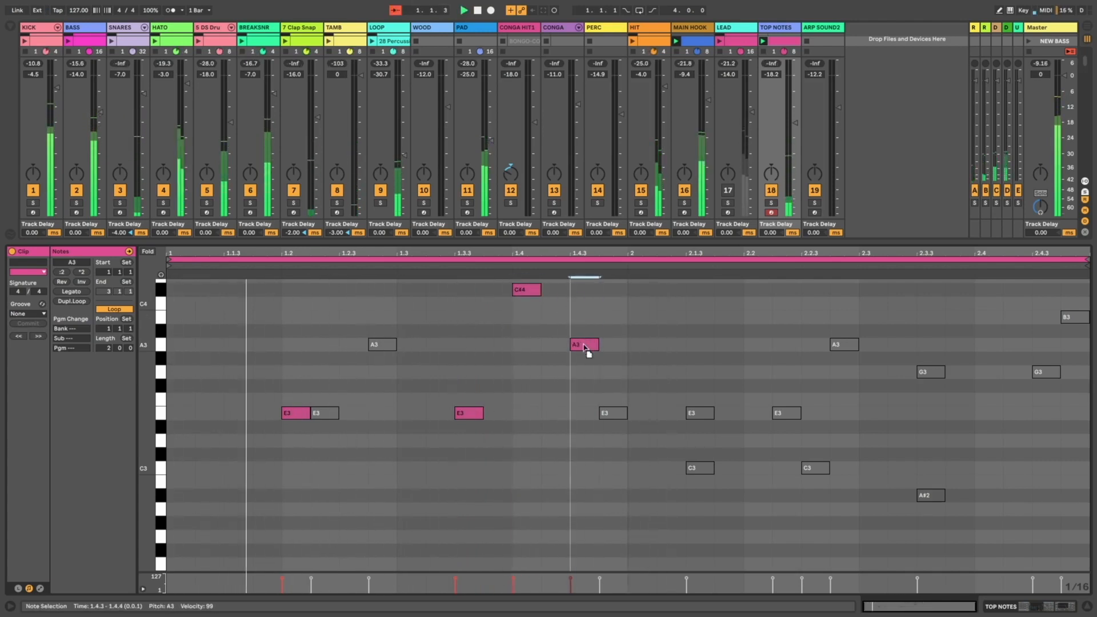
{"action": "left_click_drag", "start_coordinate": [528, 290], "coordinate": [585, 374]}
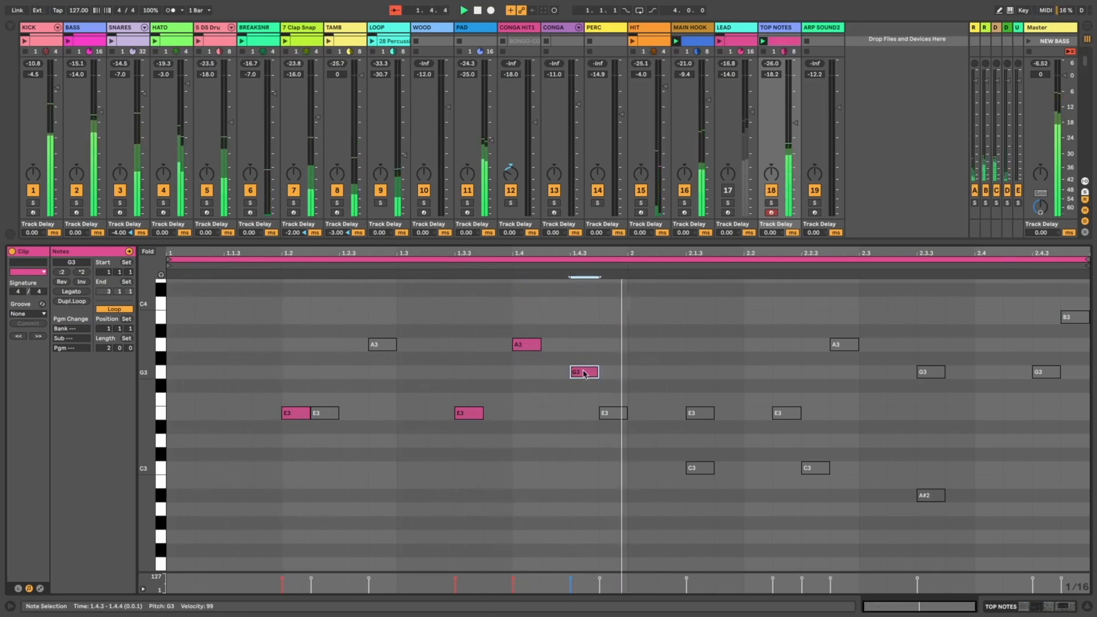
{"action": "left_click_drag", "start_coordinate": [522, 344], "coordinate": [483, 350]}
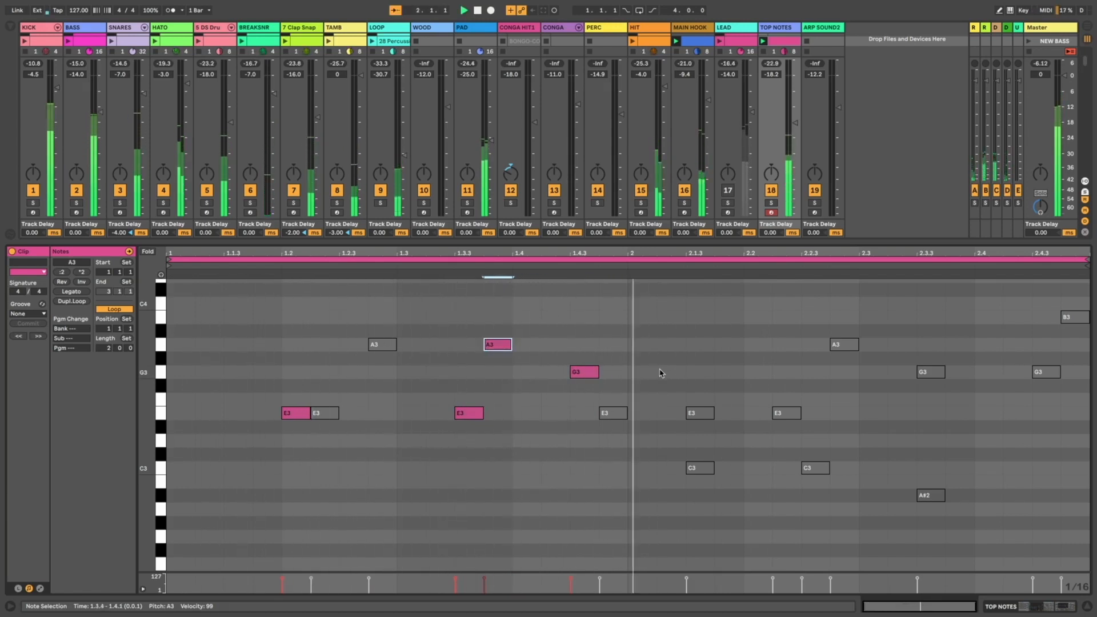
{"action": "left_click", "coordinate": [1088, 607]}
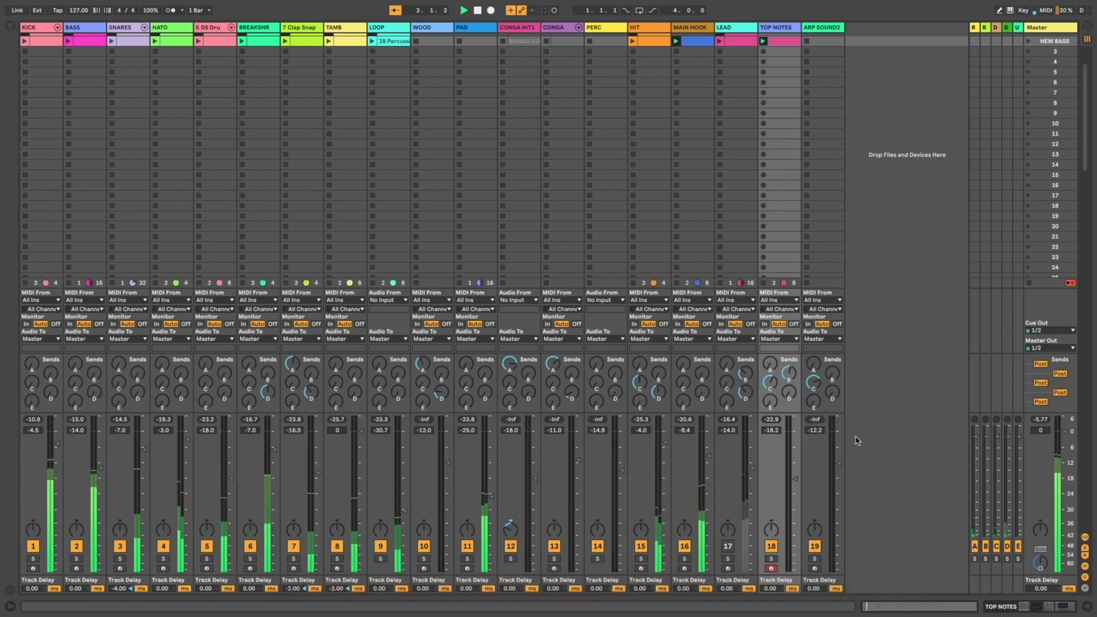
{"action": "scroll", "coordinate": [859, 445], "scroll_direction": "up", "scroll_amount": 3}
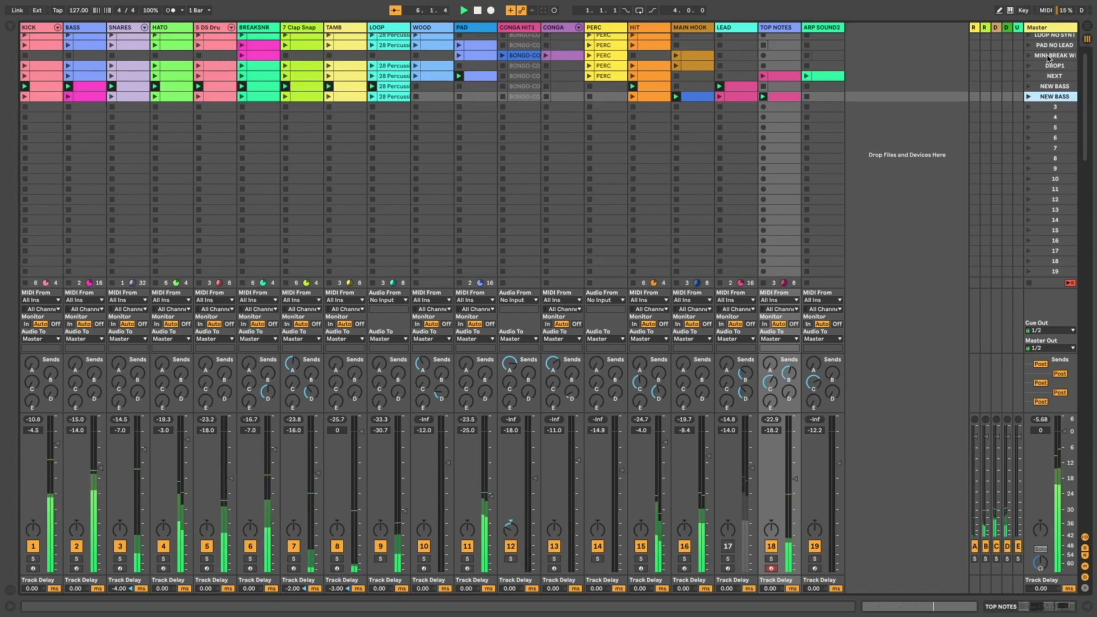
{"action": "left_click", "coordinate": [1056, 108]}
{"action": "key", "text": "super+v"}
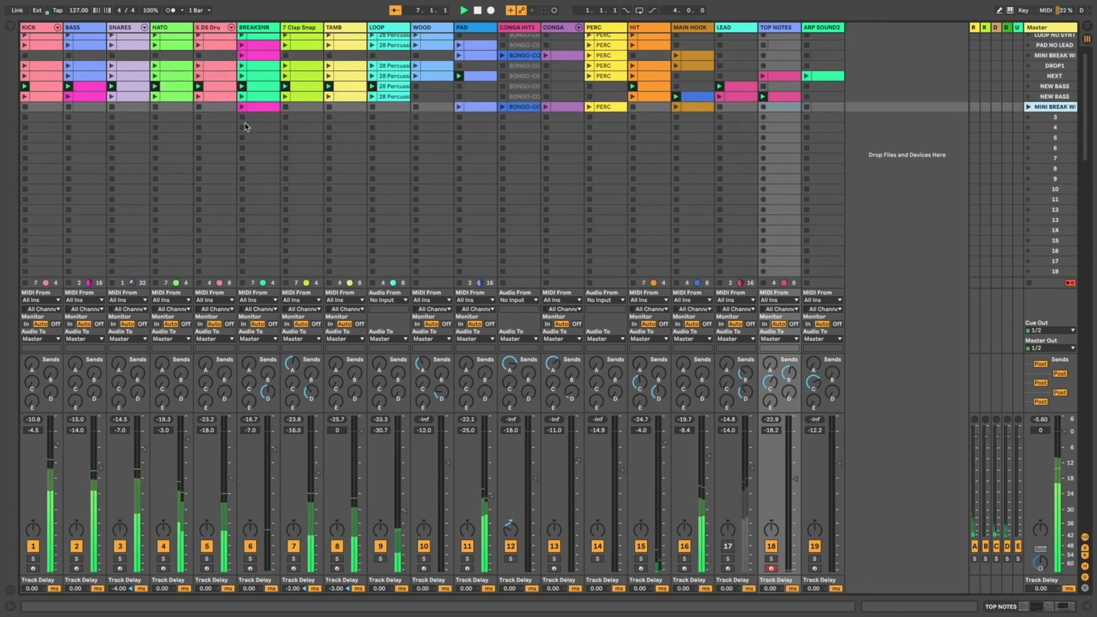
{"action": "left_click", "coordinate": [90, 97]}
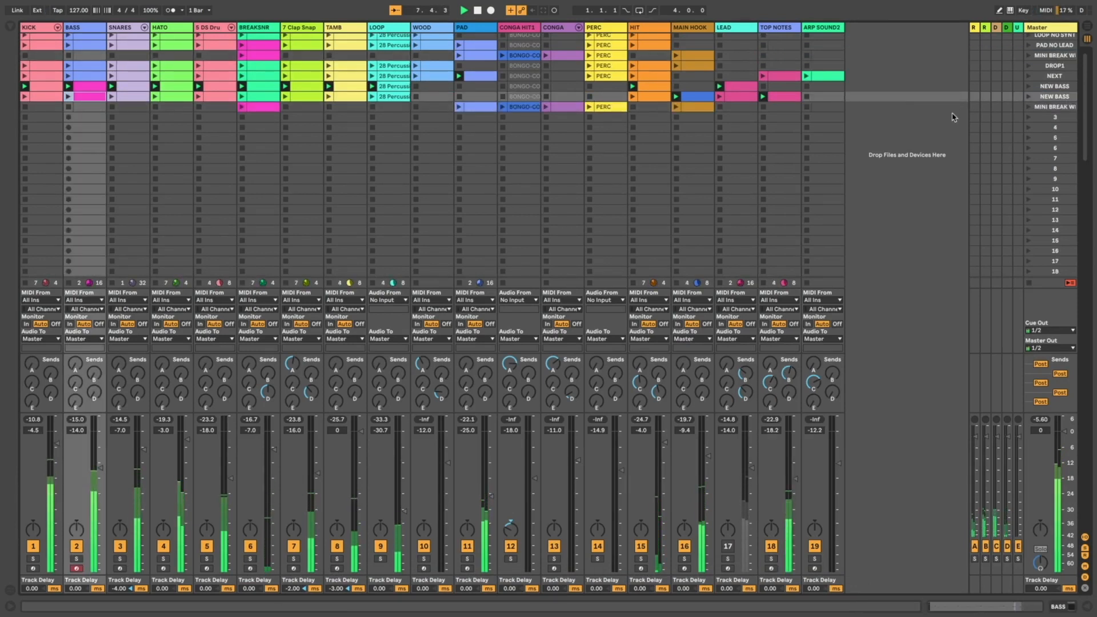
{"action": "key", "text": "super+z"}
Copy the MINI BREAK scene below the second NEW BASS scene and add the NEW BASS scene's pink BASS clip to the copy
{"action": "left_click", "coordinate": [1050, 61]}
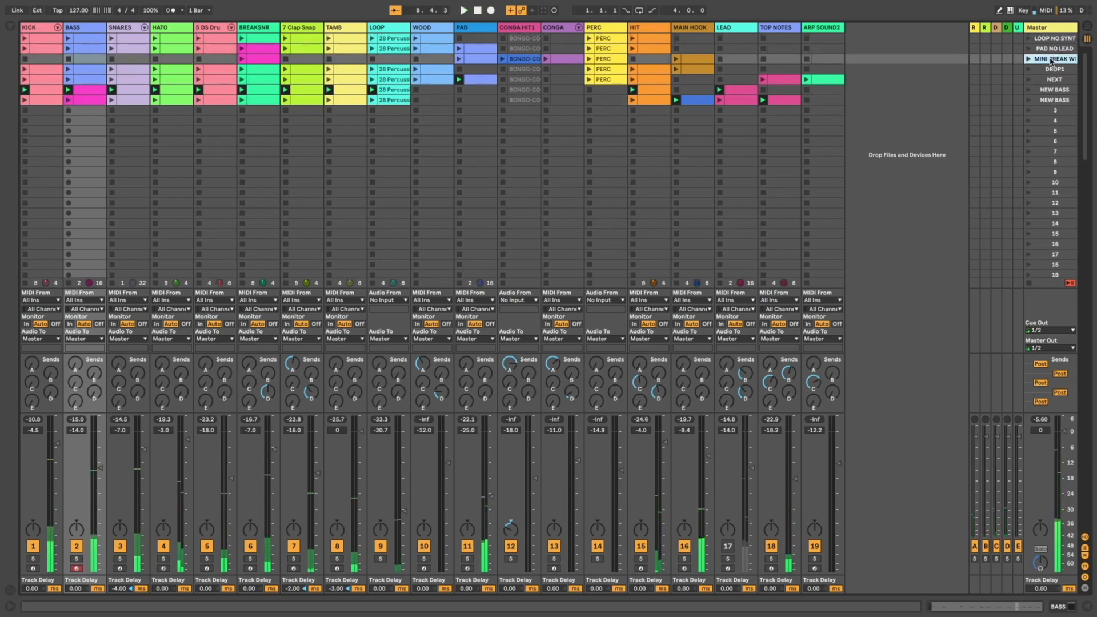
{"action": "left_click", "coordinate": [1055, 112]}
{"action": "key", "text": "super+v"}
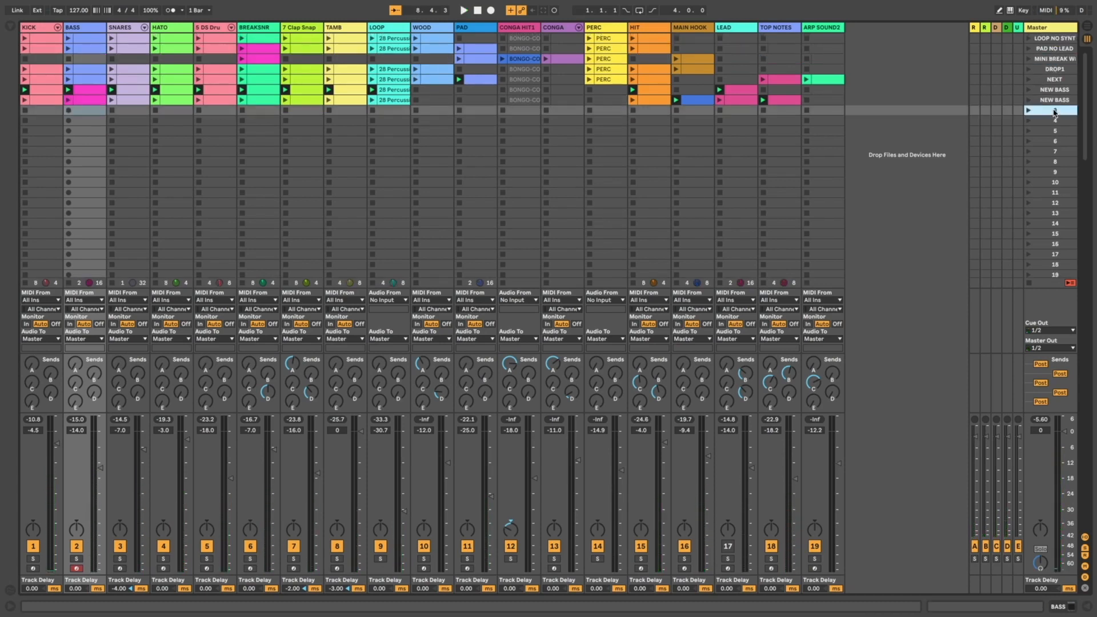
{"action": "left_click", "coordinate": [89, 112]}
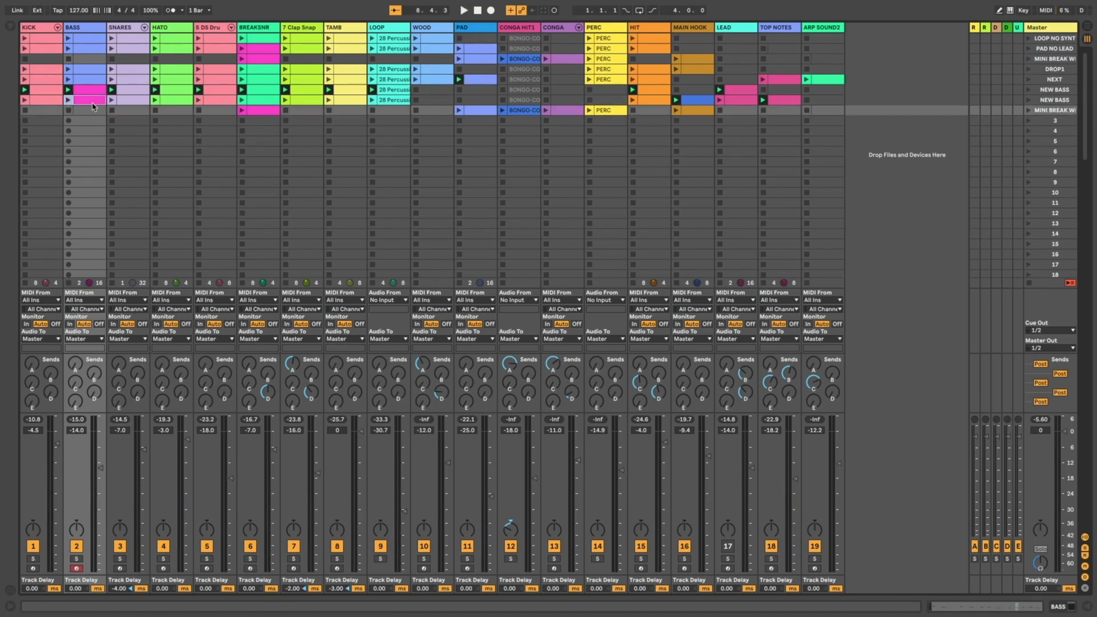
{"action": "left_click_drag", "start_coordinate": [93, 106], "coordinate": [92, 114]}
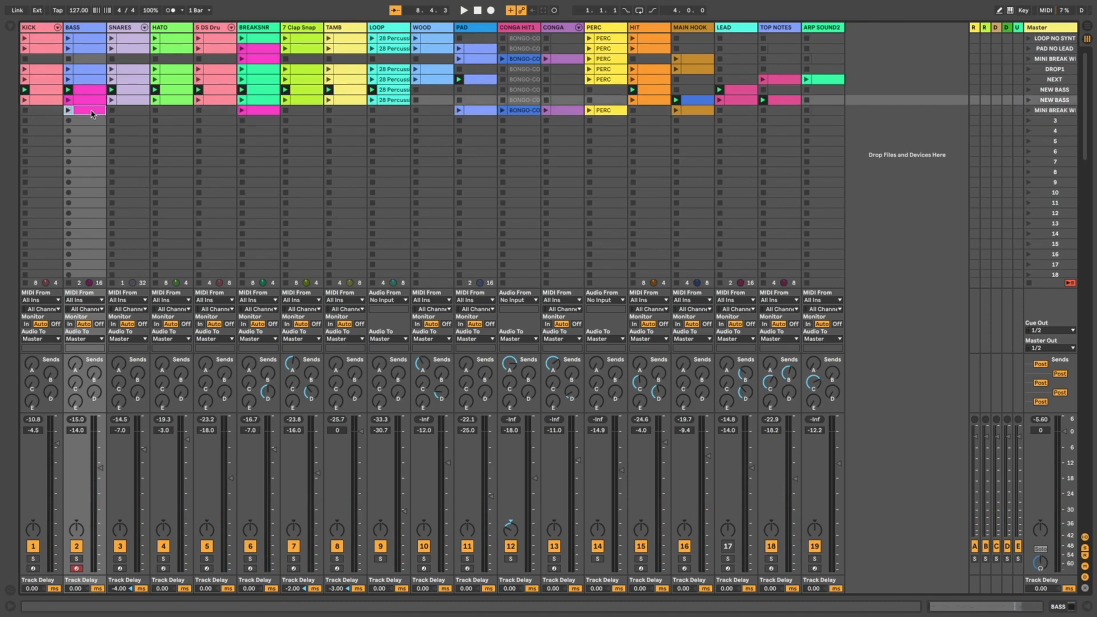
Delete the MAIN HOOK clip from the copied MINI BREAK scene and play the scene
{"action": "left_click", "coordinate": [701, 114]}
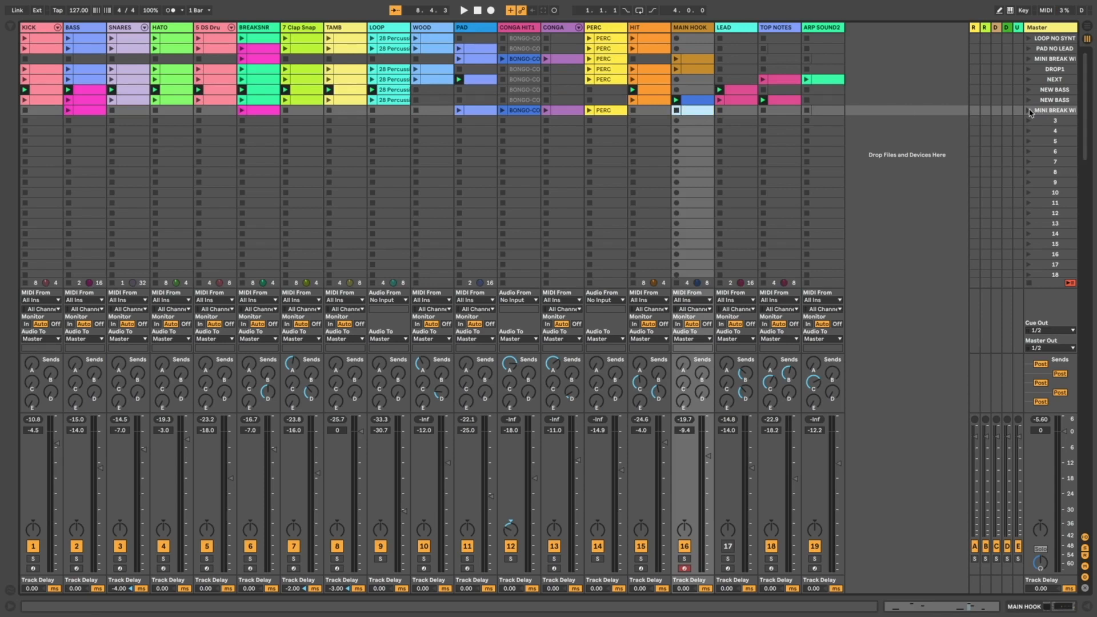
{"action": "left_click", "coordinate": [1030, 111]}
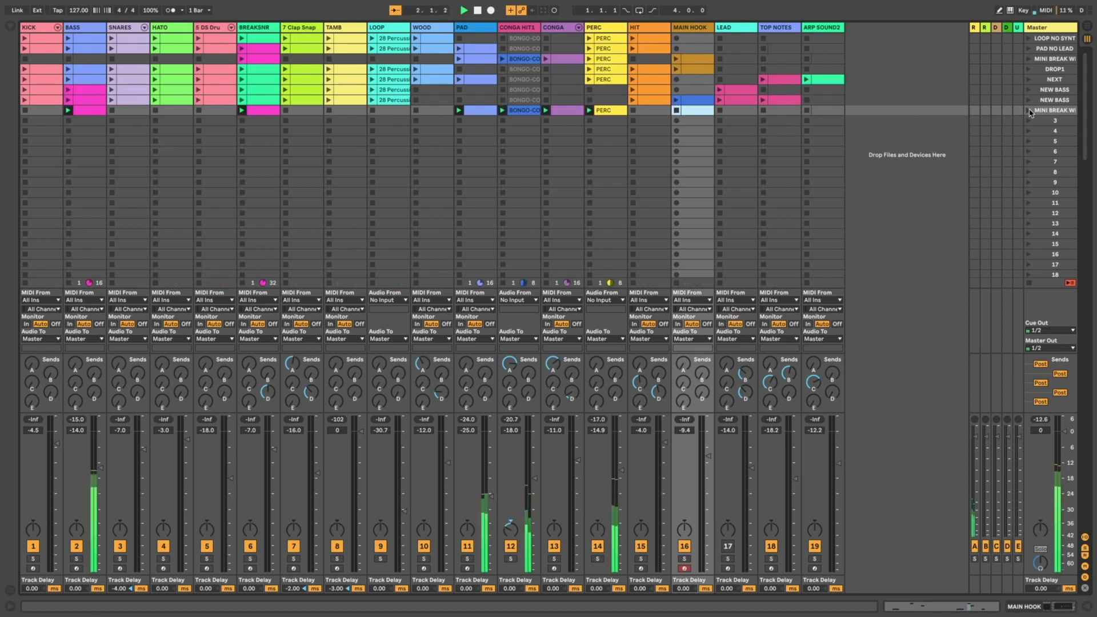
Duplicate the copied MINI BREAK scene and colour the duplicate's BASS clip purple
{"action": "left_click", "coordinate": [1049, 111]}
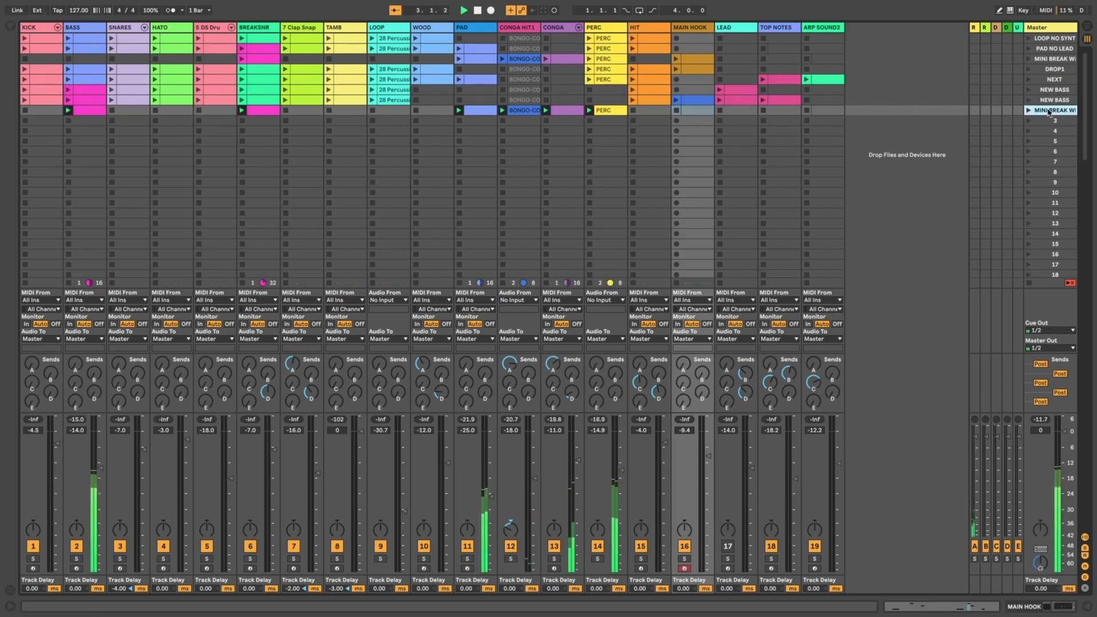
{"action": "key", "text": "ctrl+d"}
{"action": "right_click", "coordinate": [83, 121]}
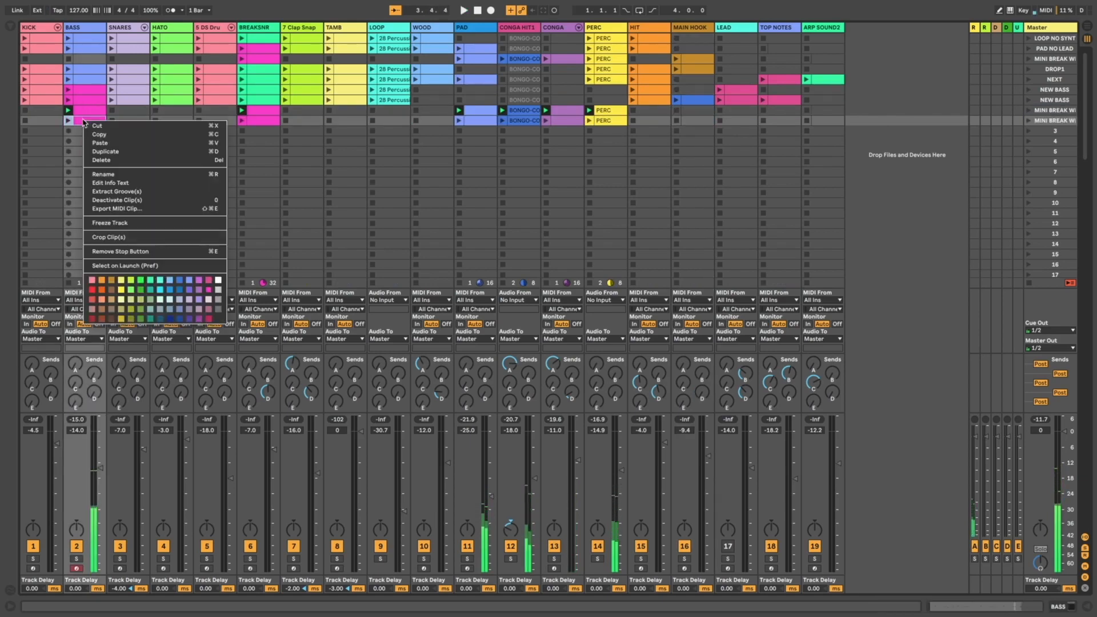
{"action": "left_click", "coordinate": [195, 298]}
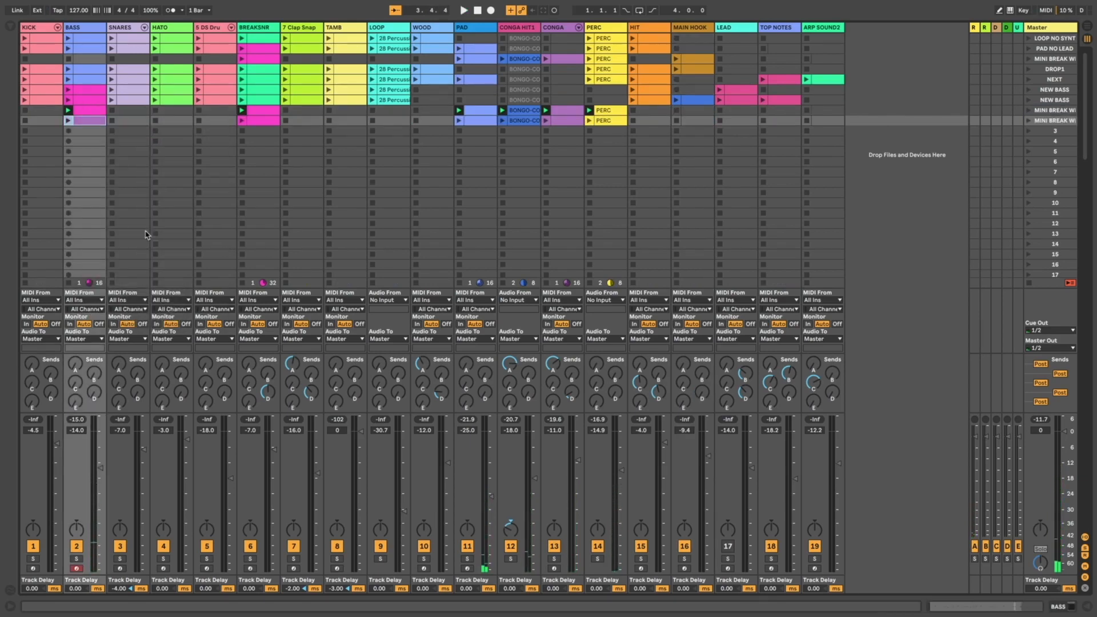
Open the purple BASS clip's notes and select all of its A2 notes for review
{"action": "double_click", "coordinate": [99, 125]}
{"action": "scroll", "coordinate": [370, 426], "scroll_direction": "down", "scroll_amount": 3}
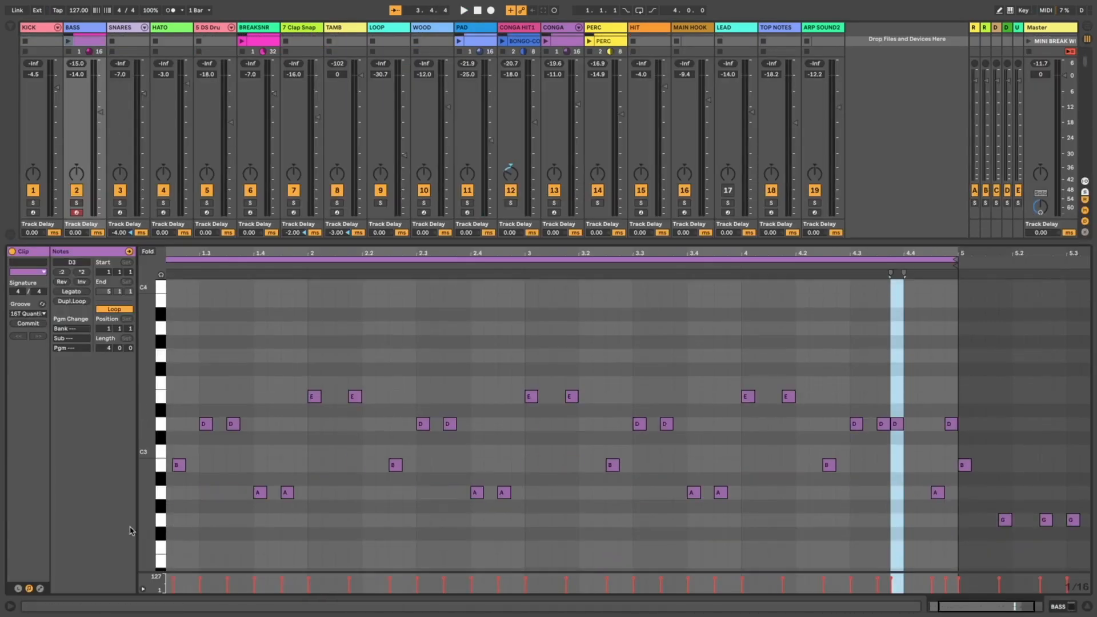
{"action": "left_click", "coordinate": [159, 493]}
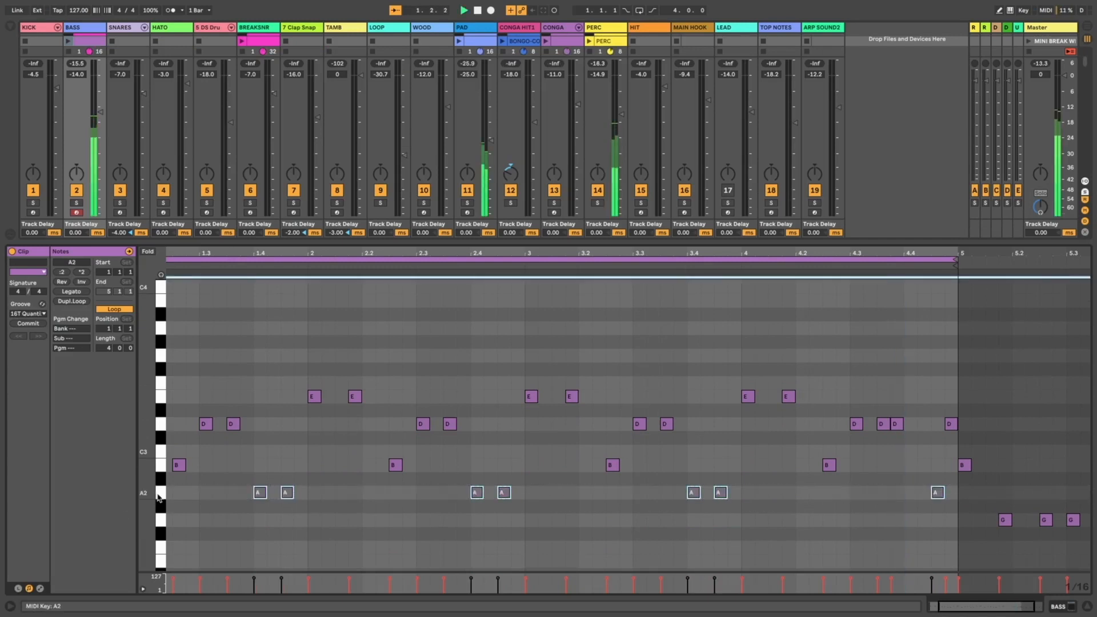
{"action": "scroll", "coordinate": [790, 94], "scroll_direction": "up", "scroll_amount": 1}
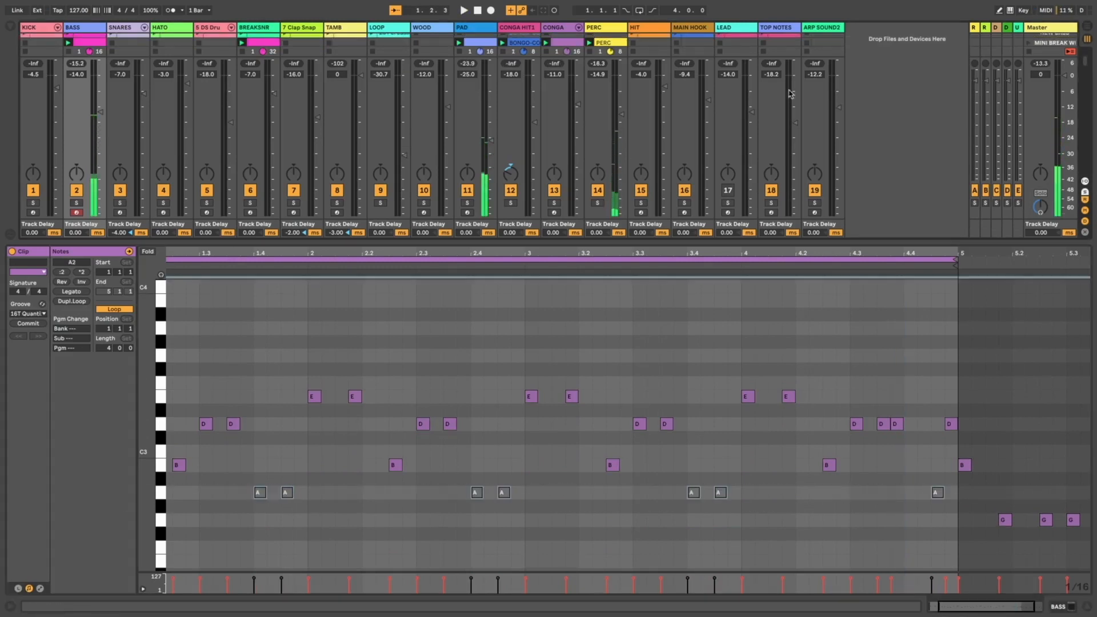
{"action": "left_click", "coordinate": [1088, 606]}
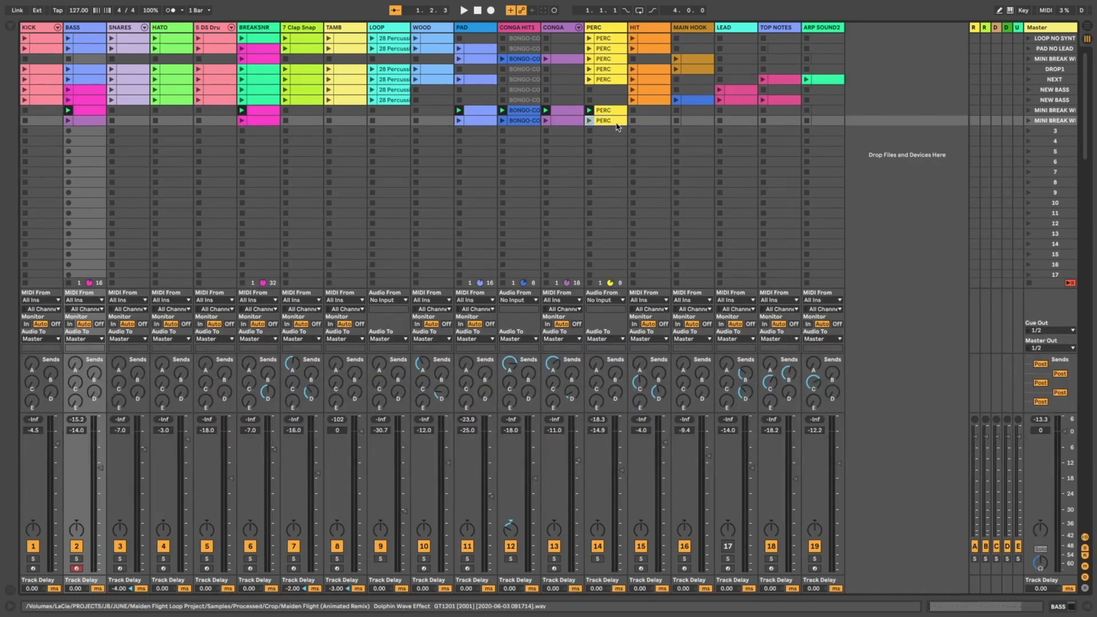
Delete the PERC clip from the lowest MINI BREAK scene and copy the NEW BASS scene's 7 Clap Snap clip into it
{"action": "left_click", "coordinate": [618, 125]}
{"action": "key", "text": "Delete"}
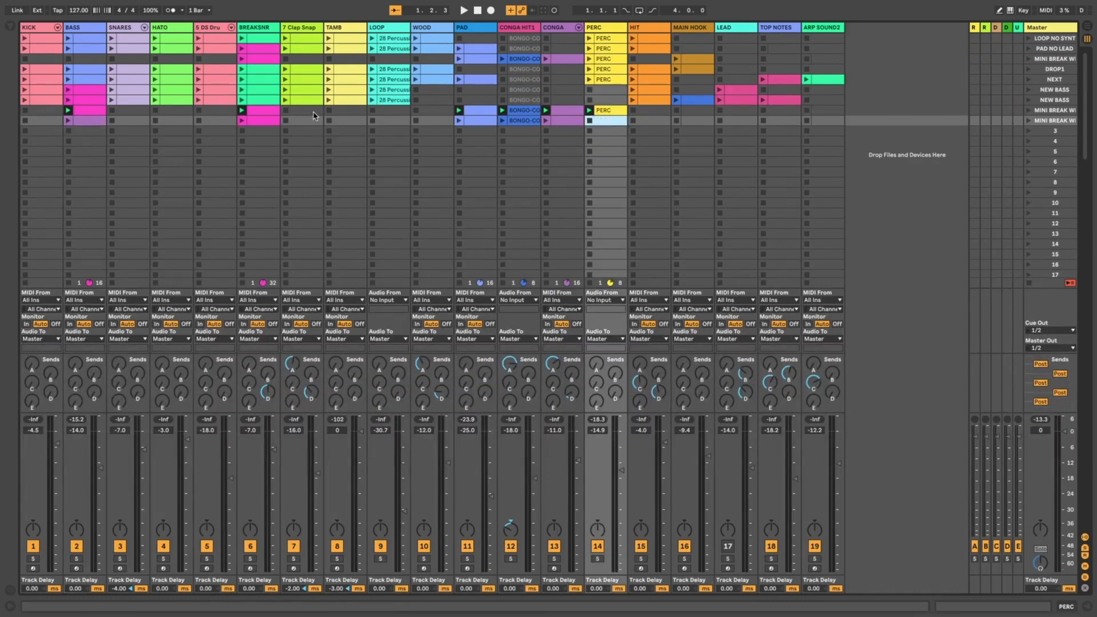
{"action": "left_click", "coordinate": [307, 102]}
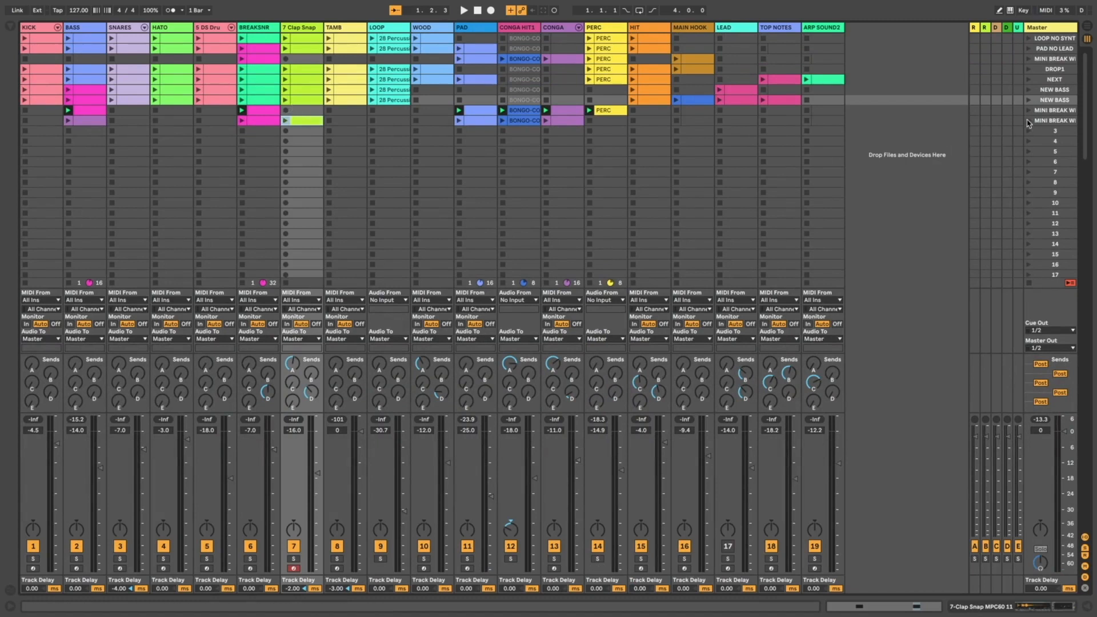
Play the lowest MINI BREAK scene, renaming it BEFORE DROP and the MINI BREAK scene directly above it MAIN BREAK
{"action": "left_click", "coordinate": [1029, 121]}
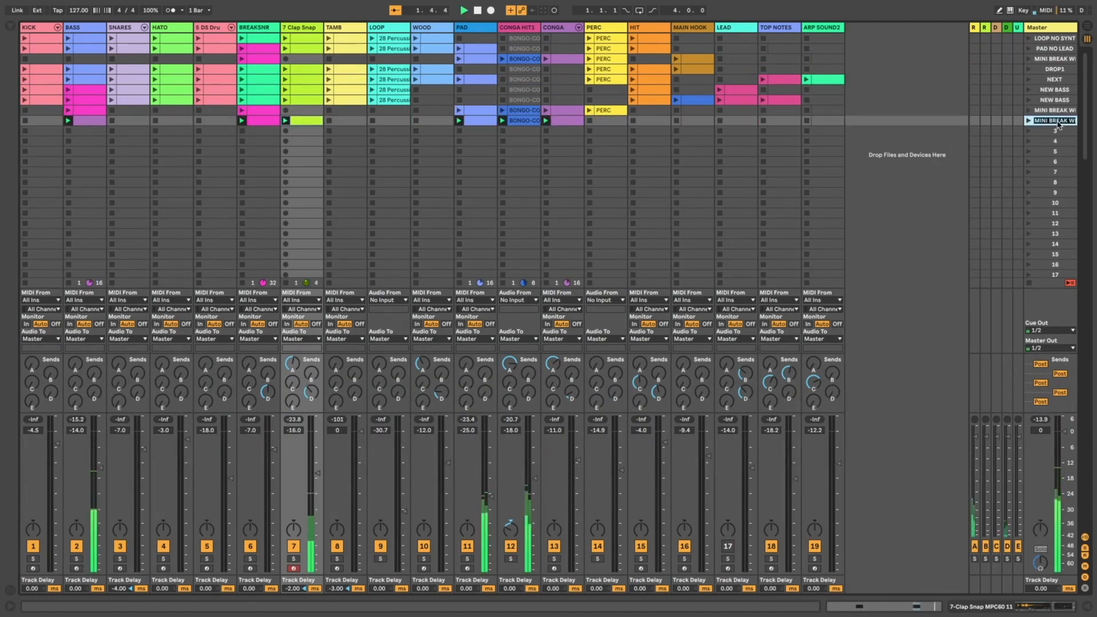
{"action": "type", "text": "BEFORE DROP"}
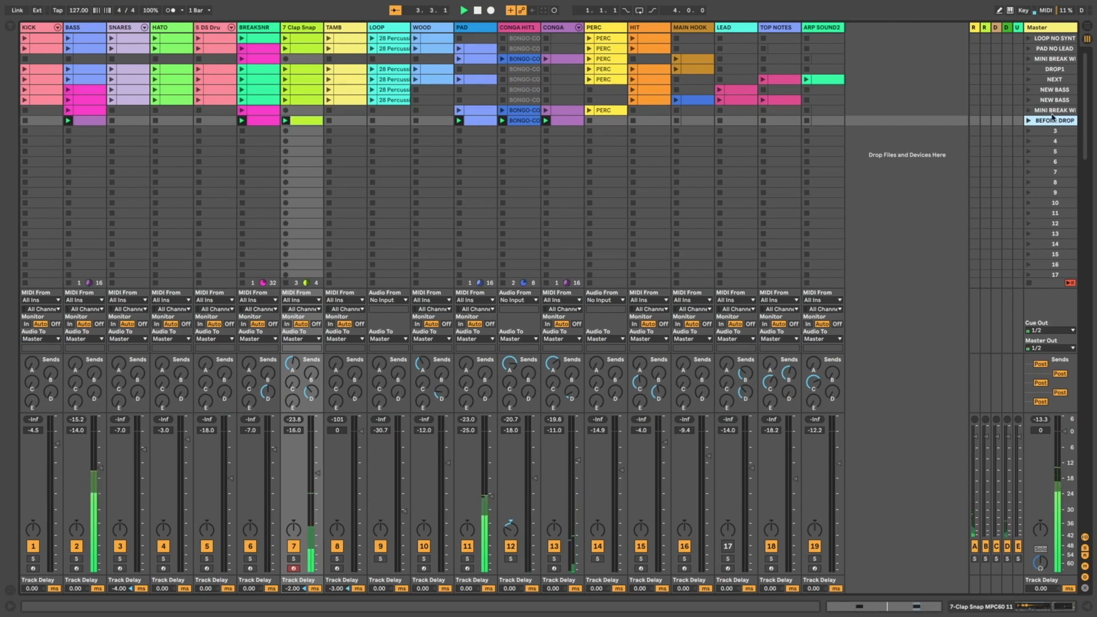
{"action": "left_click", "coordinate": [1055, 111]}
{"action": "key", "text": "ctrl+r"}
{"action": "type", "text": "MAIN"}
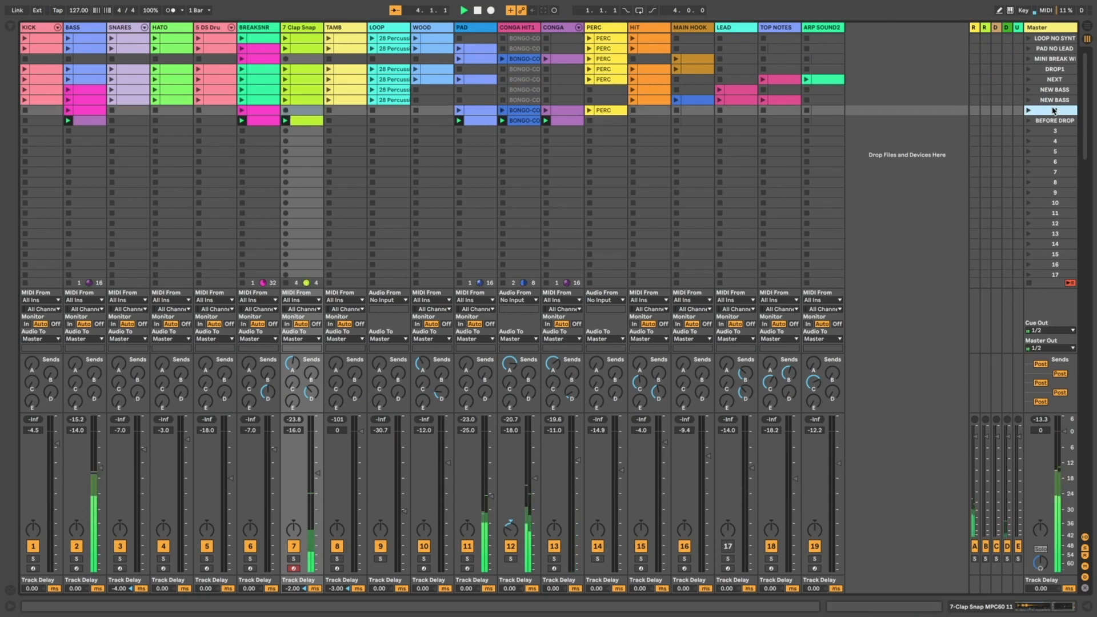
{"action": "type", "text": " BREAK"}
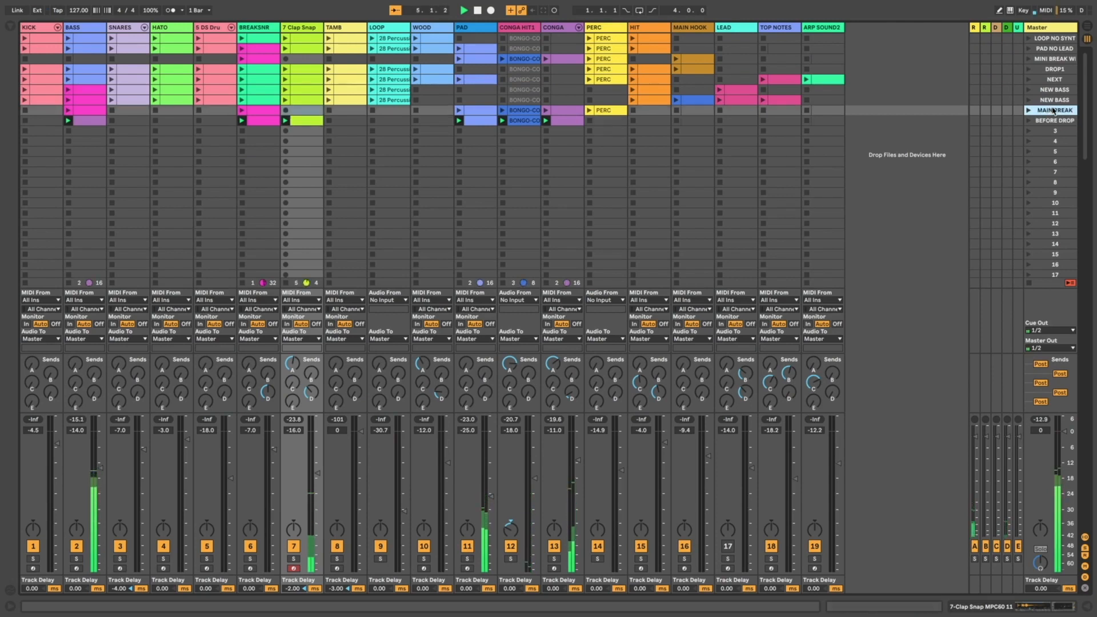
Duplicate the loop of the BEFORE DROP scene's purple BASS clip to 8 bars and delete its notes in bar 8
{"action": "left_click", "coordinate": [98, 122]}
{"action": "double_click", "coordinate": [99, 123]}
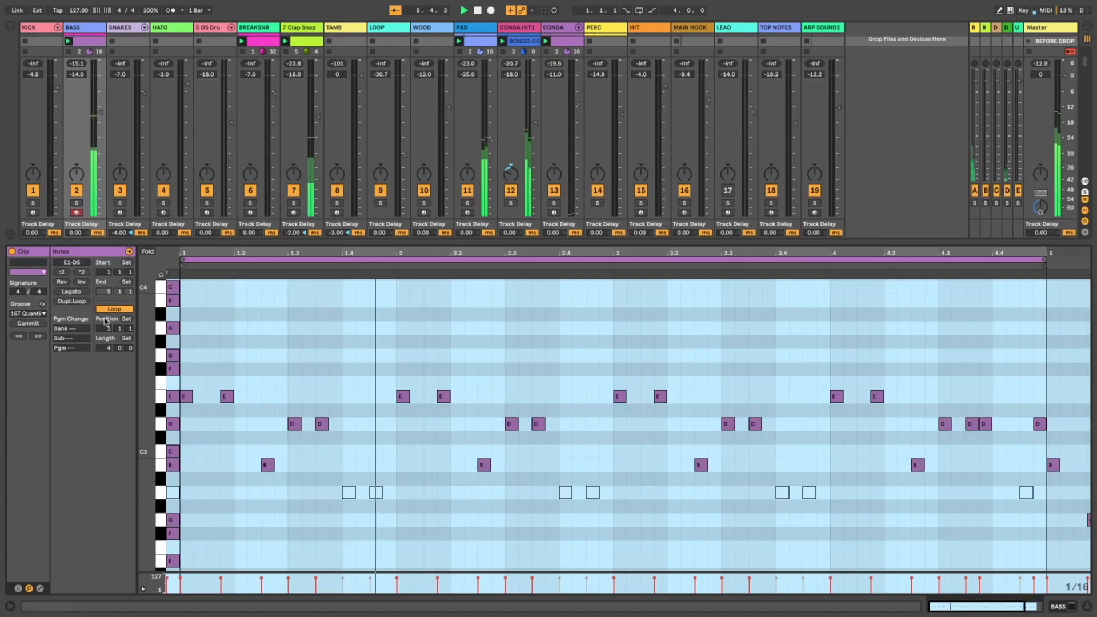
{"action": "left_click", "coordinate": [73, 301]}
{"action": "scroll", "coordinate": [639, 386], "scroll_direction": "right", "scroll_amount": 2}
{"action": "left_click_drag", "start_coordinate": [888, 511], "coordinate": [942, 357]}
{"action": "left_click_drag", "start_coordinate": [944, 385], "coordinate": [1013, 502]}
{"action": "key", "text": "Delete"}
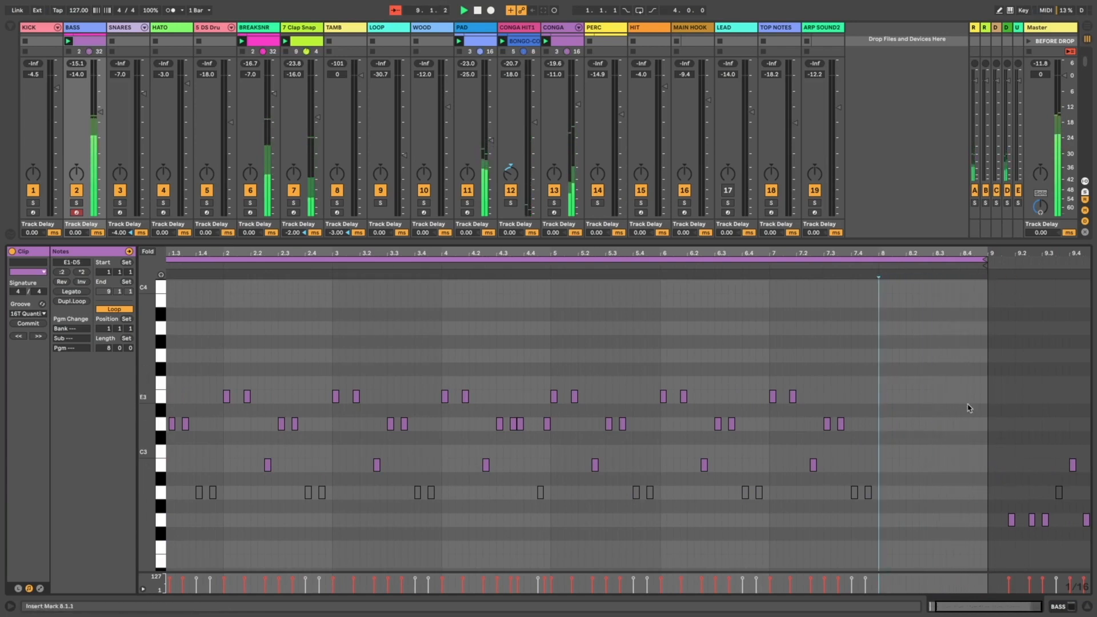
Close the BASS clip's notes and play the DROP1 scene to hear how it follows BEFORE DROP
{"action": "left_click", "coordinate": [1088, 606]}
{"action": "scroll", "coordinate": [475, 233], "scroll_direction": "up", "scroll_amount": 4}
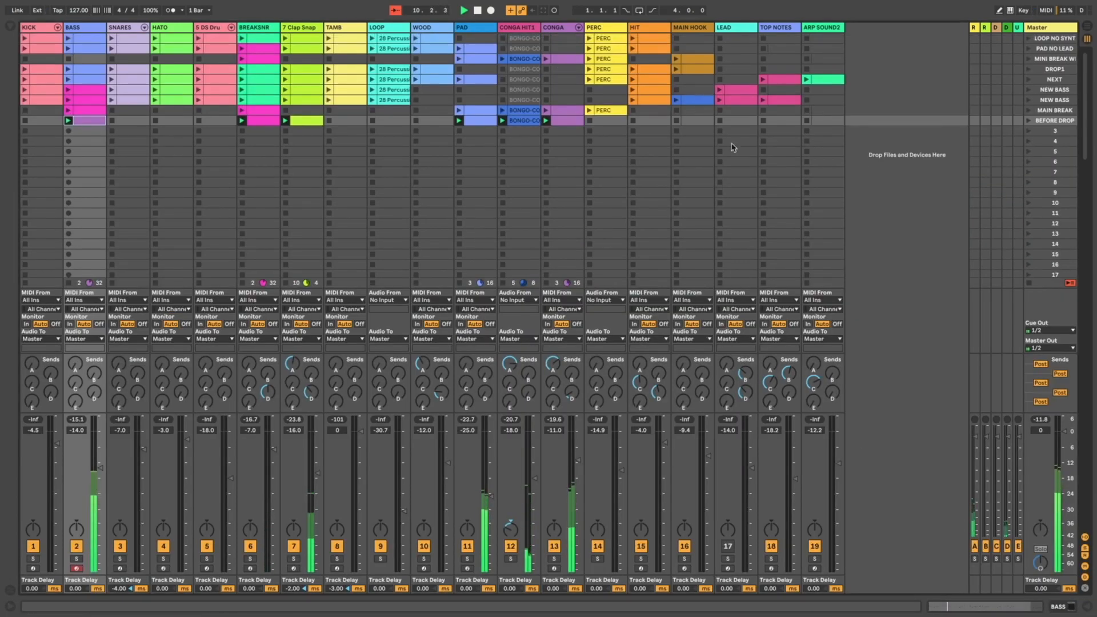
{"action": "left_click", "coordinate": [1054, 68]}
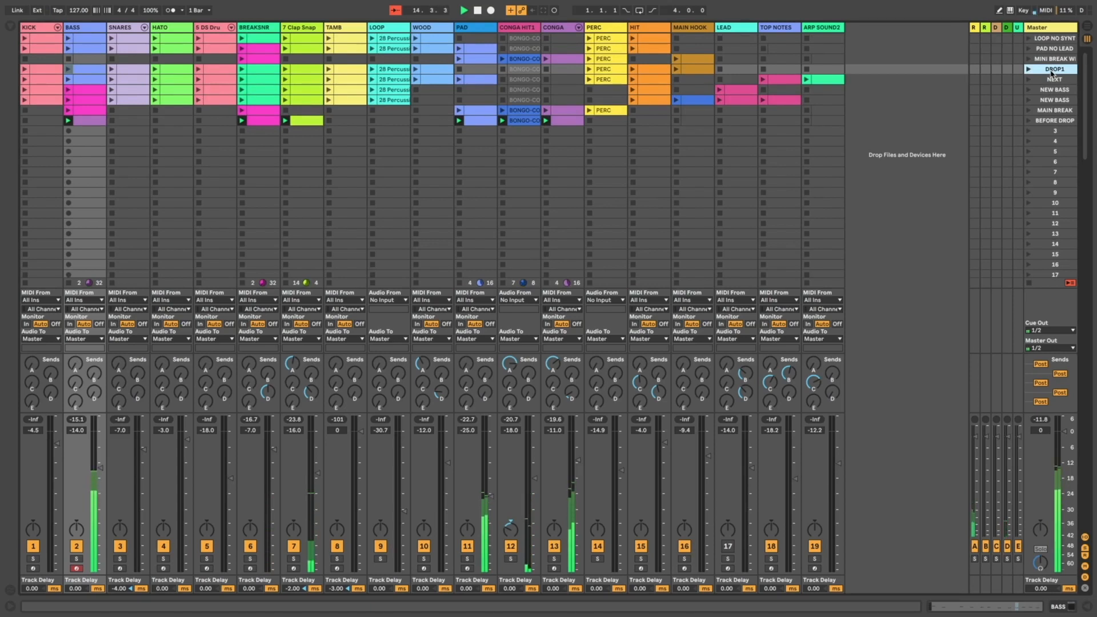
{"action": "left_click", "coordinate": [1029, 69]}
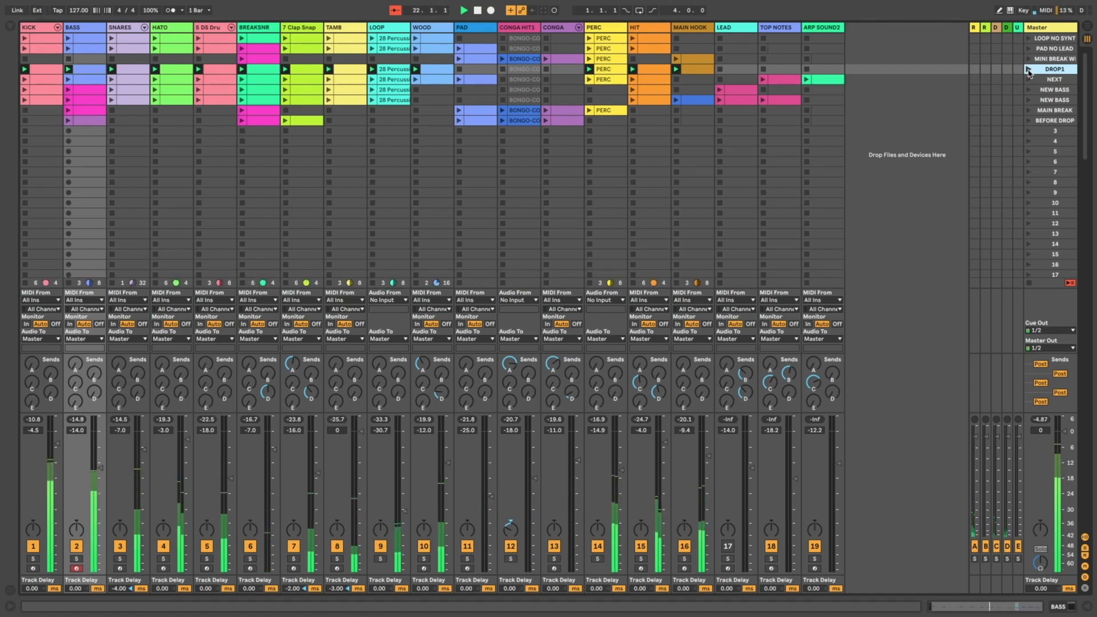
Collapse all tracks in the arrangement and place the insert marker at bar 1
{"action": "left_click", "coordinate": [1088, 30]}
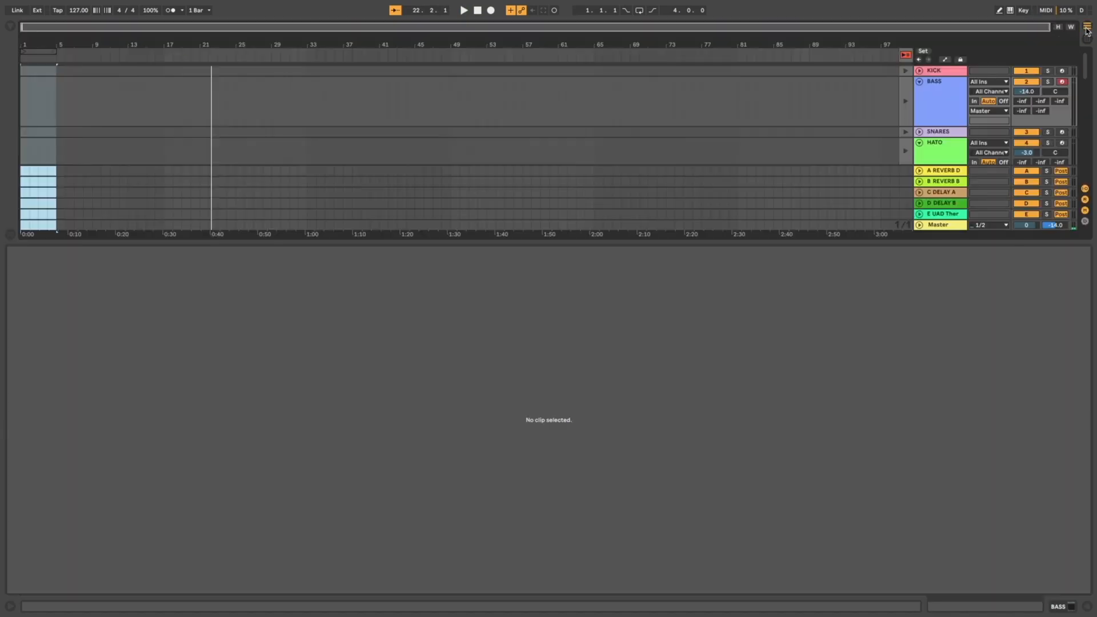
{"action": "left_click", "coordinate": [1088, 608]}
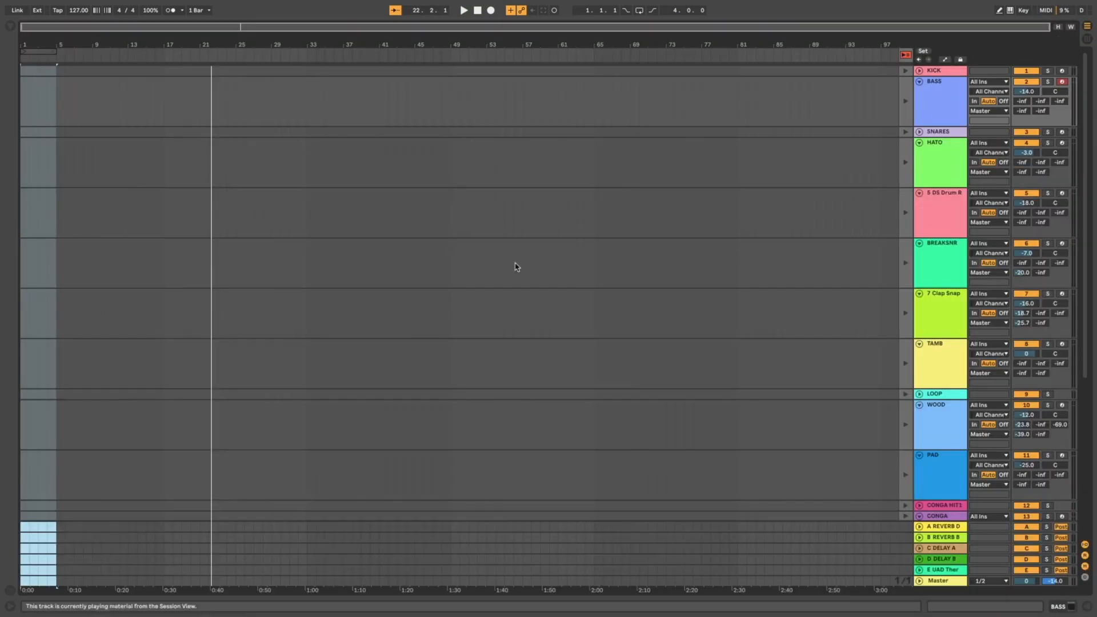
{"action": "left_click", "coordinate": [933, 301]}
{"action": "key", "text": "super+a"}
{"action": "left_click", "coordinate": [920, 294]}
{"action": "left_click", "coordinate": [890, 292]}
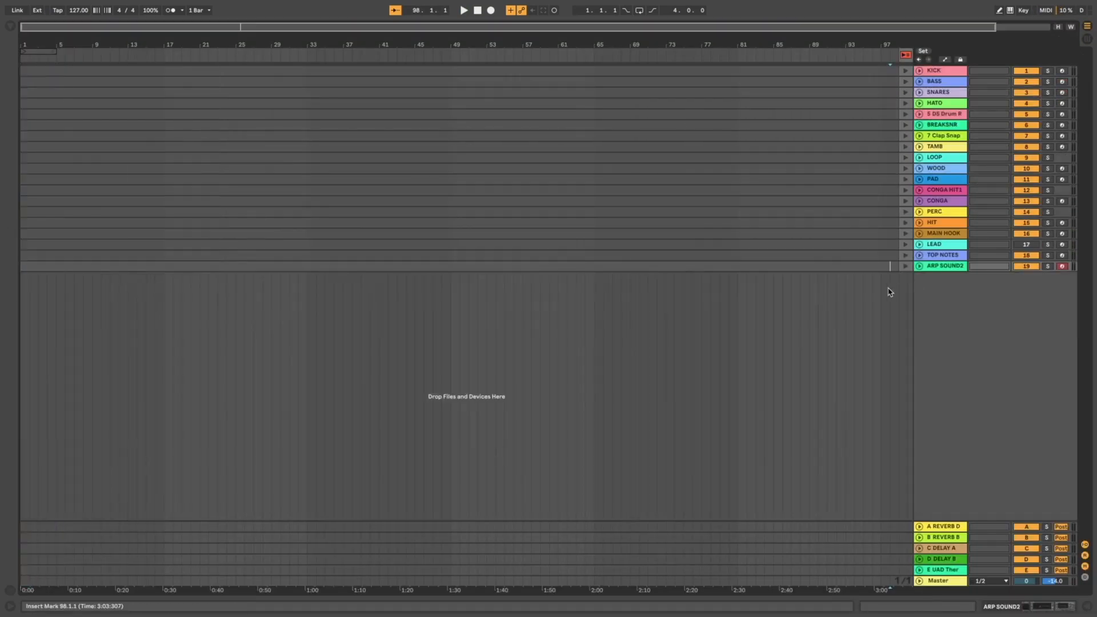
{"action": "left_click", "coordinate": [24, 74]}
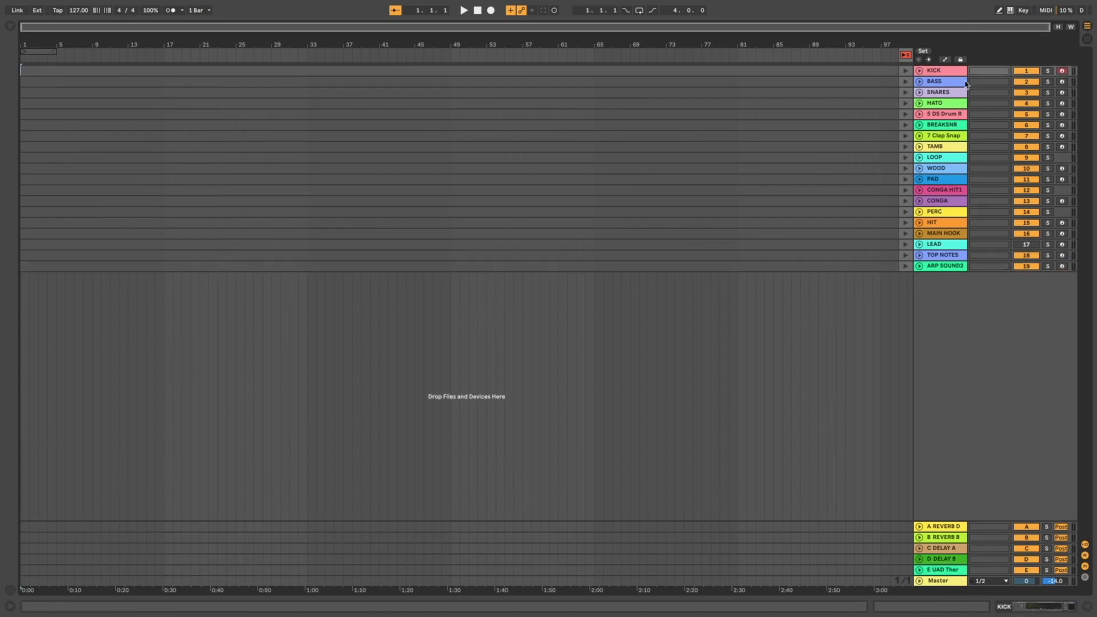
Start recording the scenes into the arrangement, launching the LOOP NO SYNT scene followed by PAD NO LEAD
{"action": "left_click", "coordinate": [1090, 40]}
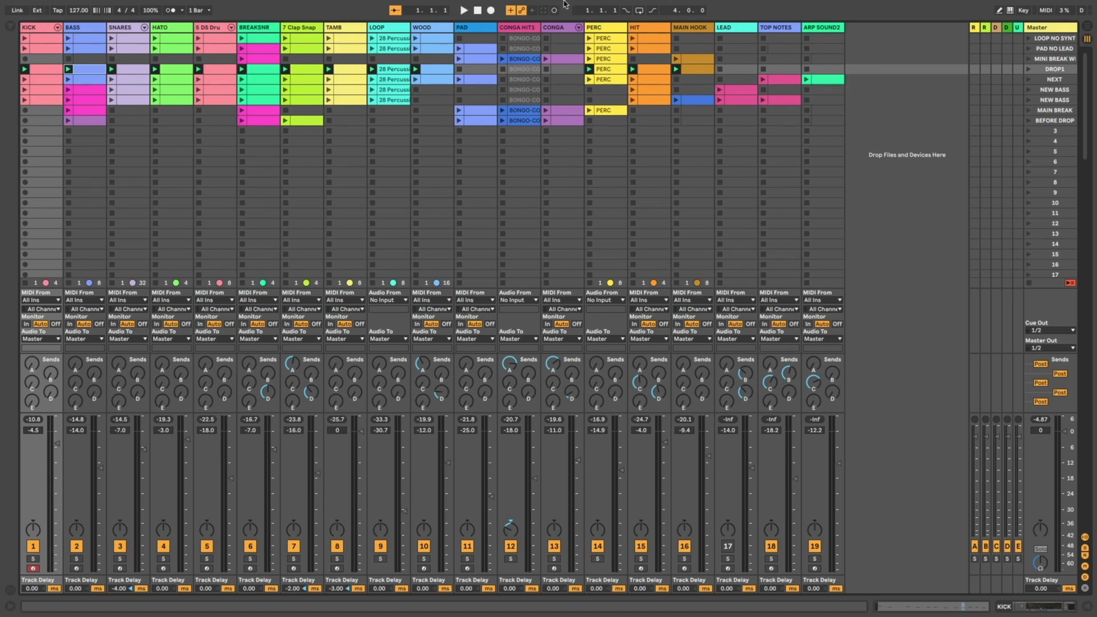
{"action": "left_click", "coordinate": [491, 10]}
{"action": "left_click", "coordinate": [1029, 39]}
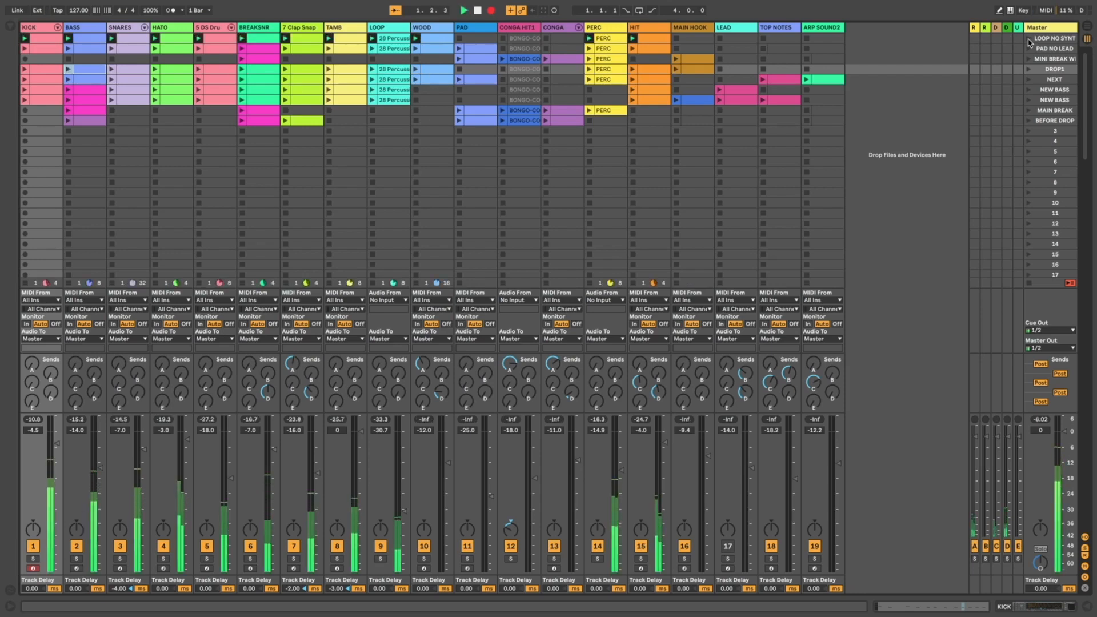
{"action": "left_click", "coordinate": [1089, 26]}
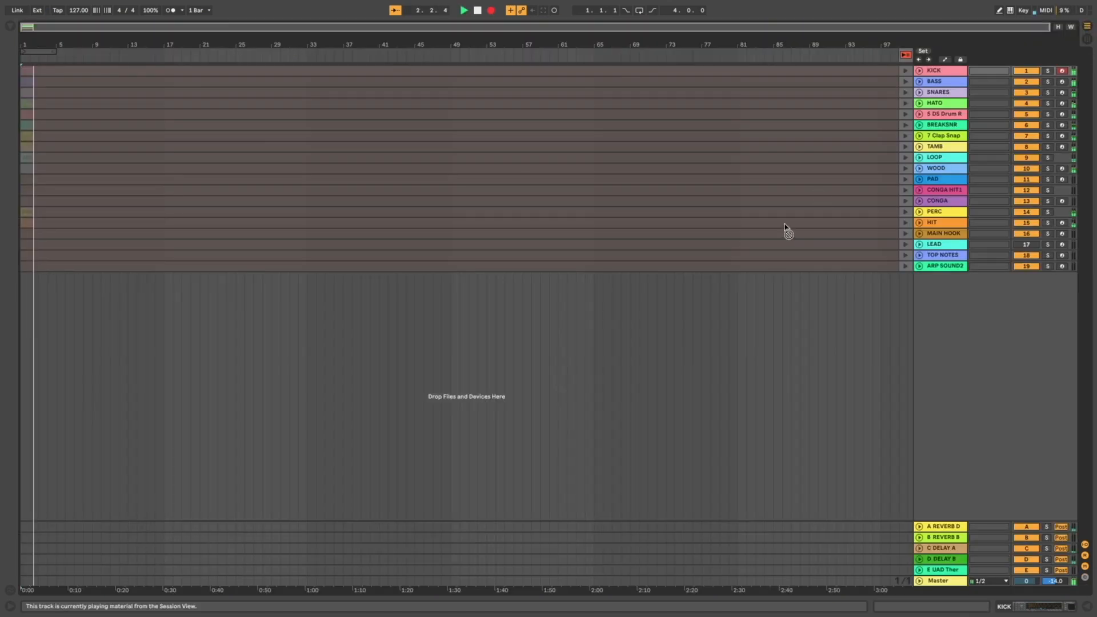
{"action": "key", "text": "Tab"}
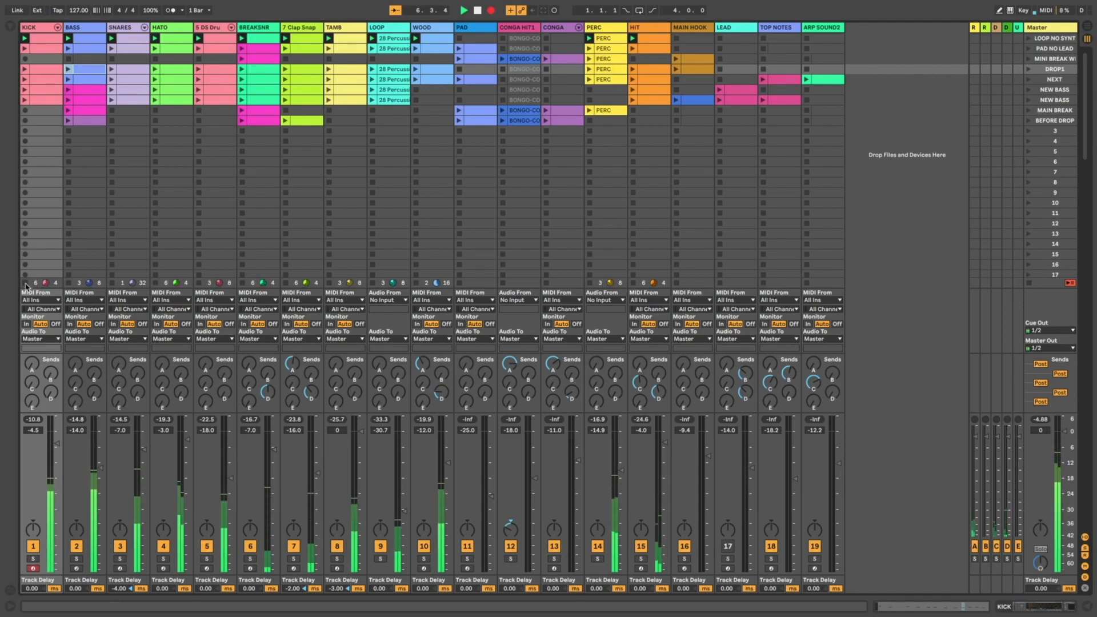
{"action": "left_click", "coordinate": [36, 252]}
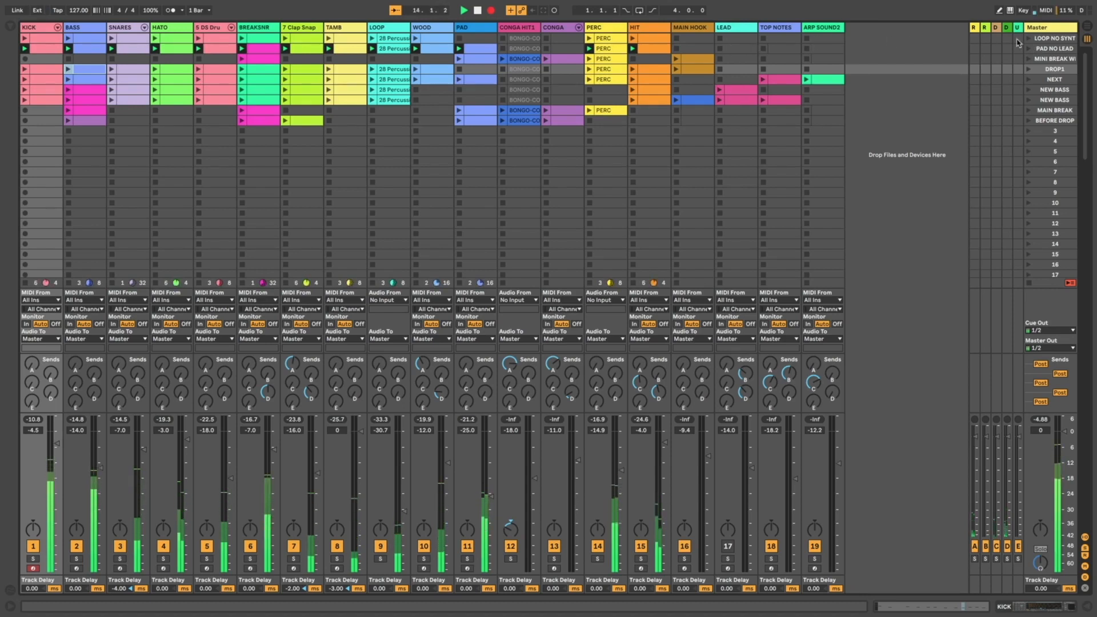
Launch the MINI BREAK scene, stop its PERC clip partway through, and continue the recording with the DROP1 scene
{"action": "left_click", "coordinate": [1049, 60]}
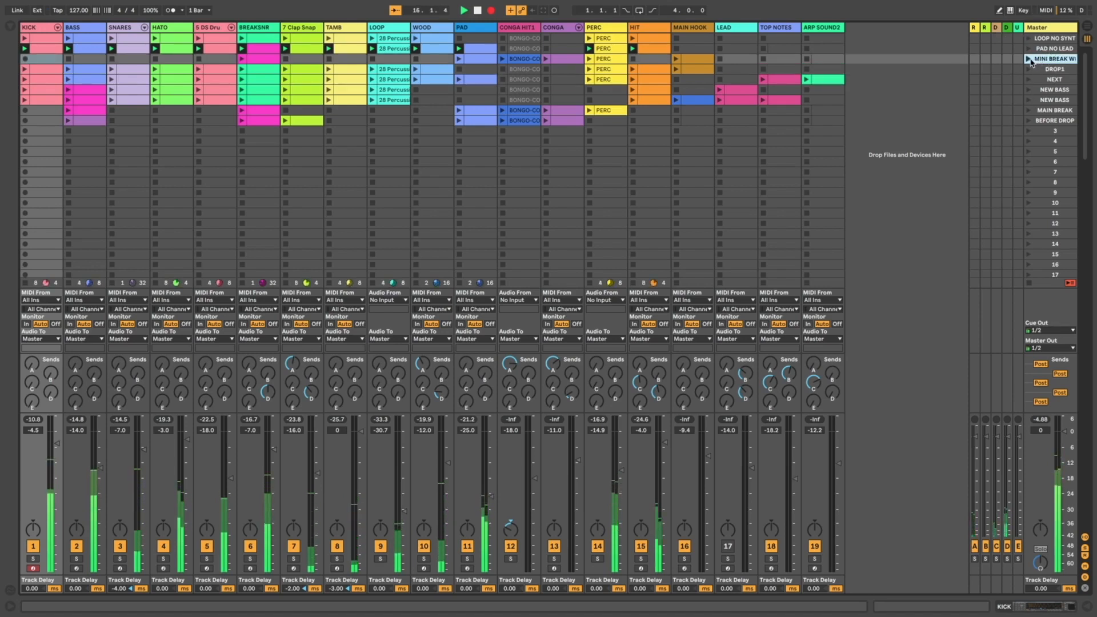
{"action": "left_click", "coordinate": [1030, 60]}
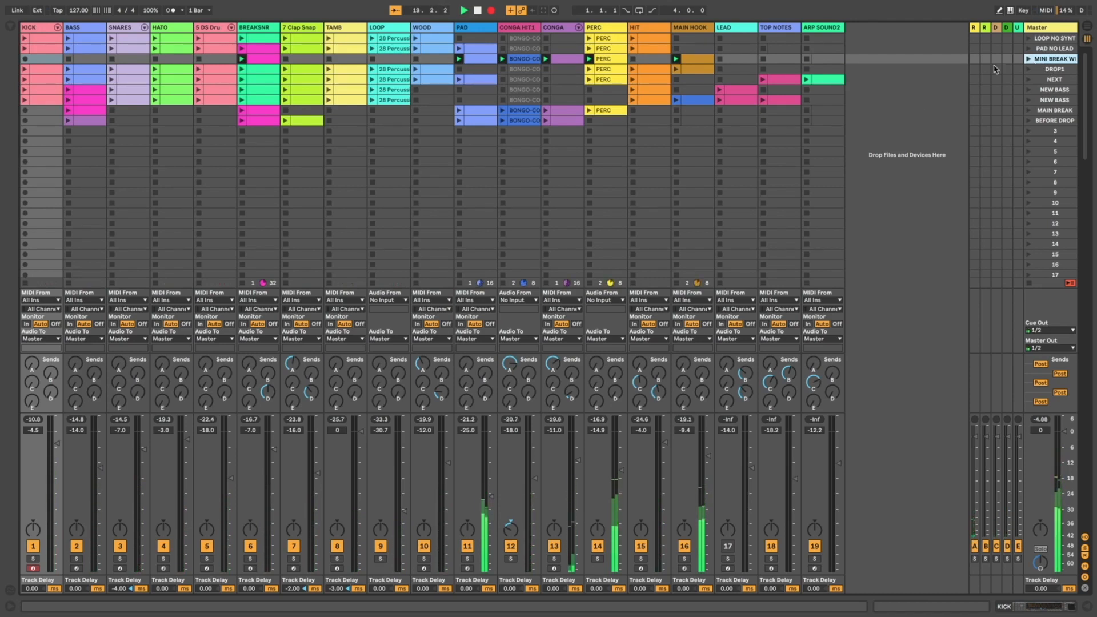
{"action": "left_click", "coordinate": [590, 284]}
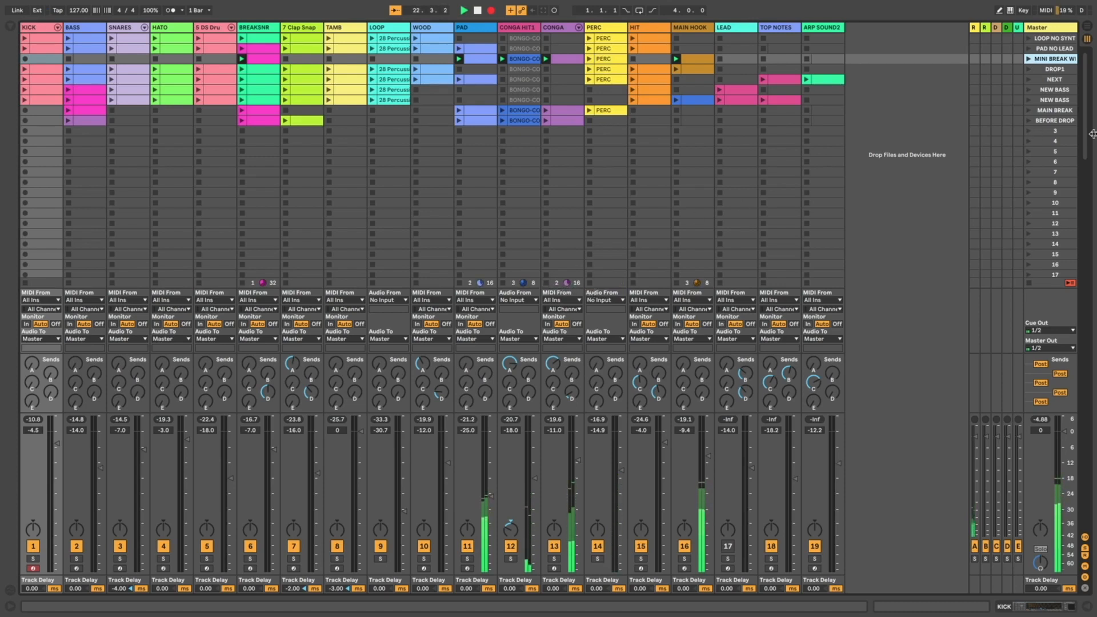
{"action": "key", "text": "Down"}
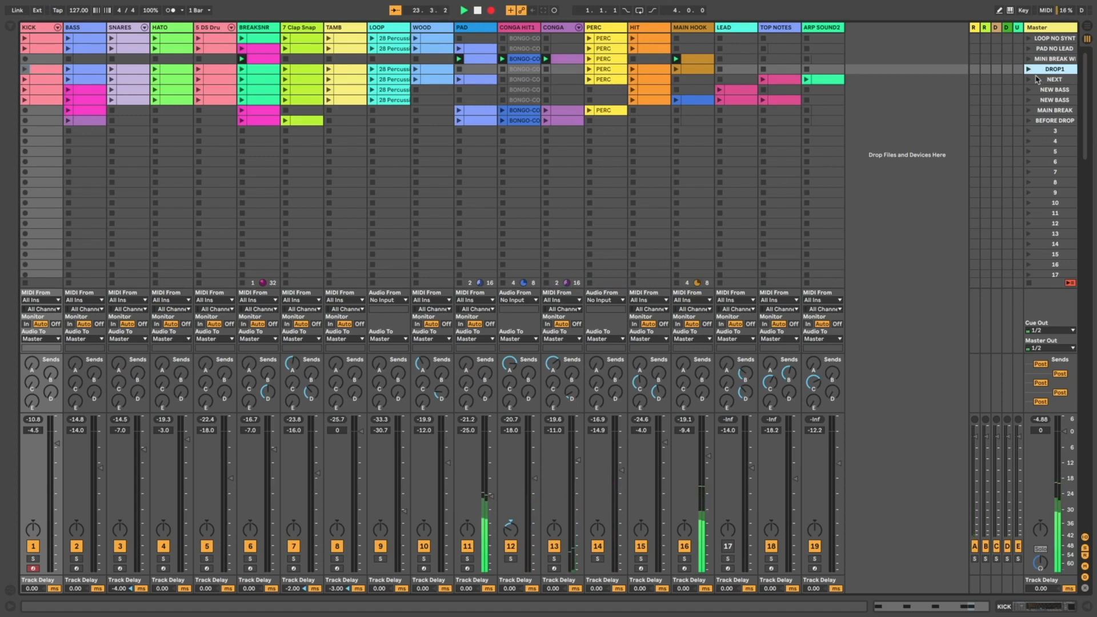
{"action": "left_click", "coordinate": [1030, 69]}
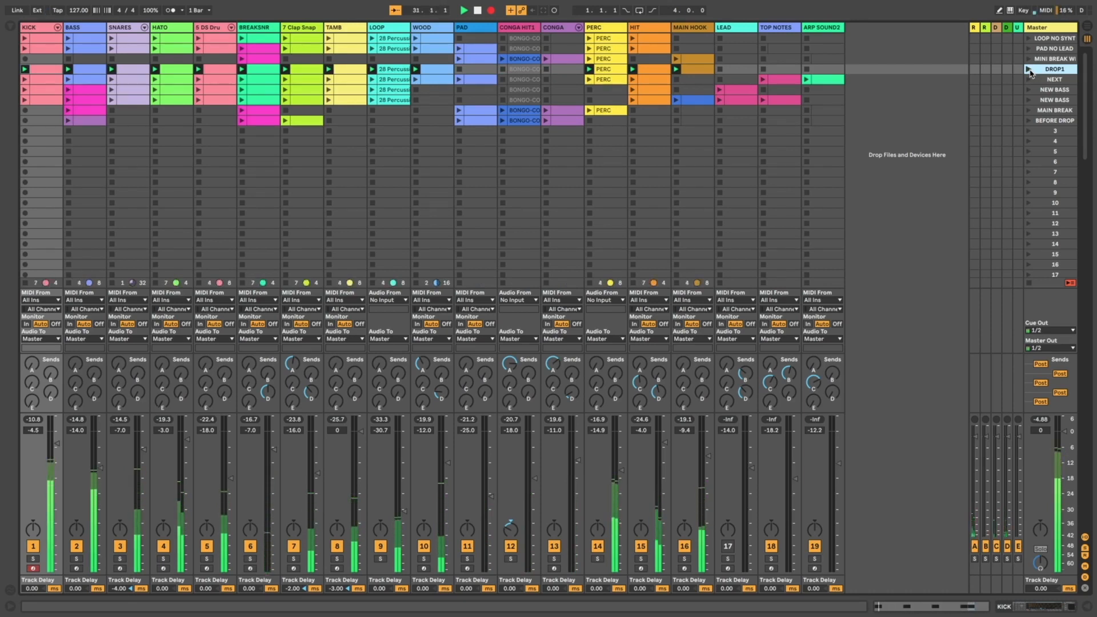
Launch the NEXT scene, layer DROP1's MAIN HOOK clip over it, and stop the KICK and BASS clips near its end
{"action": "left_click", "coordinate": [1053, 82]}
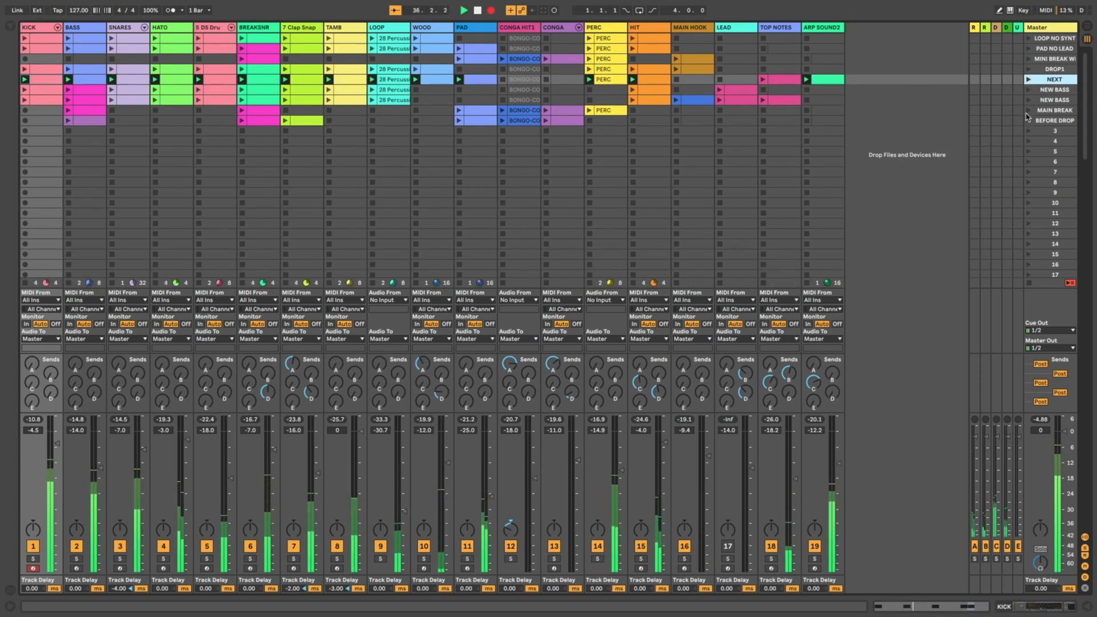
{"action": "left_click", "coordinate": [699, 70]}
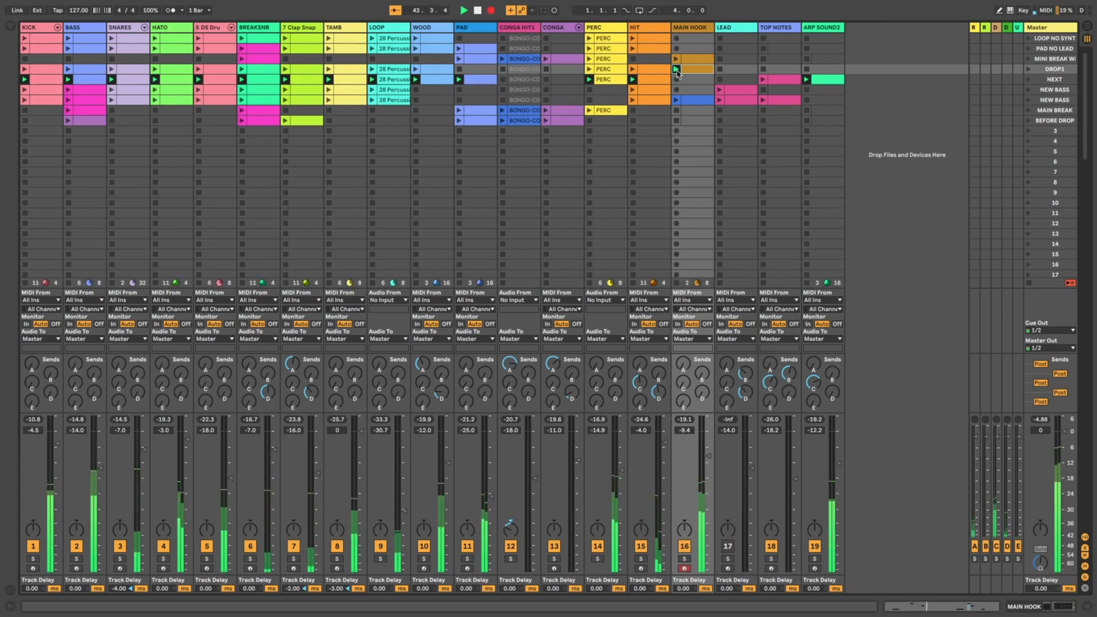
{"action": "left_click", "coordinate": [69, 284]}
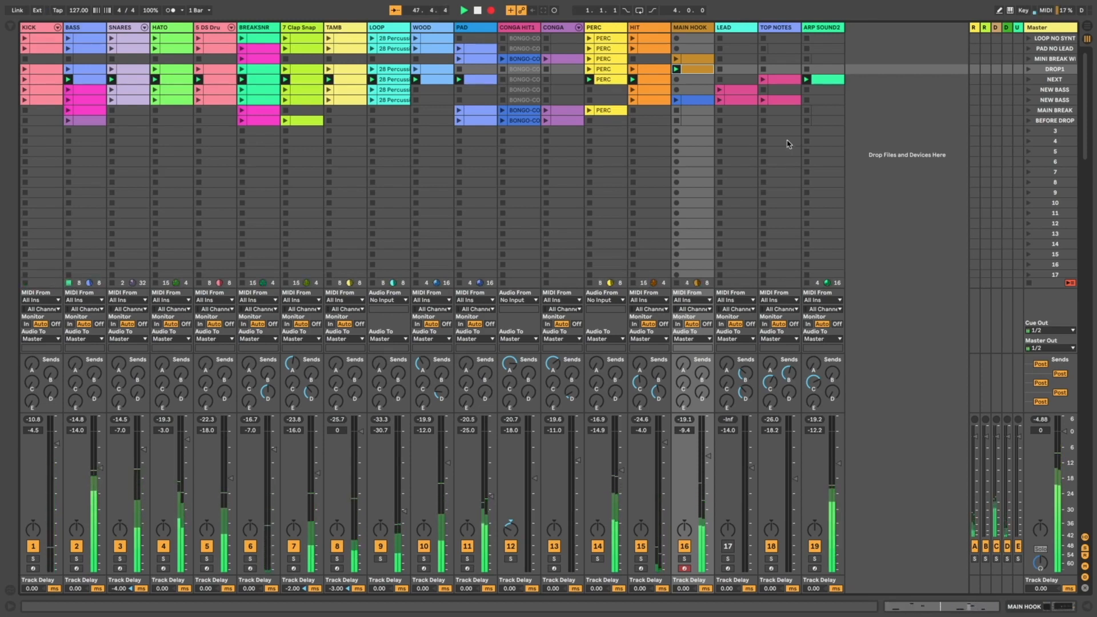
Record the upper and lower NEW BASS scenes into the arrangement, deleting the TOP NOTES clip from the lower one
{"action": "left_click", "coordinate": [1030, 89]}
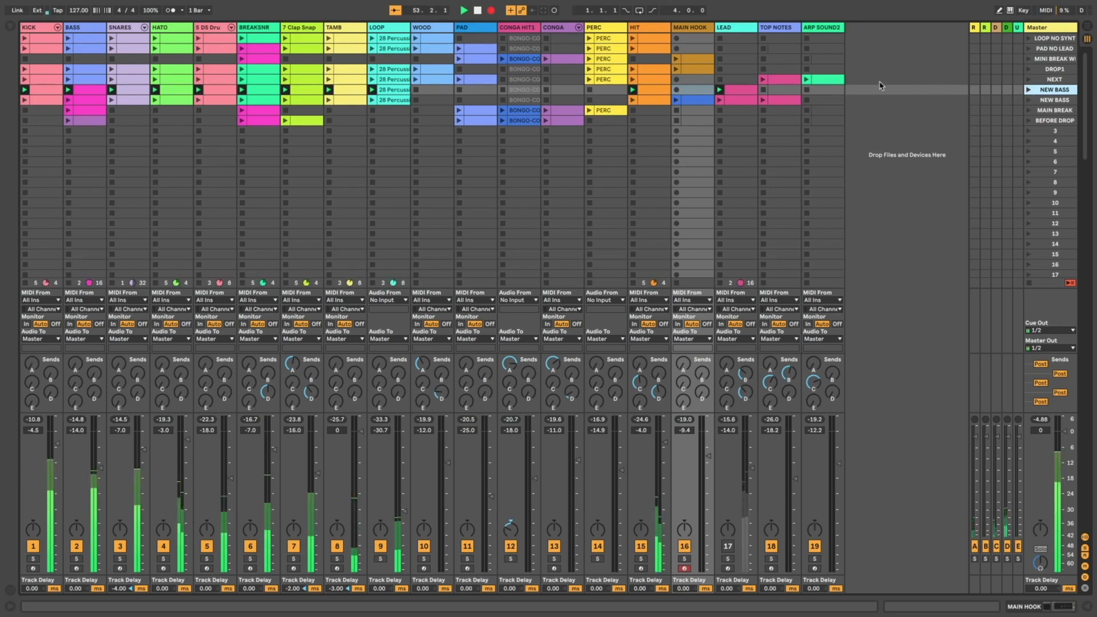
{"action": "left_click", "coordinate": [1054, 100]}
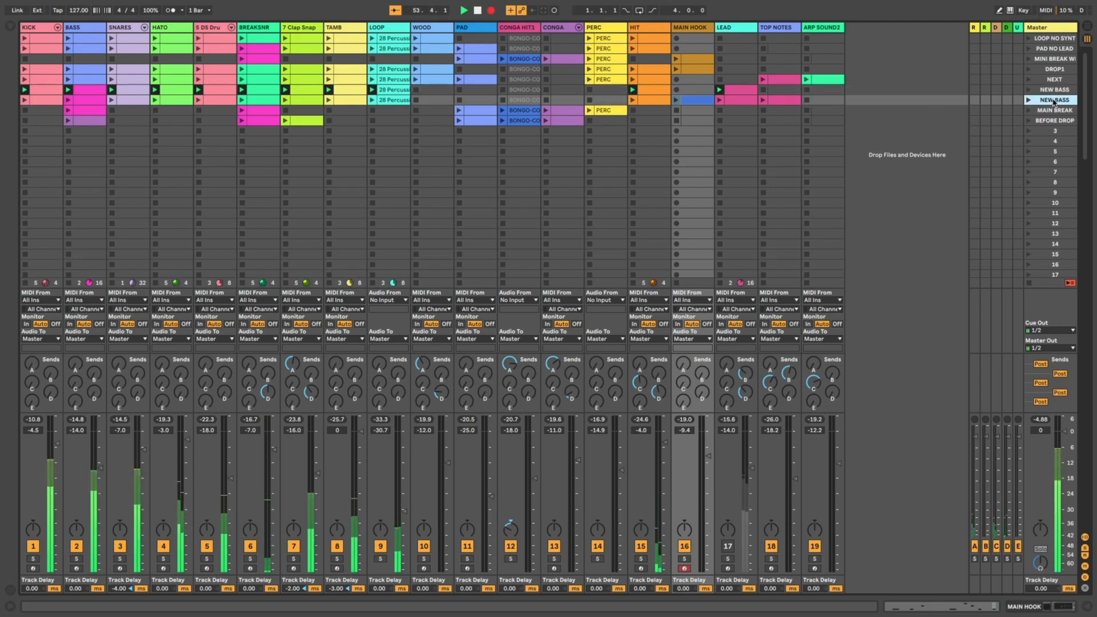
{"action": "left_click", "coordinate": [743, 100]}
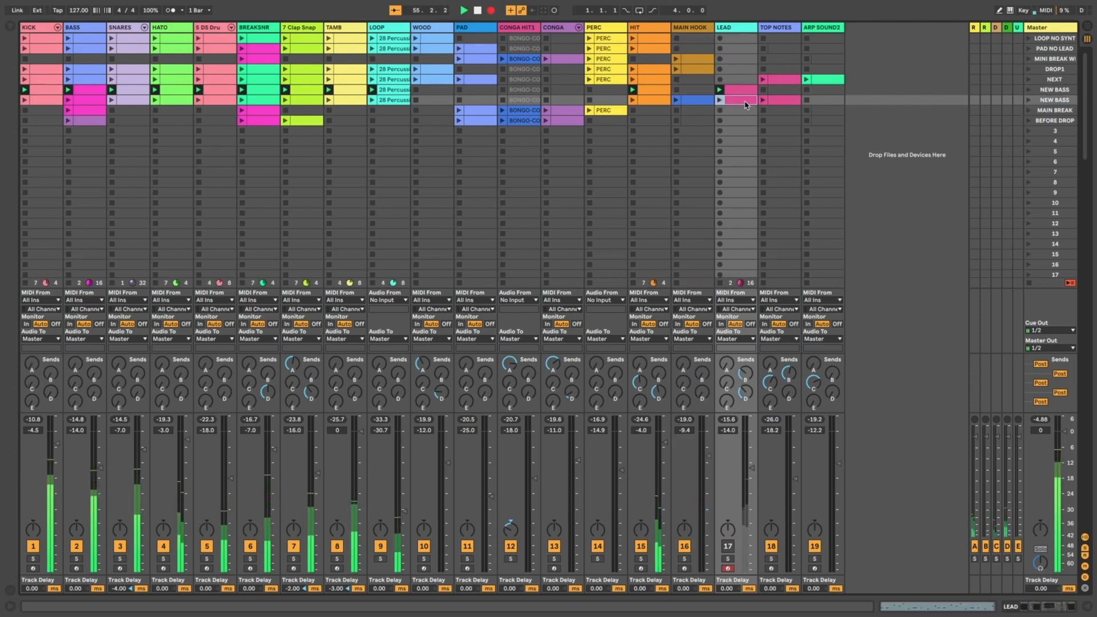
{"action": "left_click", "coordinate": [772, 104]}
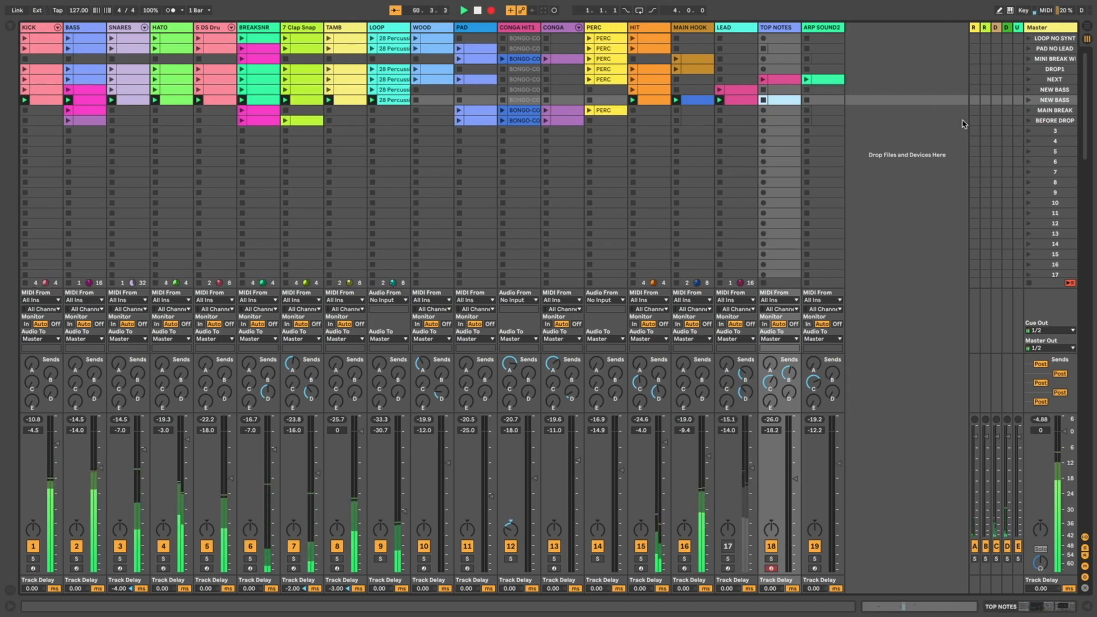
{"action": "left_click", "coordinate": [1087, 26]}
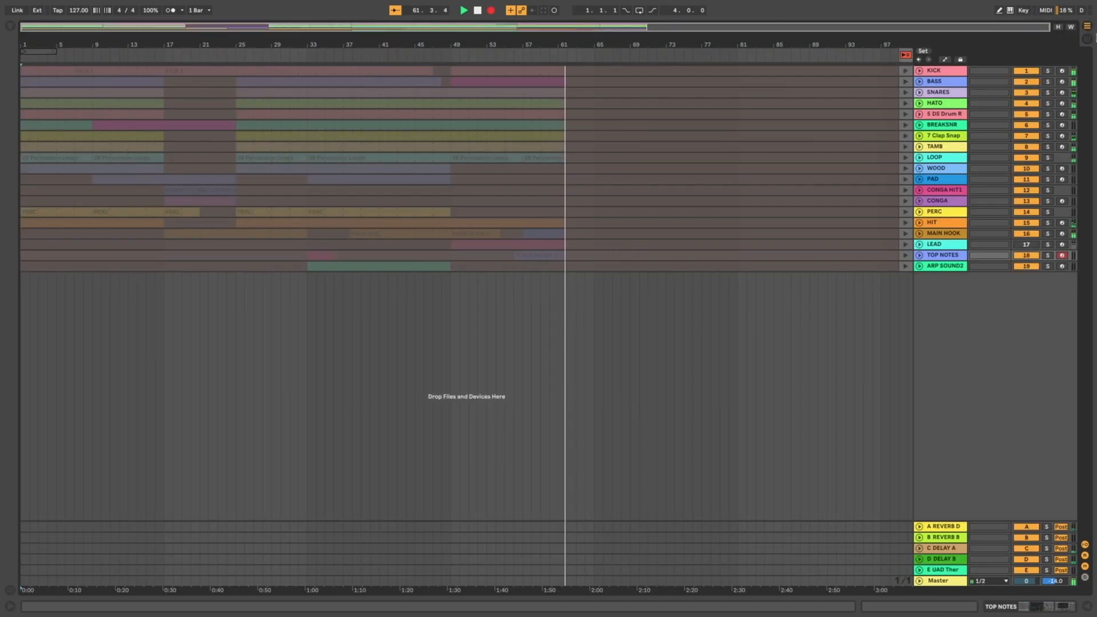
{"action": "left_click", "coordinate": [1088, 39]}
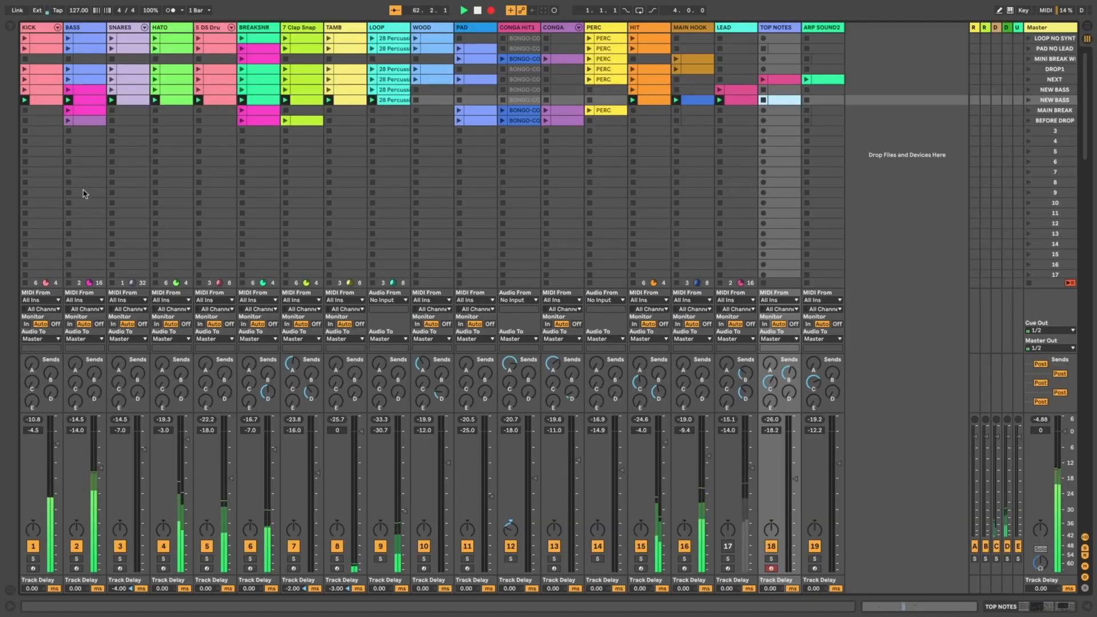
Copy the lower NEW BASS scene's SNARES, HATO and 5 DS Drum clips into MAIN BREAK and launch that scene
{"action": "left_click", "coordinate": [1057, 112]}
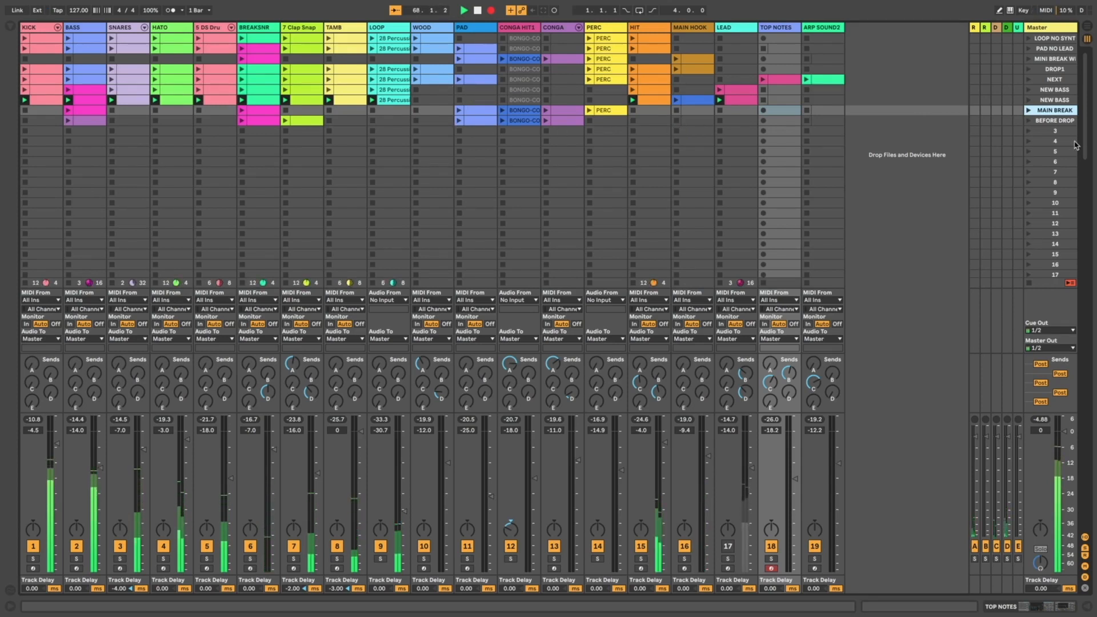
{"action": "left_click_drag", "start_coordinate": [139, 101], "coordinate": [220, 112]}
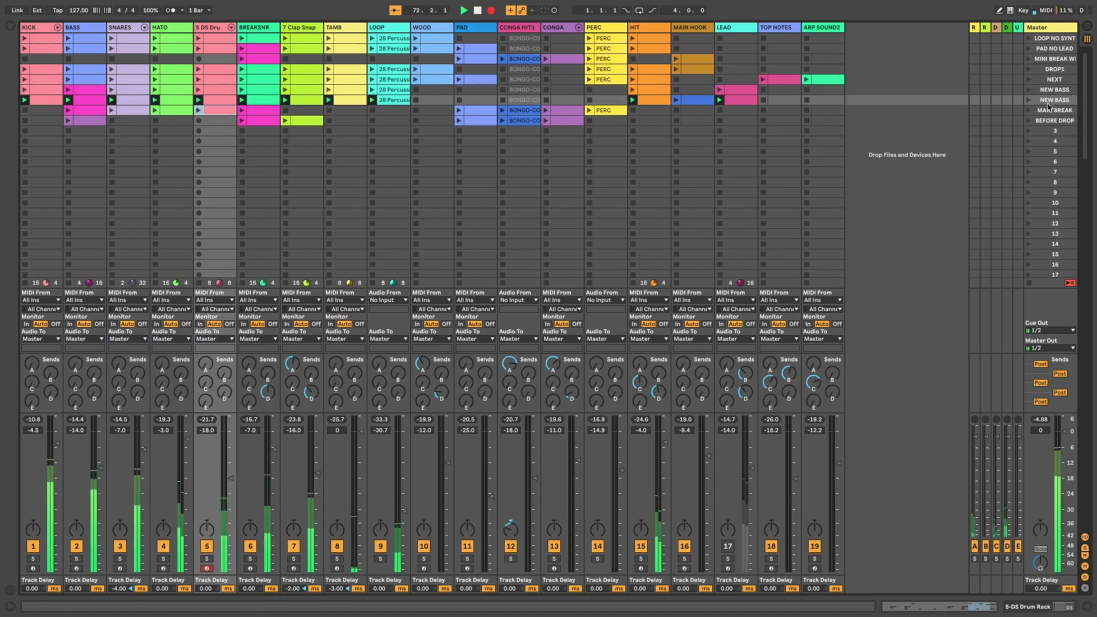
{"action": "left_click", "coordinate": [1030, 110]}
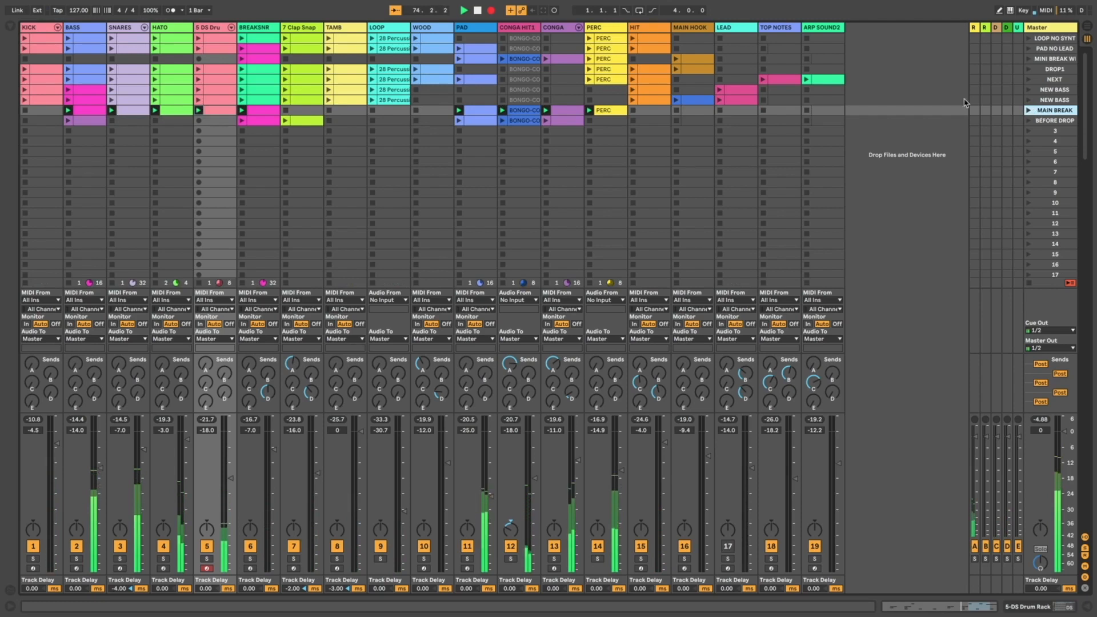
Duplicate the MAIN BREAK scene, delete the duplicate's SNARES, HATO and 5 DS Drum clips, and launch it
{"action": "key", "text": "super+d"}
{"action": "left_click", "coordinate": [134, 121]}
{"action": "key", "text": "Delete"}
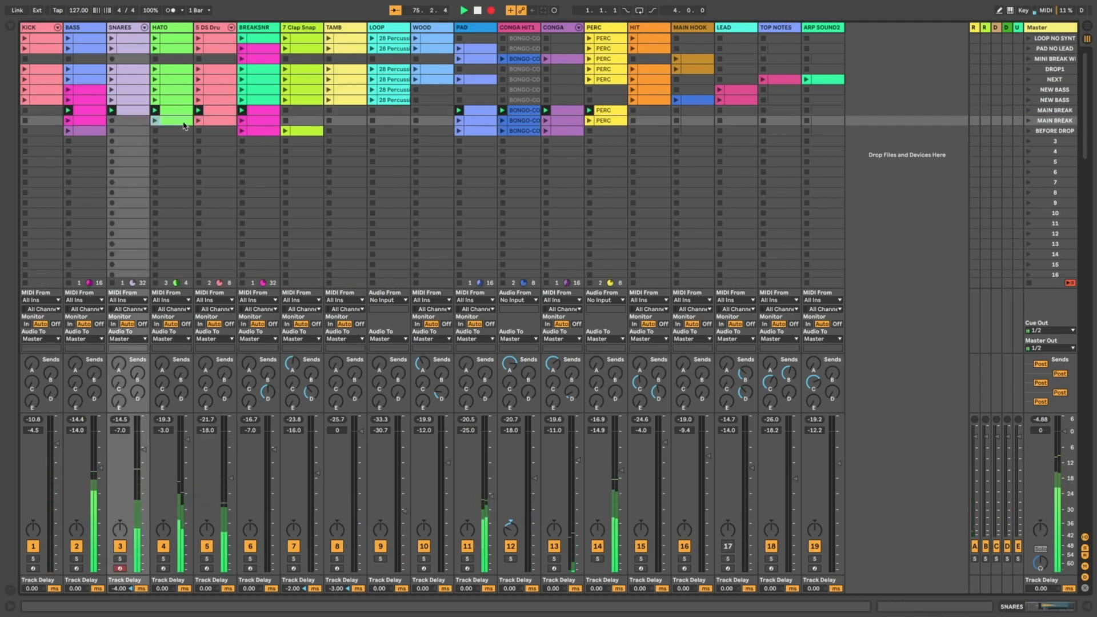
{"action": "left_click", "coordinate": [183, 121]}
{"action": "key", "text": "Delete"}
{"action": "left_click", "coordinate": [223, 121]}
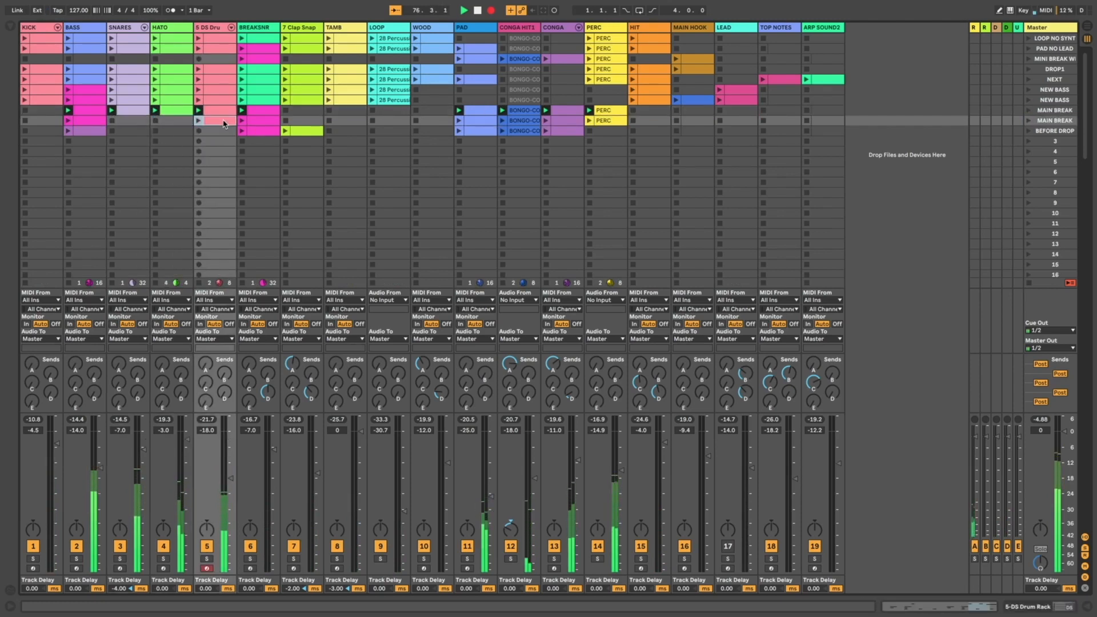
{"action": "key", "text": "Delete"}
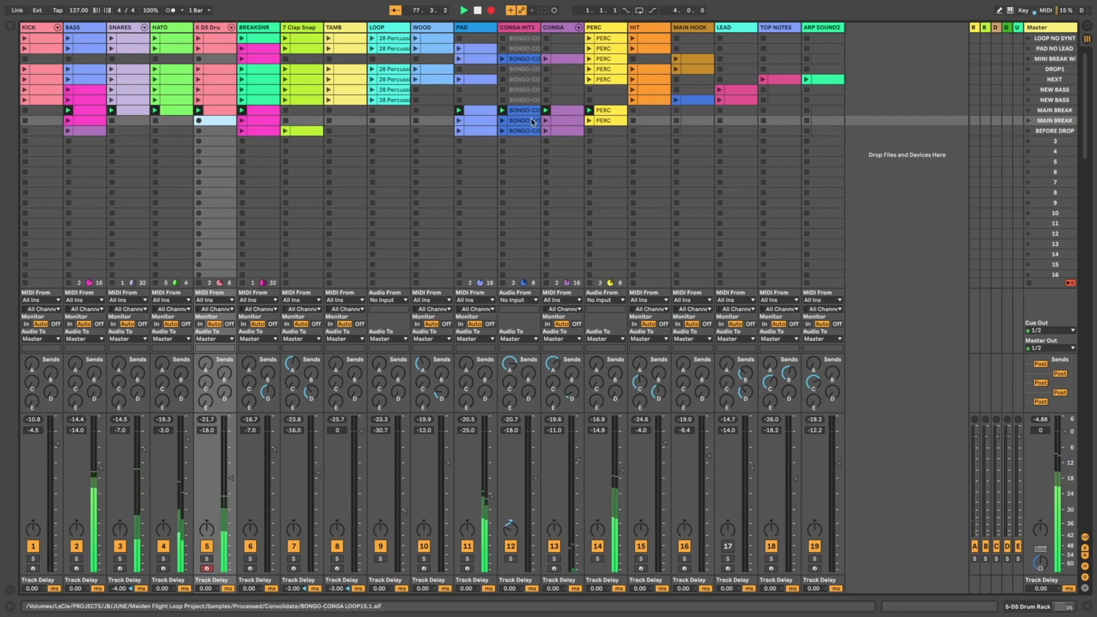
{"action": "left_click", "coordinate": [1073, 122]}
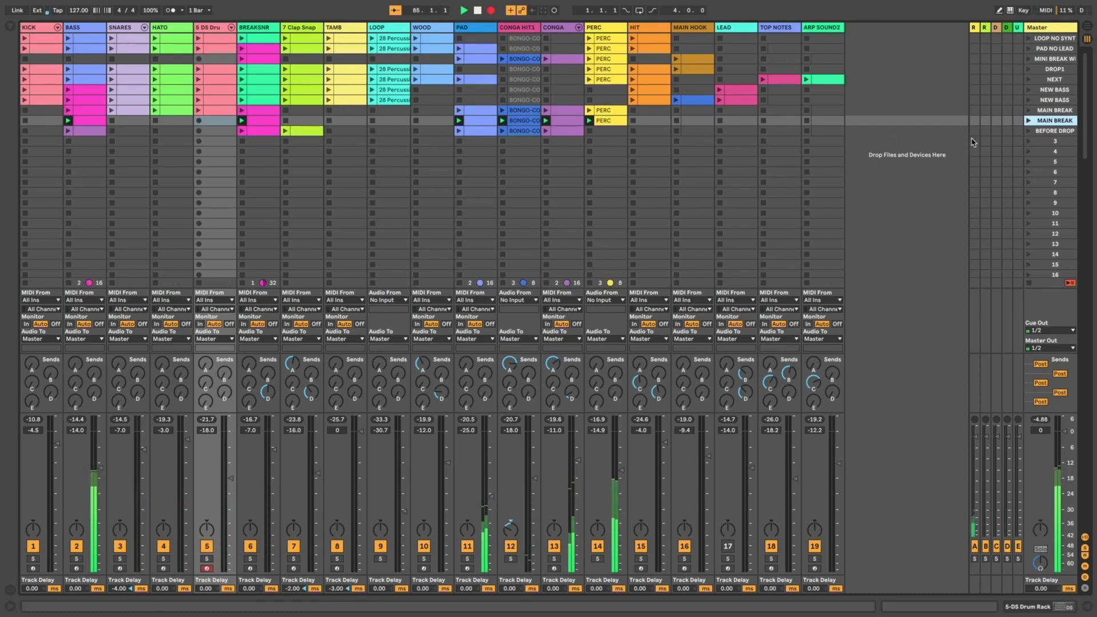
Launch the BEFORE DROP scene, stop its PAD clip, and layer the lower MAIN BREAK's PERC clip over it
{"action": "left_click", "coordinate": [1056, 131]}
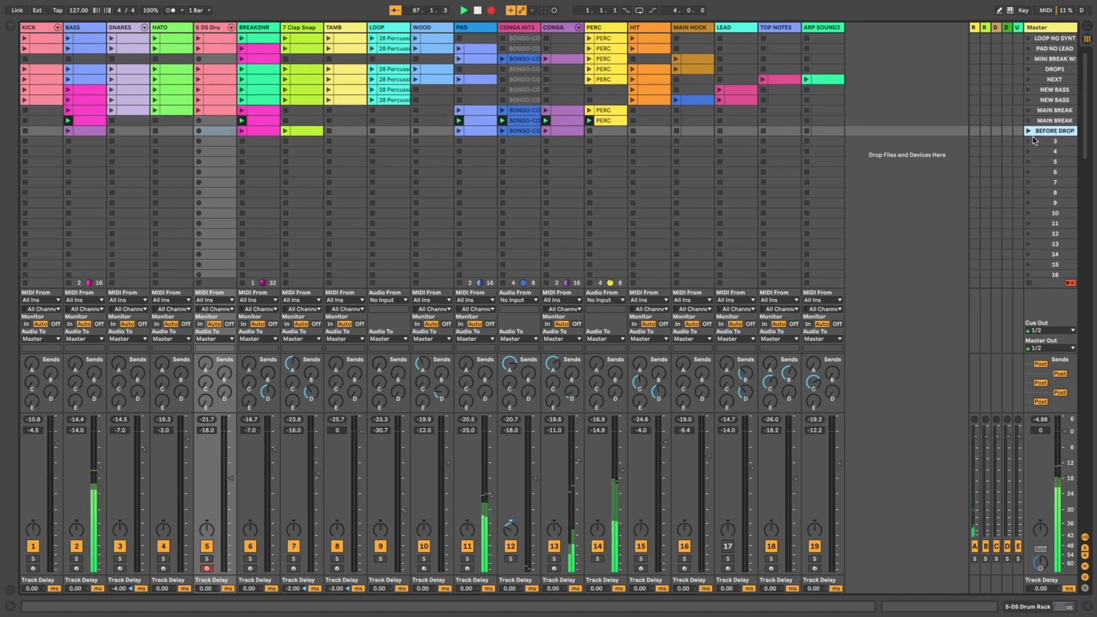
{"action": "left_click", "coordinate": [1031, 133]}
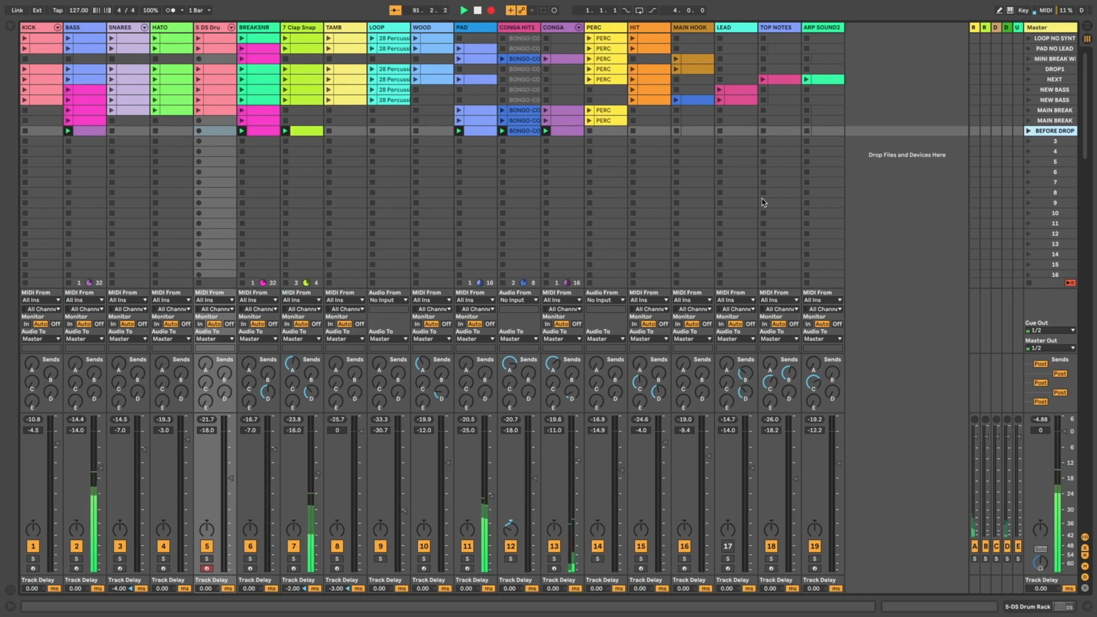
{"action": "left_click", "coordinate": [461, 283]}
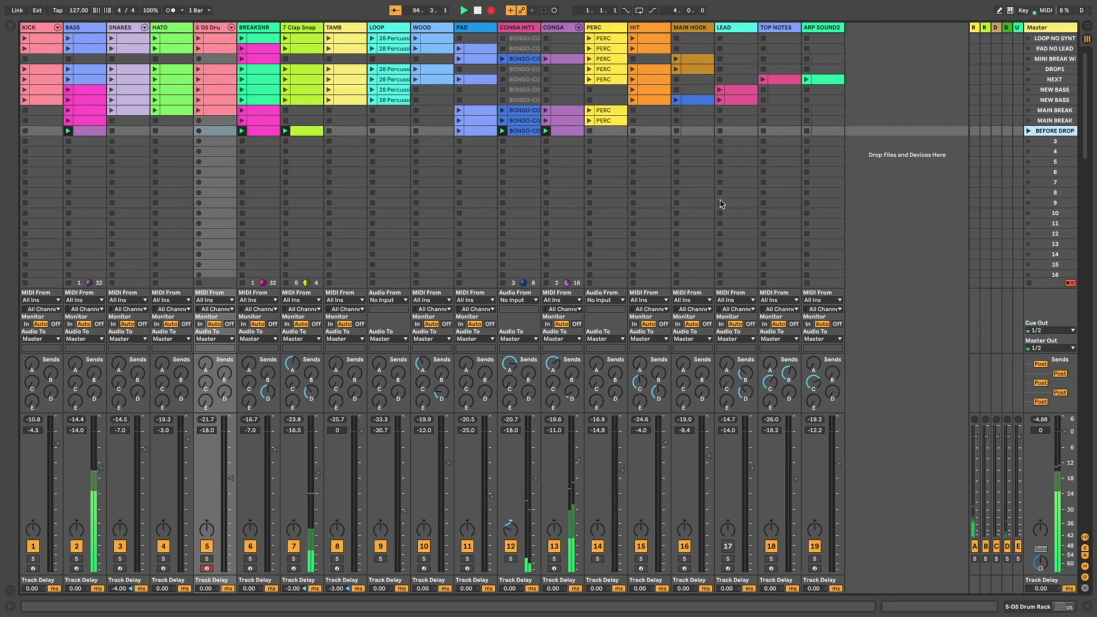
{"action": "left_click", "coordinate": [590, 120]}
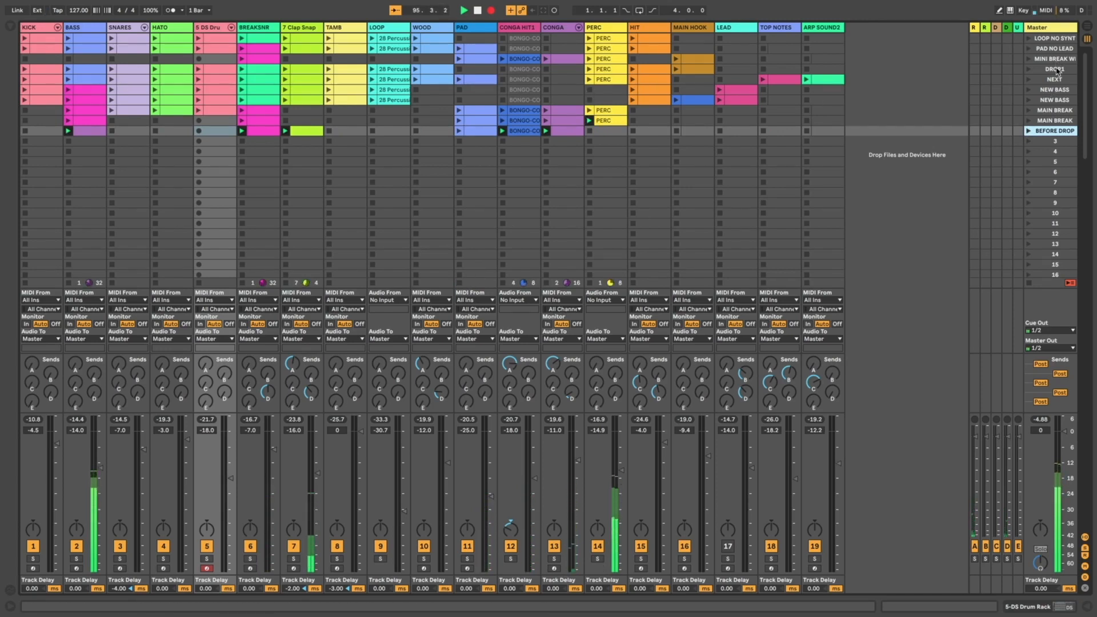
Launch the DROP1 scene and check its recording in the arrangement
{"action": "left_click", "coordinate": [1041, 69]}
{"action": "left_click", "coordinate": [1030, 70]}
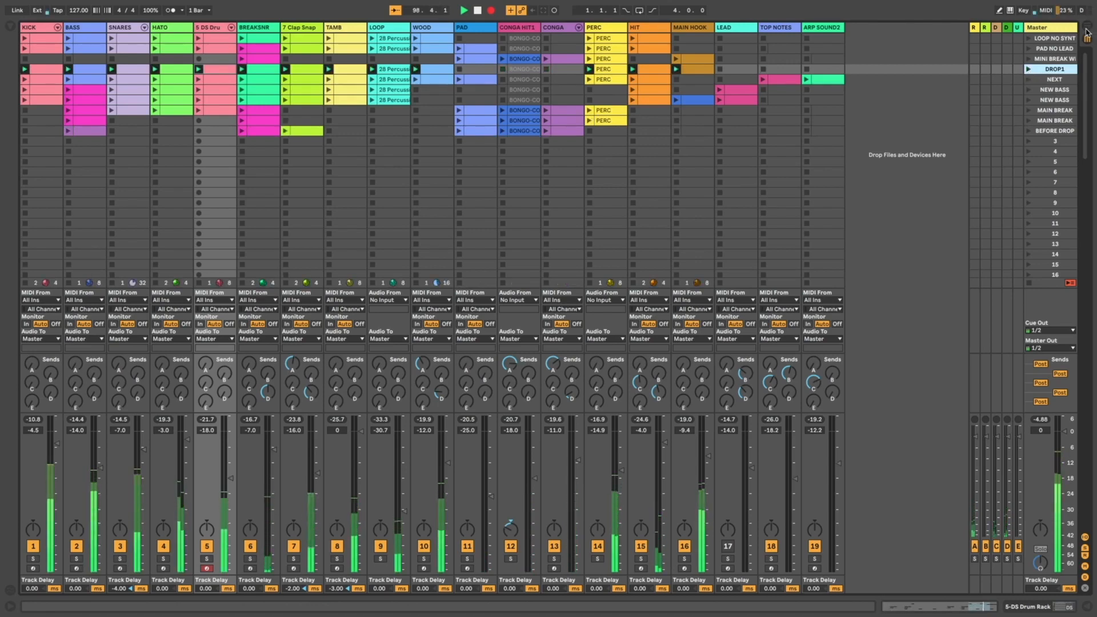
{"action": "key", "text": "Tab"}
{"action": "double_click", "coordinate": [841, 32]}
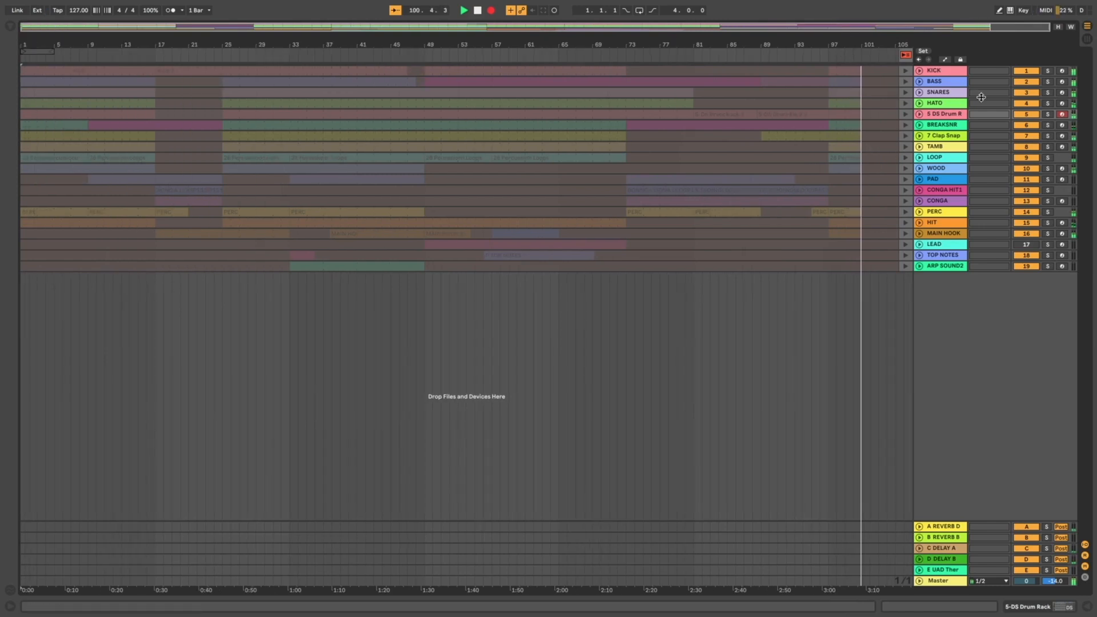
{"action": "key", "text": "Tab"}
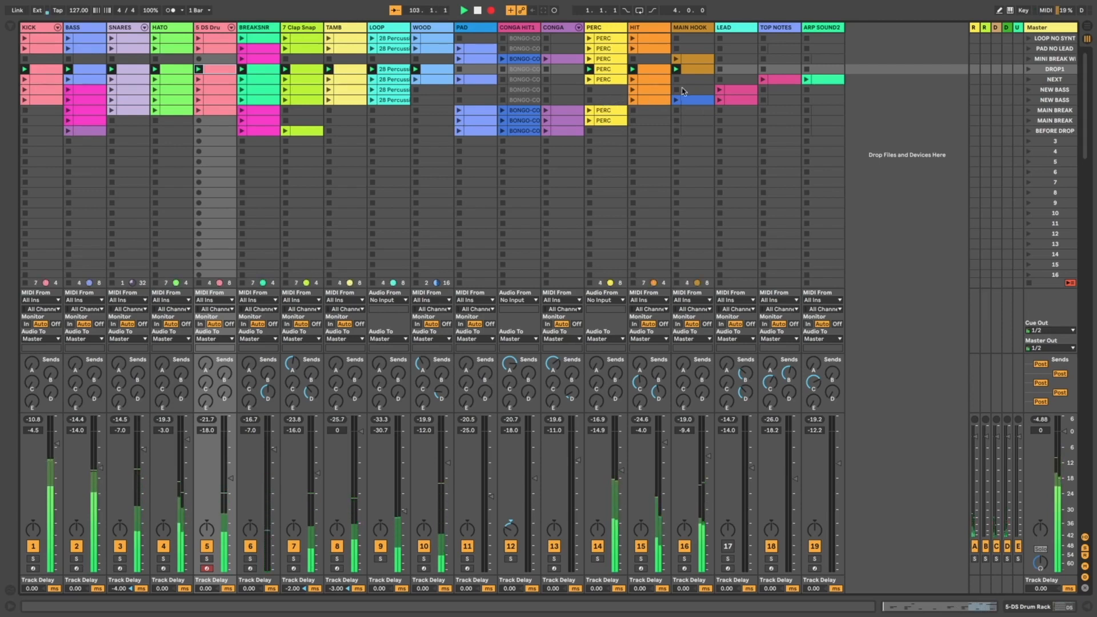
Layer the NEXT scene's ARP SOUND2 clip over DROP1 and stop the KICK and BASS clips near its end
{"action": "left_click", "coordinate": [807, 80]}
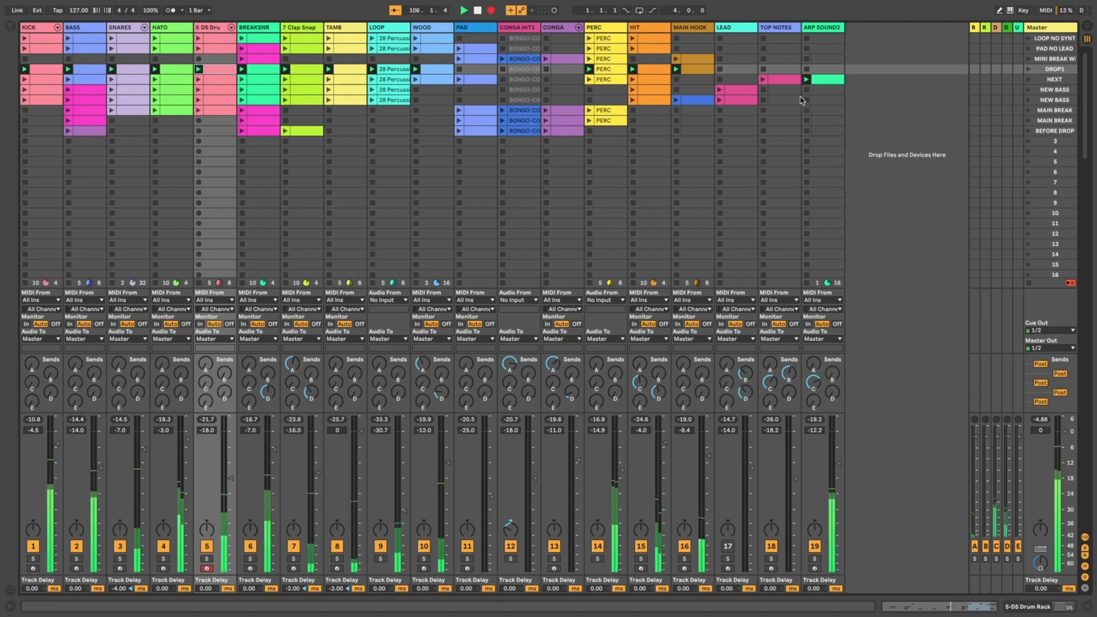
{"action": "left_click", "coordinate": [24, 283]}
{"action": "left_click", "coordinate": [69, 283]}
Launch the upper NEW BASS scene and layer the NEXT scene's PAD clip over it
{"action": "left_click", "coordinate": [1029, 90]}
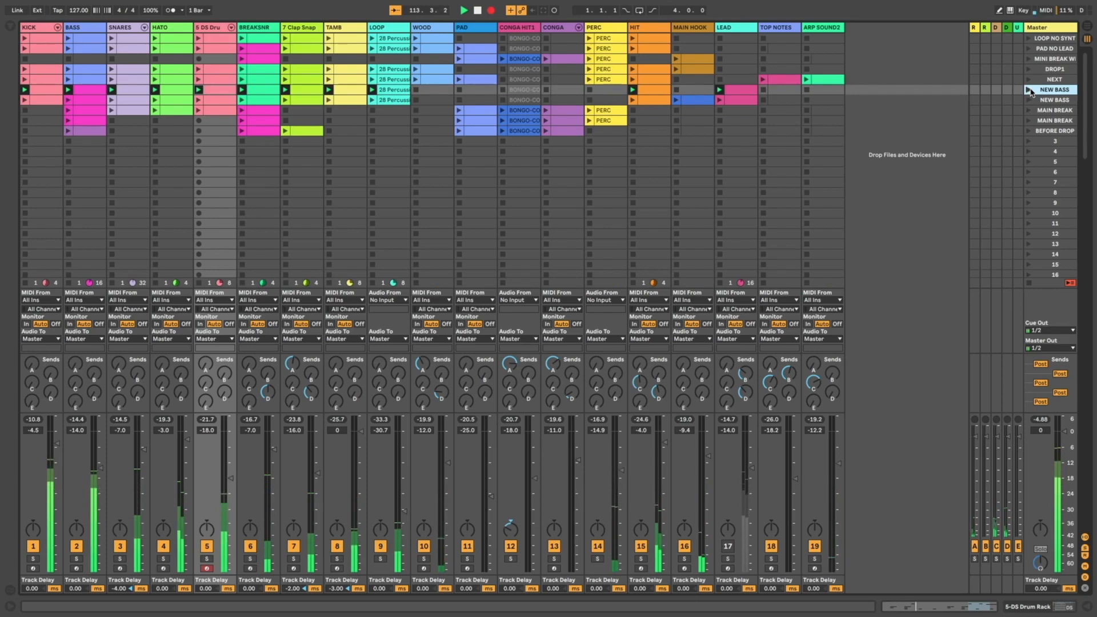
{"action": "left_click", "coordinate": [1088, 39]}
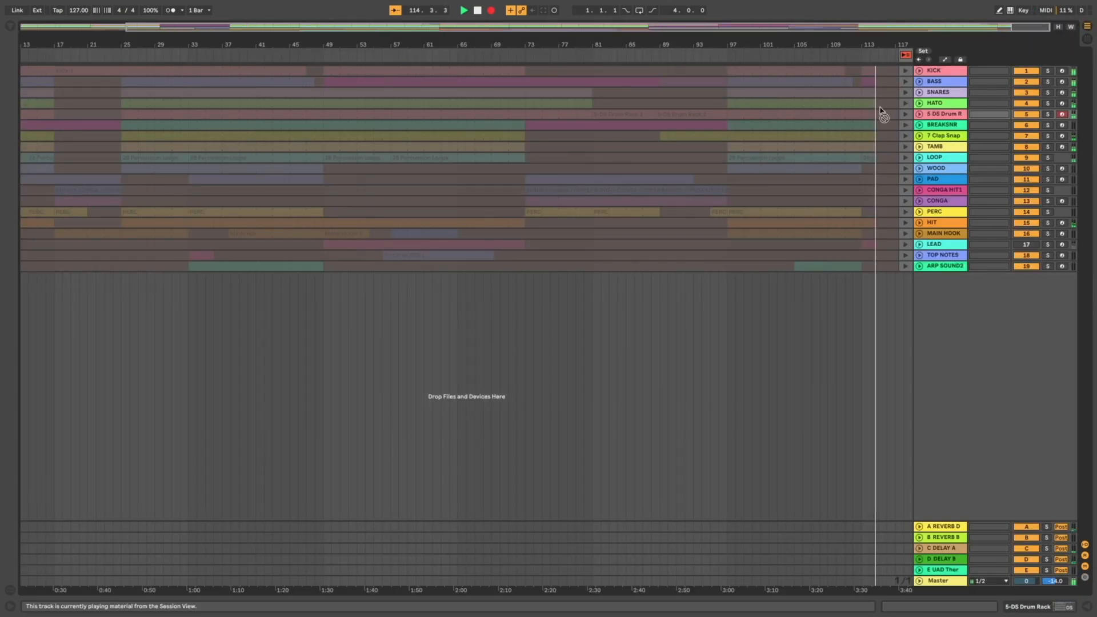
{"action": "scroll", "coordinate": [881, 110], "scroll_direction": "down", "scroll_amount": 2}
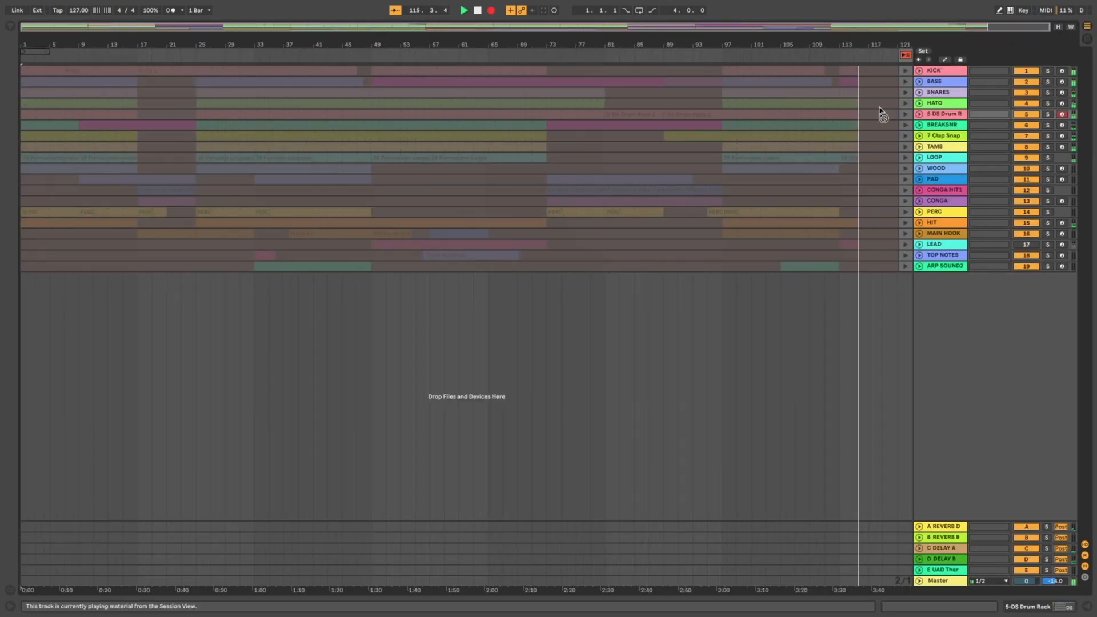
{"action": "left_click", "coordinate": [1087, 40]}
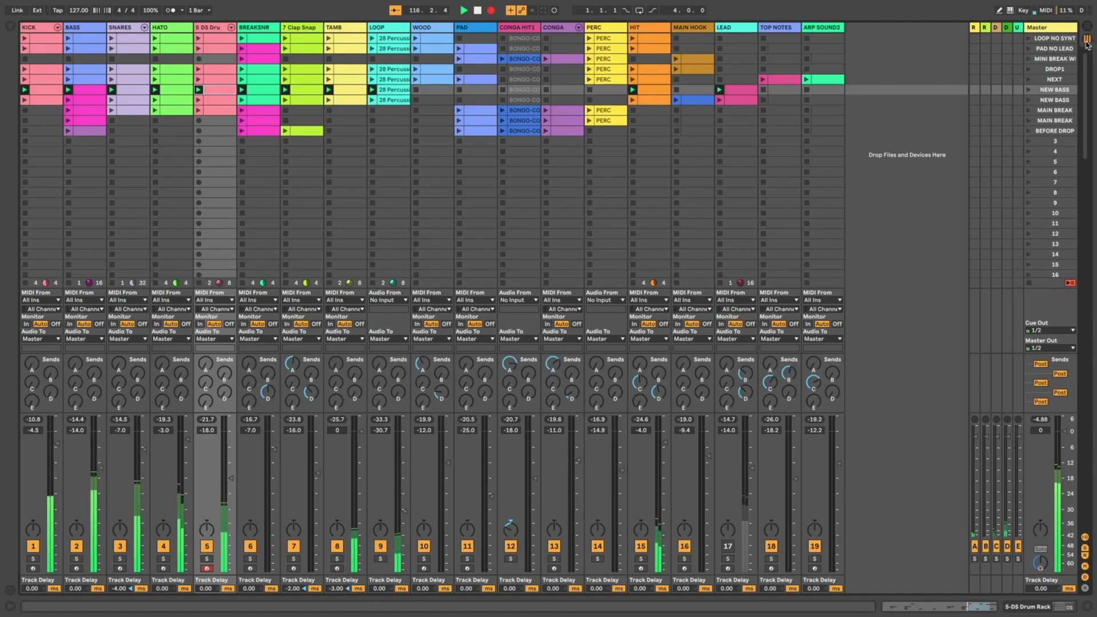
{"action": "left_click", "coordinate": [459, 80]}
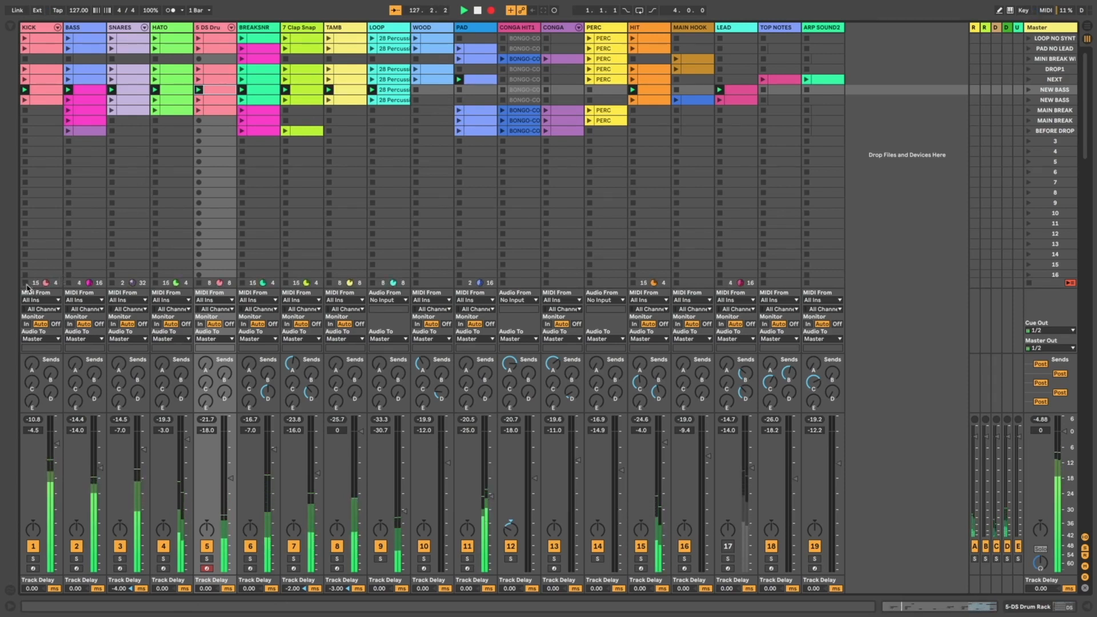
Launch the DROP1 scene again and layer the mini break scene's PAD clip over it
{"action": "left_click", "coordinate": [1030, 70]}
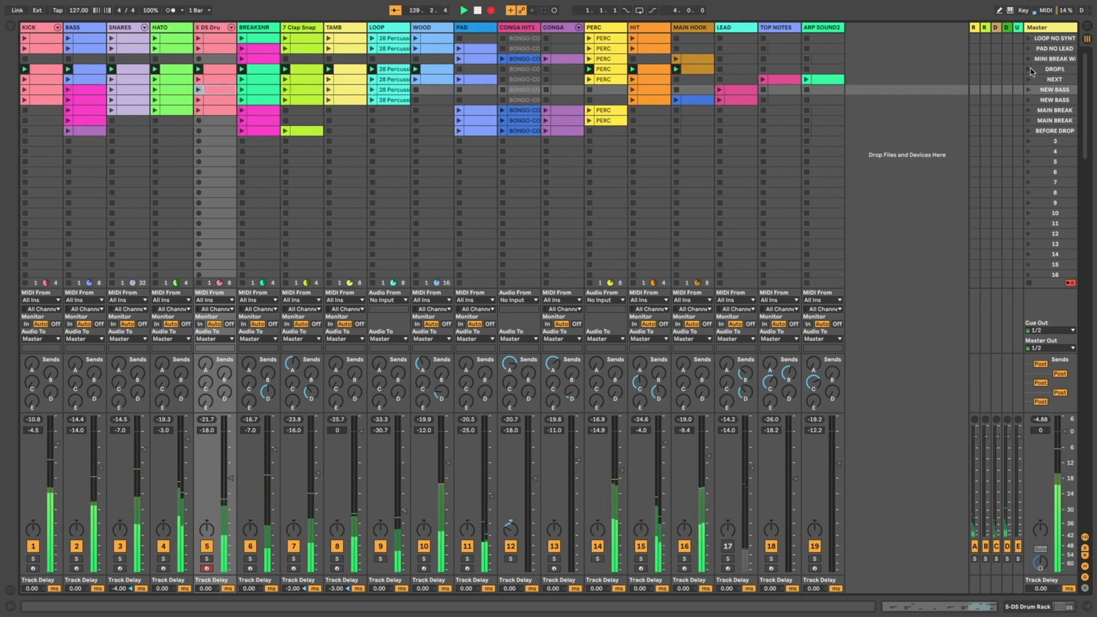
{"action": "left_click", "coordinate": [1086, 26]}
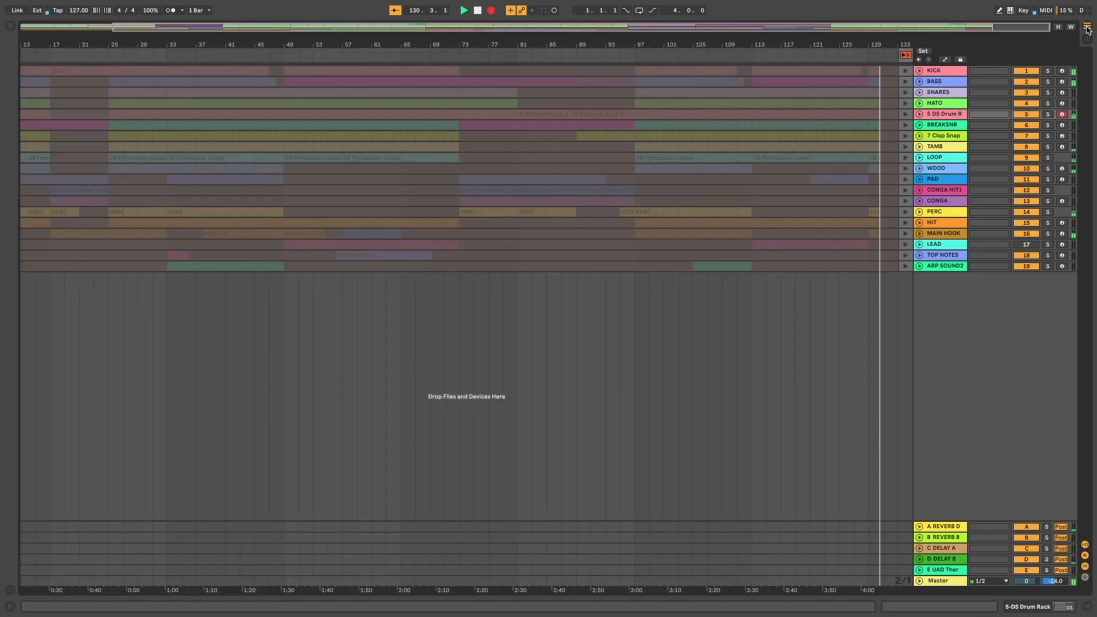
{"action": "key", "text": "w"}
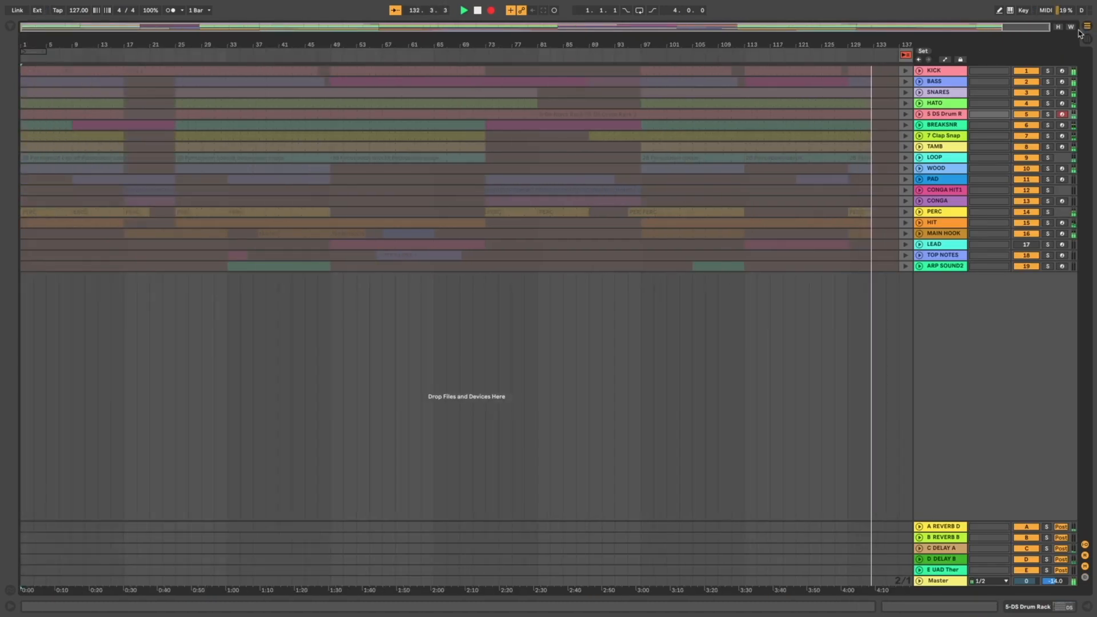
{"action": "left_click", "coordinate": [1089, 40]}
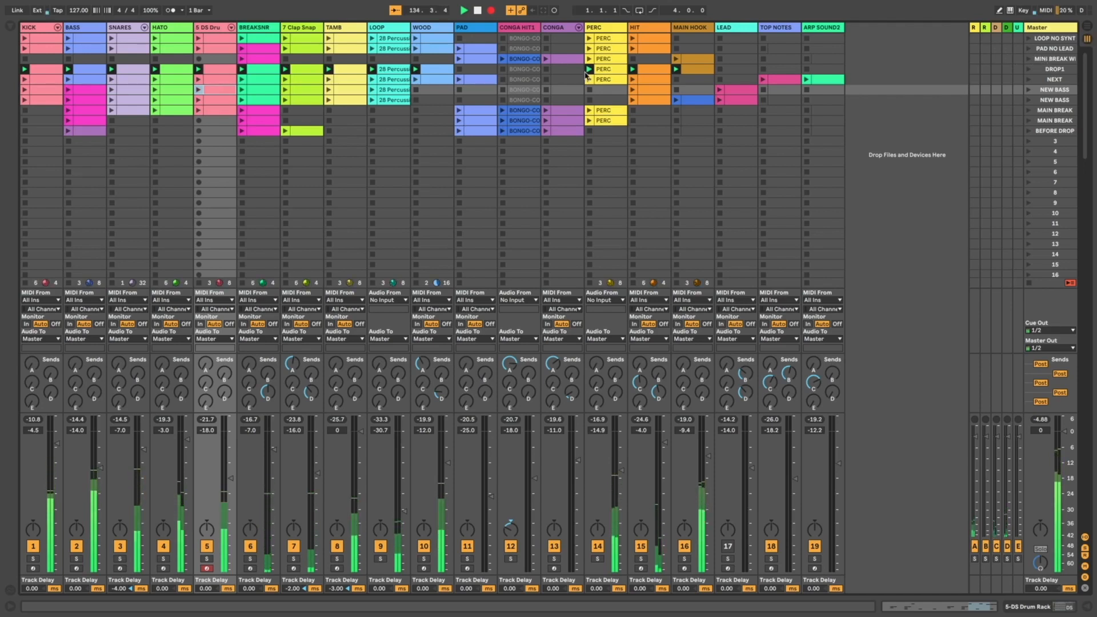
{"action": "left_click", "coordinate": [459, 59]}
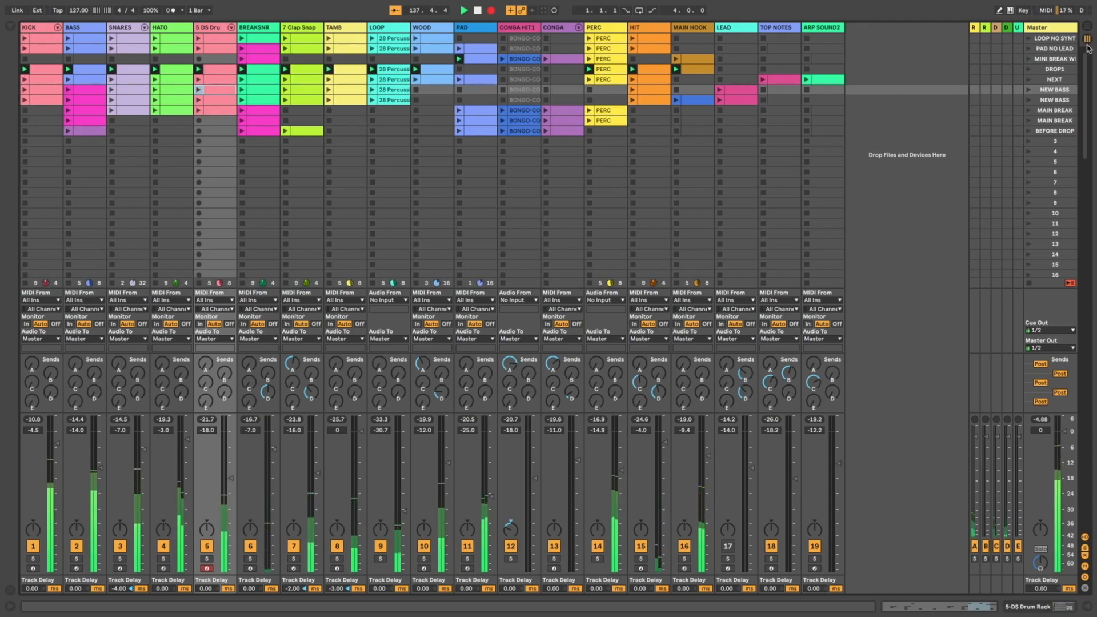
Check the recorded arrangement and stop the MAIN HOOK clip
{"action": "key", "text": "Tab"}
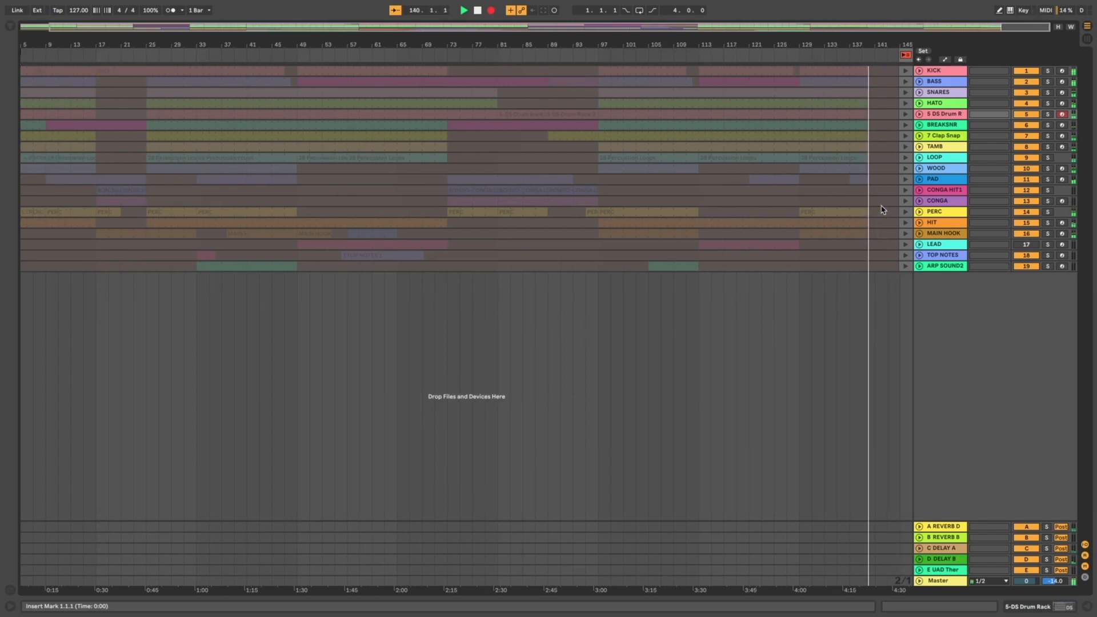
{"action": "key", "text": "Tab"}
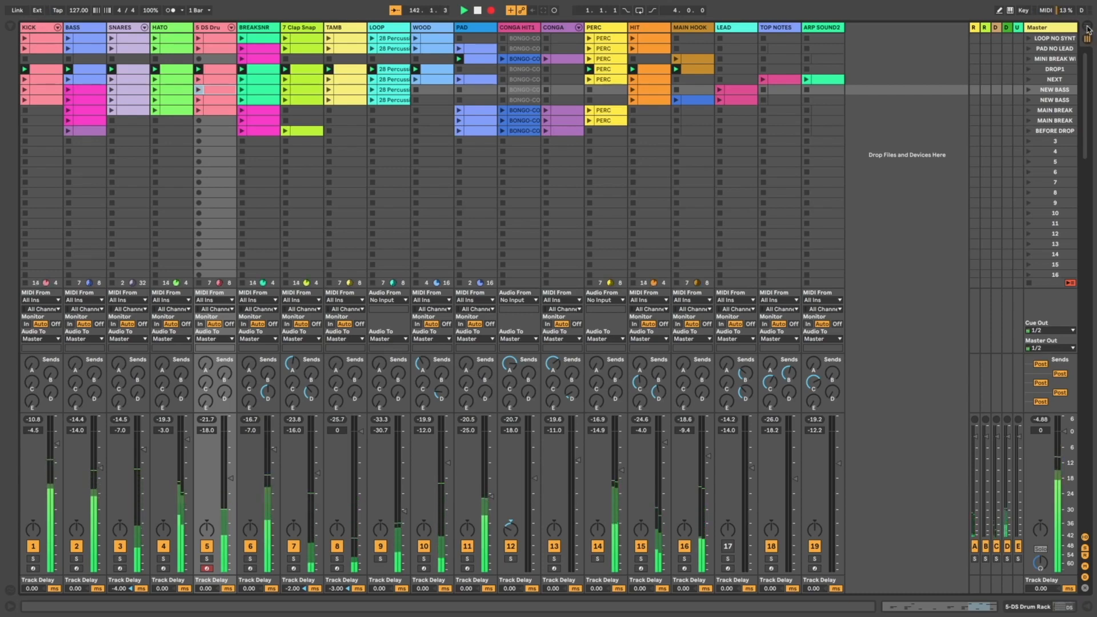
{"action": "key", "text": "Tab"}
{"action": "key", "text": "Tab"}
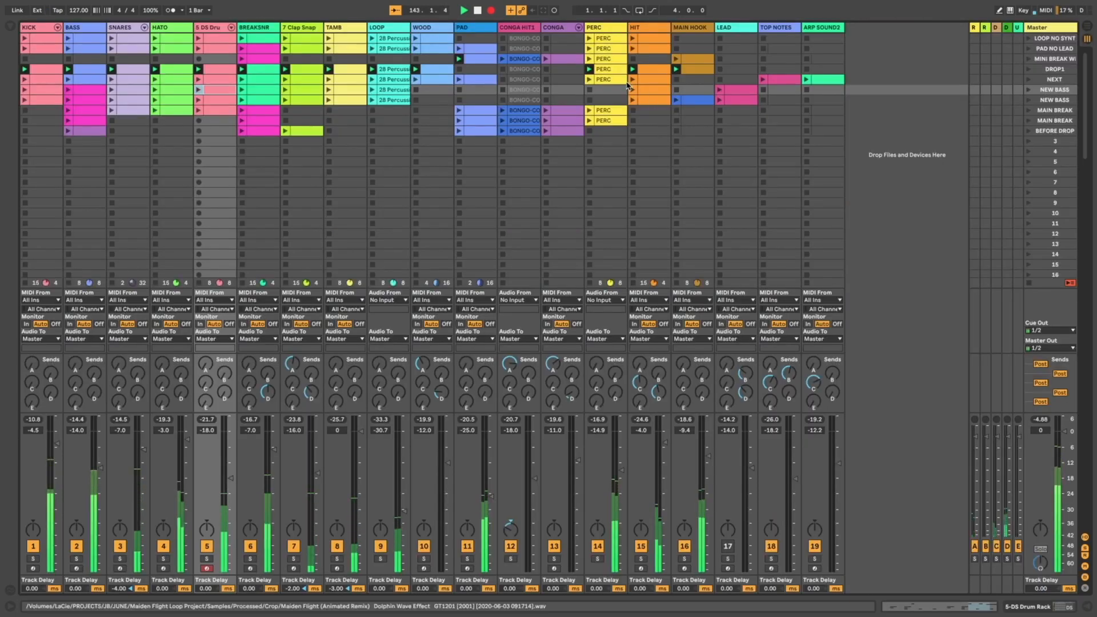
{"action": "left_click", "coordinate": [677, 283]}
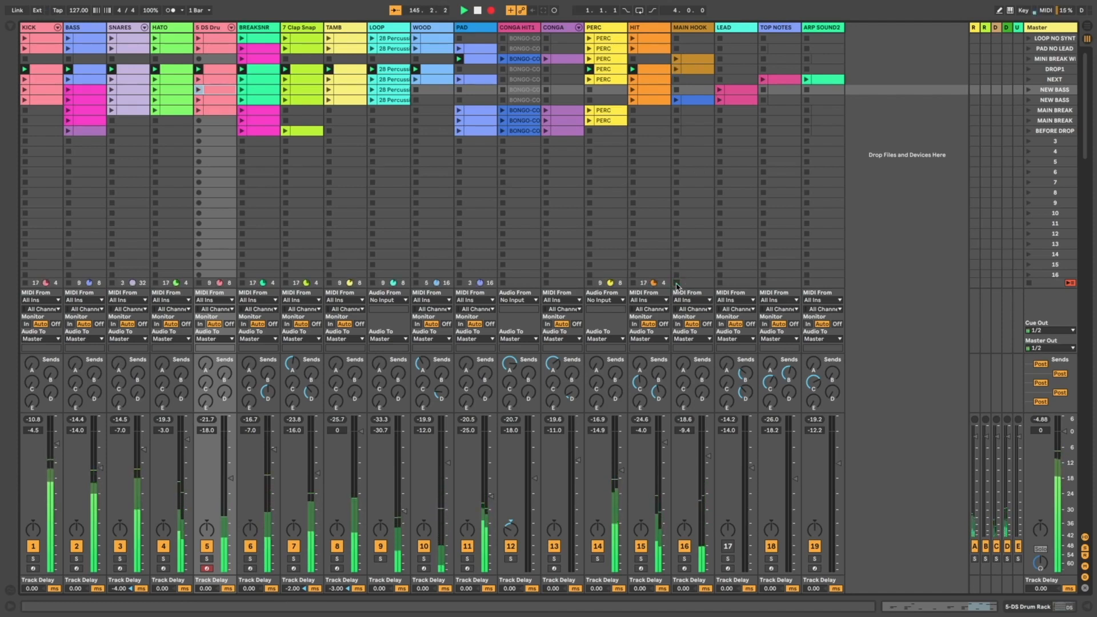
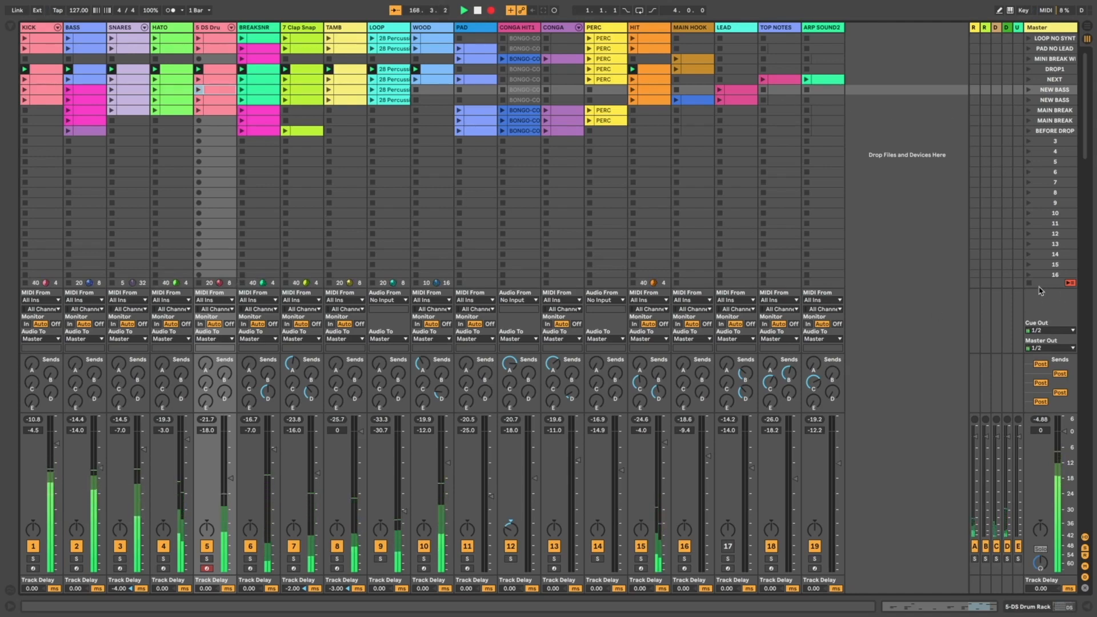
Stop all clips and end the recording, returning every track to arrangement playback
{"action": "left_click", "coordinate": [1030, 284]}
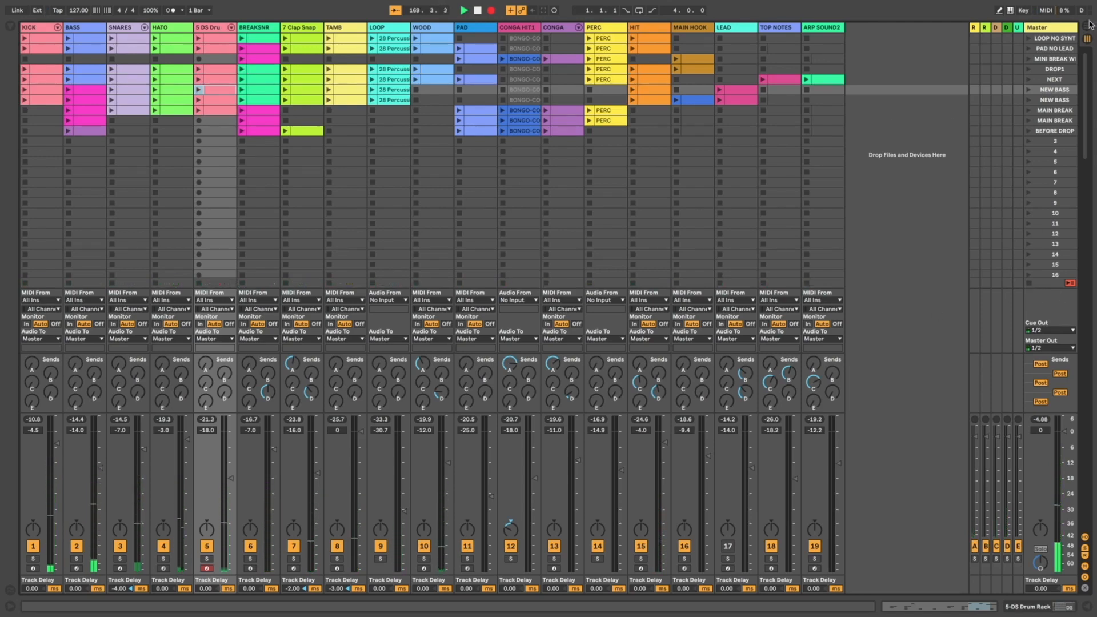
{"action": "left_click", "coordinate": [1089, 30]}
{"action": "key", "text": "space"}
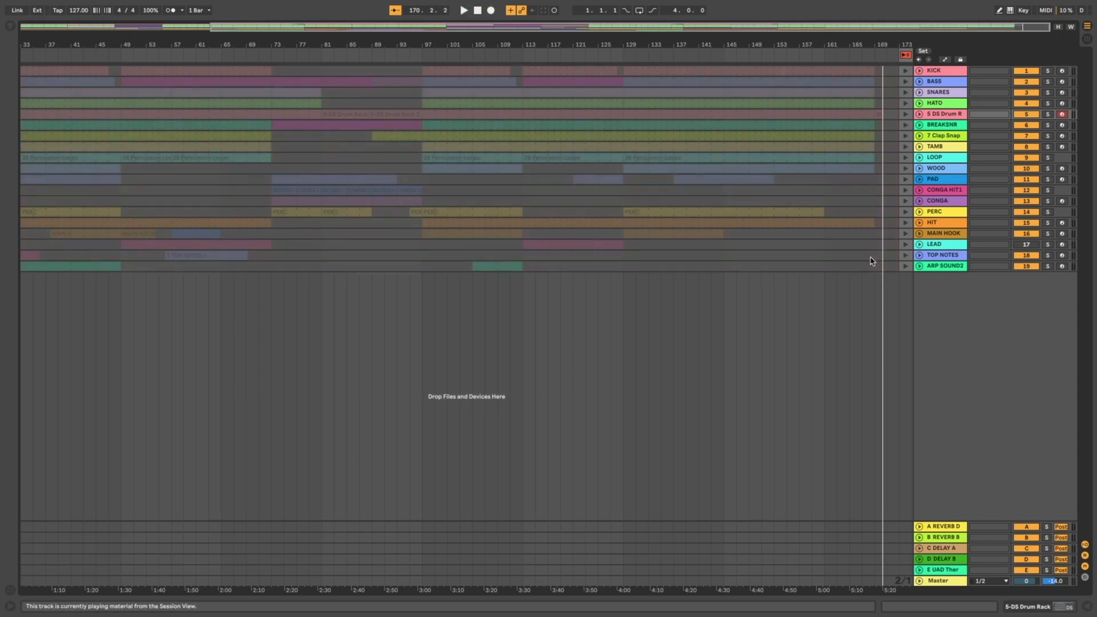
{"action": "left_click", "coordinate": [876, 71]}
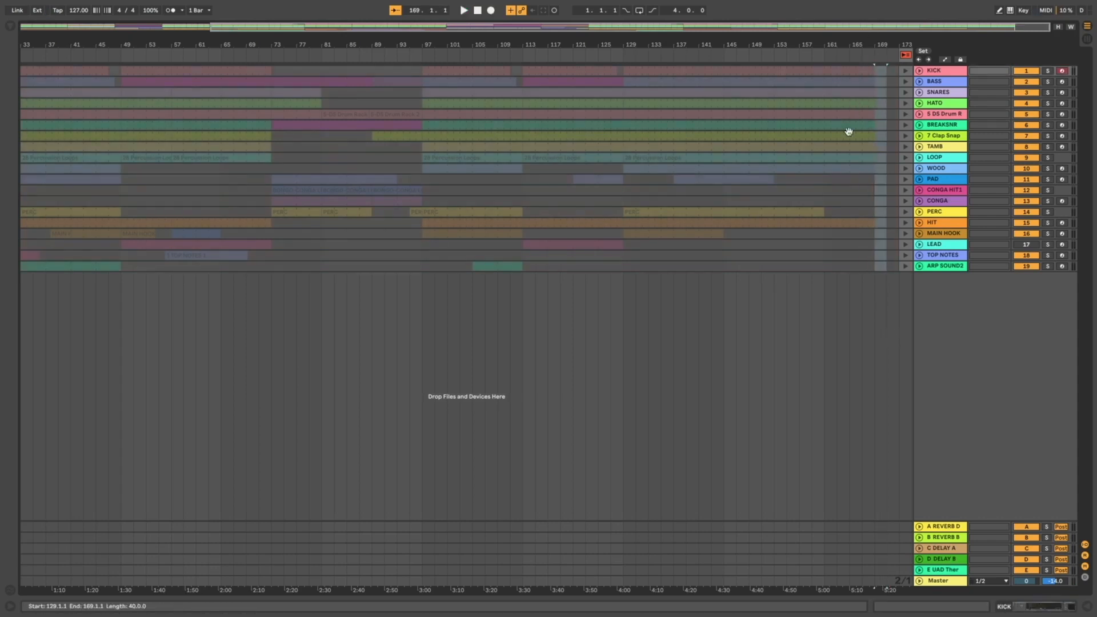
{"action": "left_click", "coordinate": [906, 55]}
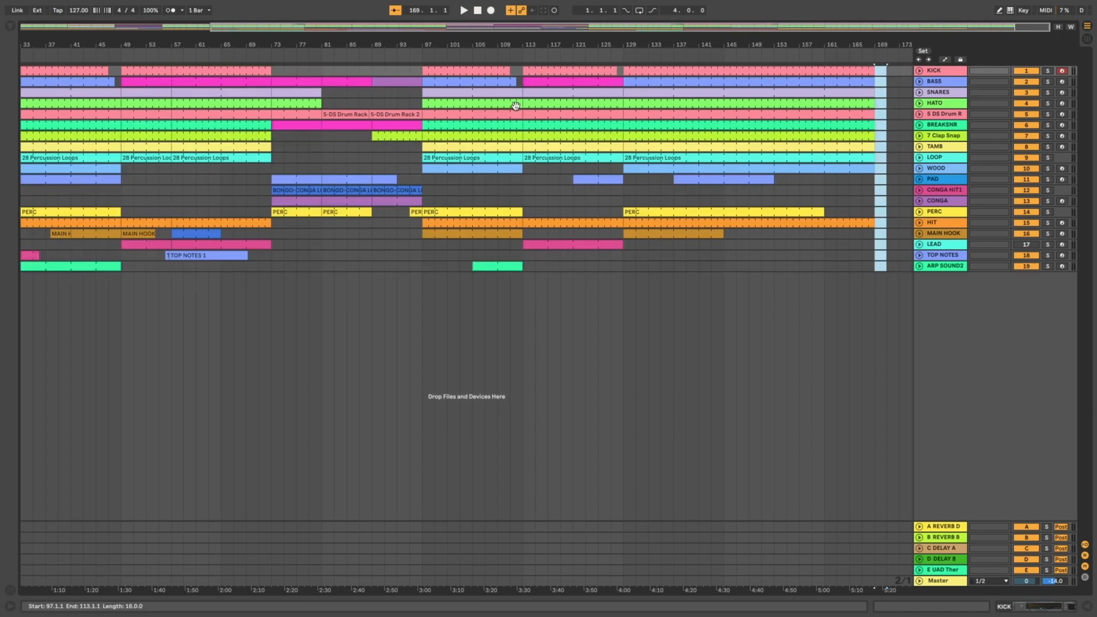
Move the entire recorded arrangement so that it starts at bar 33
{"action": "key", "text": "ctrl+a"}
{"action": "left_click_drag", "start_coordinate": [70, 82], "coordinate": [246, 93]}
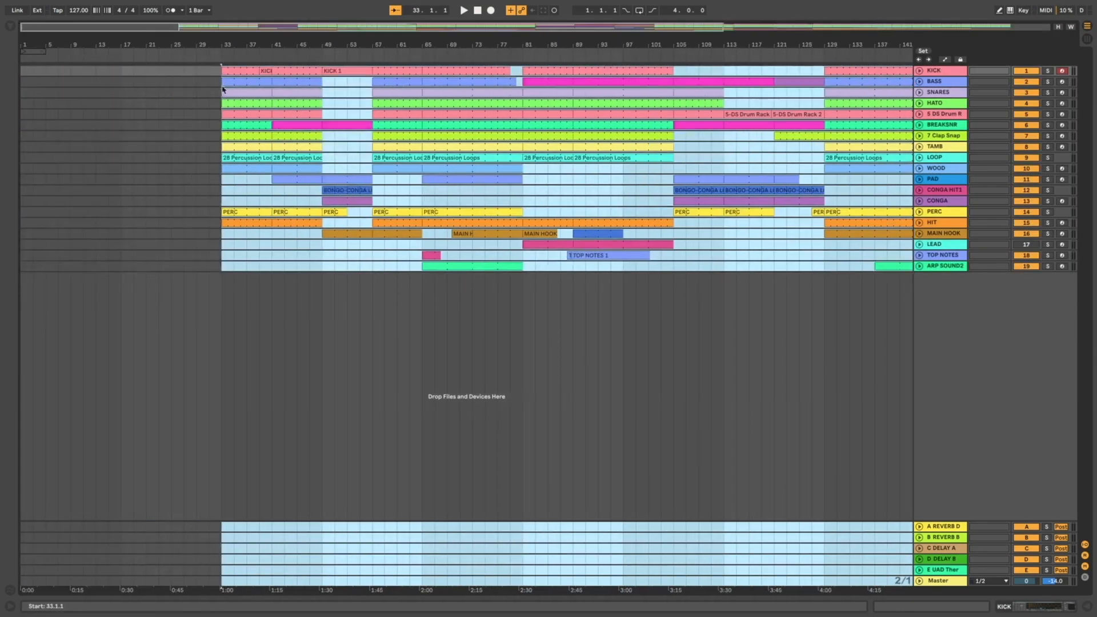
{"action": "left_click", "coordinate": [242, 229]}
{"action": "key", "text": "minus"}
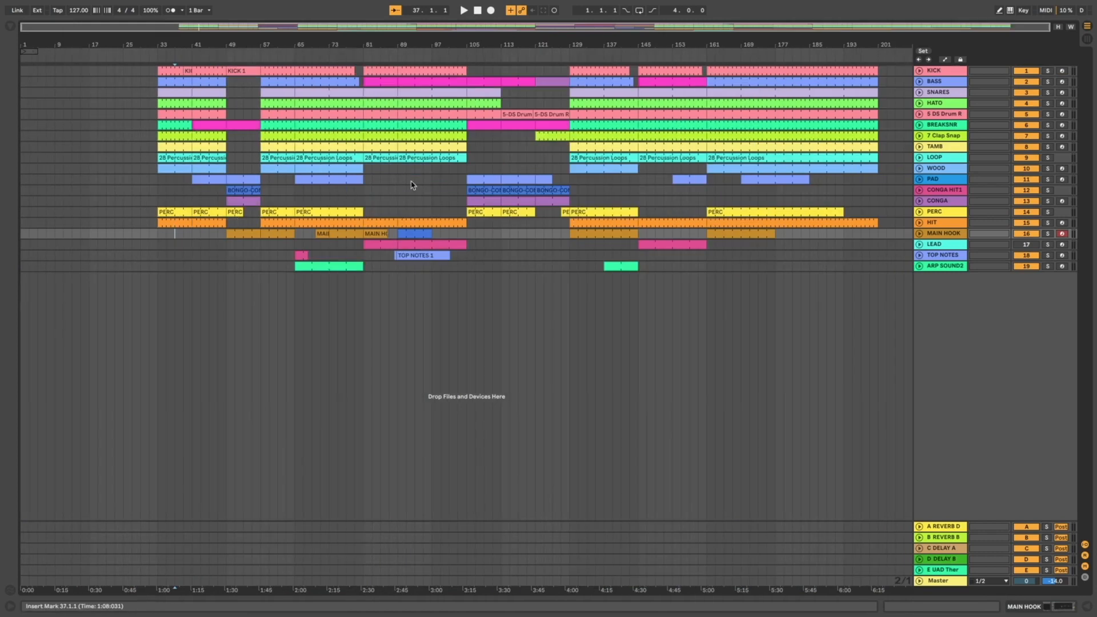
{"action": "left_click", "coordinate": [171, 80]}
{"action": "key", "text": "Down"}
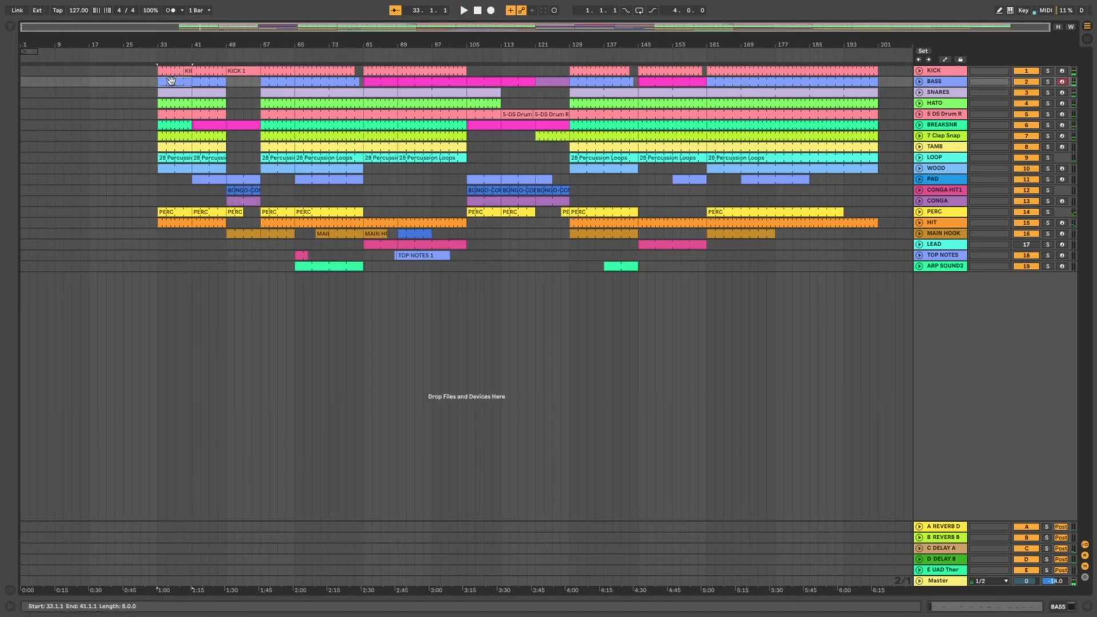
{"action": "key", "text": "Left"}
{"action": "key", "text": "Left"}
{"action": "key", "text": "Left"}
{"action": "key", "text": "Left"}
{"action": "key", "text": "Left"}
{"action": "key", "text": "Left"}
{"action": "key", "text": "Left"}
{"action": "key", "text": "Left"}
{"action": "key", "text": "Left"}
{"action": "key", "text": "Left"}
{"action": "key", "text": "Left"}
{"action": "key", "text": "Left"}
{"action": "key", "text": "Left"}
{"action": "key", "text": "Right"}
{"action": "key", "text": "Right"}
{"action": "key", "text": "Right"}
{"action": "key", "text": "Right"}
{"action": "key", "text": "Right"}
{"action": "key", "text": "Right"}
{"action": "key", "text": "Right"}
{"action": "key", "text": "Right"}
{"action": "key", "text": "Right"}
{"action": "key", "text": "Right"}
{"action": "key", "text": "Right"}
{"action": "key", "text": "Right"}
{"action": "key", "text": "Right"}
Paste a SNARES clip at bar 1 and move the opening KICK clip from bar 33 to bar 1
{"action": "left_click", "coordinate": [24, 93]}
{"action": "key", "text": "super+v"}
{"action": "left_click", "coordinate": [174, 72]}
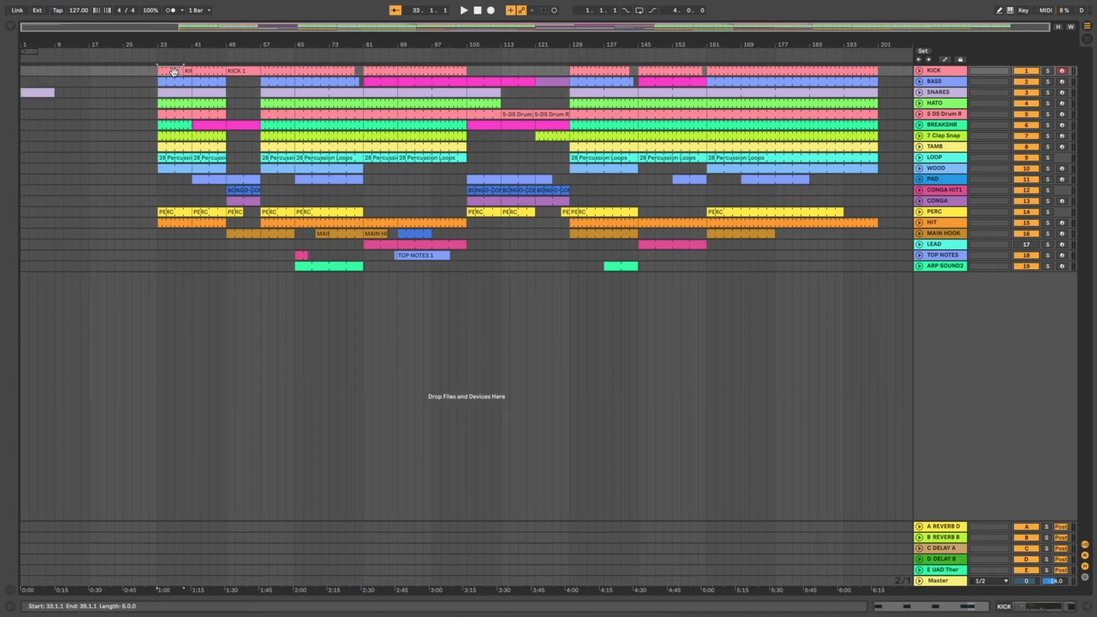
{"action": "left_click_drag", "start_coordinate": [174, 72], "coordinate": [36, 73]}
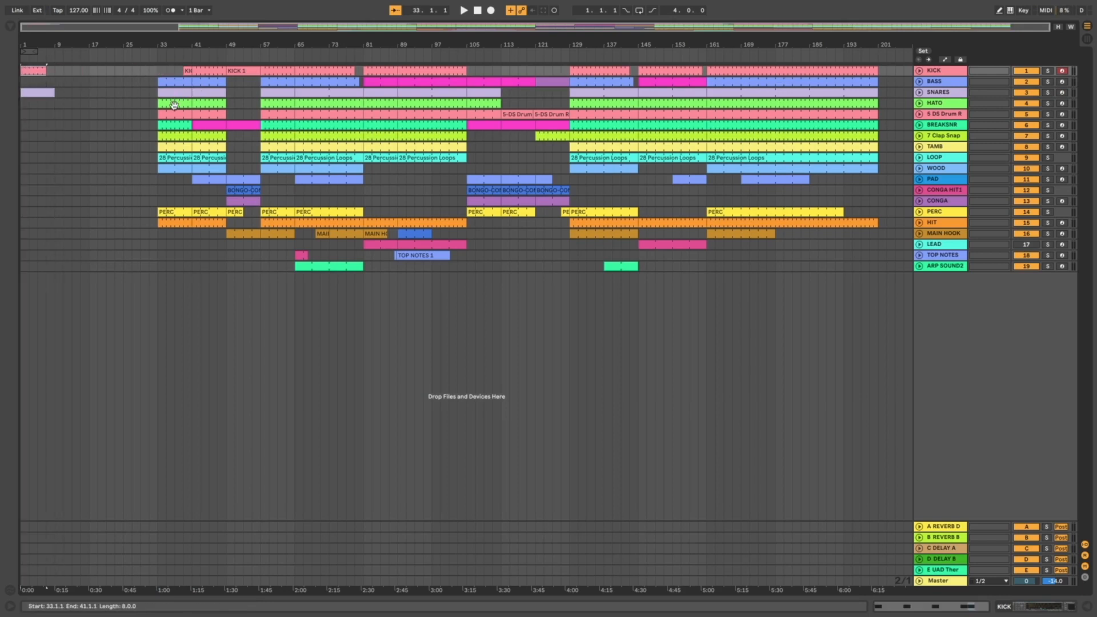
Move the opening HATO clip to bar 17 and the opening BREAKSNR clip to bar 1, removing the opening S DS Drum R clip
{"action": "left_click_drag", "start_coordinate": [176, 106], "coordinate": [107, 106]}
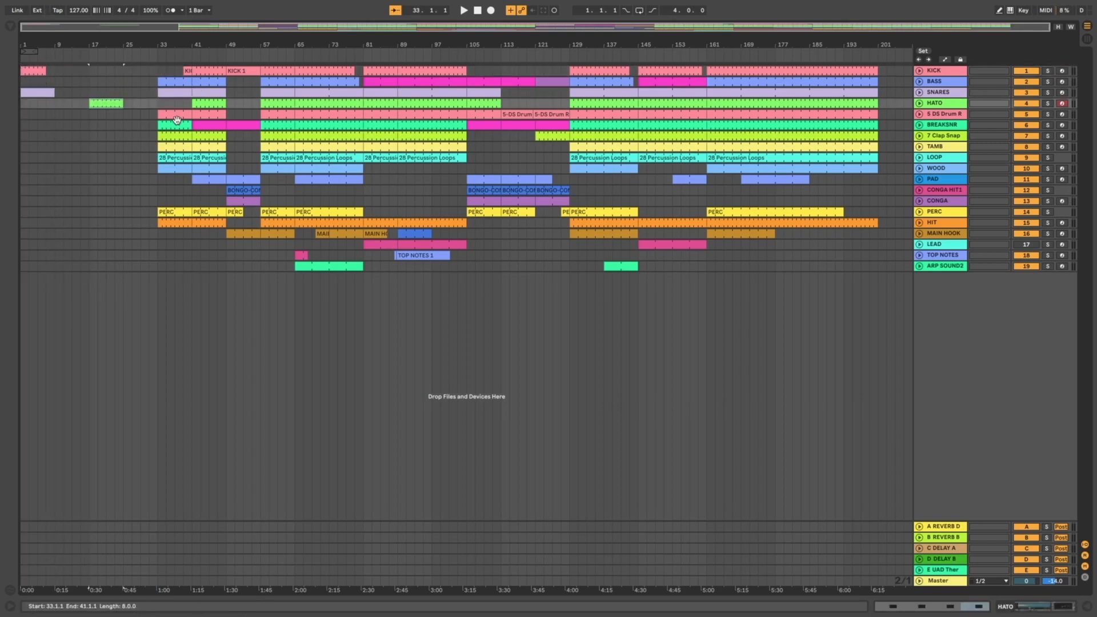
{"action": "left_click", "coordinate": [177, 117]}
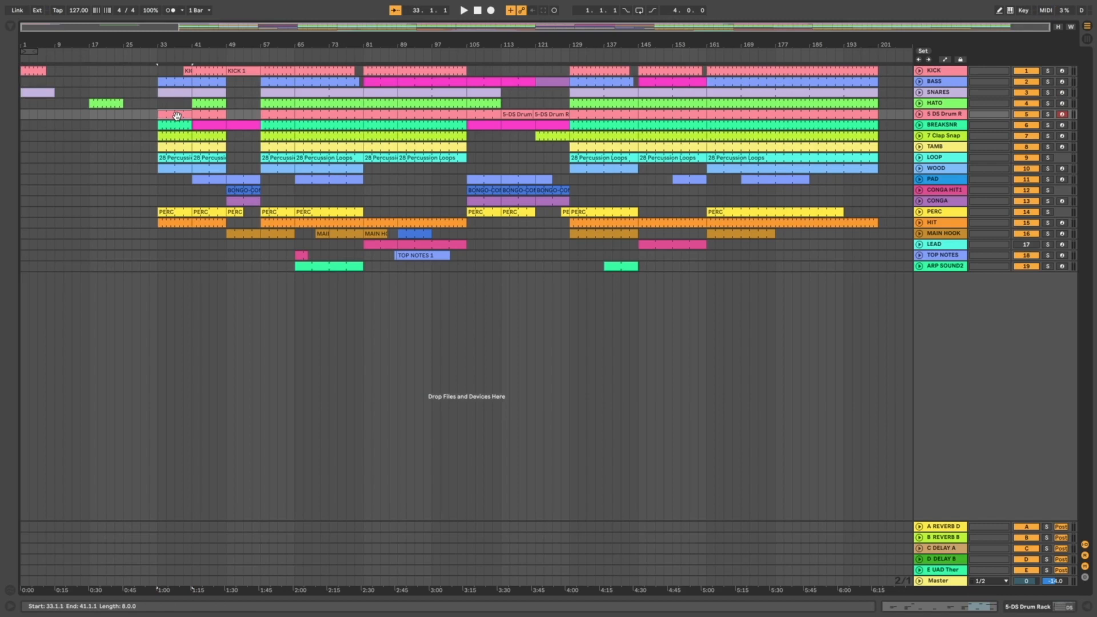
{"action": "left_click_drag", "start_coordinate": [177, 115], "coordinate": [39, 127]}
Move the opening 7 Clap Snap clip from bar 33 to bar 9 and the opening LOOP clip to bar 1
{"action": "left_click", "coordinate": [176, 135]}
{"action": "left_click", "coordinate": [179, 138]}
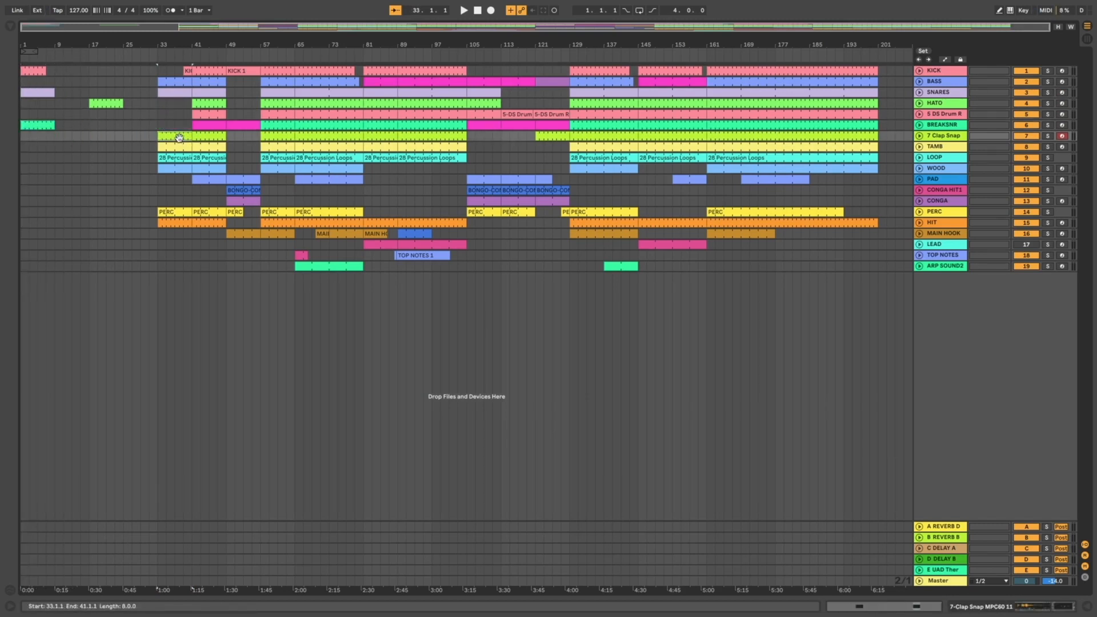
{"action": "left_click_drag", "start_coordinate": [179, 138], "coordinate": [89, 137]}
{"action": "left_click_drag", "start_coordinate": [175, 158], "coordinate": [43, 159]}
Extend the KICK clip at bar 1 to end at bar 9 and move the opening WOOD clip to bar 1
{"action": "key", "text": "space"}
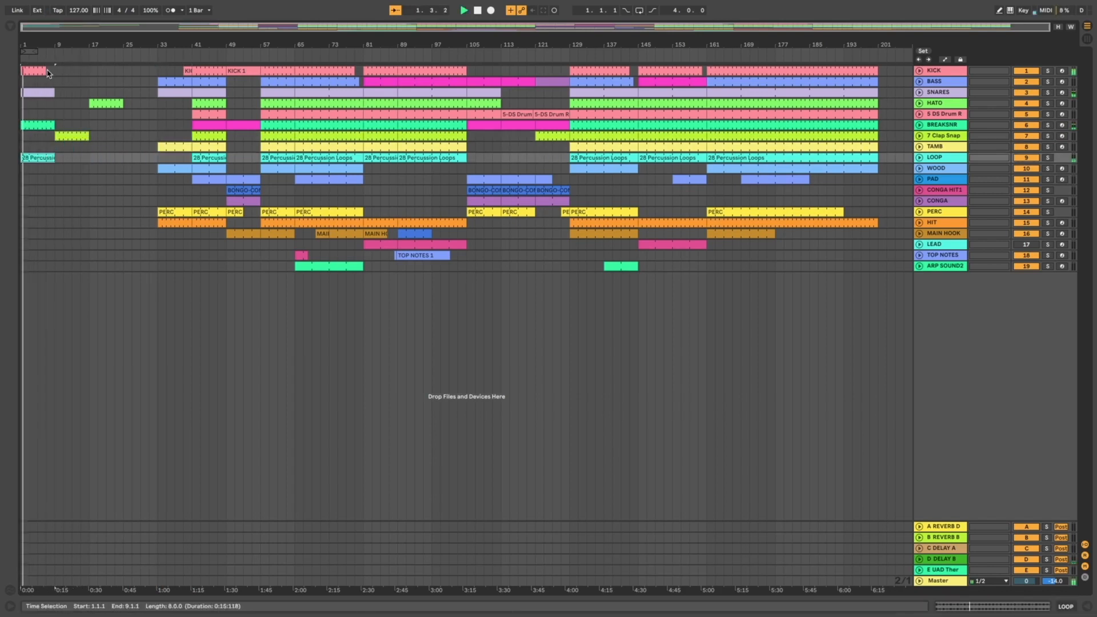
{"action": "left_click_drag", "start_coordinate": [43, 71], "coordinate": [55, 71]}
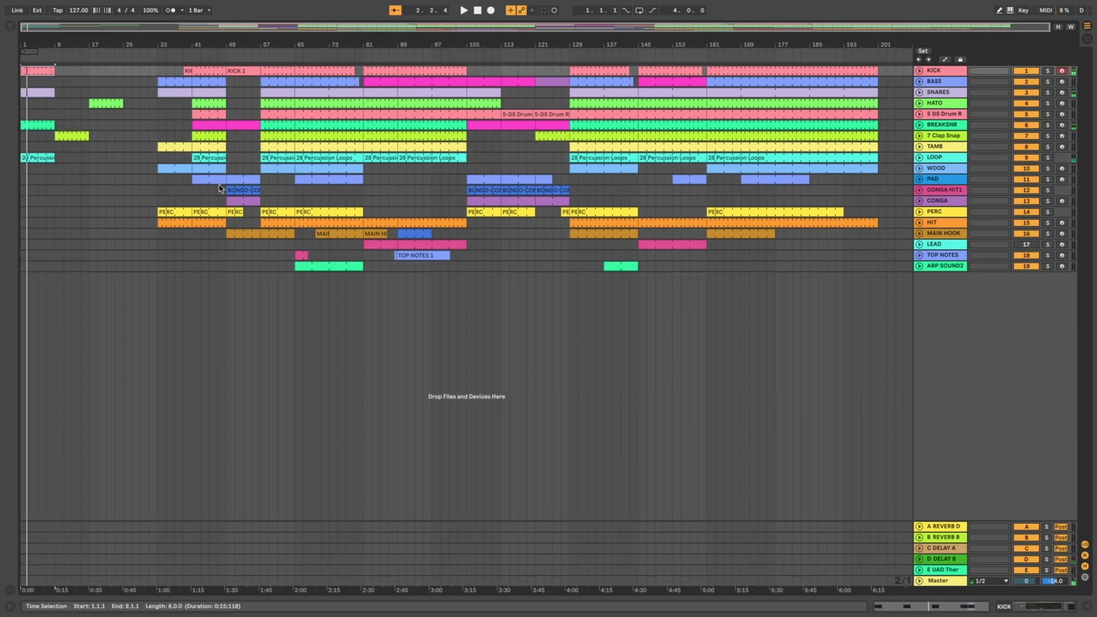
{"action": "left_click", "coordinate": [226, 180]}
{"action": "left_click", "coordinate": [173, 167]}
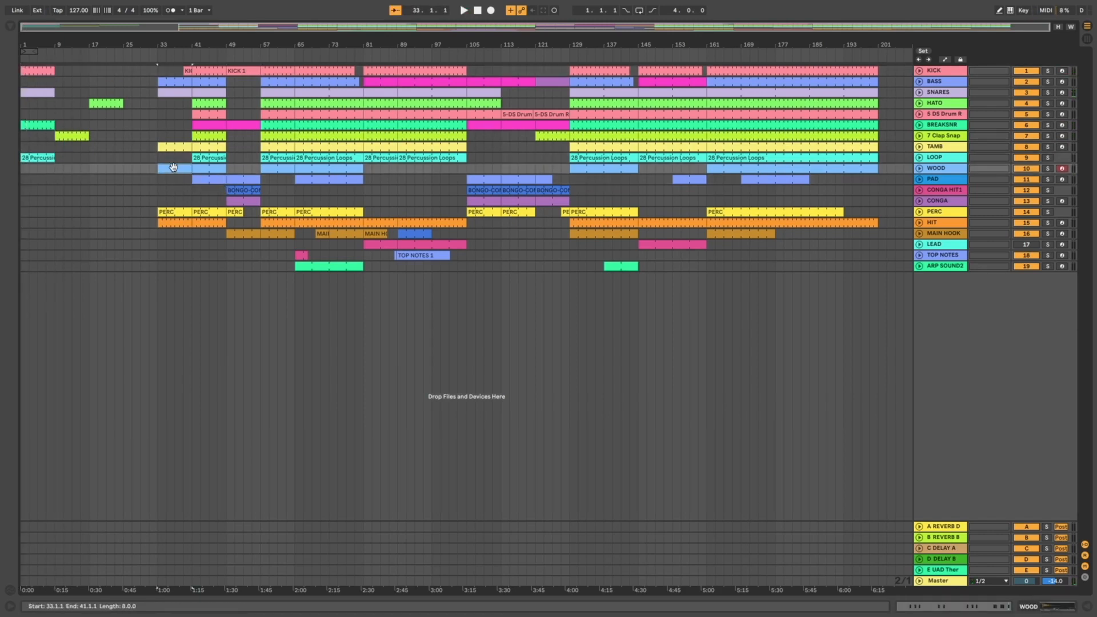
{"action": "left_click_drag", "start_coordinate": [178, 167], "coordinate": [31, 164]}
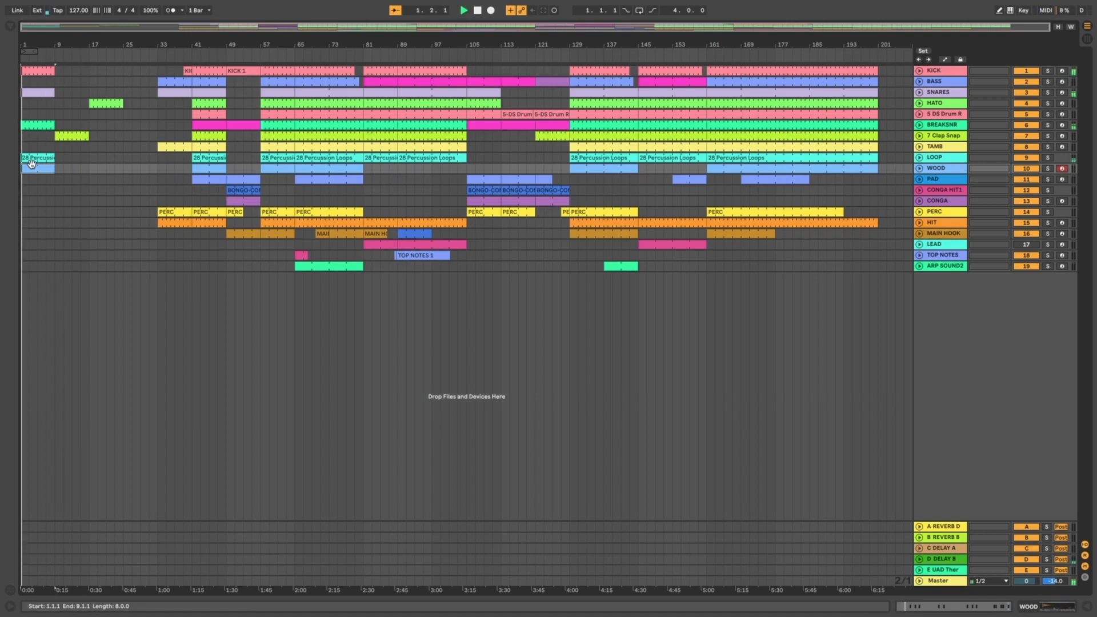
Move the opening HIT clip to bar 25 and the opening PERC clip to bar 1, auditioning the intro from the start
{"action": "left_click_drag", "start_coordinate": [177, 222], "coordinate": [48, 223]}
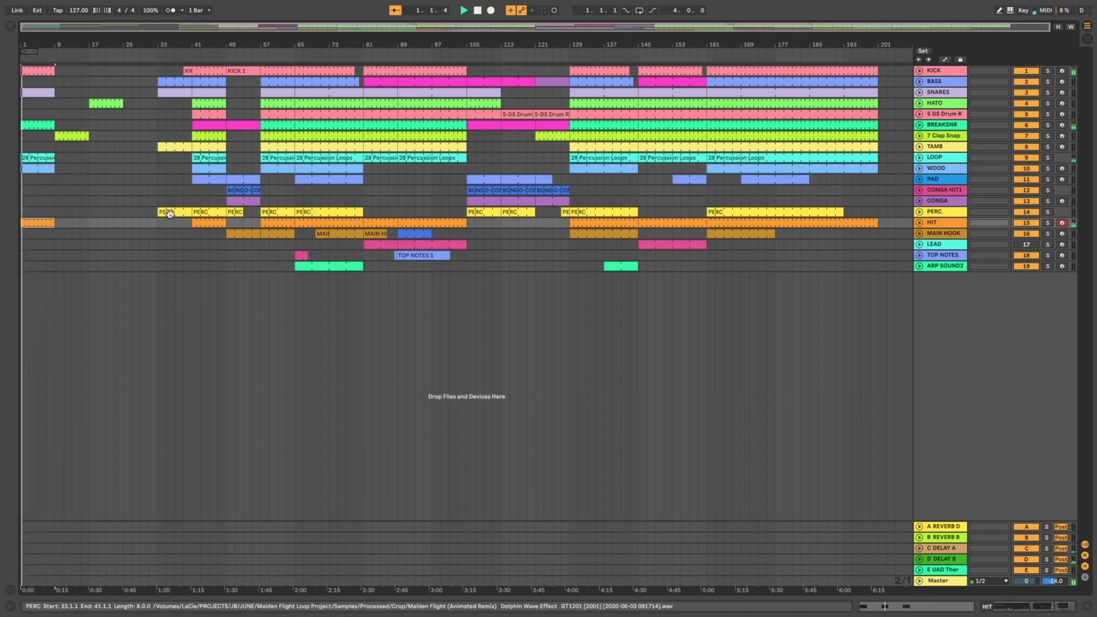
{"action": "key", "text": "space"}
{"action": "mouse_move", "coordinate": [43, 223]}
{"action": "left_mouse_down"}
{"action": "mouse_move", "coordinate": [152, 222]}
{"action": "mouse_move", "coordinate": [30, 210]}
{"action": "left_mouse_up"}
{"action": "key", "text": "space"}
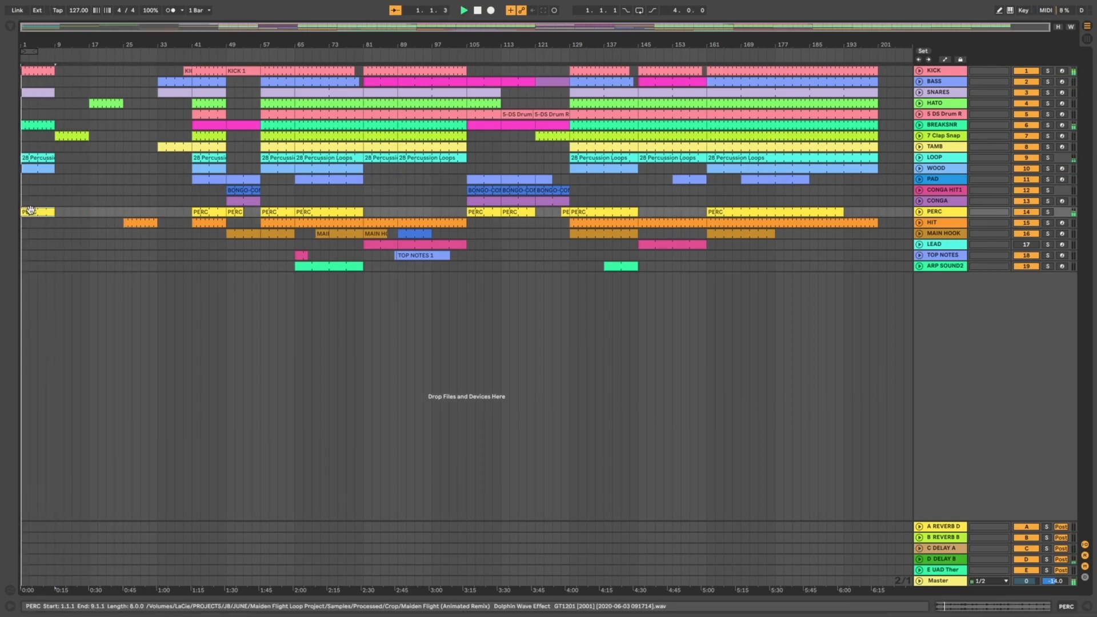
{"action": "key", "text": "super+z"}
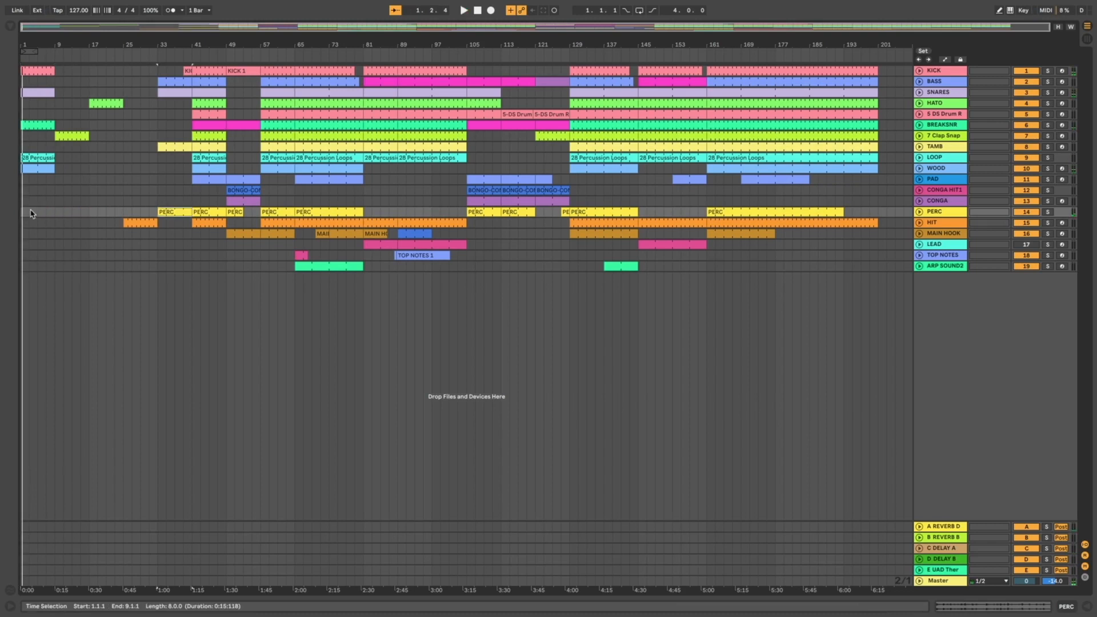
{"action": "left_click_drag", "start_coordinate": [162, 207], "coordinate": [31, 214]}
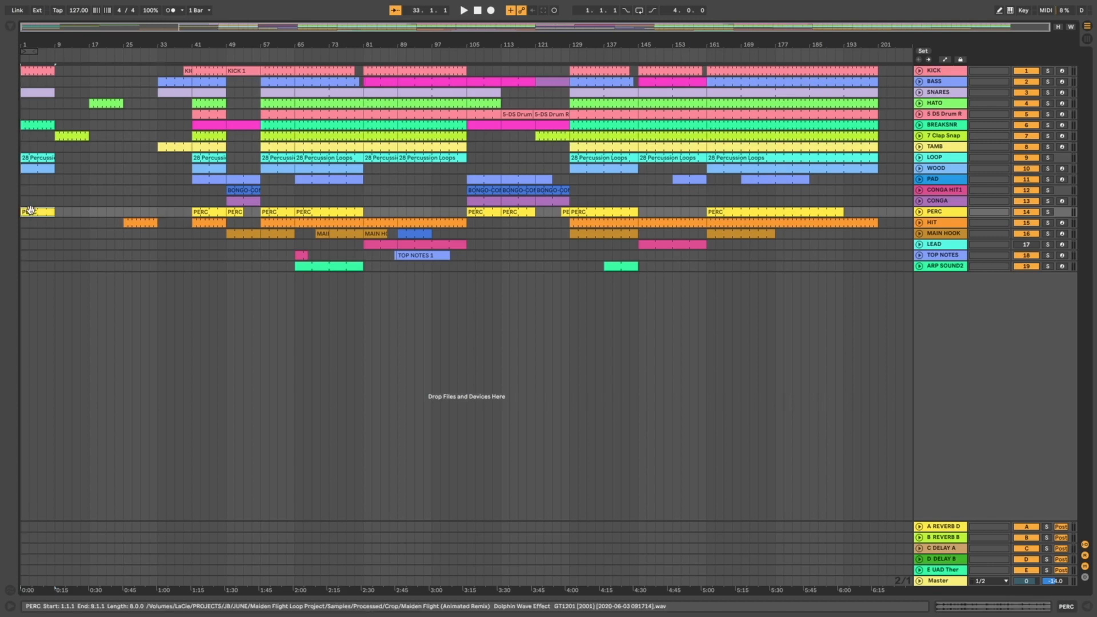
Duplicate bars 1 to 9 across all tracks four times to fill the intro up to bar 41
{"action": "left_click", "coordinate": [184, 145]}
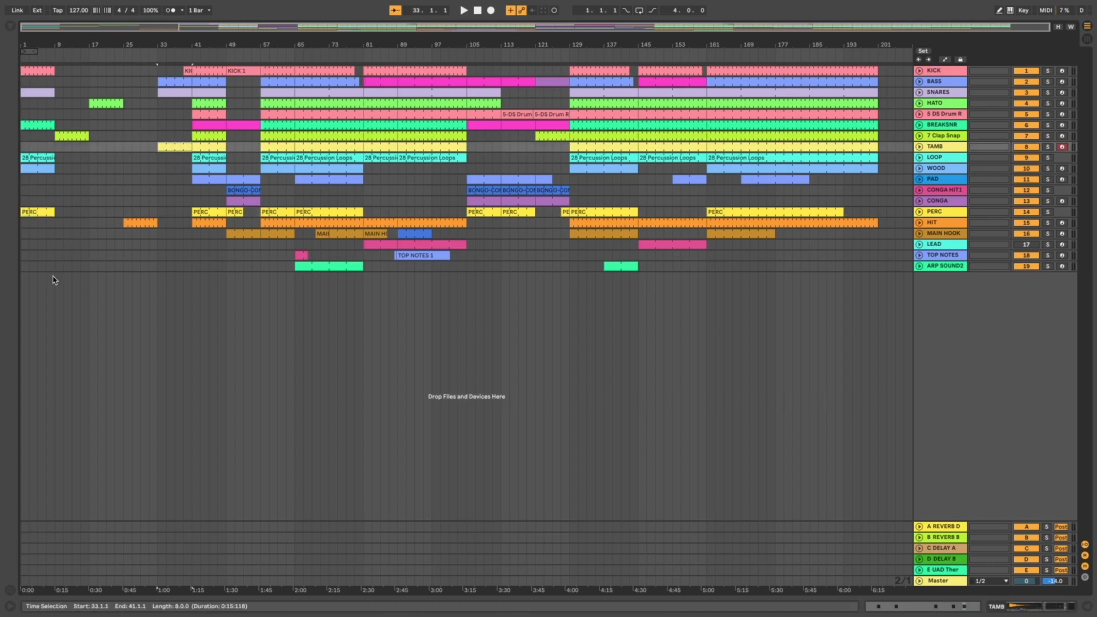
{"action": "left_click_drag", "start_coordinate": [56, 273], "coordinate": [1, 40]}
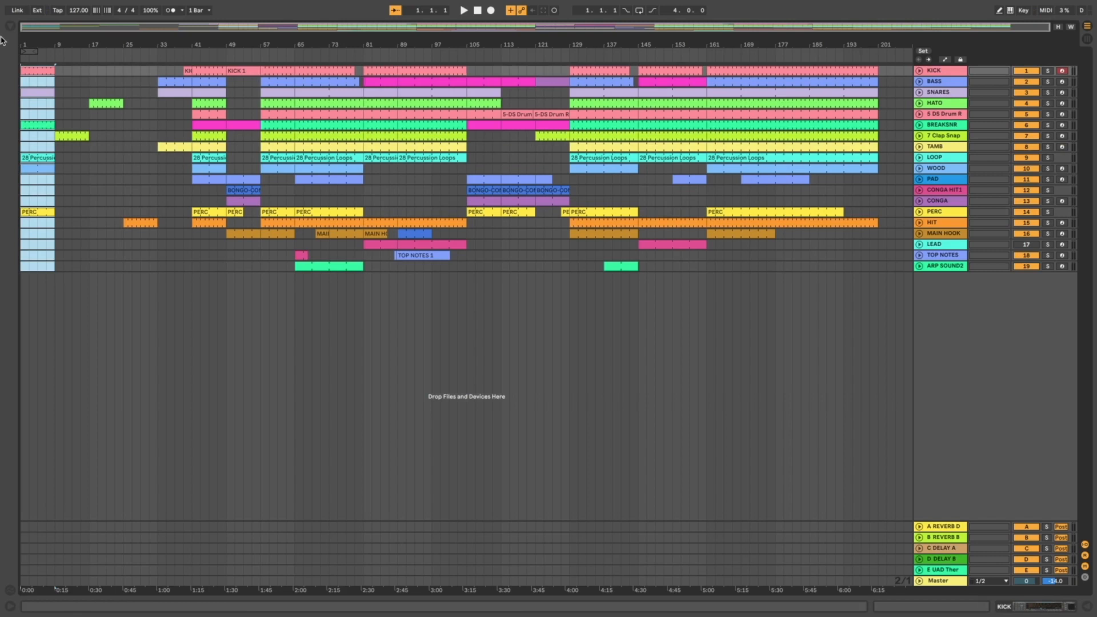
{"action": "key", "text": "ctrl+d"}
{"action": "key", "text": "ctrl+d"}
{"action": "key", "text": "ctrl+d"}
{"action": "key", "text": "ctrl+d"}
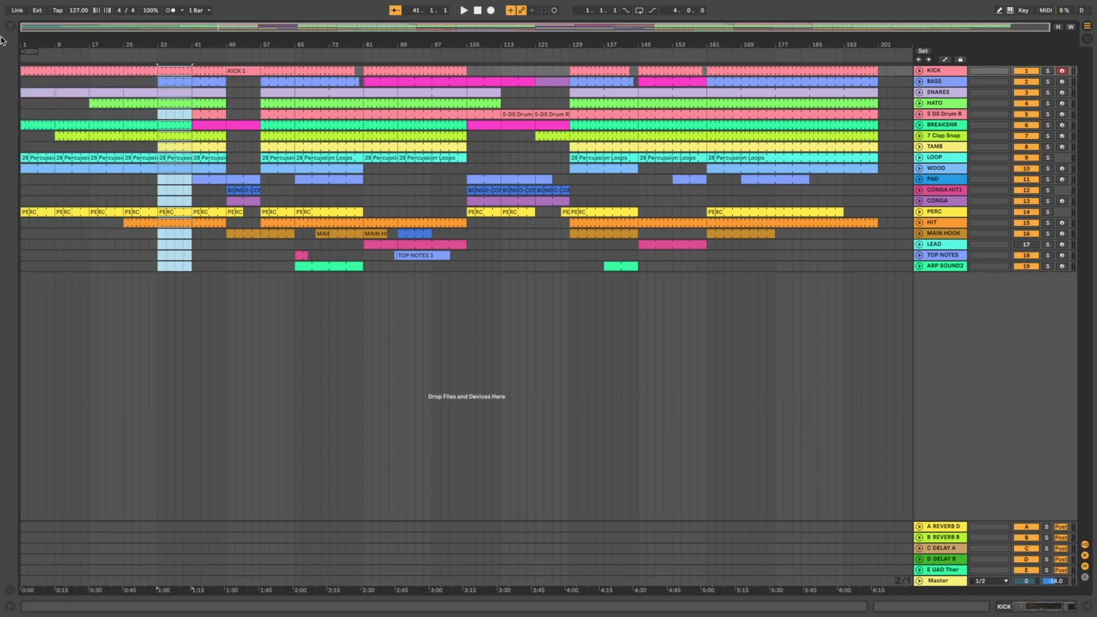
Play the intro from the start and add an Auto Filter to the PERC track
{"action": "left_click", "coordinate": [478, 11]}
{"action": "key", "text": "space"}
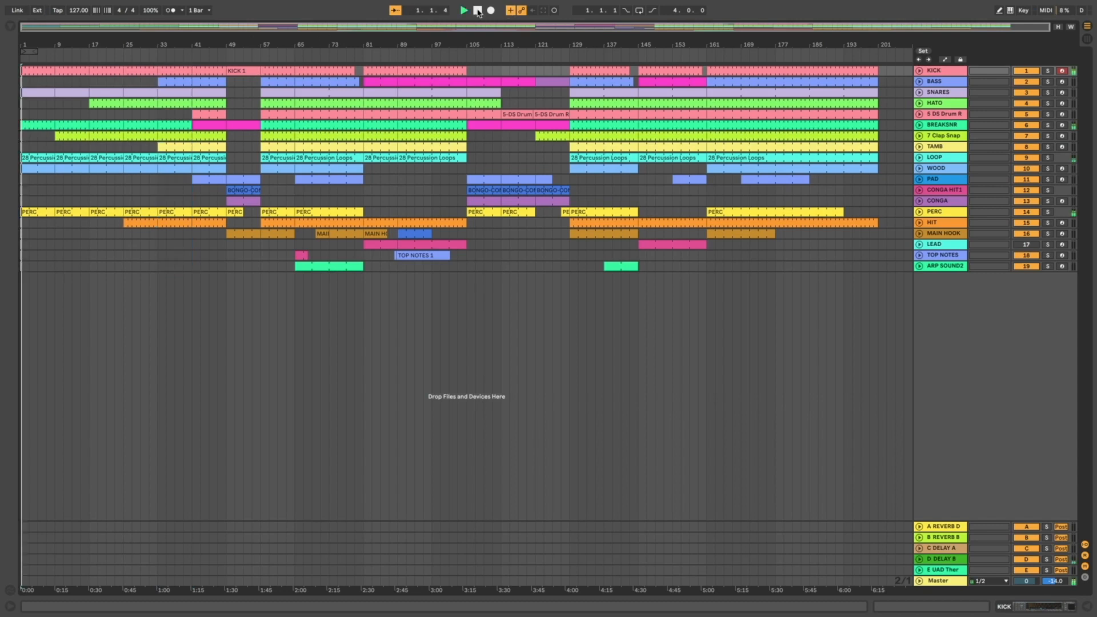
{"action": "double_click", "coordinate": [943, 216]}
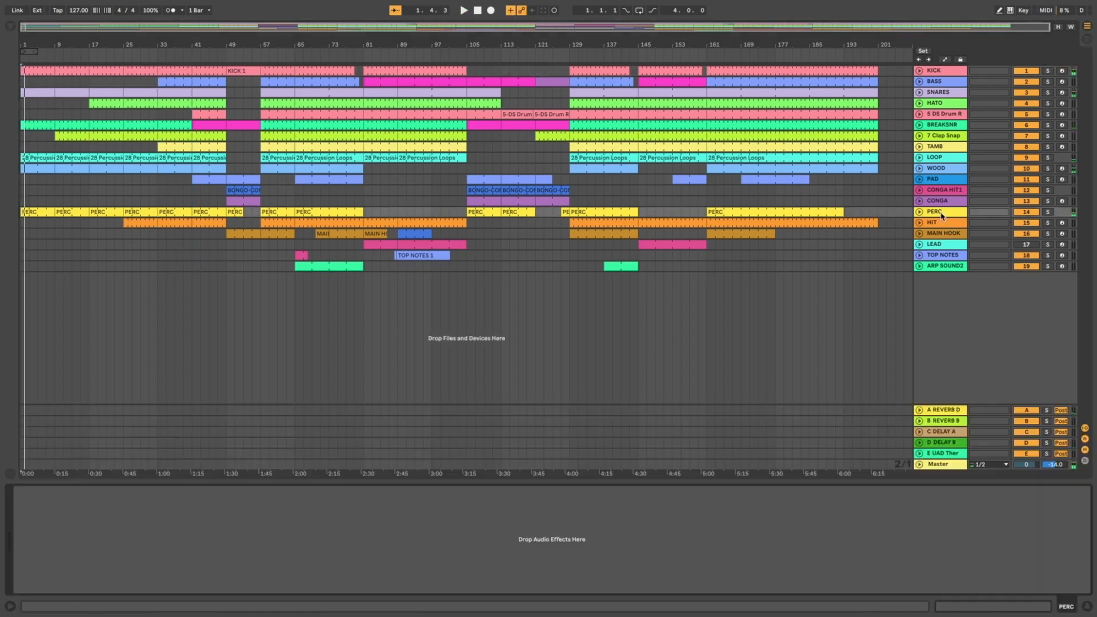
{"action": "key", "text": "ctrl+f"}
{"action": "type", "text": "auto fi"}
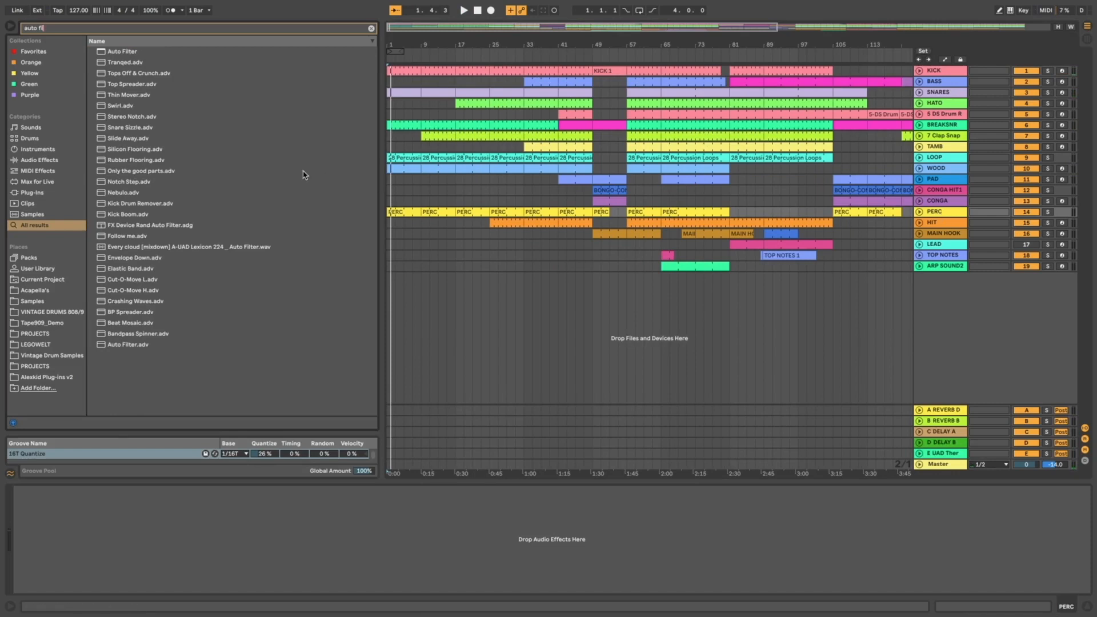
{"action": "left_click_drag", "start_coordinate": [125, 54], "coordinate": [307, 572]}
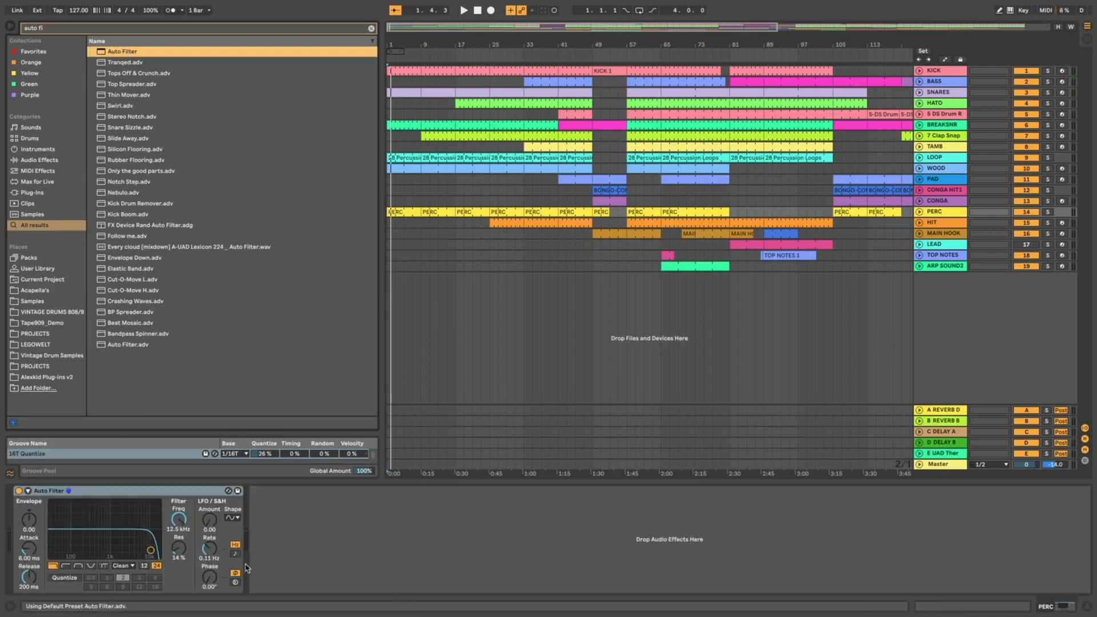
Automate the PERC track's Auto Filter frequency to rise from about 40 Hz at bar 1 to 12.5 kHz at bar 33
{"action": "right_click", "coordinate": [182, 537]}
{"action": "left_click", "coordinate": [206, 537]}
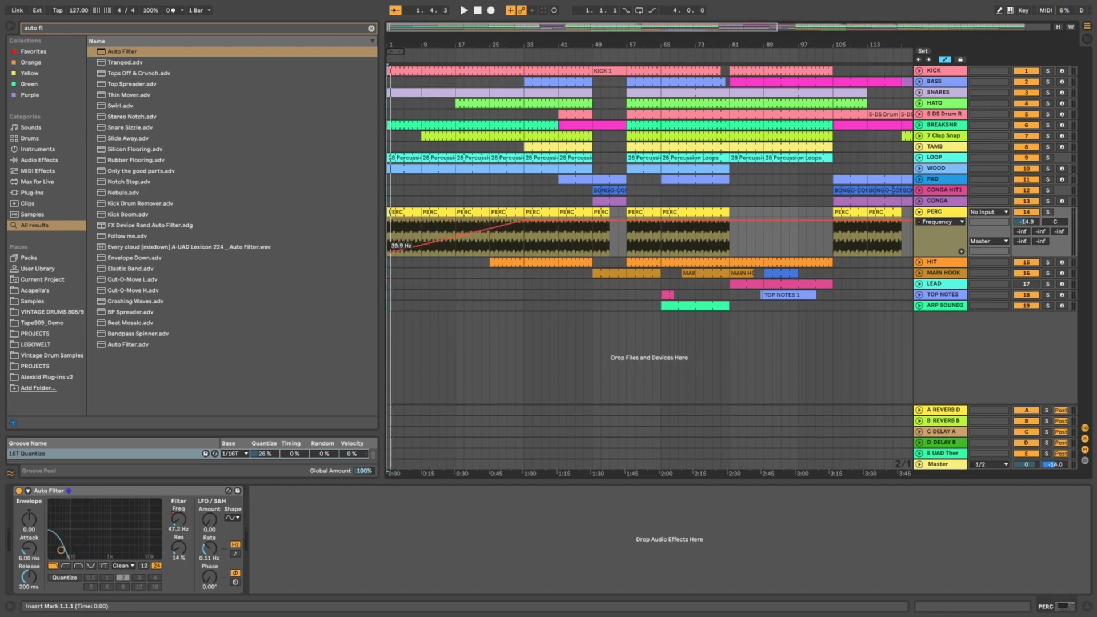
{"action": "key", "text": "space"}
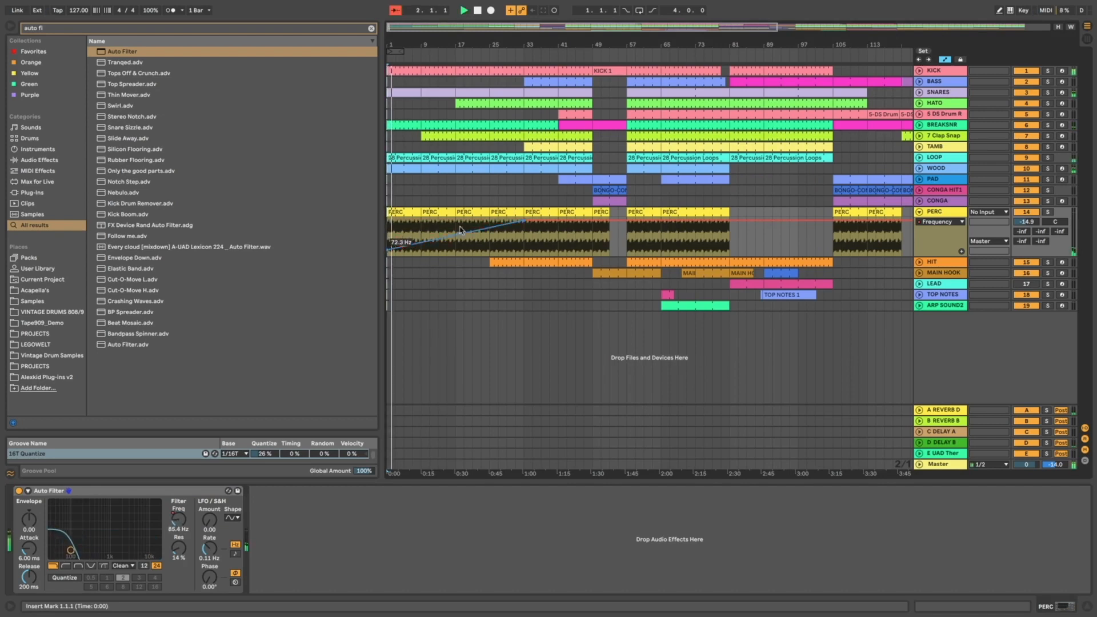
{"action": "key", "text": "a"}
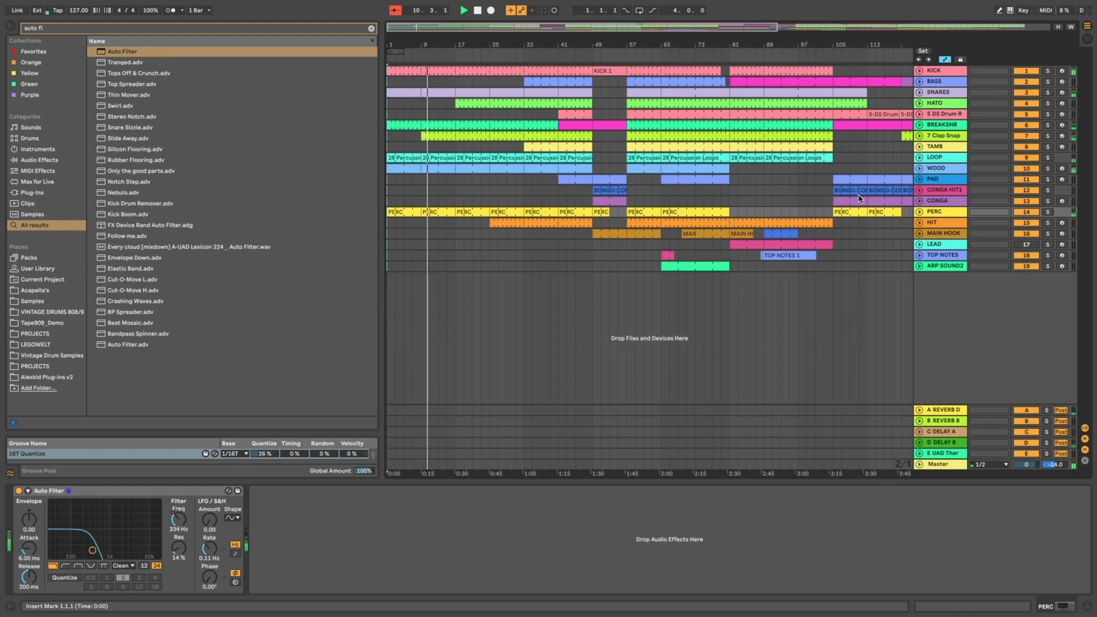
Bend the PERC filter frequency ramp into a curve and move its end point to bar 49
{"action": "left_click", "coordinate": [923, 214]}
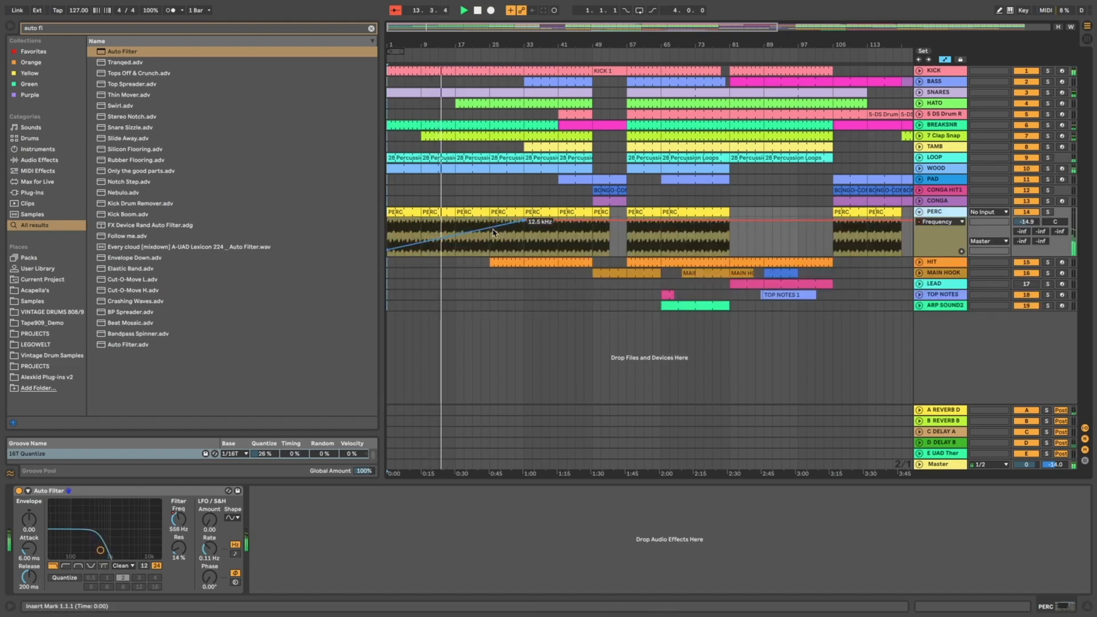
{"action": "left_click_drag", "start_coordinate": [493, 232], "coordinate": [493, 243]}
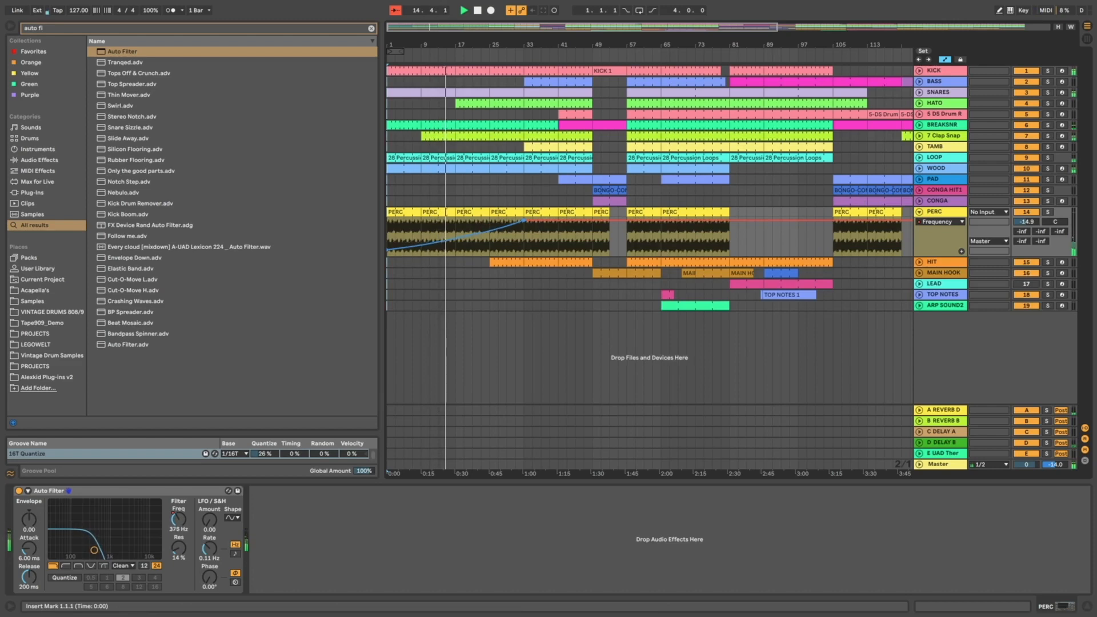
{"action": "left_click_drag", "start_coordinate": [524, 221], "coordinate": [593, 221]}
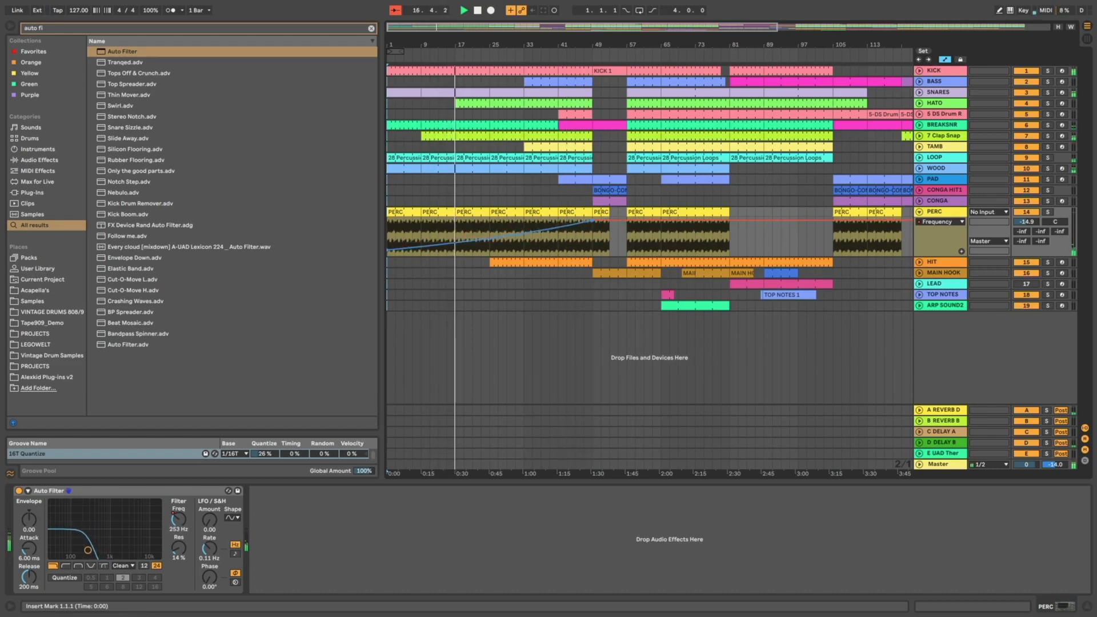
{"action": "left_click", "coordinate": [921, 222]}
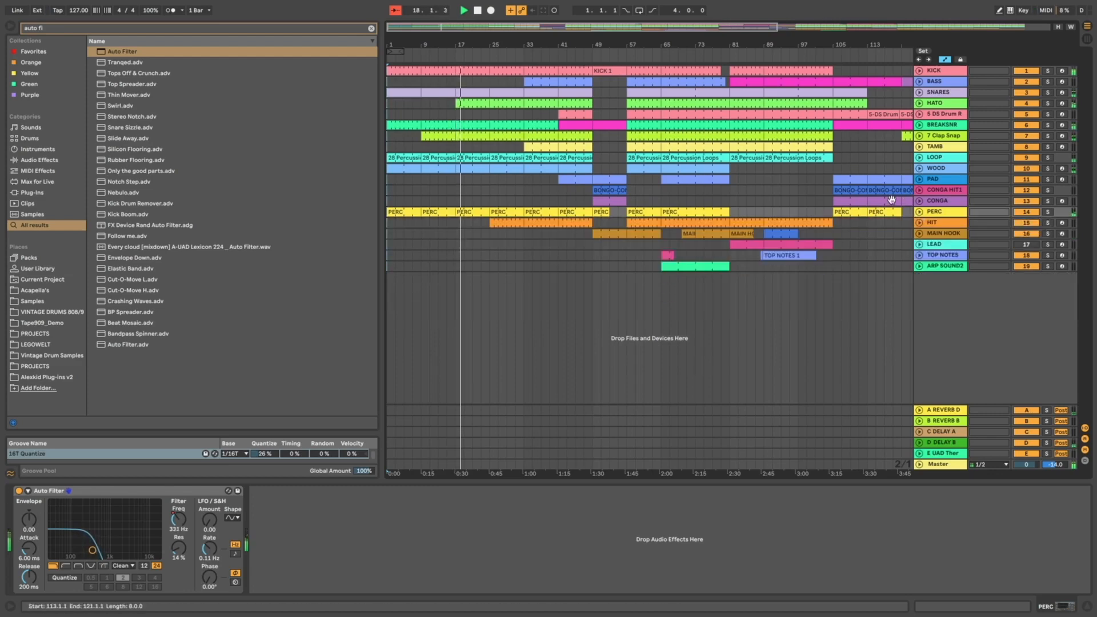
Split bar 16 of the KICK track into its own clip and open its notes for editing
{"action": "left_click", "coordinate": [915, 71]}
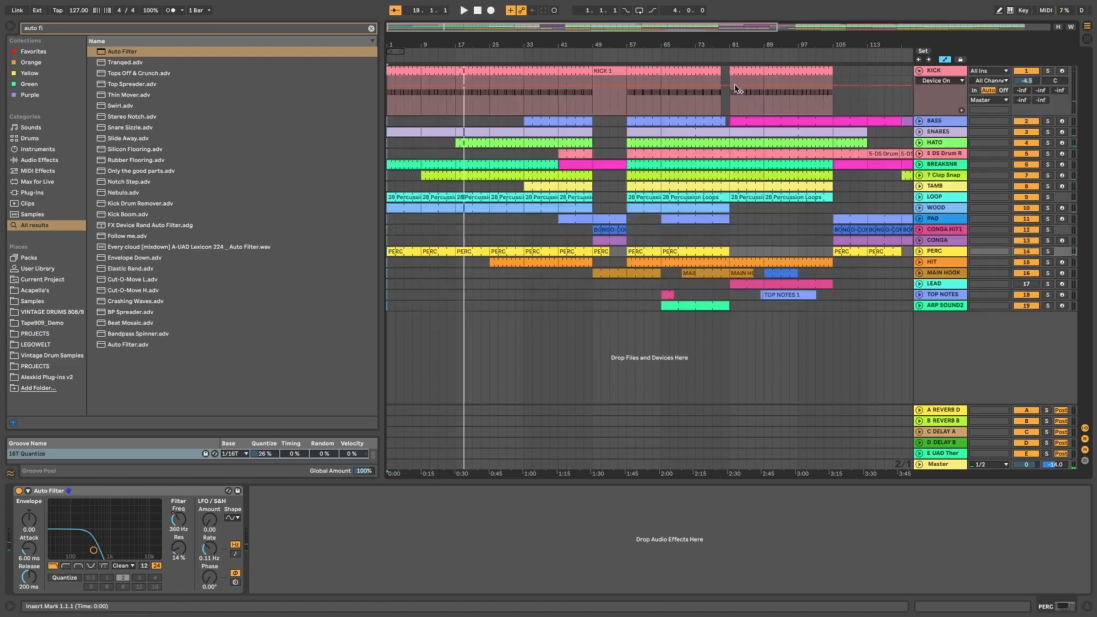
{"action": "left_click", "coordinate": [454, 103]}
{"action": "key", "text": "plus"}
{"action": "key", "text": "plus"}
{"action": "key", "text": "plus"}
{"action": "key", "text": "plus"}
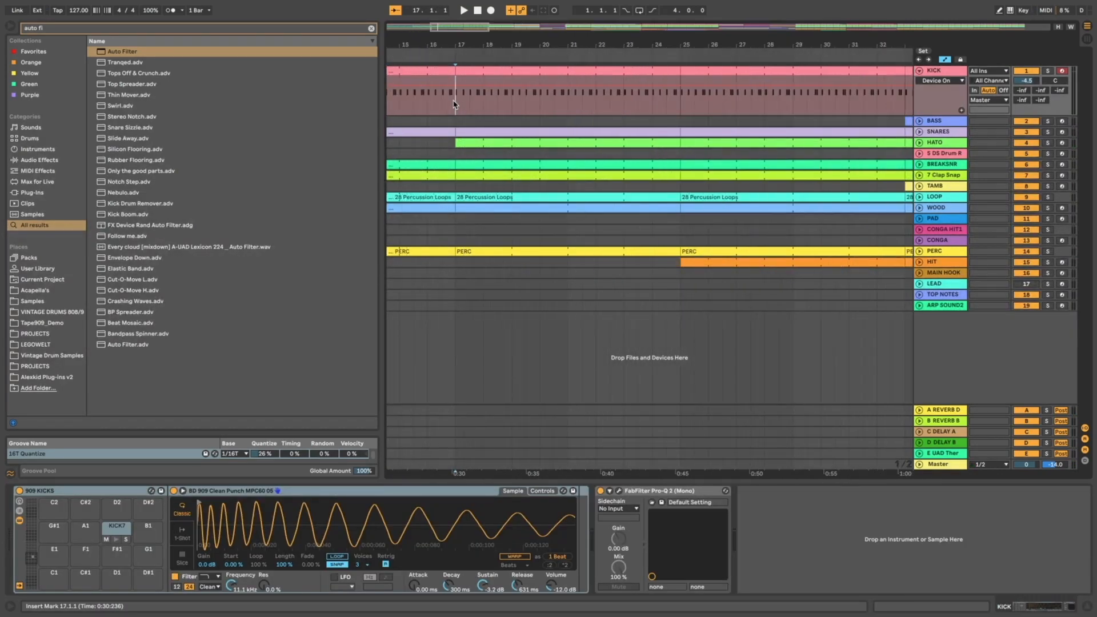
{"action": "left_click_drag", "start_coordinate": [455, 104], "coordinate": [431, 76]}
{"action": "key", "text": "ctrl+e"}
{"action": "double_click", "coordinate": [439, 71]}
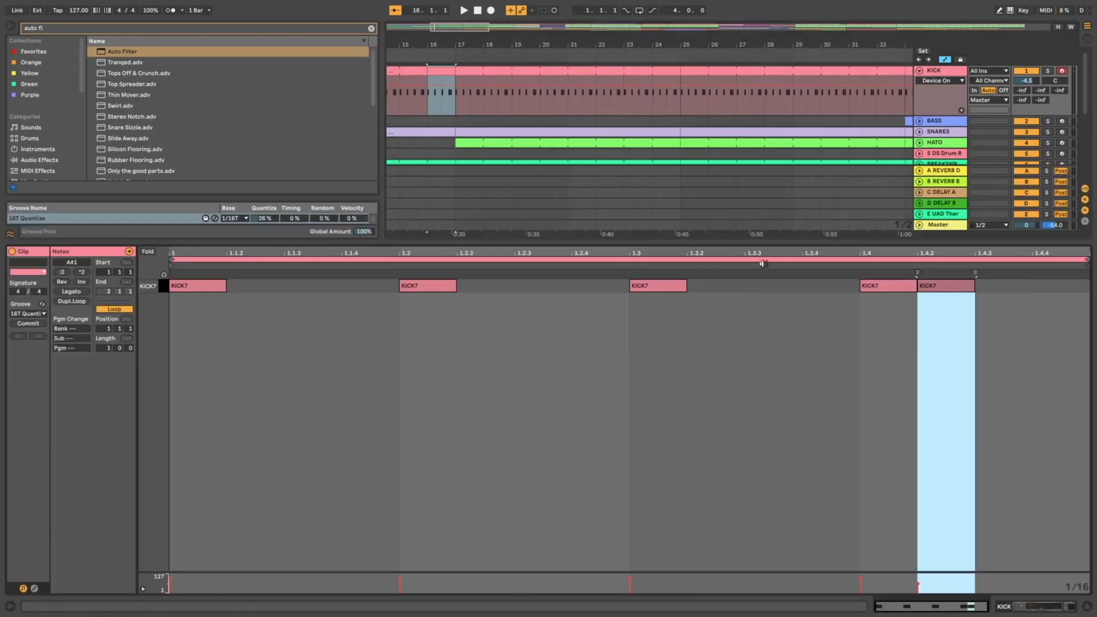
Repeat the KICK7 sixteenth note from 1.4.2 at 1.4.3 and 1.4.4 to make a fill, and close the clip editor
{"action": "key", "text": "space"}
{"action": "key", "text": "ctrl+d"}
{"action": "key", "text": "ctrl+d"}
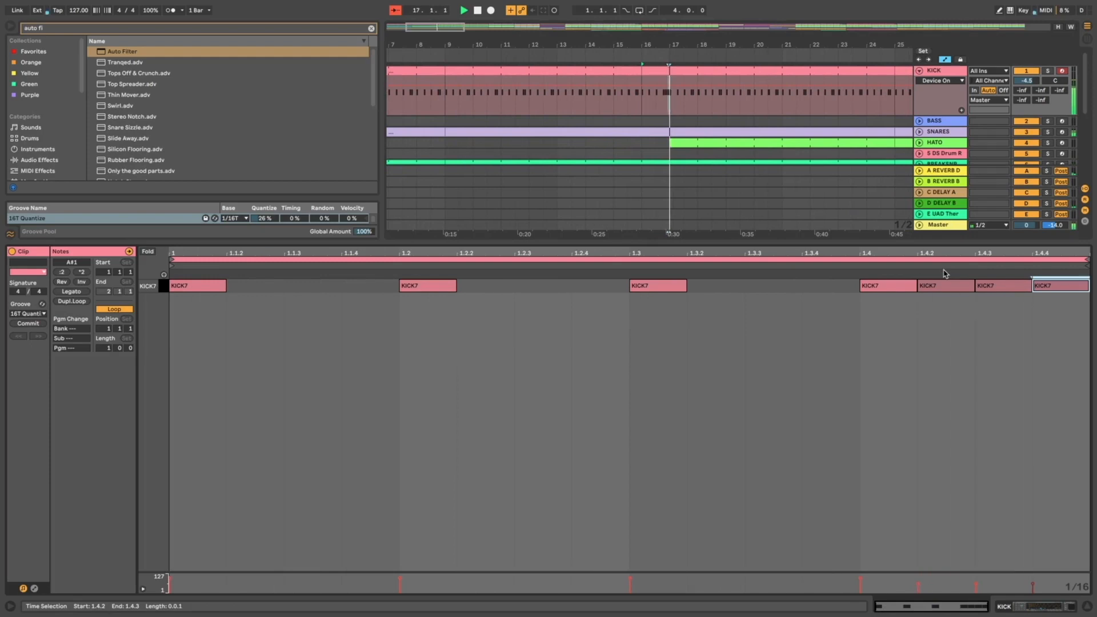
{"action": "left_click", "coordinate": [1089, 610]}
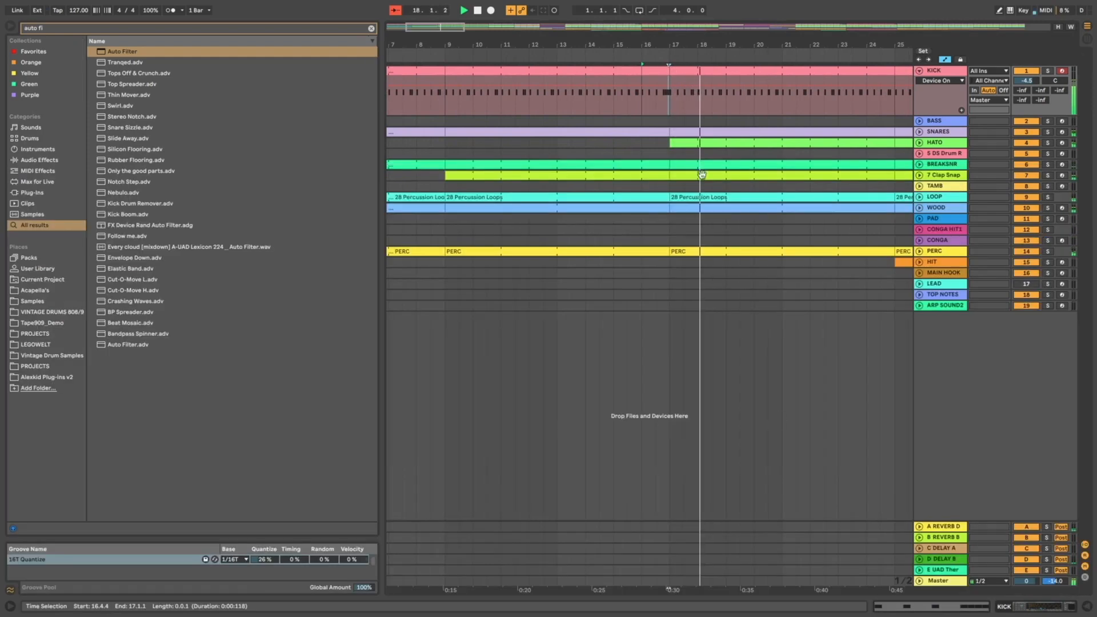
Recolour the bar 16 KICK fill clip magenta and collapse the KICK track
{"action": "right_click", "coordinate": [658, 75]}
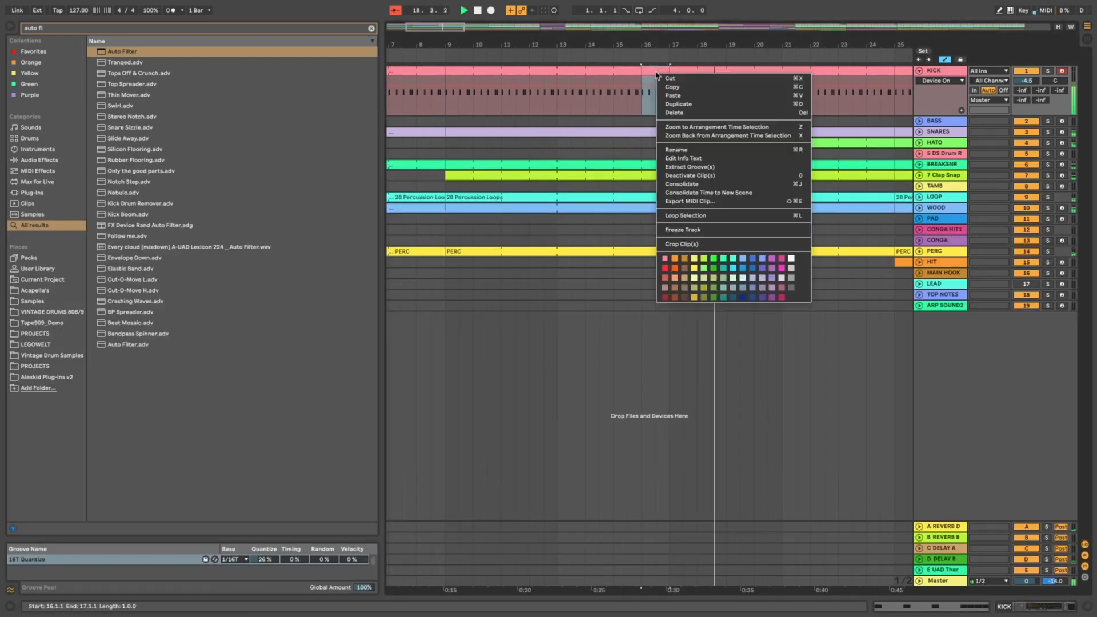
{"action": "left_click", "coordinate": [781, 260]}
{"action": "left_click", "coordinate": [822, 308]}
{"action": "key", "text": "minus"}
{"action": "key", "text": "minus"}
{"action": "key", "text": "minus"}
{"action": "key", "text": "minus"}
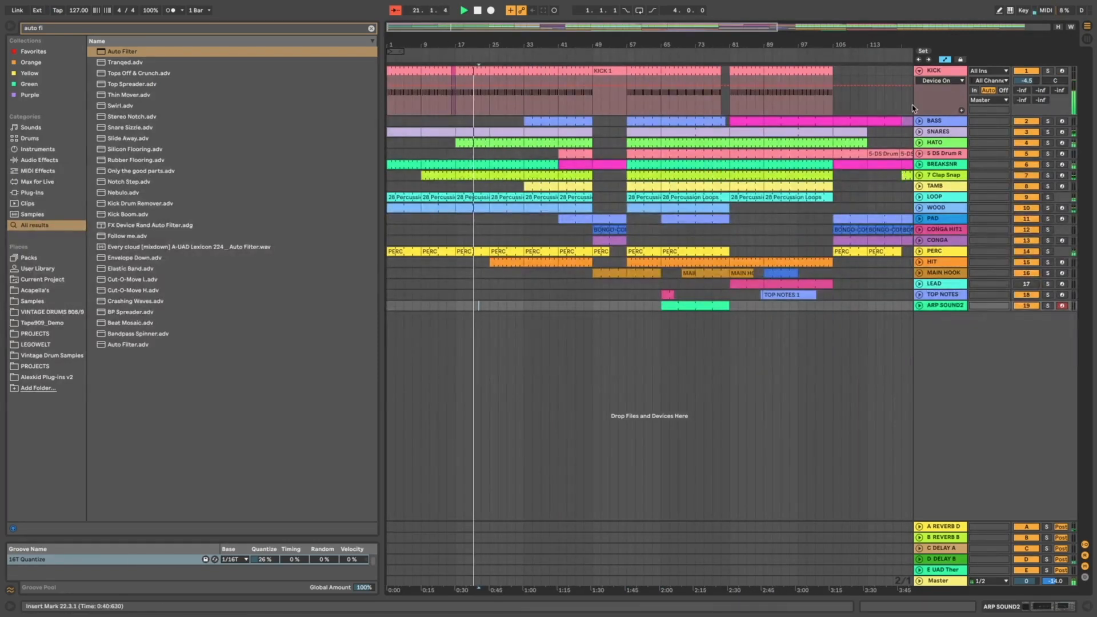
{"action": "left_click", "coordinate": [920, 71]}
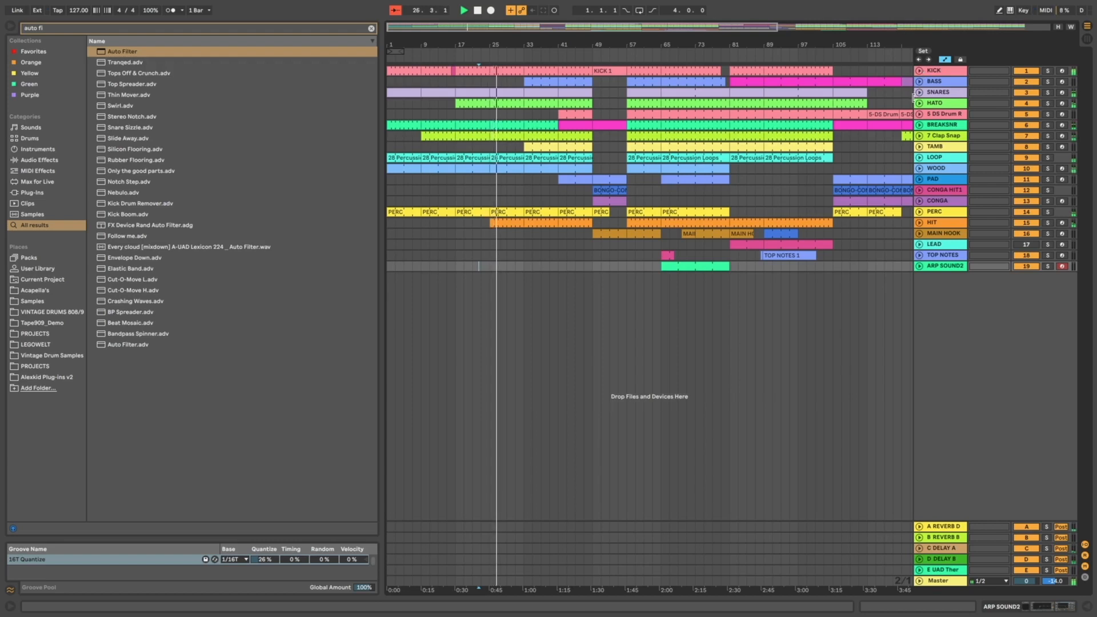
Remove the KICK from 32.3.1 to 33.1.1 to leave a half-bar gap before the BASS enters
{"action": "left_click", "coordinate": [521, 82]}
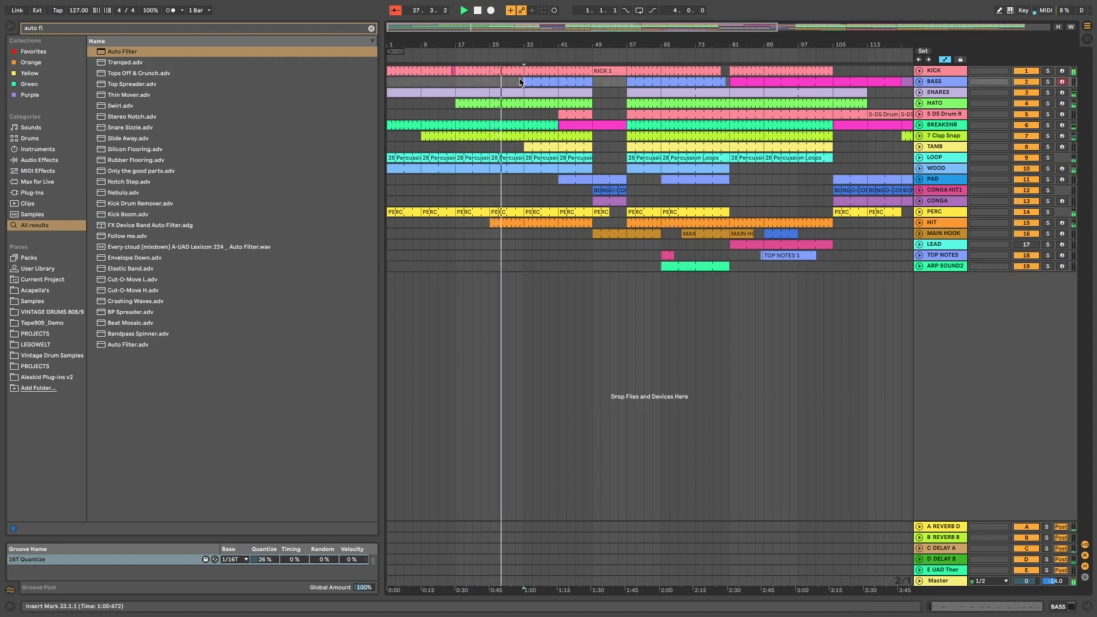
{"action": "scroll", "coordinate": [521, 82], "scroll_direction": "up", "scroll_amount": 5}
{"action": "left_click_drag", "start_coordinate": [521, 82], "coordinate": [510, 70]}
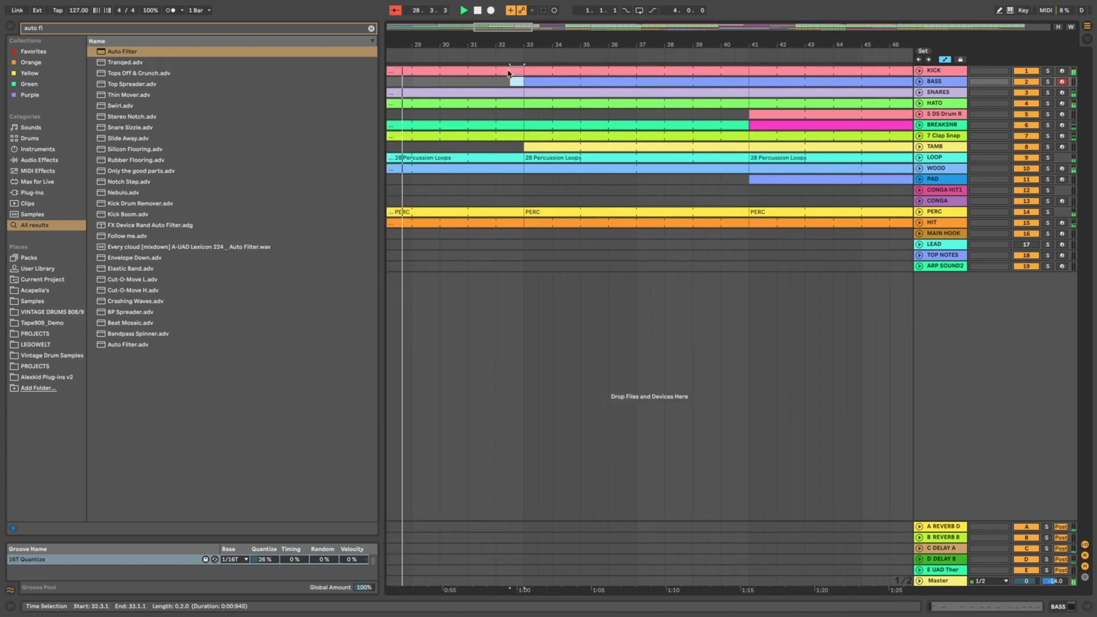
Split bar 32 of the HATO track into its own clip and open its notes for editing
{"action": "left_click", "coordinate": [920, 104]}
{"action": "left_click_drag", "start_coordinate": [524, 134], "coordinate": [497, 133]}
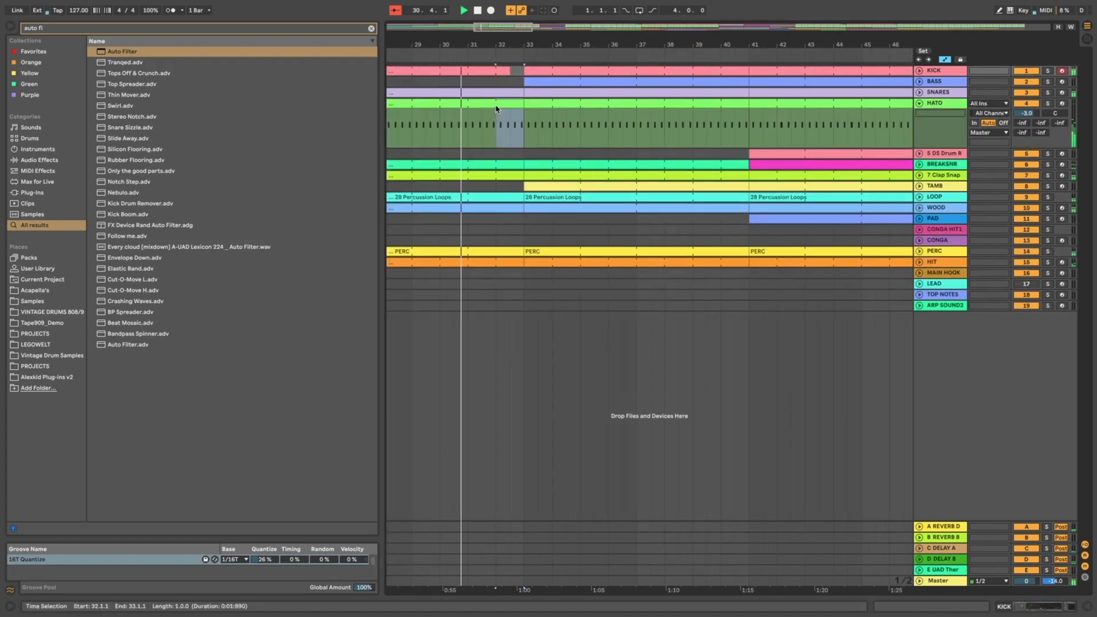
{"action": "key", "text": "ctrl+e"}
{"action": "double_click", "coordinate": [506, 104]}
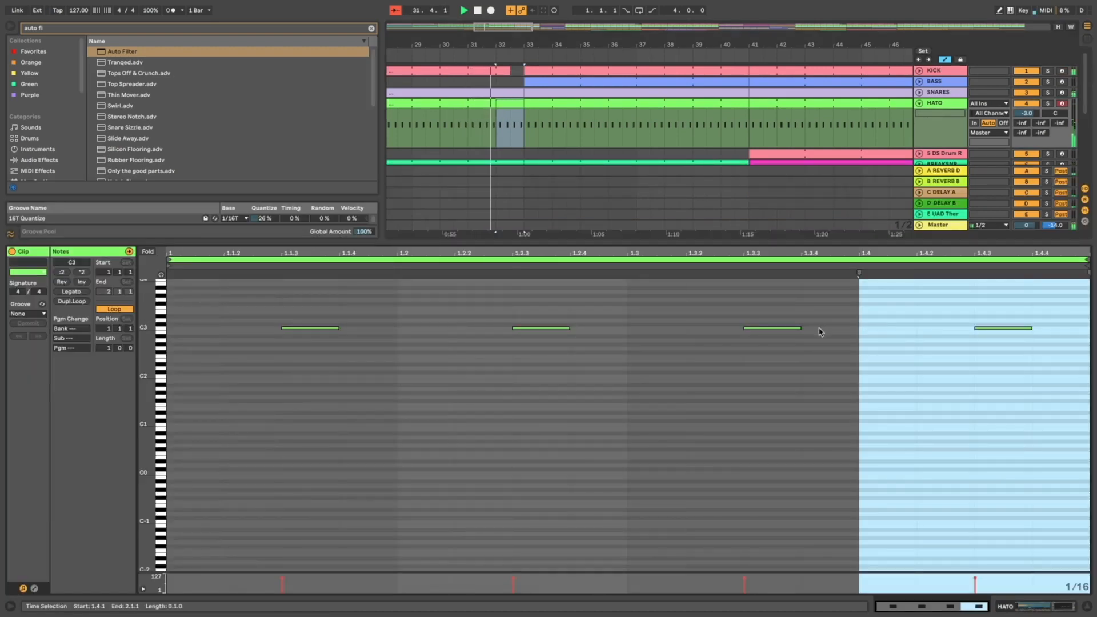
Add extra sixteenth-note C3 hits at 1.3.4 and 1.4.2 in the bar 32 HATO clip
{"action": "double_click", "coordinate": [820, 329]}
{"action": "key", "text": "ctrl+d"}
{"action": "key", "text": "ctrl+d"}
{"action": "key", "text": "space"}
{"action": "left_click", "coordinate": [887, 328]}
{"action": "key", "text": "Delete"}
Apply the 16T Quantize groove to the HATO fill, lower its two added notes to velocity 36, and play the result
{"action": "left_click_drag", "start_coordinate": [811, 391], "coordinate": [947, 292]}
{"action": "left_click", "coordinate": [36, 314]}
{"action": "left_click", "coordinate": [33, 332]}
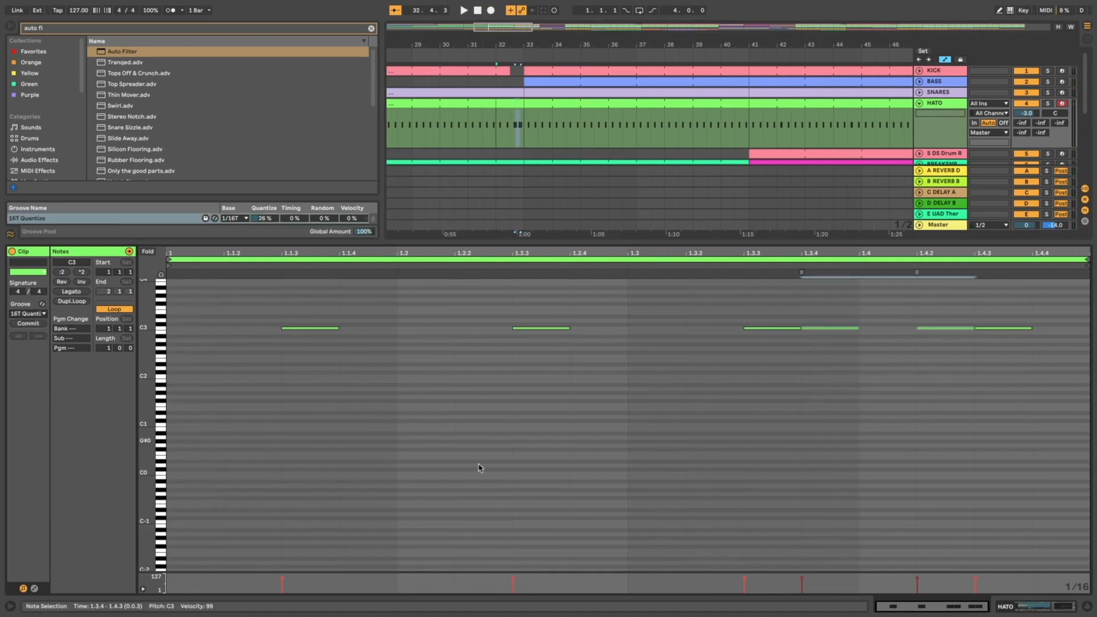
{"action": "left_click_drag", "start_coordinate": [802, 578], "coordinate": [802, 578]}
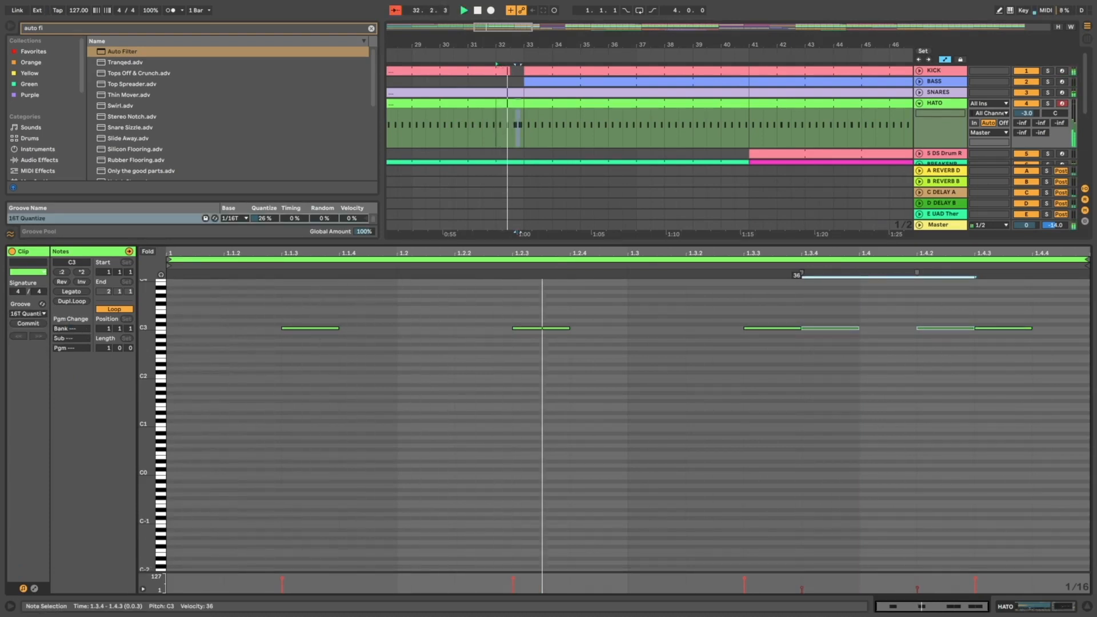
{"action": "key", "text": "space"}
{"action": "left_click", "coordinate": [949, 328]}
{"action": "key", "text": "space"}
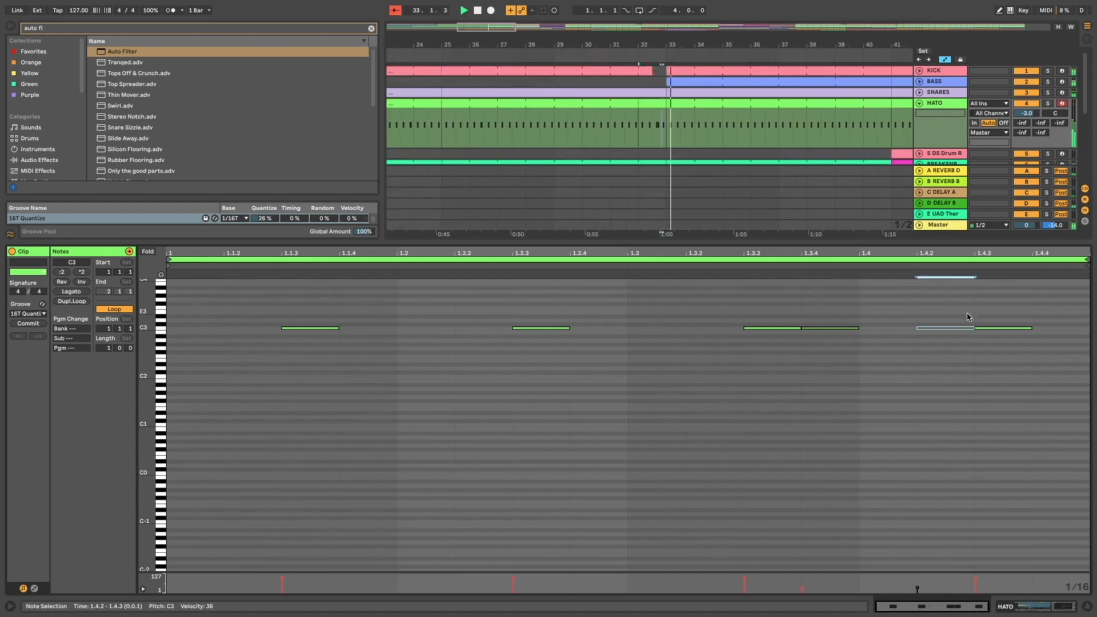
{"action": "key", "text": "space"}
Recolour the bar 32 HATO fill clip mauve and close the clip editor
{"action": "right_click", "coordinate": [653, 106]}
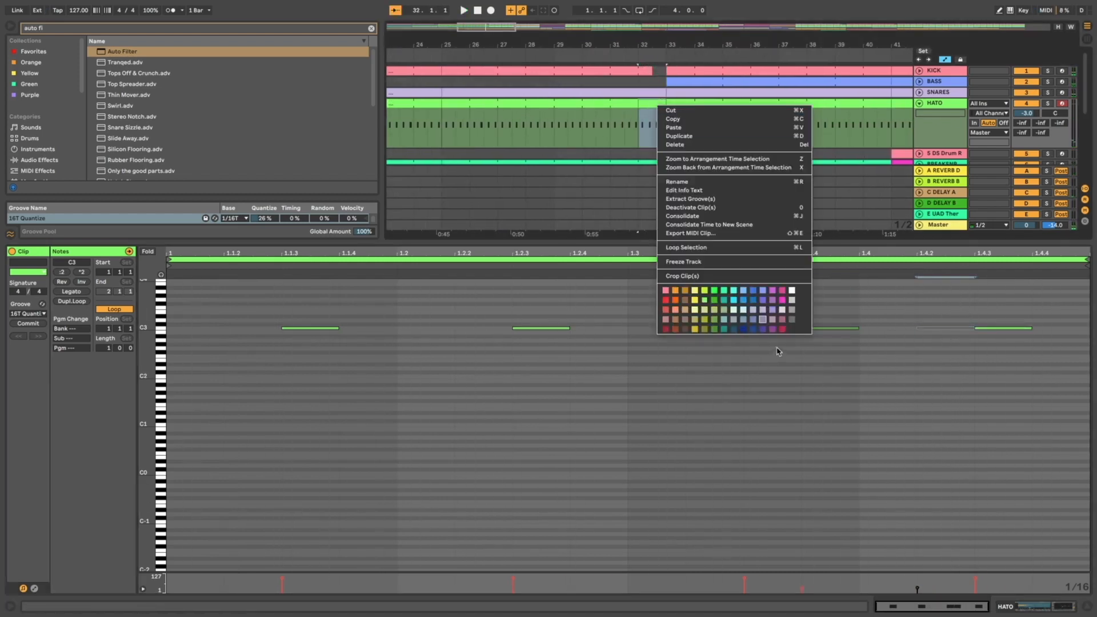
{"action": "left_click", "coordinate": [782, 321]}
{"action": "left_click", "coordinate": [1088, 607]}
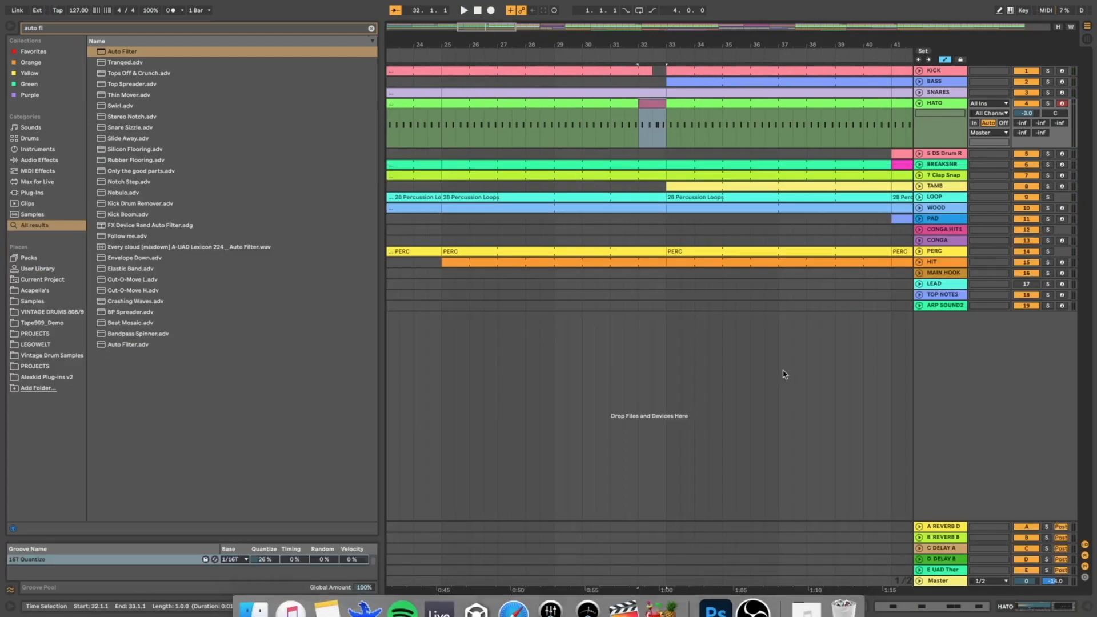
Play the arrangement from about bar 31 to check the HATO fill and the kick gap
{"action": "left_click", "coordinate": [709, 230]}
{"action": "key", "text": "minus"}
{"action": "key", "text": "minus"}
{"action": "key", "text": "minus"}
{"action": "key", "text": "minus"}
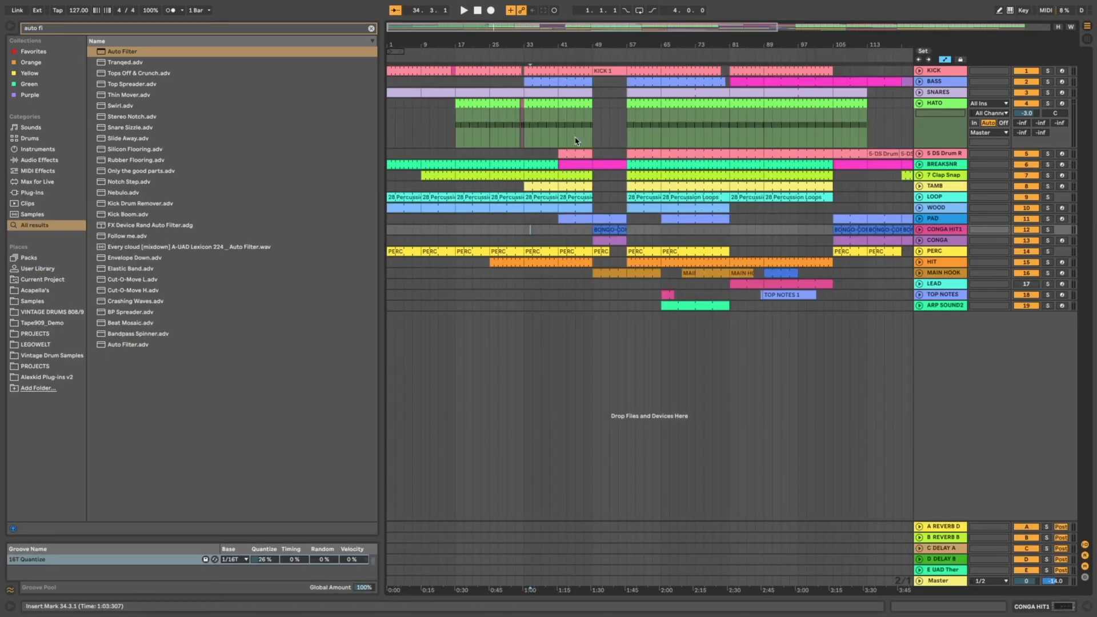
{"action": "left_click", "coordinate": [517, 50]}
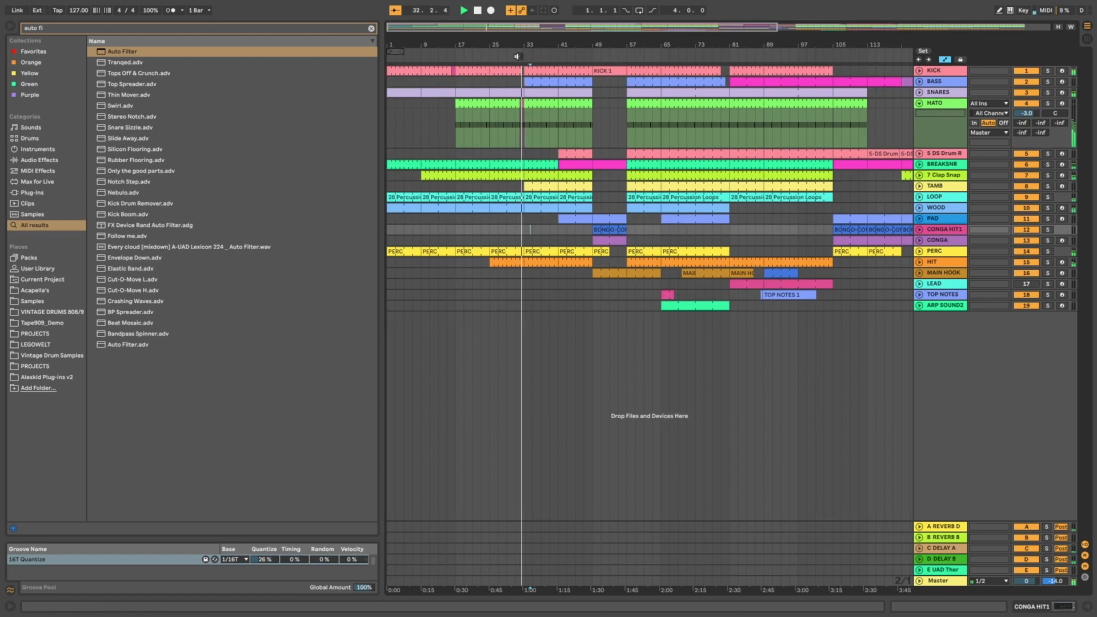
Collapse the HATO track and delete the TAMB clips in bars 33 to 49 and 57 to 65
{"action": "left_click", "coordinate": [920, 103]}
{"action": "left_click", "coordinate": [542, 148]}
{"action": "key", "text": "Delete"}
{"action": "left_click", "coordinate": [577, 146]}
{"action": "key", "text": "Delete"}
{"action": "left_click", "coordinate": [645, 150]}
{"action": "key", "text": "Delete"}
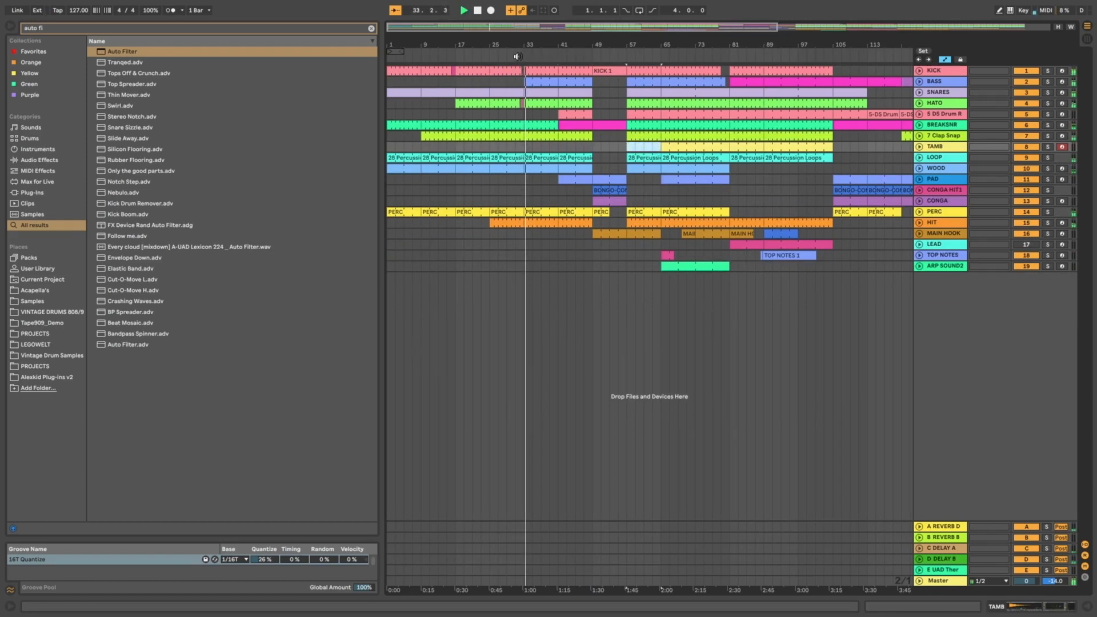
Hide the browser and delete the S-DS Drum Rack clip spanning bars 41 to 49
{"action": "left_click", "coordinate": [9, 30]}
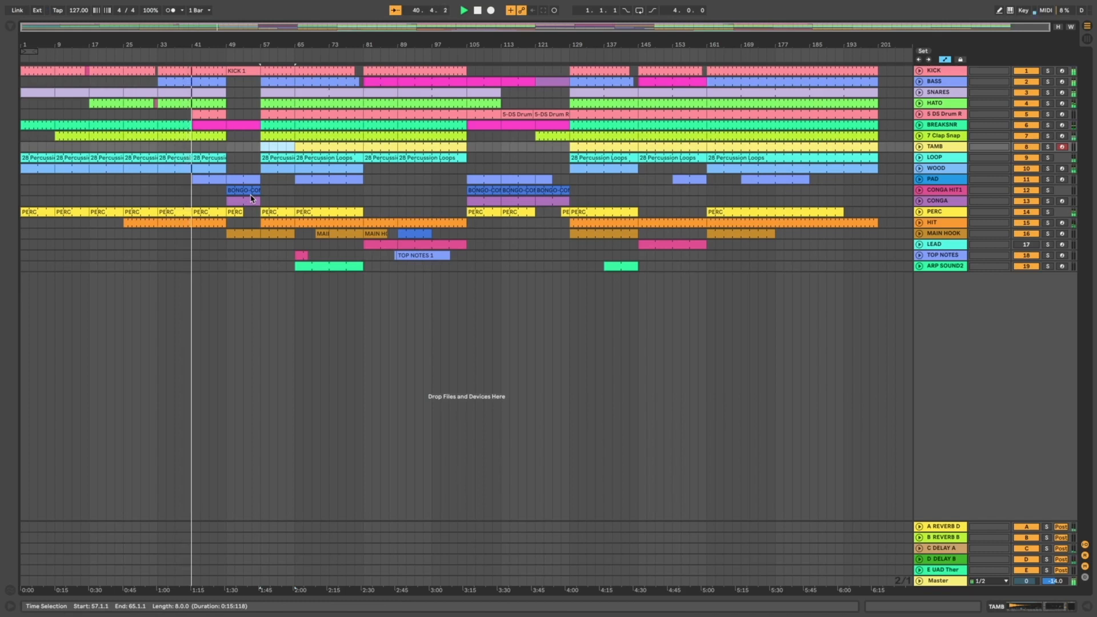
{"action": "left_click", "coordinate": [206, 112]}
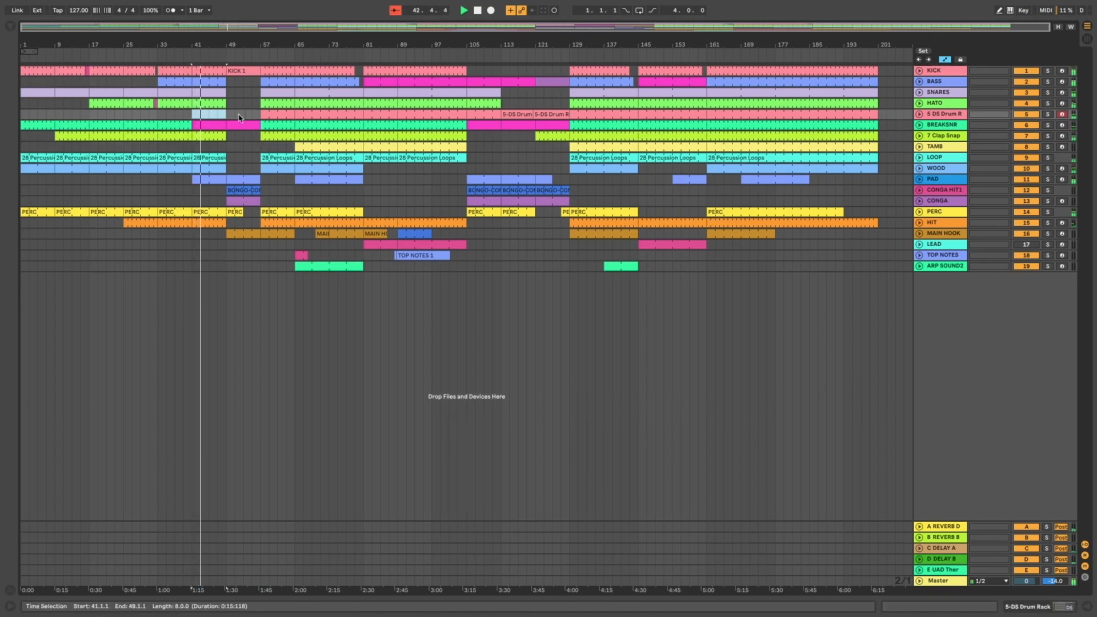
Show the PAD track's Auto Filter frequency automation and draw a rising ramp from bar 41 to bar 49
{"action": "left_click", "coordinate": [920, 180]}
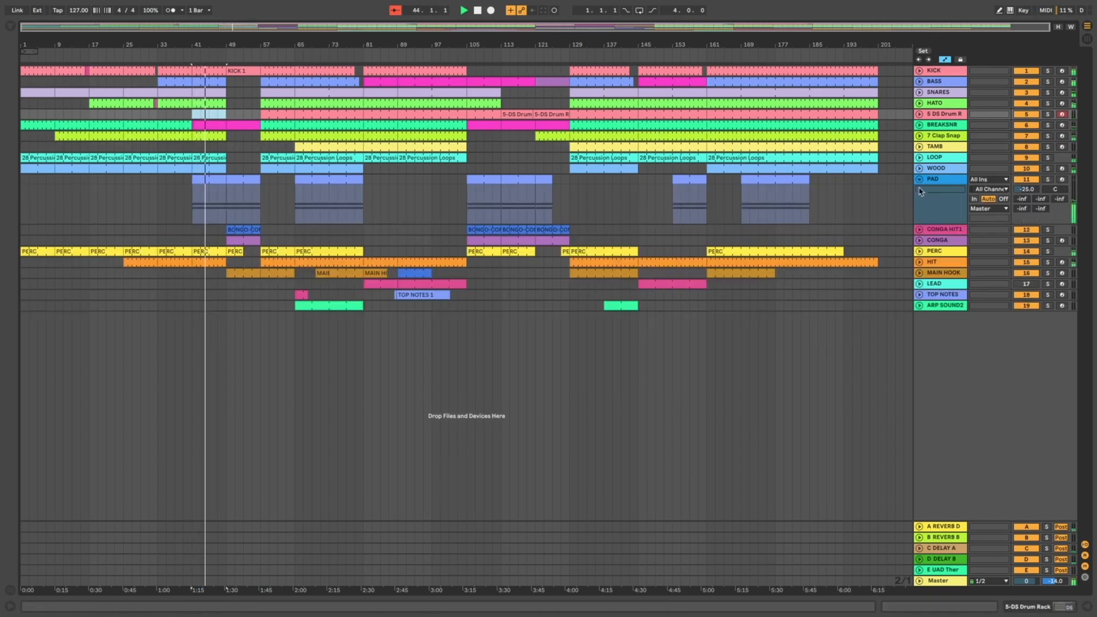
{"action": "double_click", "coordinate": [934, 179]}
{"action": "right_click", "coordinate": [267, 522]}
{"action": "left_click", "coordinate": [303, 532]}
{"action": "left_click_drag", "start_coordinate": [227, 207], "coordinate": [192, 212]}
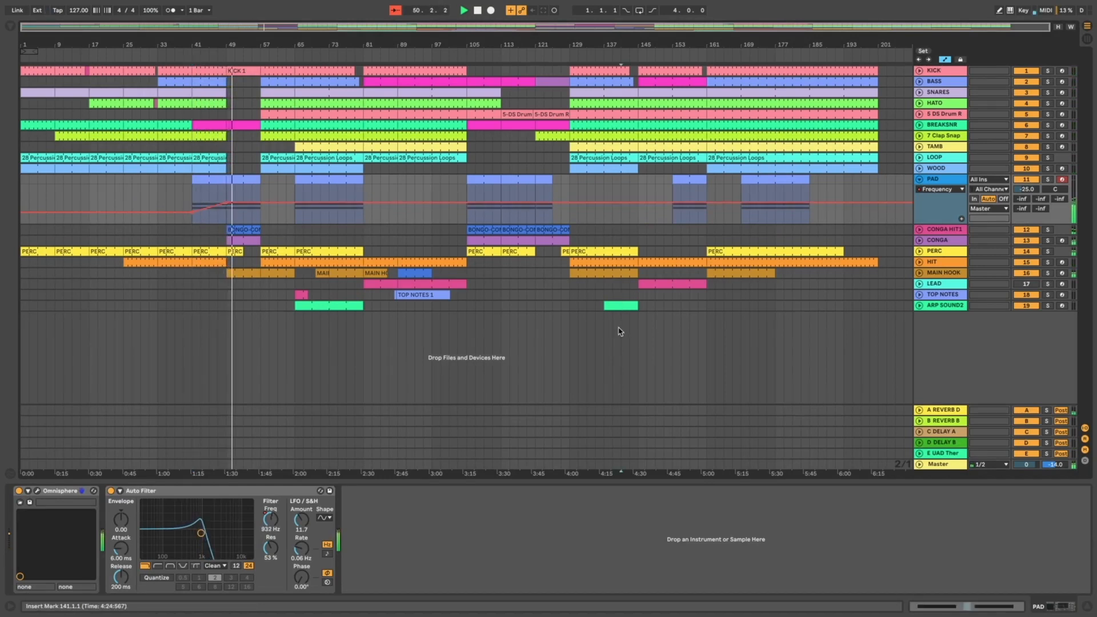
Move everything from bar 49 onward eight bars later and fill the gap by duplicating bars 41 to 49 from KICK through LEAD
{"action": "left_click", "coordinate": [621, 307]}
{"action": "left_click_drag", "start_coordinate": [886, 308], "coordinate": [275, 71]}
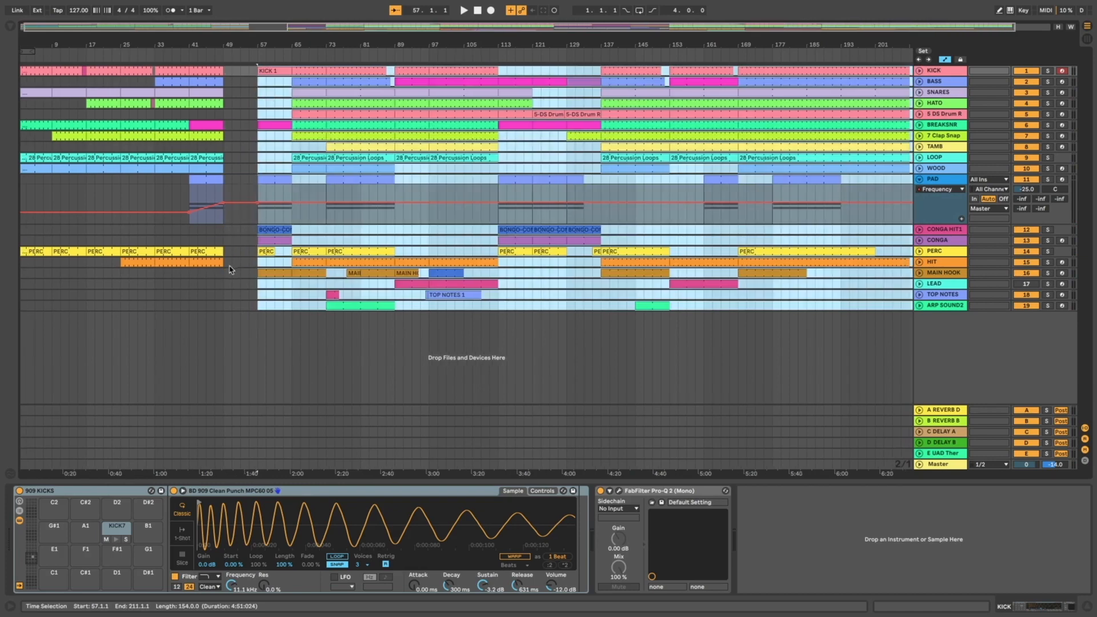
{"action": "left_click", "coordinate": [228, 281]}
{"action": "left_click_drag", "start_coordinate": [224, 266], "coordinate": [188, 53]}
{"action": "left_click_drag", "start_coordinate": [220, 293], "coordinate": [191, 78]}
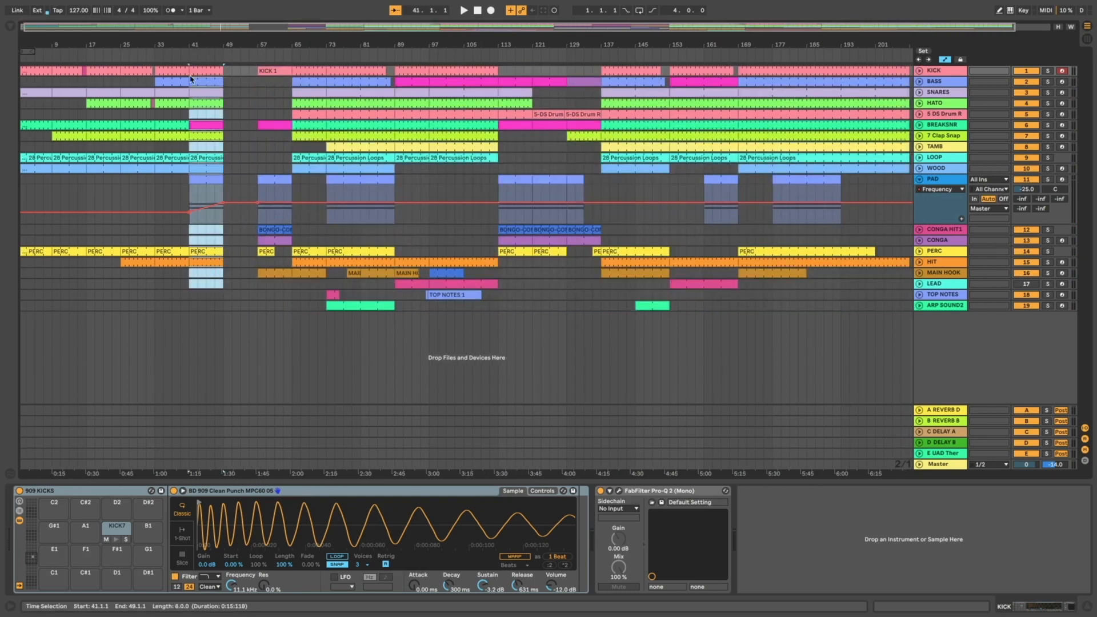
{"action": "key", "text": "ctrl+d"}
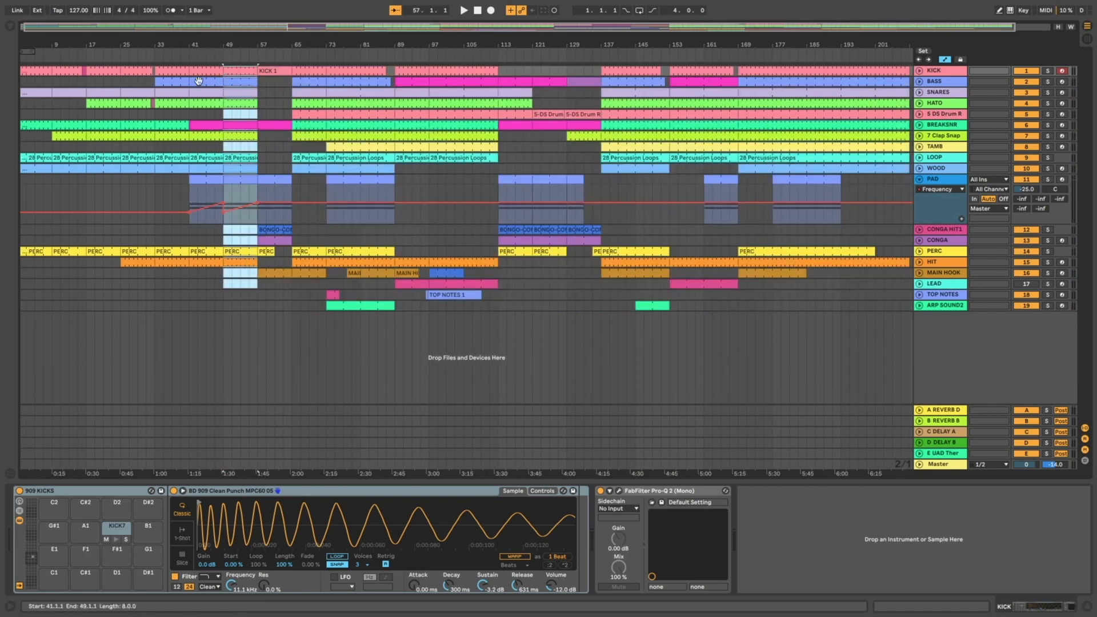
Smooth the PAD filter frequency into one continuous ramp from bar 41 to bar 57, play it back, and collapse the track
{"action": "left_click", "coordinate": [227, 217]}
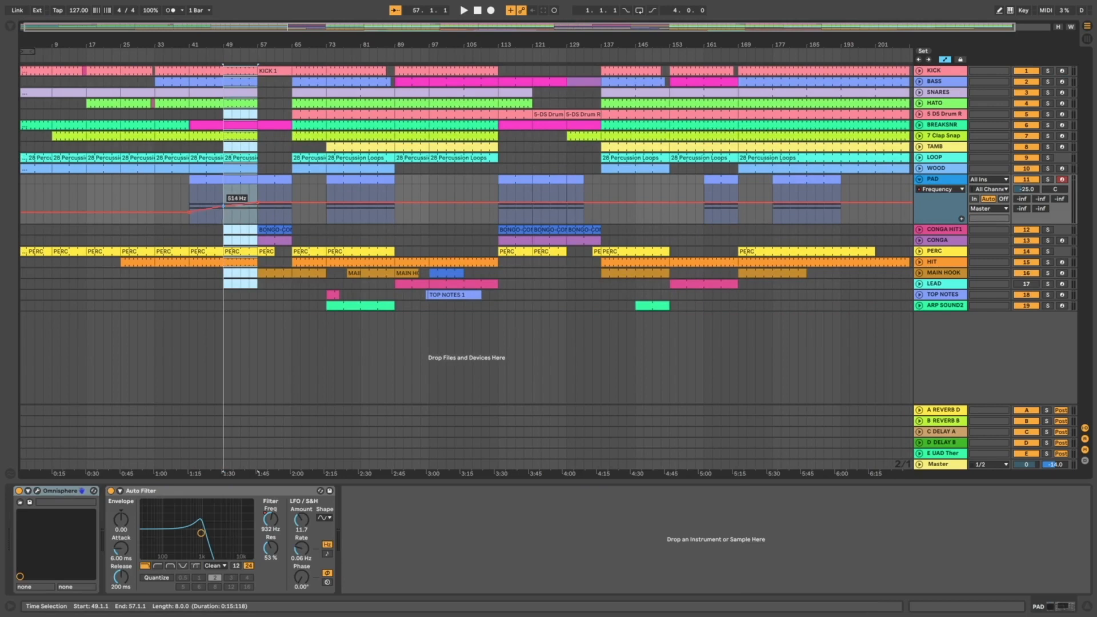
{"action": "left_click", "coordinate": [919, 178]}
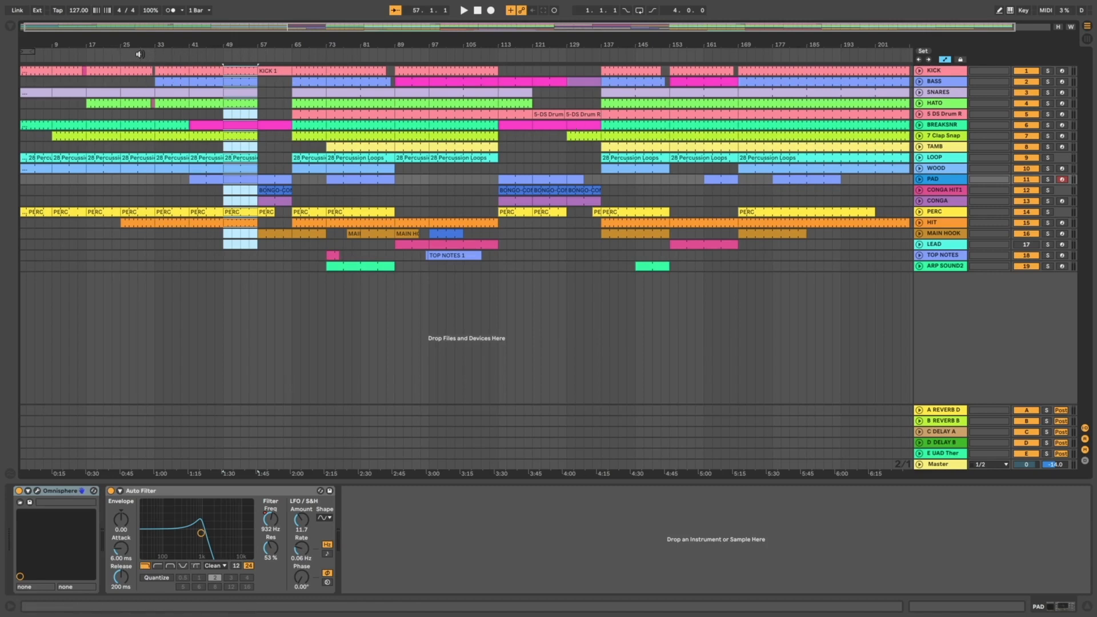
{"action": "left_click", "coordinate": [183, 56]}
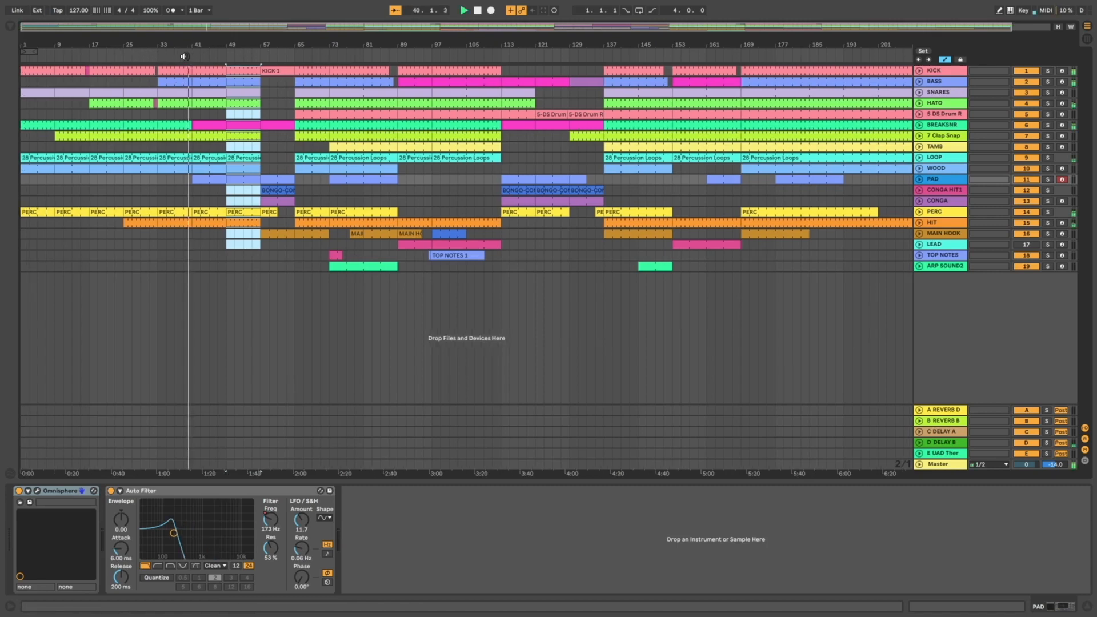
{"action": "left_click", "coordinate": [920, 184]}
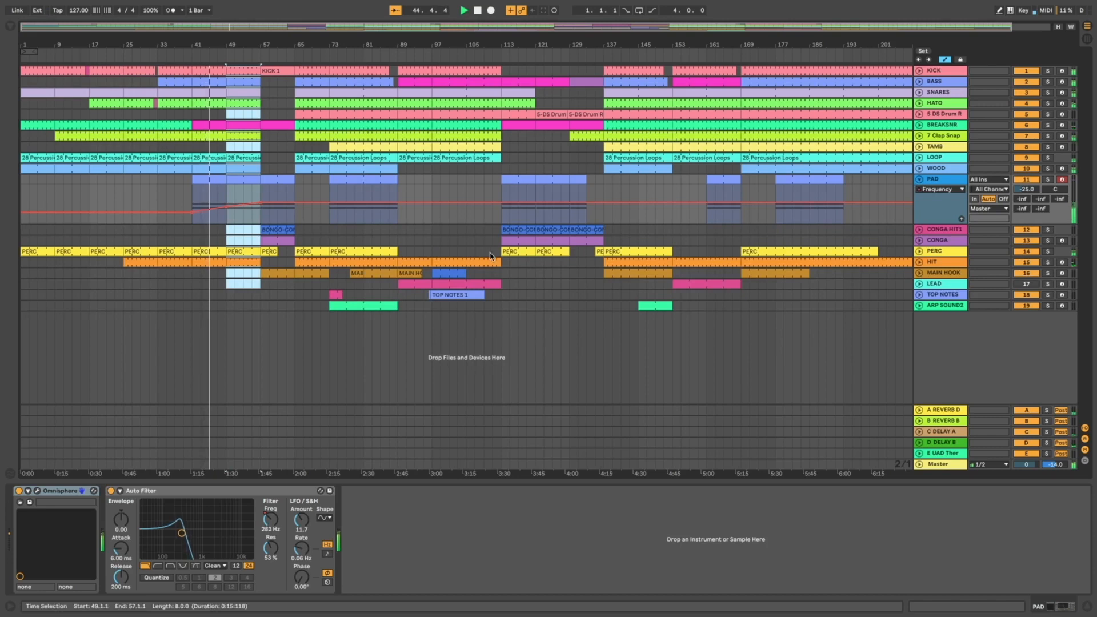
{"action": "left_click", "coordinate": [920, 182]}
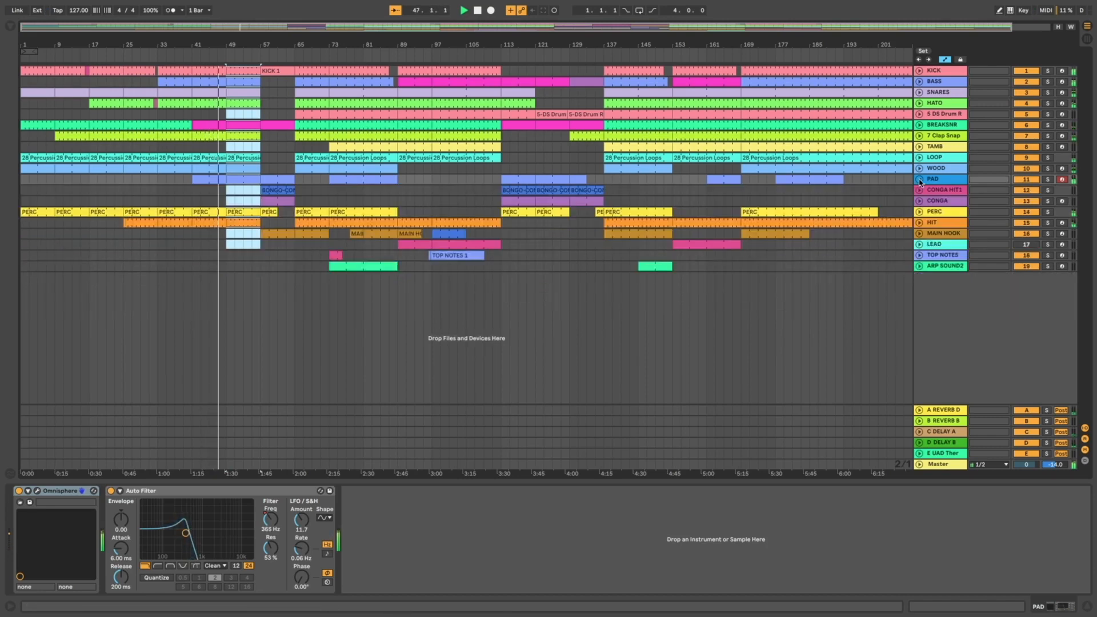
Duplicate bars 25 to 33 of the HATO track, including the fill, three times up to bar 57
{"action": "key", "text": "minus"}
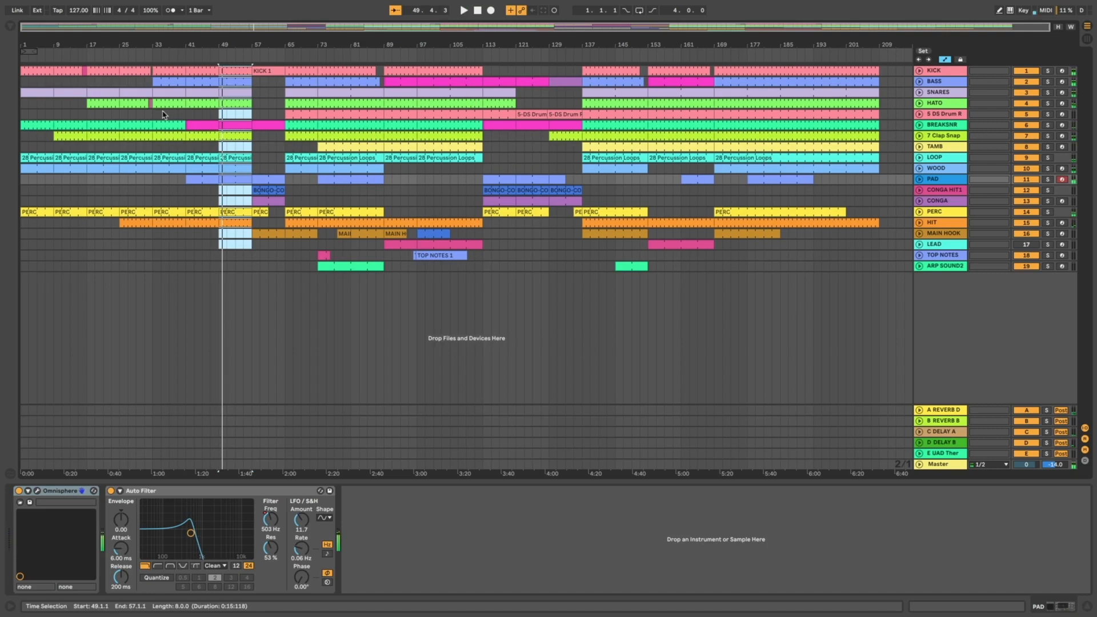
{"action": "left_click_drag", "start_coordinate": [153, 116], "coordinate": [116, 104]}
{"action": "key", "text": "super+d"}
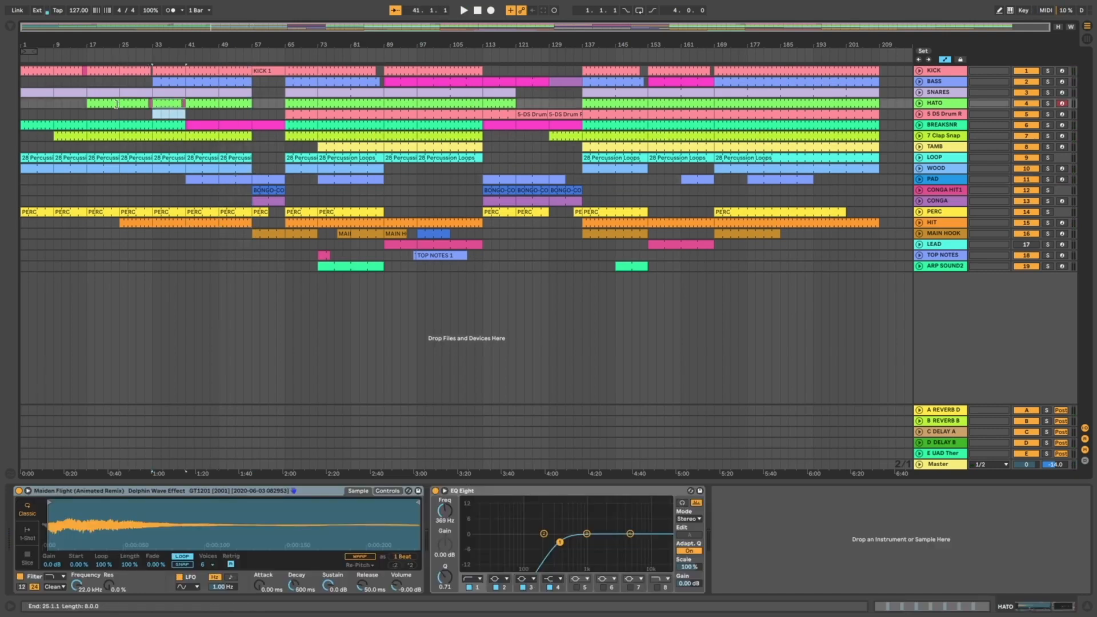
{"action": "key", "text": "super+d"}
{"action": "key", "text": "super+d"}
Copy bars 9 to 17 of the KICK track with its fill to bar 41, play the transition, and collapse the track
{"action": "left_click_drag", "start_coordinate": [87, 83], "coordinate": [54, 68]}
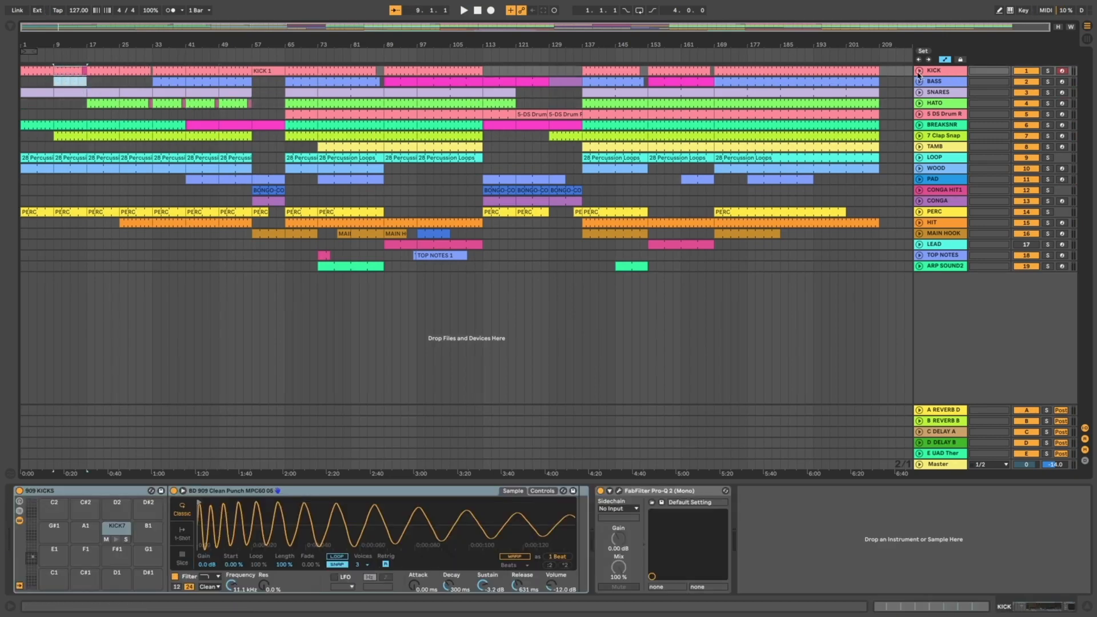
{"action": "left_click", "coordinate": [919, 73]}
{"action": "left_click", "coordinate": [192, 100]}
{"action": "key", "text": "super+v"}
{"action": "key", "text": "super+z"}
{"action": "left_click", "coordinate": [188, 99]}
{"action": "key", "text": "super+v"}
{"action": "left_click", "coordinate": [211, 56]}
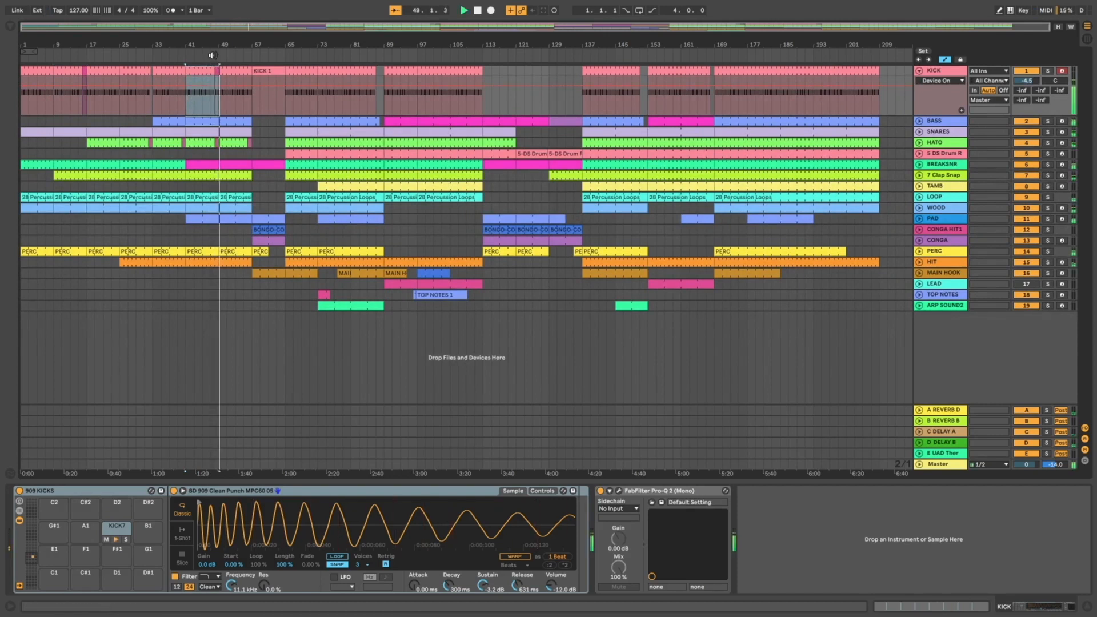
{"action": "left_click", "coordinate": [920, 71]}
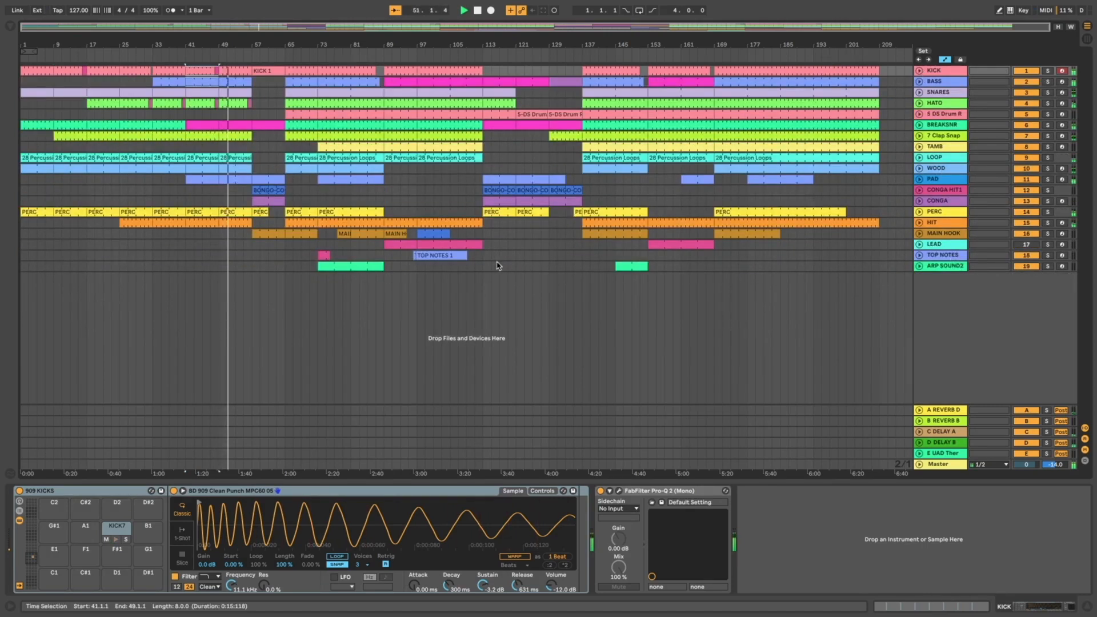
{"action": "key", "text": "space"}
Insert an empty MIDI clip on the TOP NOTES track from bar 49 to bar 57
{"action": "left_click", "coordinate": [447, 257]}
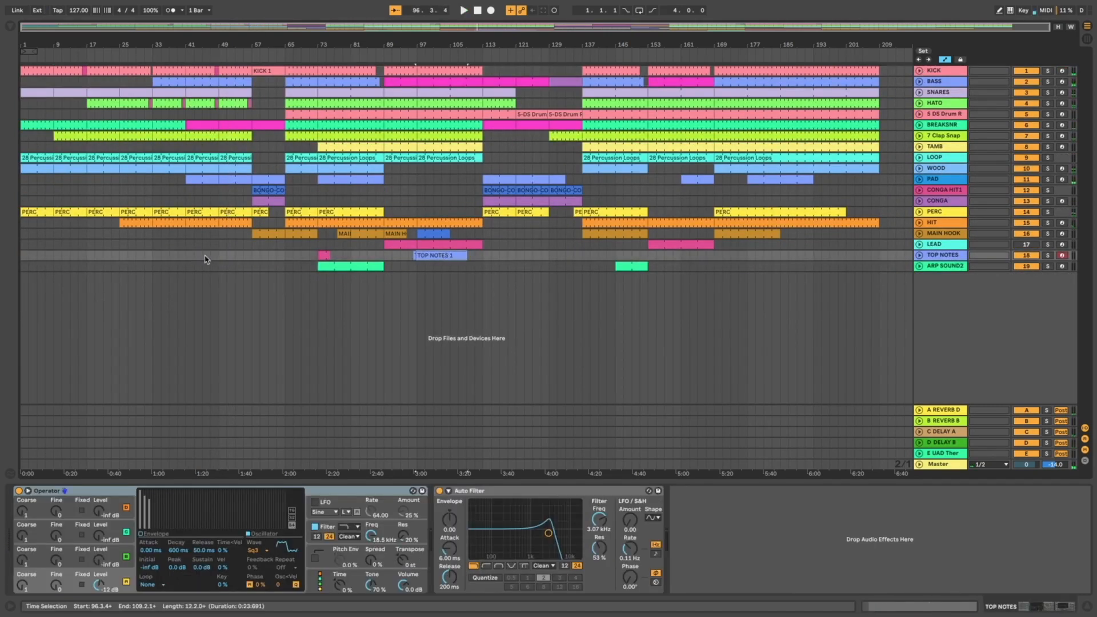
{"action": "left_click_drag", "start_coordinate": [220, 256], "coordinate": [243, 258]}
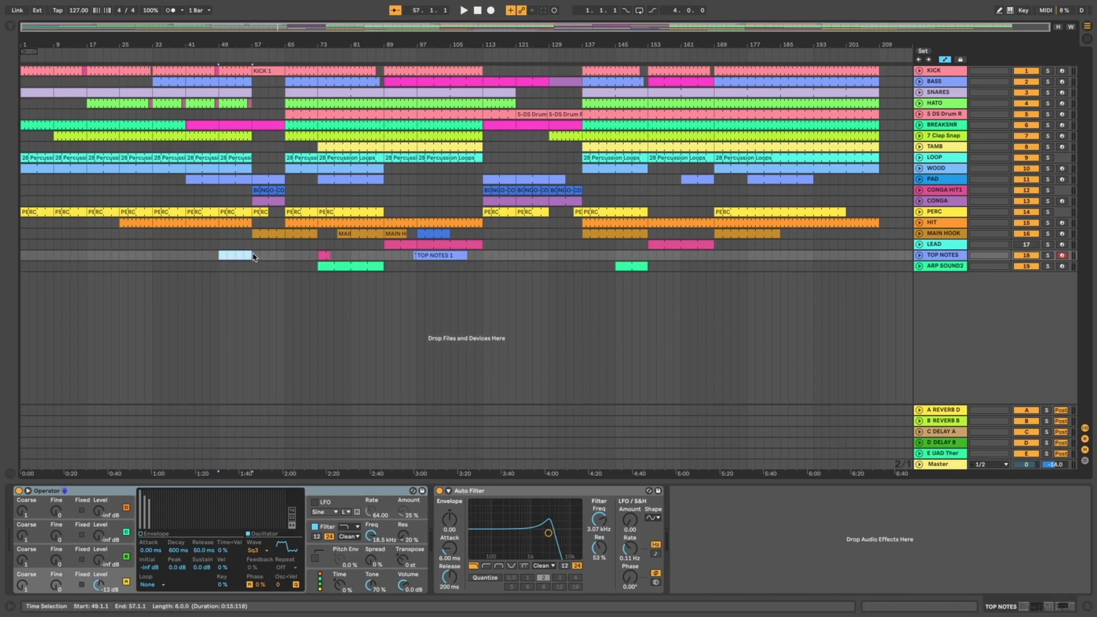
{"action": "key", "text": "ctrl+shift+m"}
Place a short note in the new TOP NOTES clip, move it to E3 at 1.1.3, and play it
{"action": "key", "text": "space"}
{"action": "double_click", "coordinate": [221, 421]}
{"action": "key", "text": "space"}
{"action": "key", "text": "space"}
{"action": "left_click_drag", "start_coordinate": [216, 422], "coordinate": [184, 396]}
{"action": "key", "text": "space"}
{"action": "key", "text": "space"}
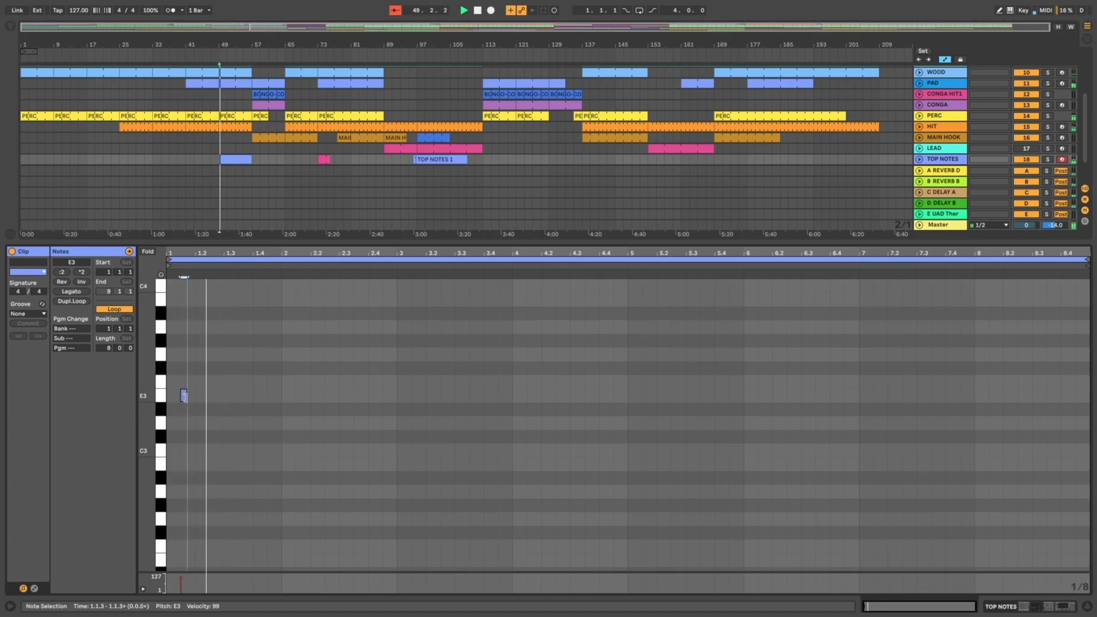
Add a second short E3 note at 1.2.3 and set the TOP NOTES clip's loop length to 2 bars
{"action": "double_click", "coordinate": [217, 396]}
{"action": "left_click_drag", "start_coordinate": [223, 396], "coordinate": [214, 396]}
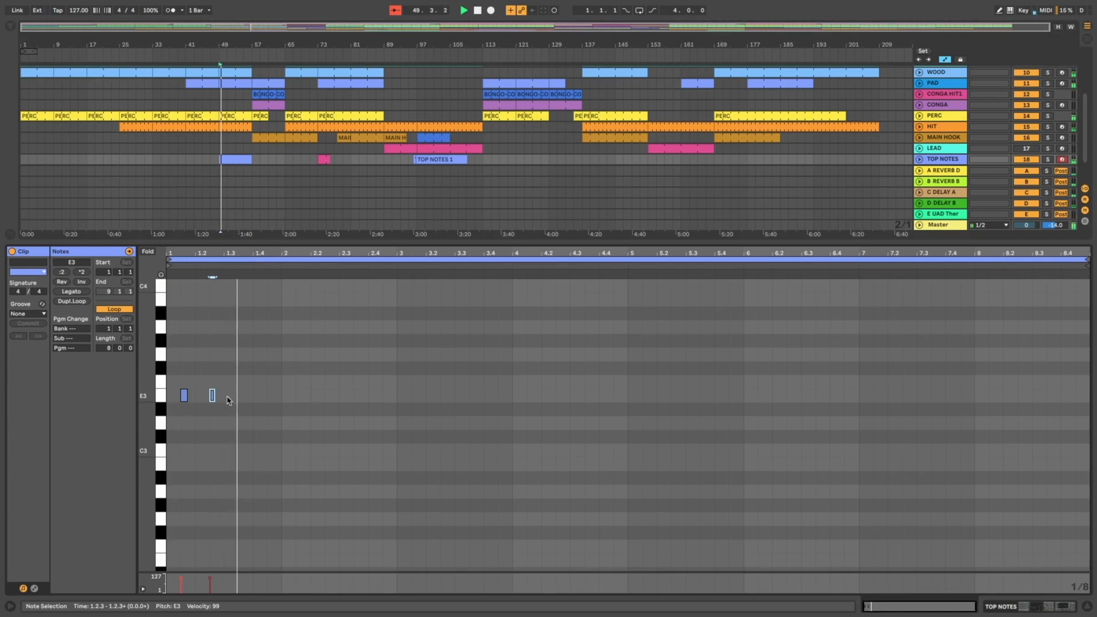
{"action": "left_click_drag", "start_coordinate": [110, 349], "coordinate": [110, 371]}
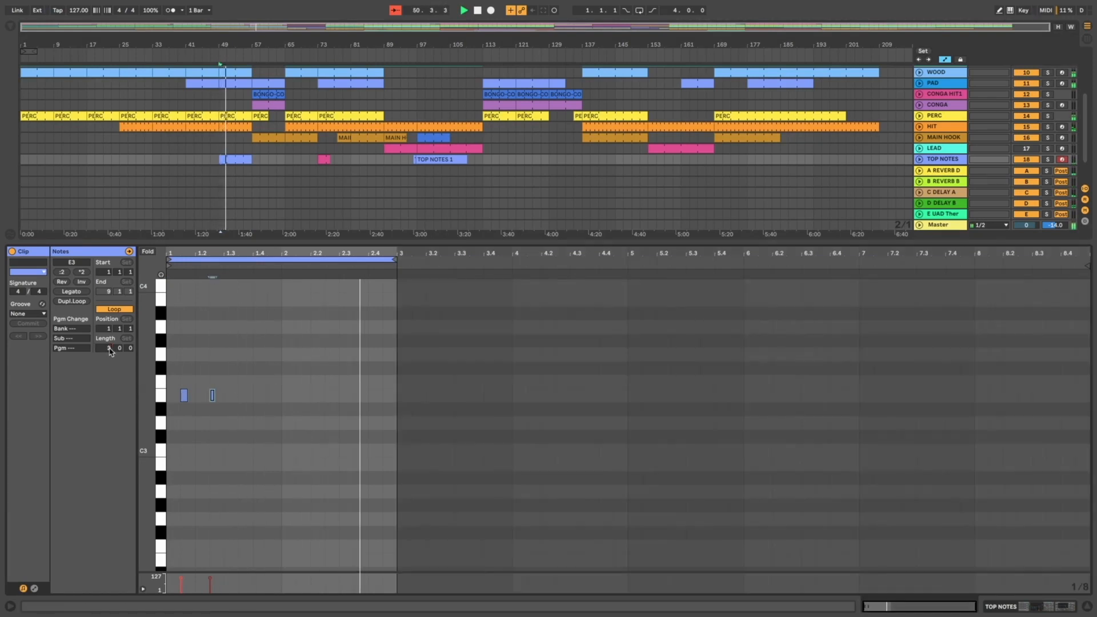
{"action": "scroll", "coordinate": [735, 454], "scroll_direction": "up", "scroll_amount": 1}
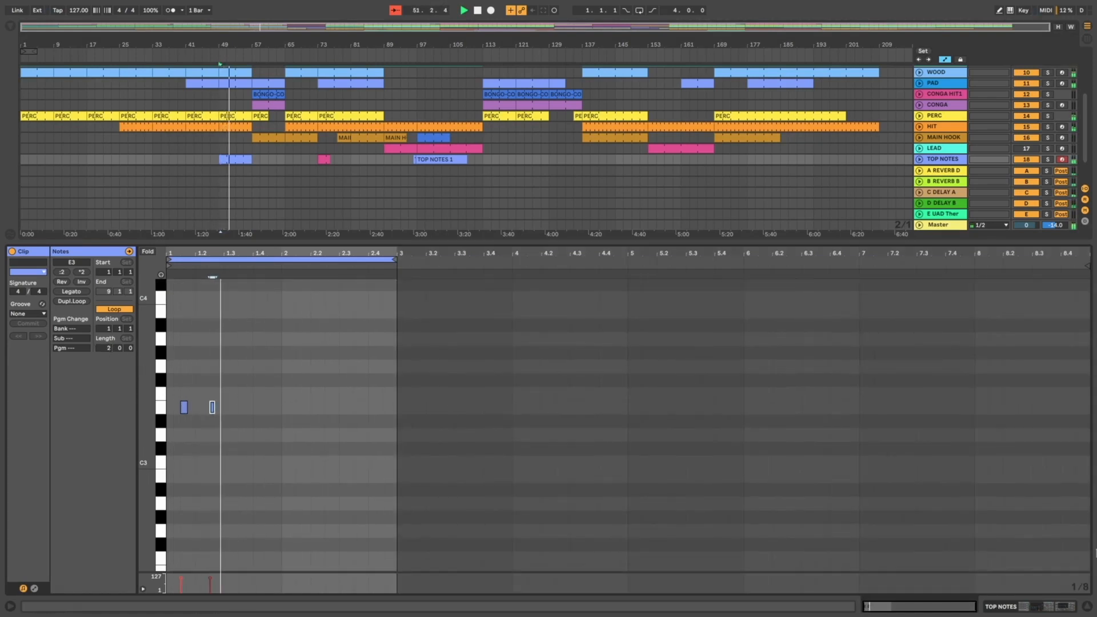
Raise the TOP NOTES track's send to the C delay return and collapse the track
{"action": "left_click", "coordinate": [1088, 606]}
{"action": "left_click", "coordinate": [920, 255]}
{"action": "left_click_drag", "start_coordinate": [1061, 275], "coordinate": [1061, 252]}
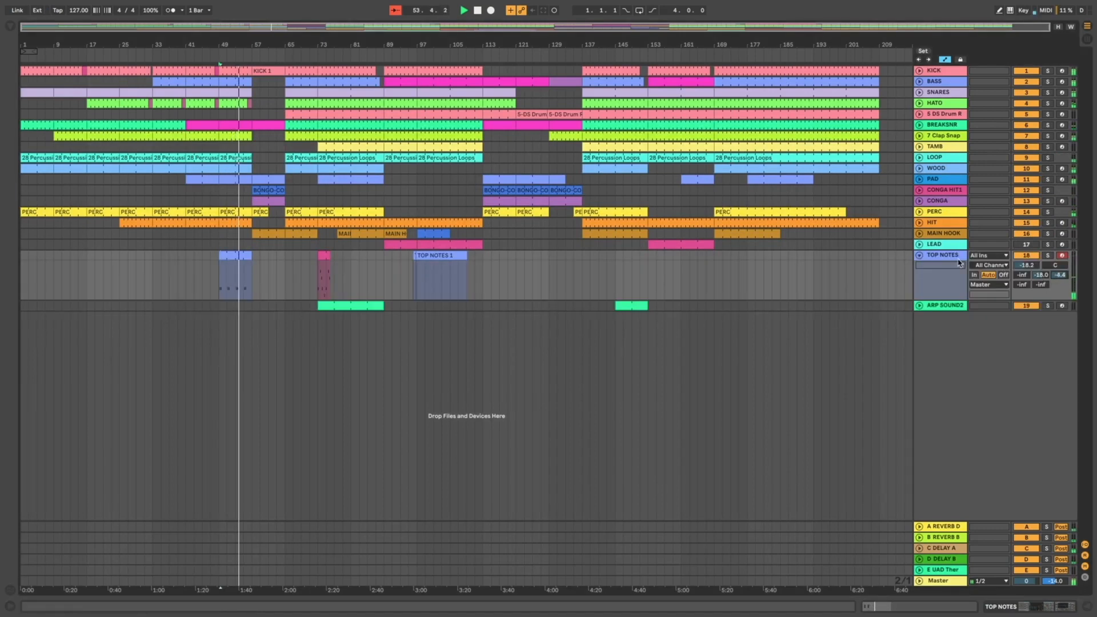
{"action": "left_click", "coordinate": [920, 256]}
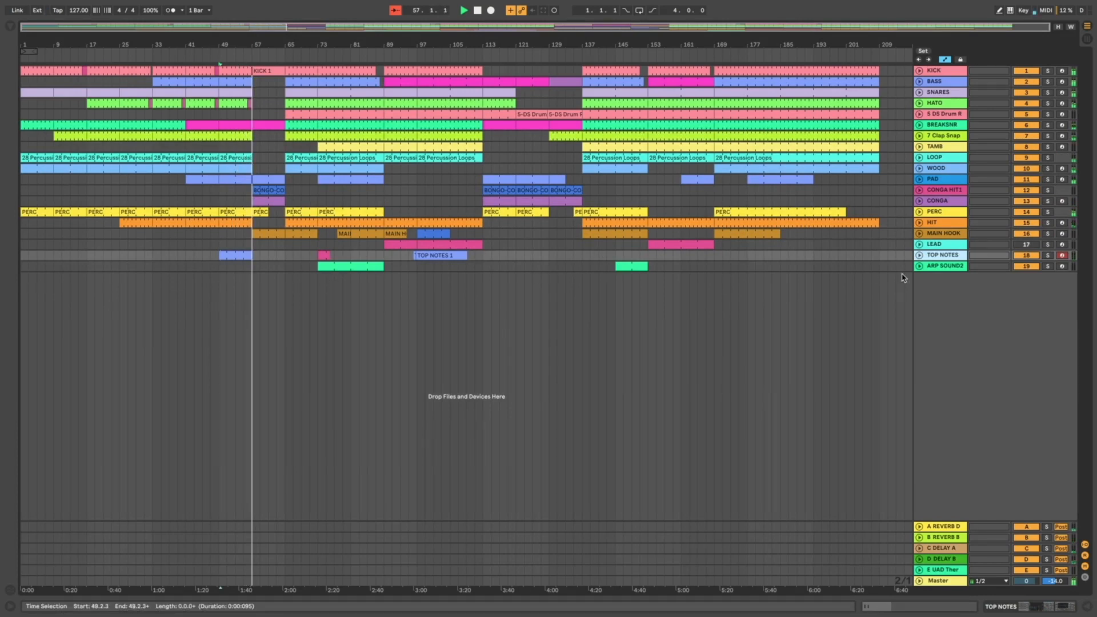
Search the sample library for "rev" and audition the VEH1 Reverse Cymbal samples
{"action": "left_click", "coordinate": [332, 269]}
{"action": "key", "text": "ctrl+f"}
{"action": "type", "text": "rev"}
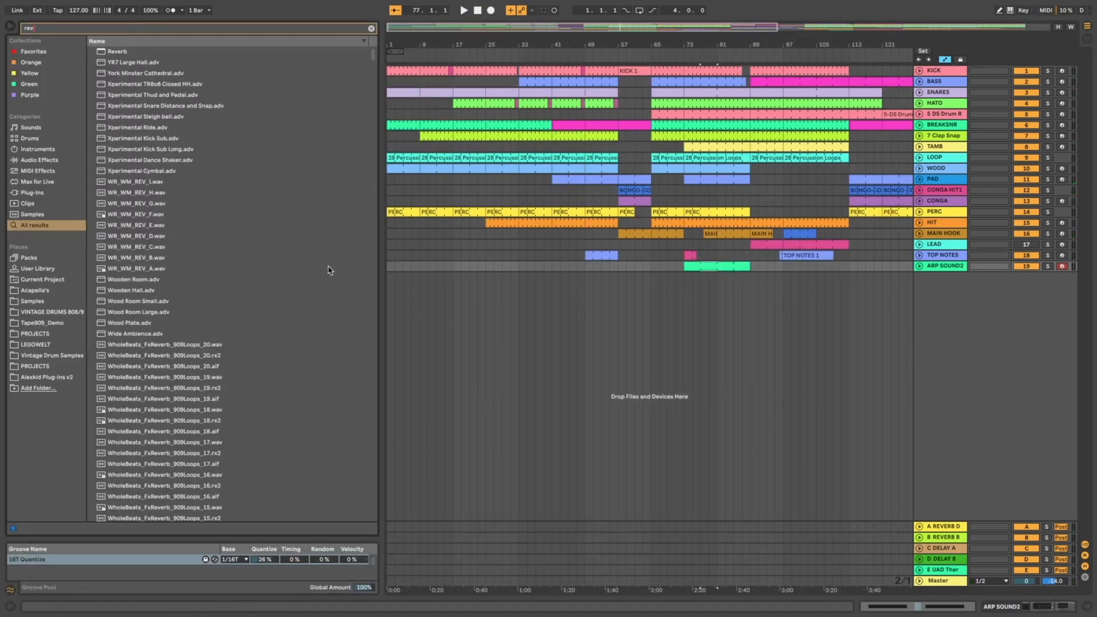
{"action": "left_click", "coordinate": [170, 252]}
{"action": "scroll", "coordinate": [251, 414], "scroll_direction": "down", "scroll_amount": 5}
{"action": "scroll", "coordinate": [249, 411], "scroll_direction": "down", "scroll_amount": 5}
{"action": "left_click", "coordinate": [250, 409]}
{"action": "scroll", "coordinate": [251, 412], "scroll_direction": "down", "scroll_amount": 15}
{"action": "left_click", "coordinate": [251, 410]}
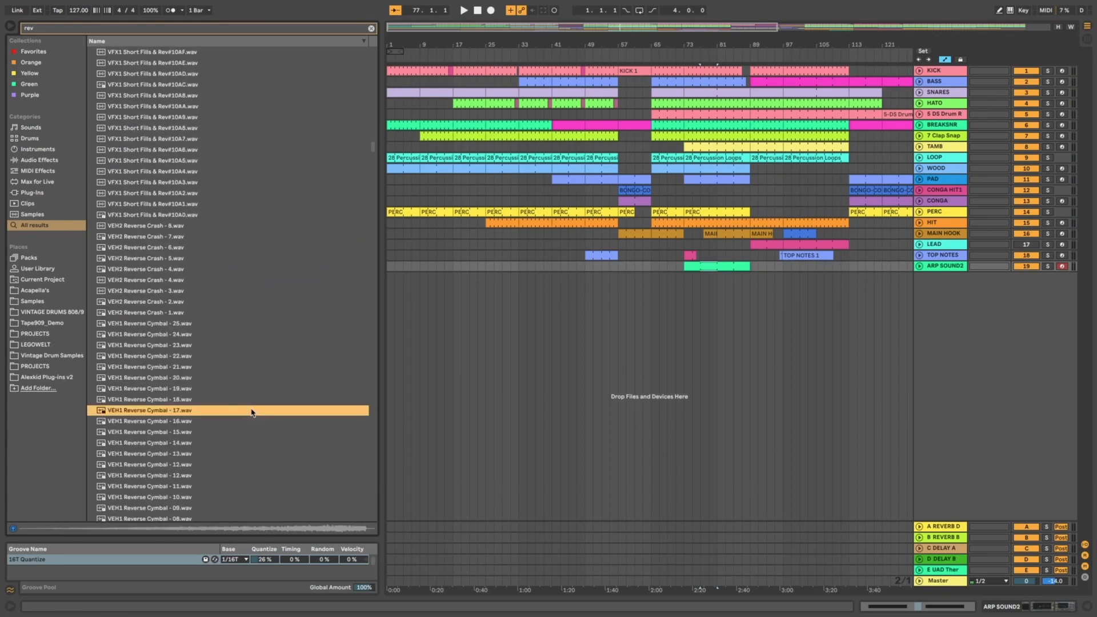
Place VEH1 Reverse Cymbal - 18 on a new audio track from bar 56 to bar 57 and expand the track
{"action": "left_click_drag", "start_coordinate": [187, 403], "coordinate": [614, 287]}
{"action": "key", "text": "plus"}
{"action": "key", "text": "plus"}
{"action": "left_click_drag", "start_coordinate": [532, 288], "coordinate": [549, 284]}
{"action": "left_click", "coordinate": [919, 277]}
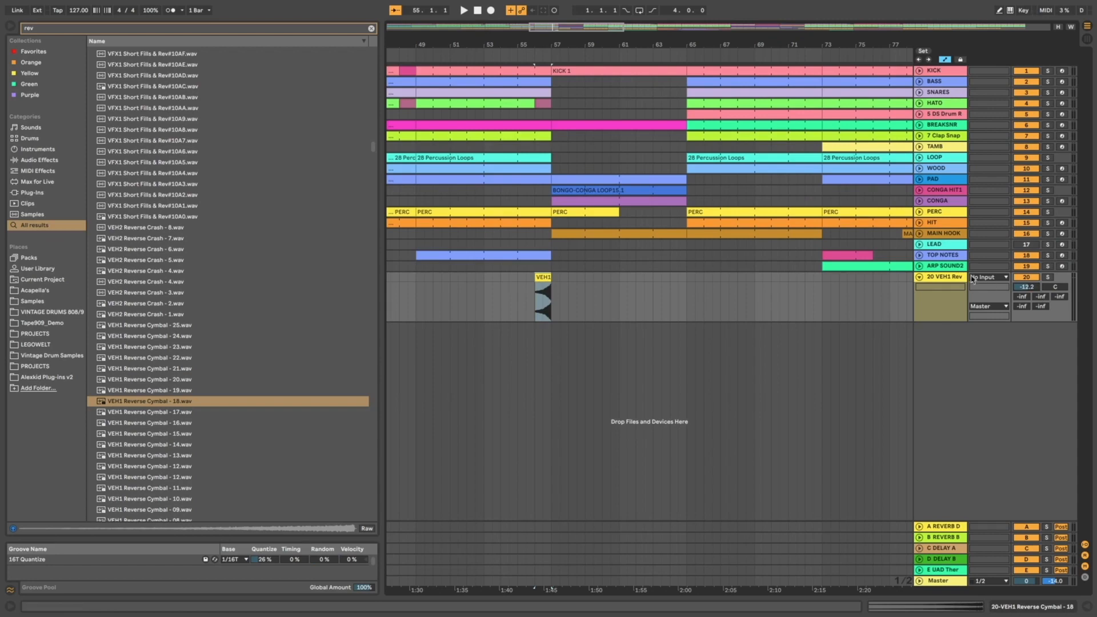
Add EQ Eight to the reverse cymbal track and make band 1 a low cut
{"action": "double_click", "coordinate": [954, 278]}
{"action": "key", "text": "super+f"}
{"action": "type", "text": "eq"}
{"action": "scroll", "coordinate": [163, 81], "scroll_direction": "up", "scroll_amount": 5}
{"action": "scroll", "coordinate": [164, 81], "scroll_direction": "up", "scroll_amount": 15}
{"action": "left_click_drag", "start_coordinate": [139, 61], "coordinate": [28, 508]}
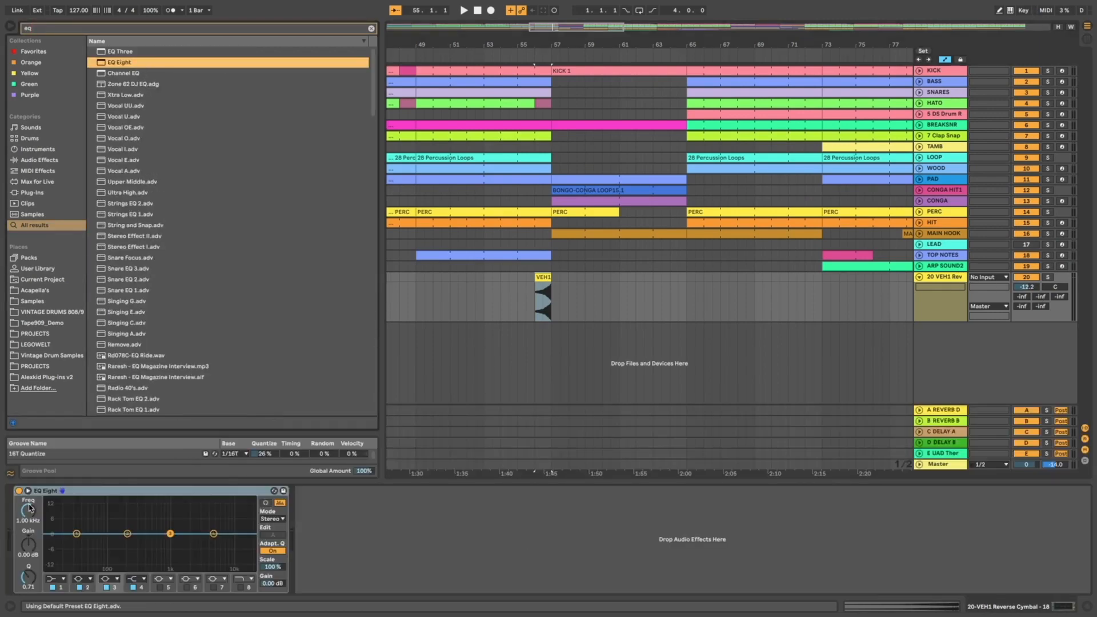
{"action": "left_click", "coordinate": [53, 587]}
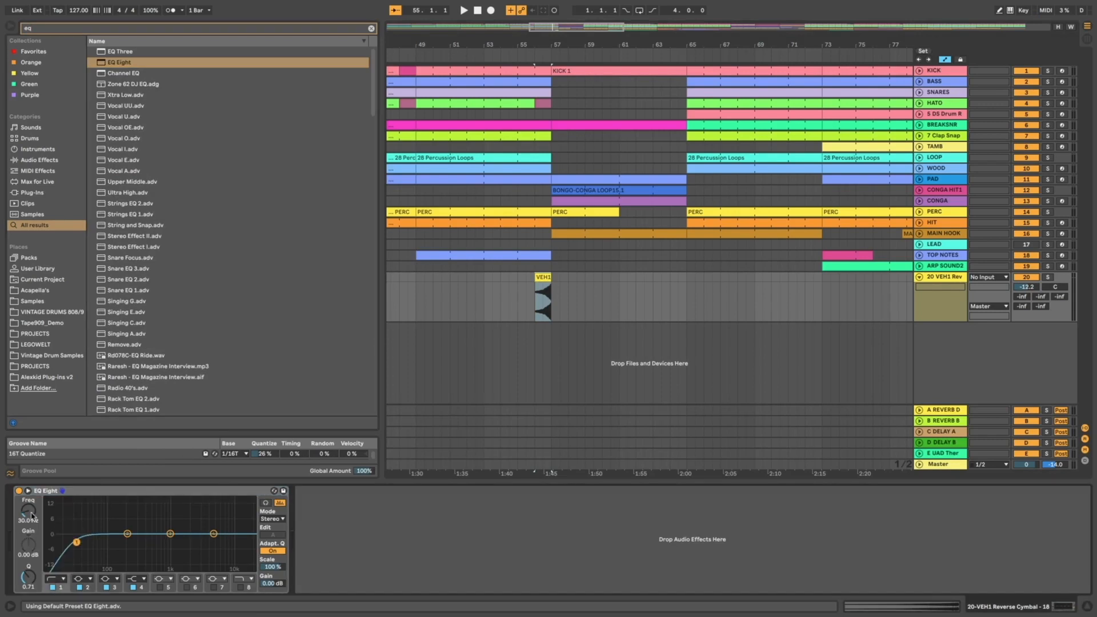
Set the EQ Eight low cut to 976 Hz during playback and lower the cymbal track's volume to -16.5 dB
{"action": "key", "text": "space"}
{"action": "left_click_drag", "start_coordinate": [27, 519], "coordinate": [27, 508]}
{"action": "key", "text": "space"}
{"action": "left_click_drag", "start_coordinate": [1031, 287], "coordinate": [1031, 294]}
Add MetaFlanger (s) after the EQ on the reverse cymbal track and play the transition
{"action": "key", "text": "super+f"}
{"action": "type", "text": "metaflan"}
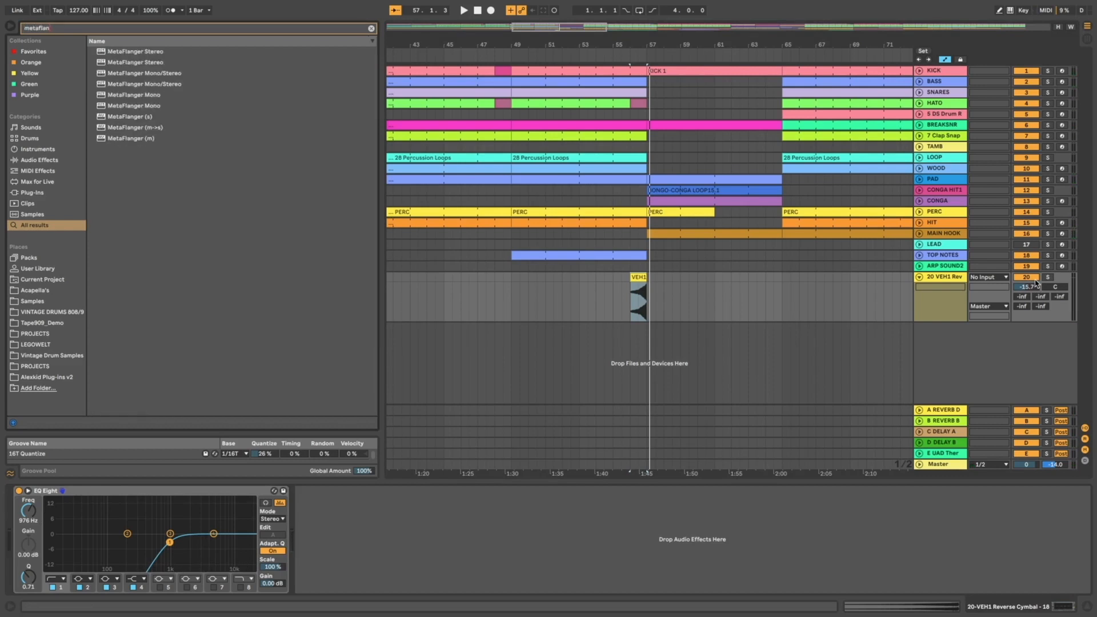
{"action": "double_click", "coordinate": [148, 119]}
{"action": "key", "text": "space"}
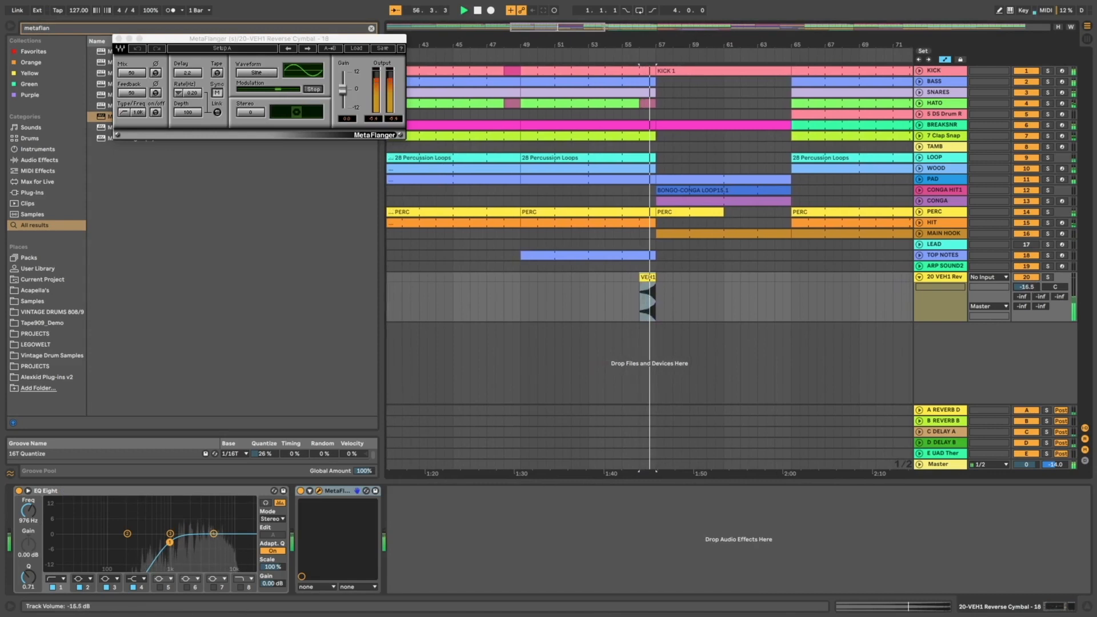
Set the reverse cymbal track's volume to -18.7 dB, send B to -4.0 dB and send C to -23.4 dB while listening
{"action": "mouse_move", "coordinate": [1032, 285]}
{"action": "left_mouse_down"}
{"action": "mouse_move", "coordinate": [1059, 274]}
{"action": "mouse_move", "coordinate": [1041, 246]}
{"action": "mouse_move", "coordinate": [1041, 303]}
{"action": "left_mouse_up"}
{"action": "key", "text": "space"}
{"action": "key", "text": "space"}
Add Auto Filter after MetaFlanger on the reverse cymbal track and set its frequency to 1.49 kHz
{"action": "key", "text": "super+f"}
{"action": "left_click", "coordinate": [118, 39]}
{"action": "type", "text": "a"}
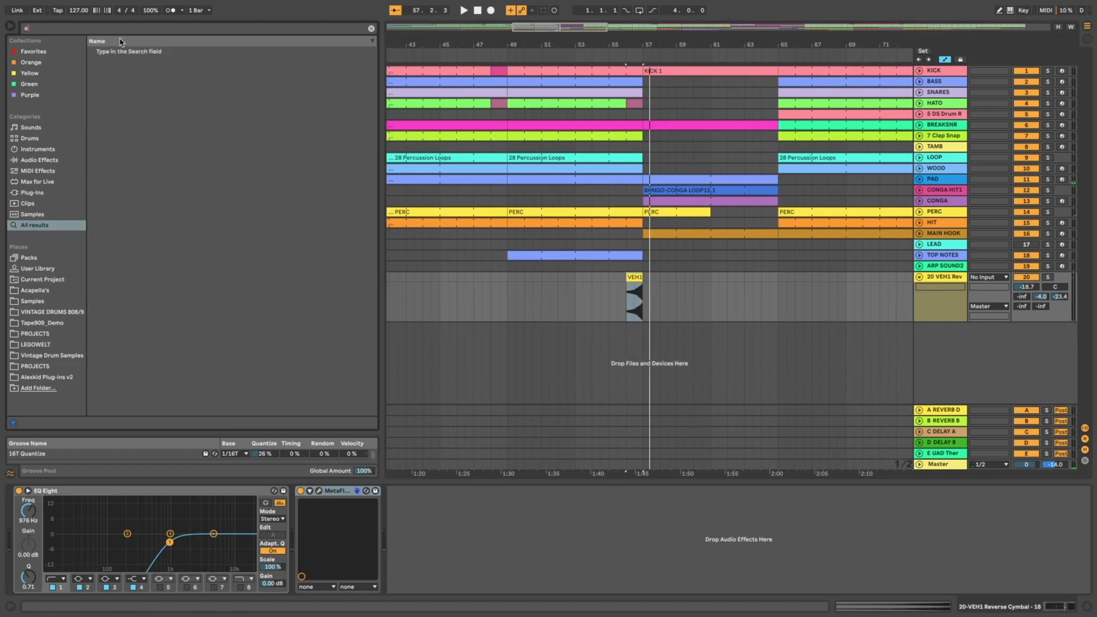
{"action": "type", "text": "utioto fi"}
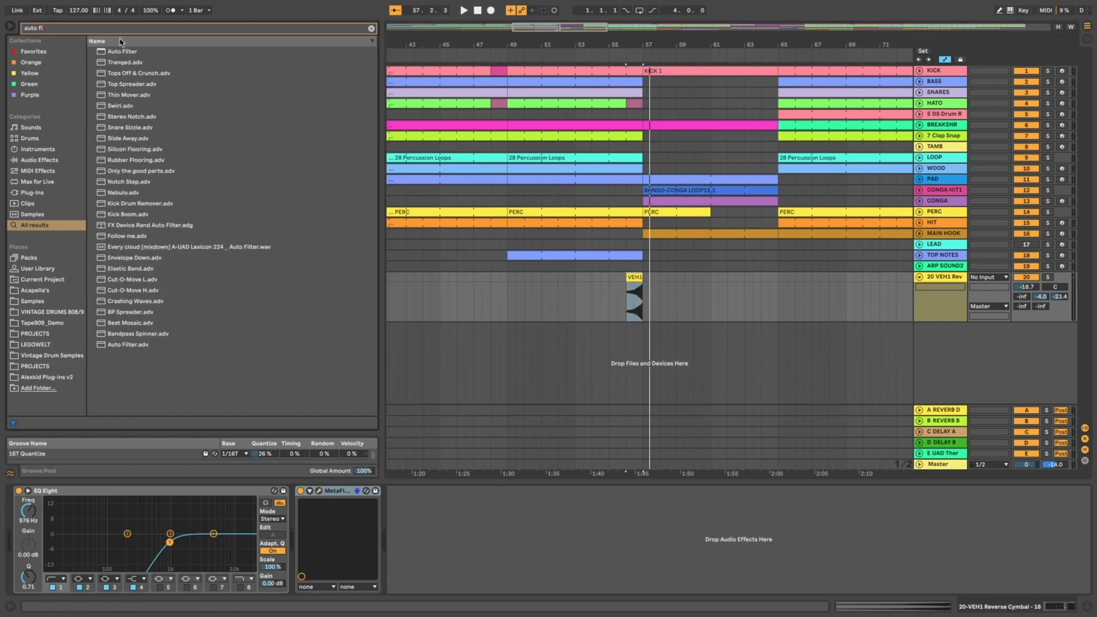
{"action": "double_click", "coordinate": [121, 51]}
{"action": "key", "text": "space"}
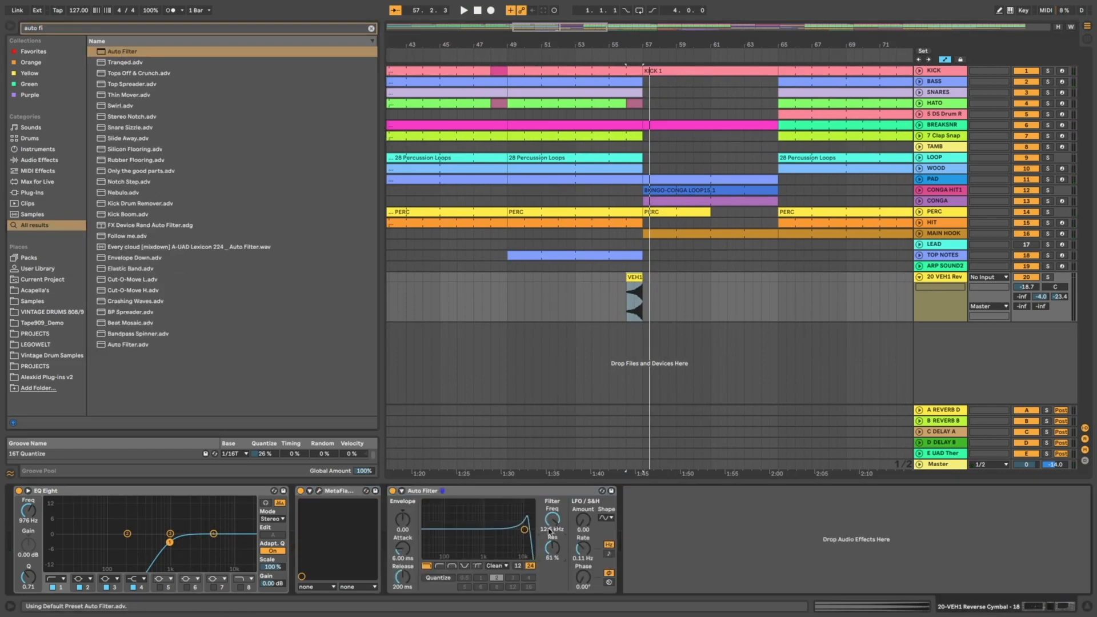
Step through the MetaFlanger presets while playing the reverse cymbal, keep a triangle-wave preset and close the plug-in window
{"action": "left_click", "coordinate": [319, 491]}
{"action": "key", "text": "space"}
{"action": "left_click", "coordinate": [308, 50]}
{"action": "key", "text": "space"}
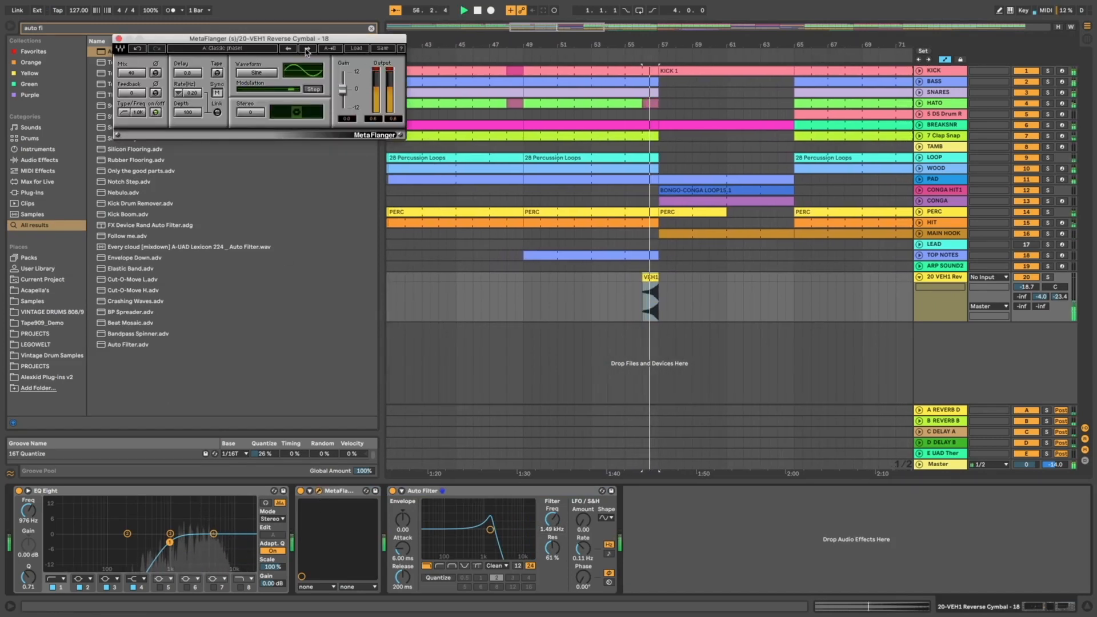
{"action": "left_click", "coordinate": [308, 50]}
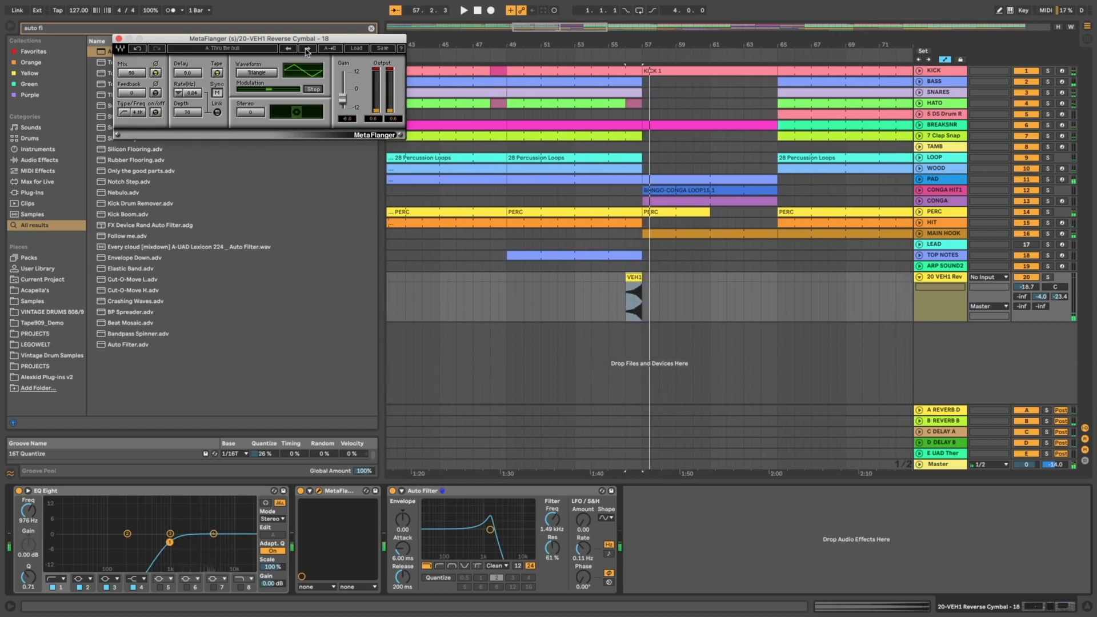
{"action": "left_click", "coordinate": [118, 39]}
Search the sample library for "fx" and audition samples down to the VUF2 140BPM FX group
{"action": "key", "text": "super+f"}
{"action": "type", "text": "fx"}
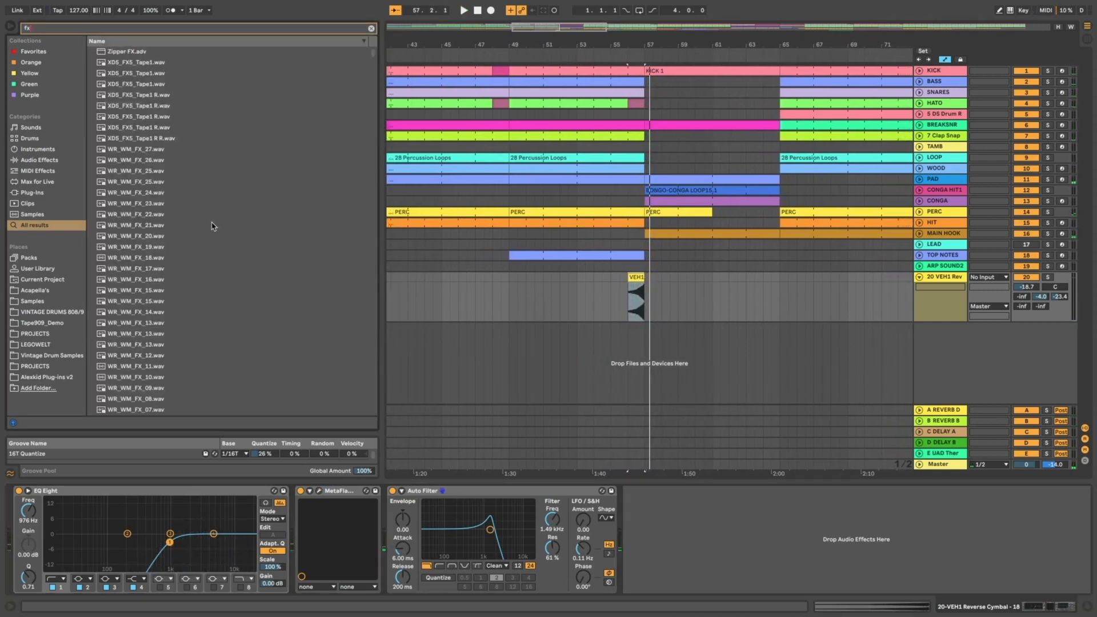
{"action": "scroll", "coordinate": [212, 255], "scroll_direction": "down", "scroll_amount": 20}
{"action": "left_click", "coordinate": [210, 284]}
{"action": "scroll", "coordinate": [211, 285], "scroll_direction": "down", "scroll_amount": 20}
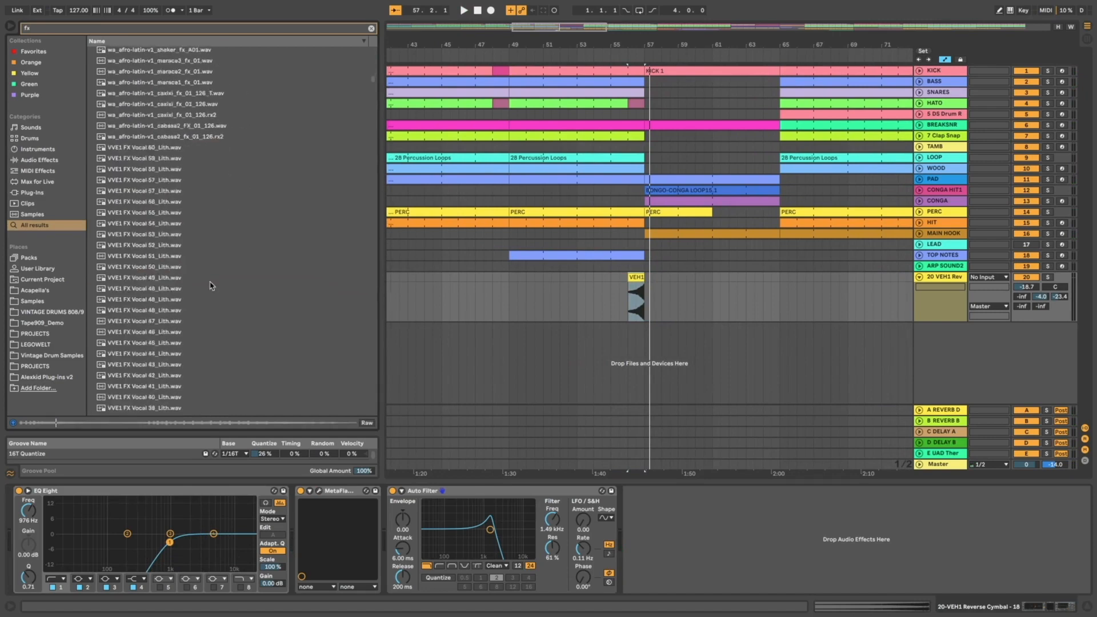
{"action": "left_click", "coordinate": [211, 284]}
{"action": "scroll", "coordinate": [204, 286], "scroll_direction": "down", "scroll_amount": 10}
{"action": "left_click", "coordinate": [204, 286]}
Place VUF2 140BPM Cube FX 8Bars on a new audio track, shift it to start at bar 51, and play it
{"action": "left_click_drag", "start_coordinate": [189, 284], "coordinate": [511, 336]}
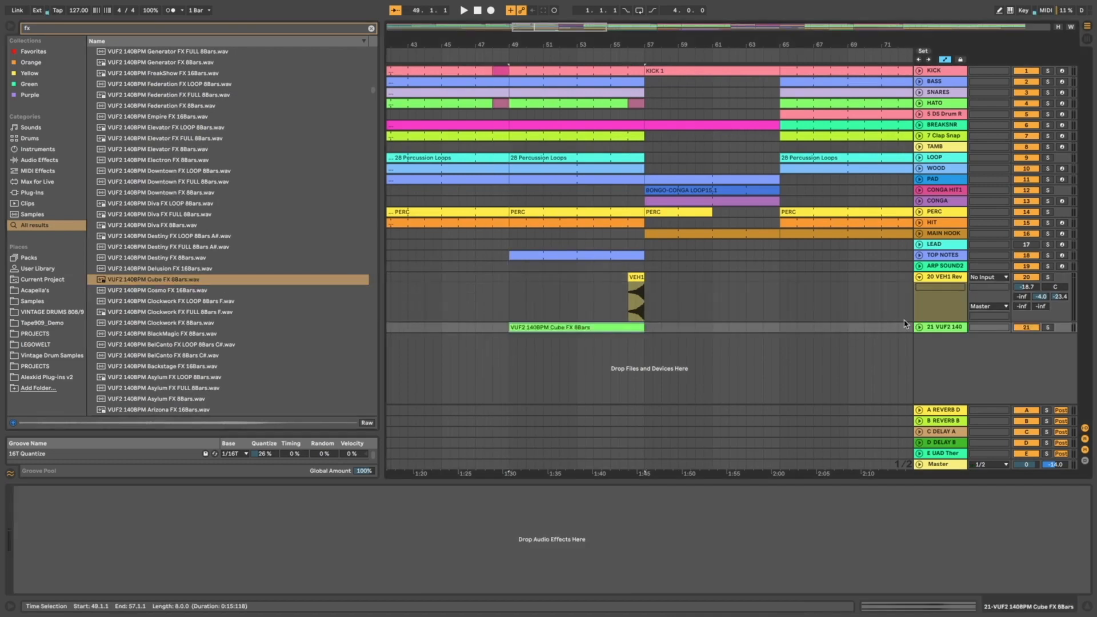
{"action": "left_click_drag", "start_coordinate": [597, 329], "coordinate": [634, 327]}
{"action": "key", "text": "space"}
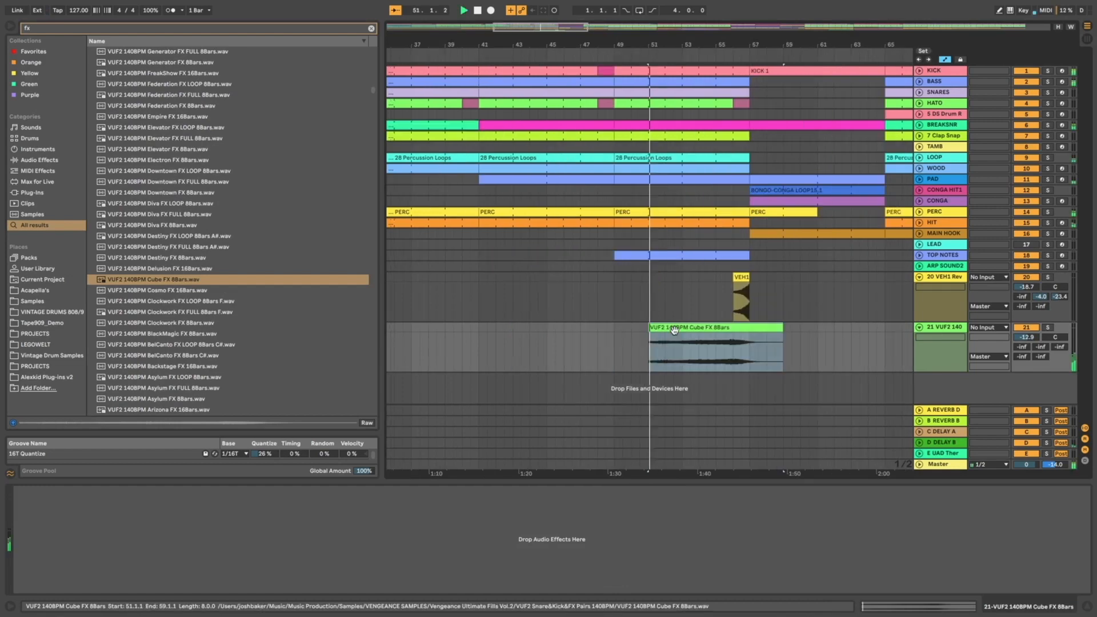
Try the Cube FX clip unwarped from bar 49 to bar 57, and delete it after listening
{"action": "double_click", "coordinate": [690, 328]}
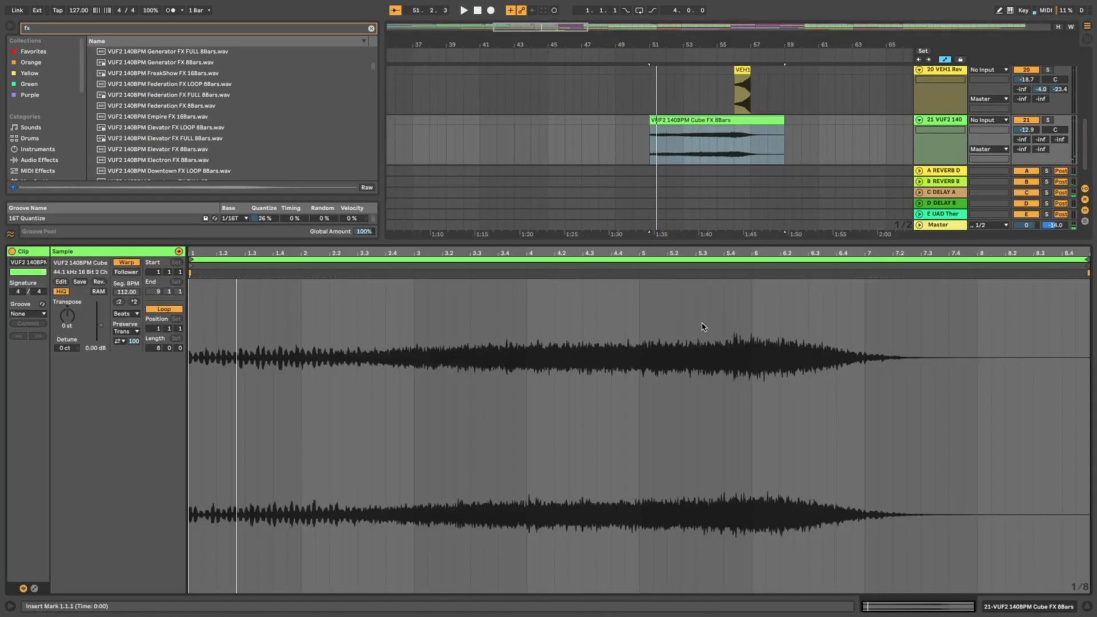
{"action": "left_click_drag", "start_coordinate": [701, 124], "coordinate": [669, 123]}
{"action": "key", "text": "space"}
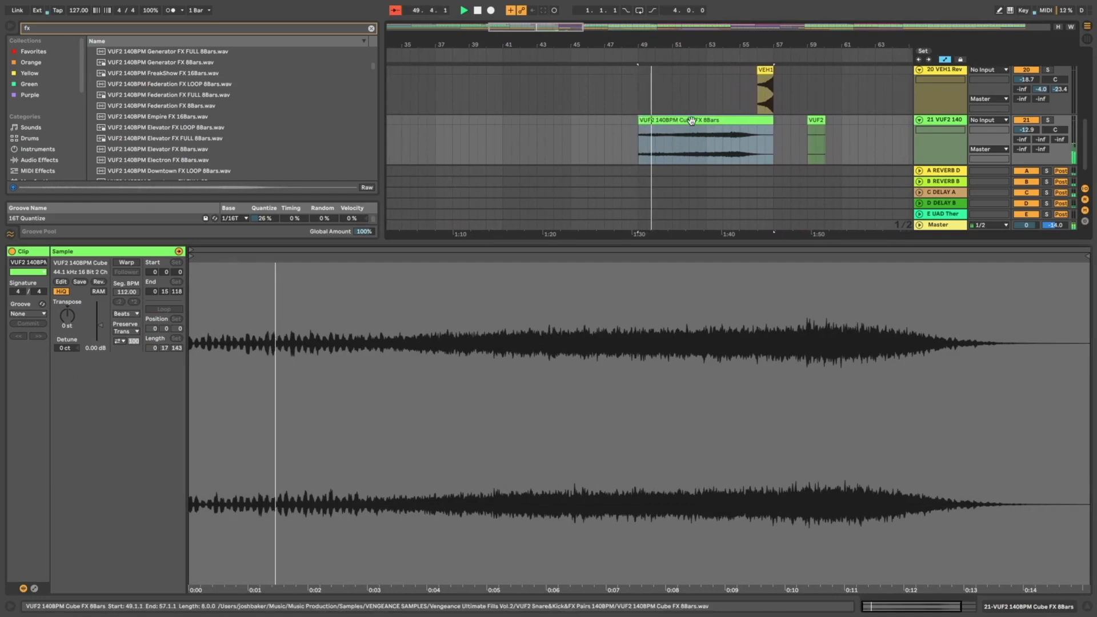
{"action": "key", "text": "Delete"}
Audition more FX samples, including VUF2 140BPM Diva FX FULL 8Bars, Vocal 3 FX and VMH1 FX Sounds 146
{"action": "scroll", "coordinate": [135, 135], "scroll_direction": "down", "scroll_amount": 2}
{"action": "scroll", "coordinate": [136, 136], "scroll_direction": "down", "scroll_amount": 3}
{"action": "left_click", "coordinate": [145, 139]}
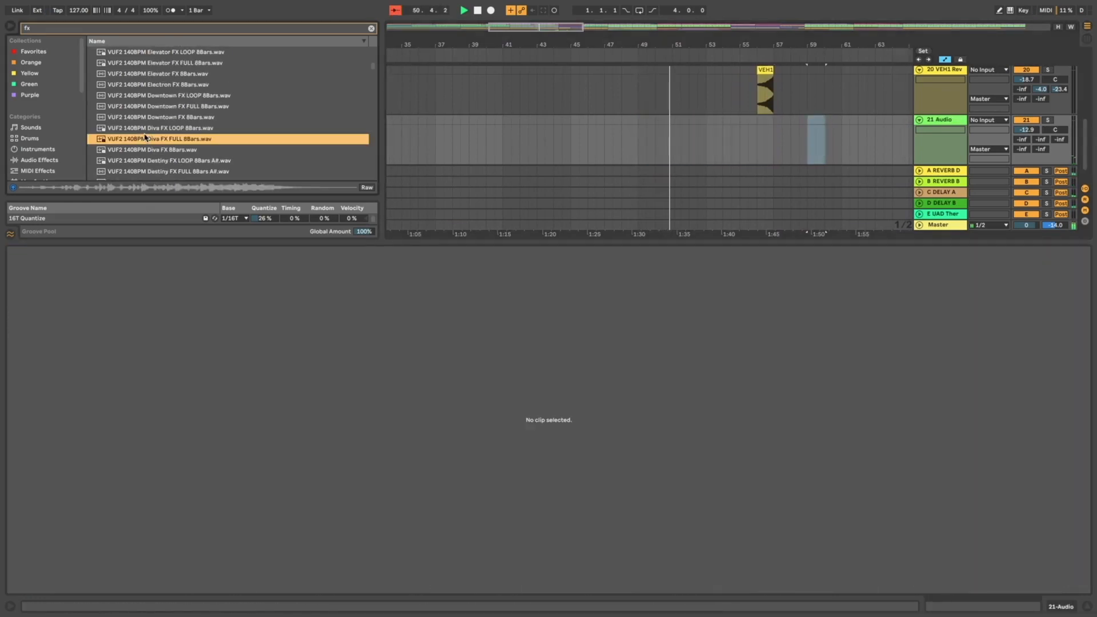
{"action": "scroll", "coordinate": [155, 153], "scroll_direction": "down", "scroll_amount": 5}
{"action": "left_click", "coordinate": [155, 150]}
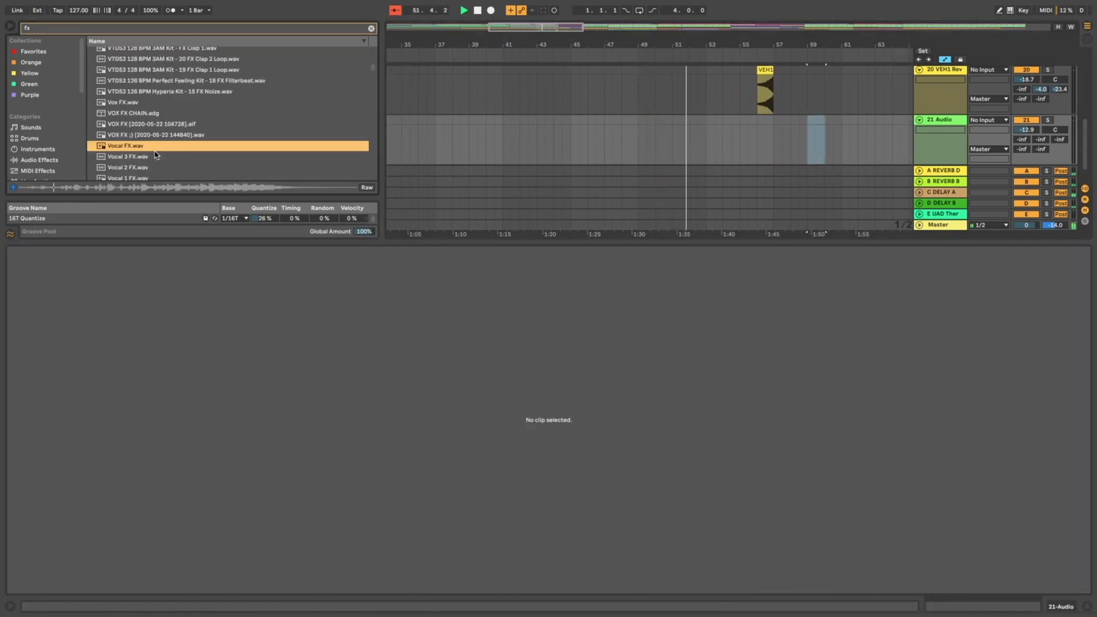
{"action": "left_click", "coordinate": [154, 156]}
{"action": "scroll", "coordinate": [152, 159], "scroll_direction": "down", "scroll_amount": 1}
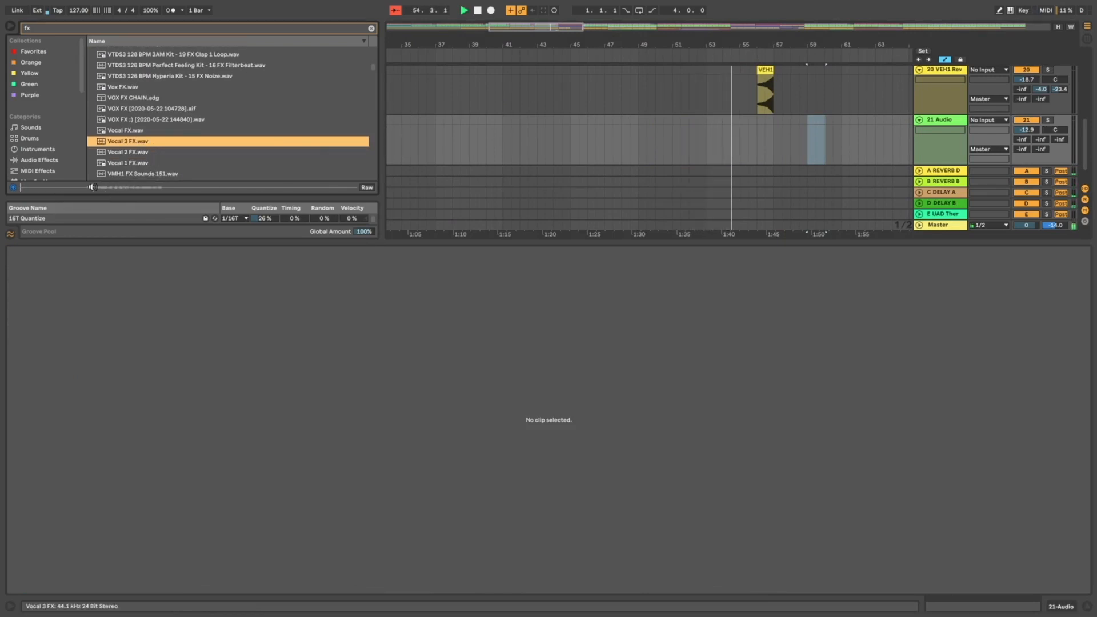
{"action": "scroll", "coordinate": [143, 157], "scroll_direction": "down", "scroll_amount": 3}
{"action": "left_click", "coordinate": [142, 159]}
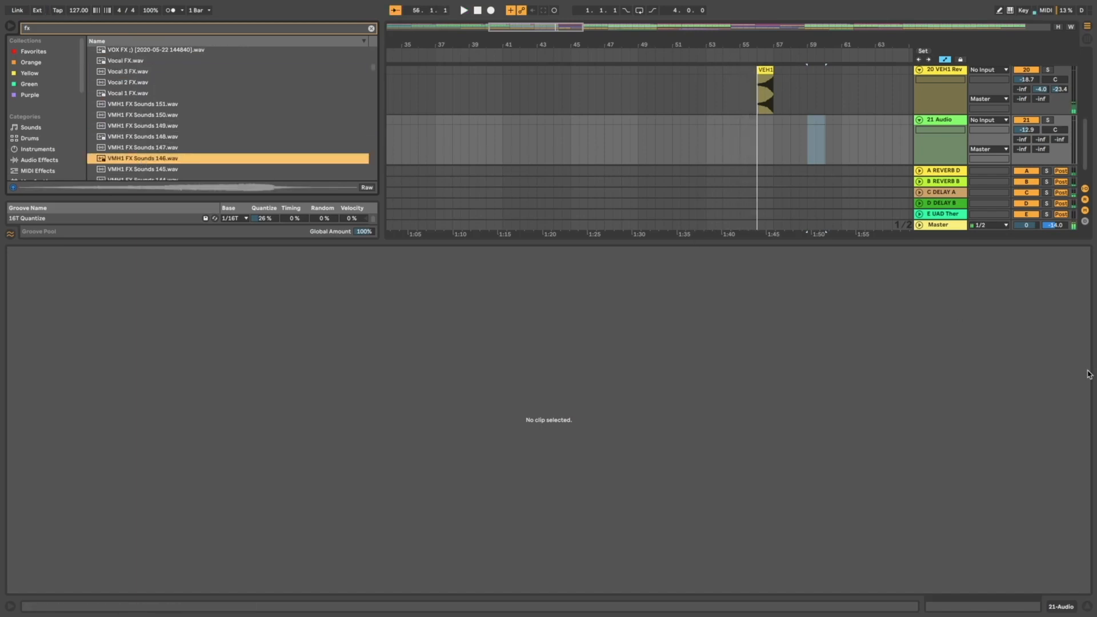
Hide the clip view and browser, fit the whole arrangement in view, and collapse the two new audio tracks
{"action": "left_click", "coordinate": [1090, 606]}
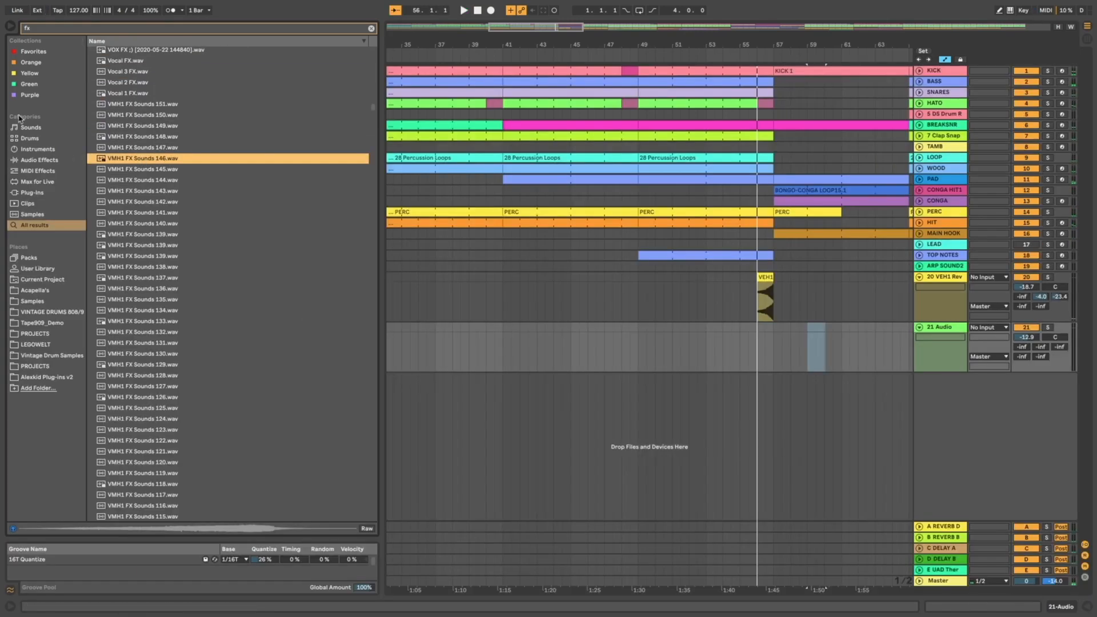
{"action": "left_click", "coordinate": [13, 25]}
{"action": "left_click", "coordinate": [492, 366]}
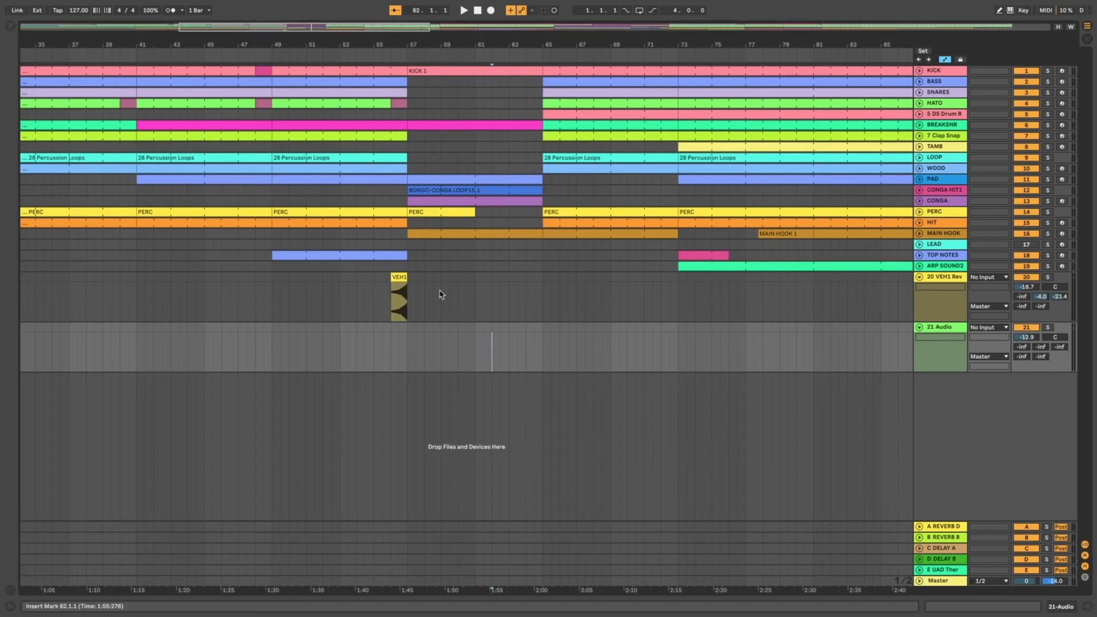
{"action": "left_click", "coordinate": [500, 284]}
{"action": "key", "text": "w"}
{"action": "left_click", "coordinate": [920, 278], "text": "alt"}
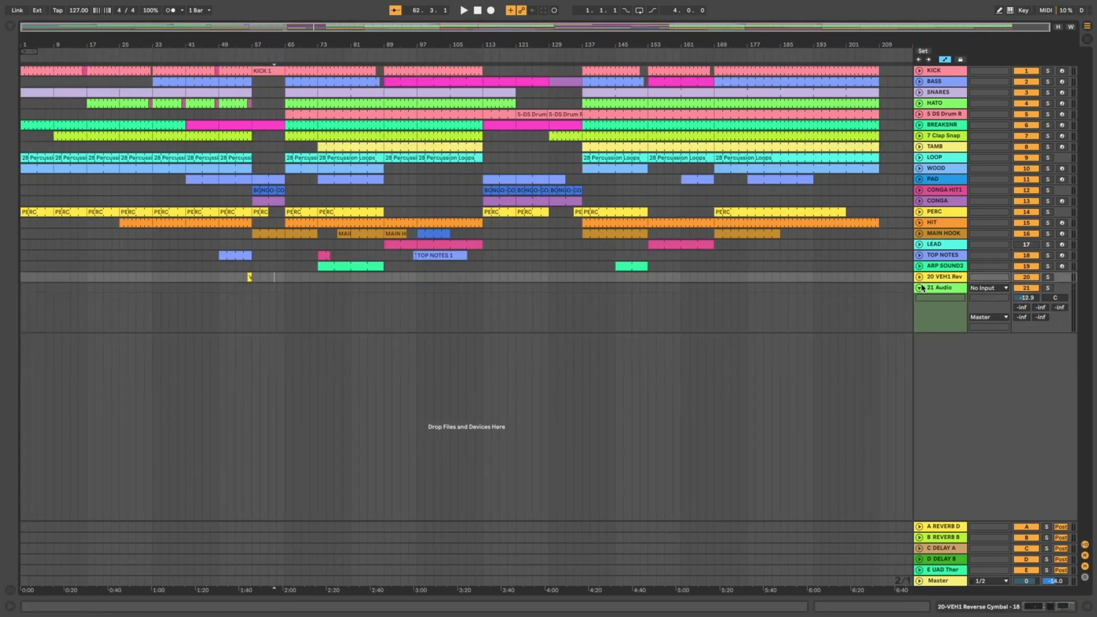
Look over the clips and mixer in Session View and return to the Arrangement View
{"action": "left_click", "coordinate": [1089, 39]}
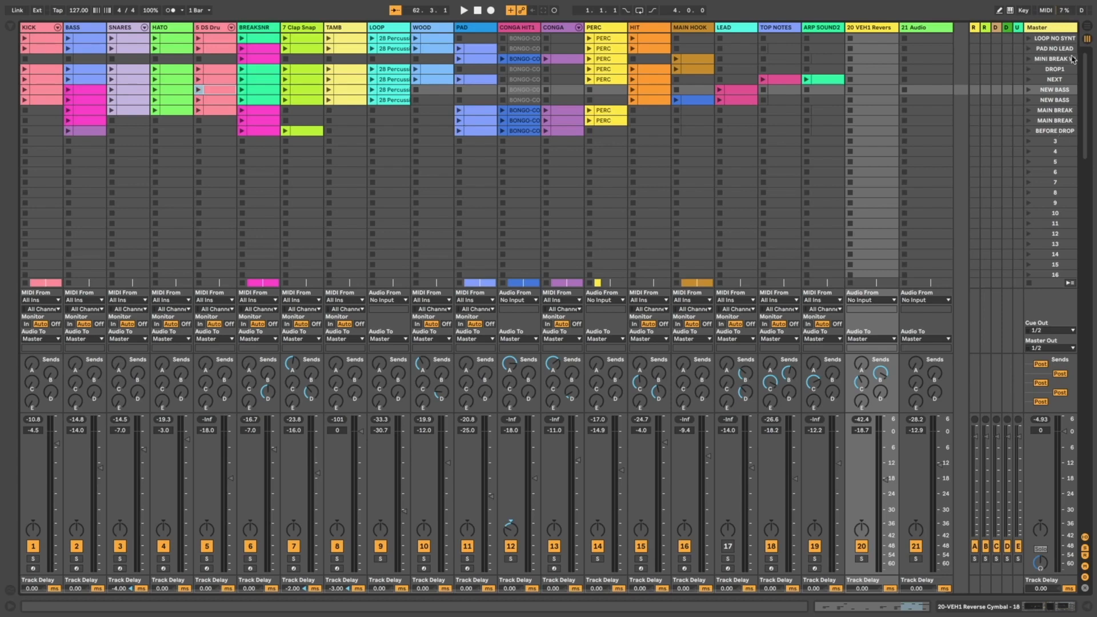
{"action": "left_click", "coordinate": [1085, 34]}
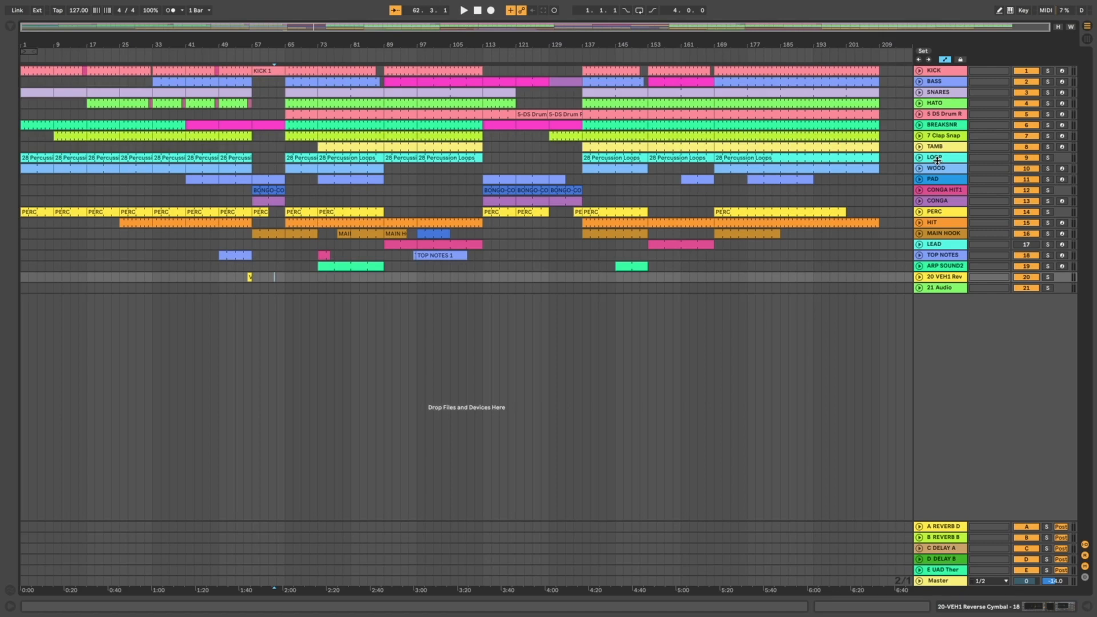
{"action": "key", "text": "Down"}
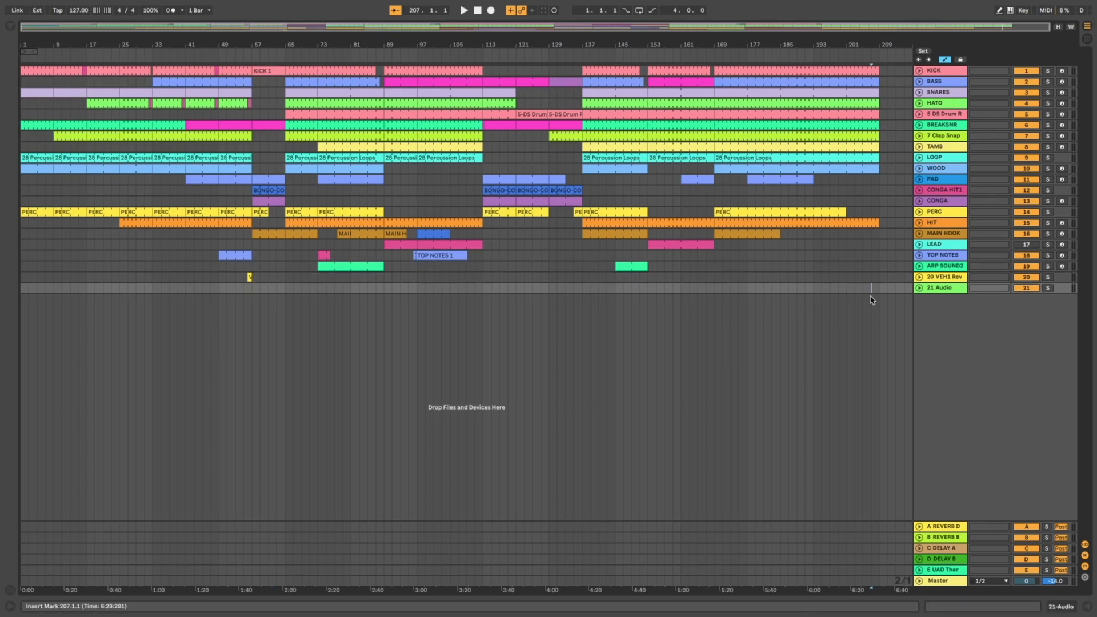